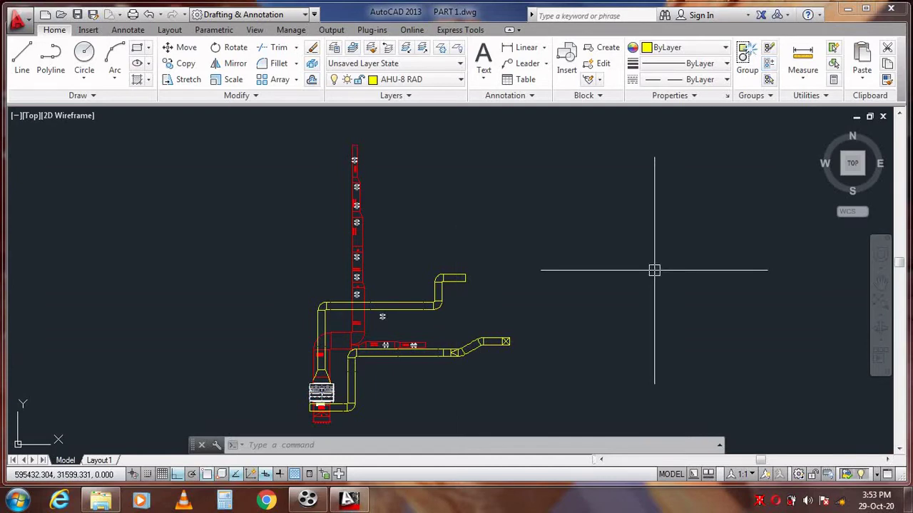
Draw a line 150 up and then left from the upper corner of the upper yellow duct's open end, plus a 150-radius circle at the turn.
{"action": "right_click", "coordinate": [567, 282]}
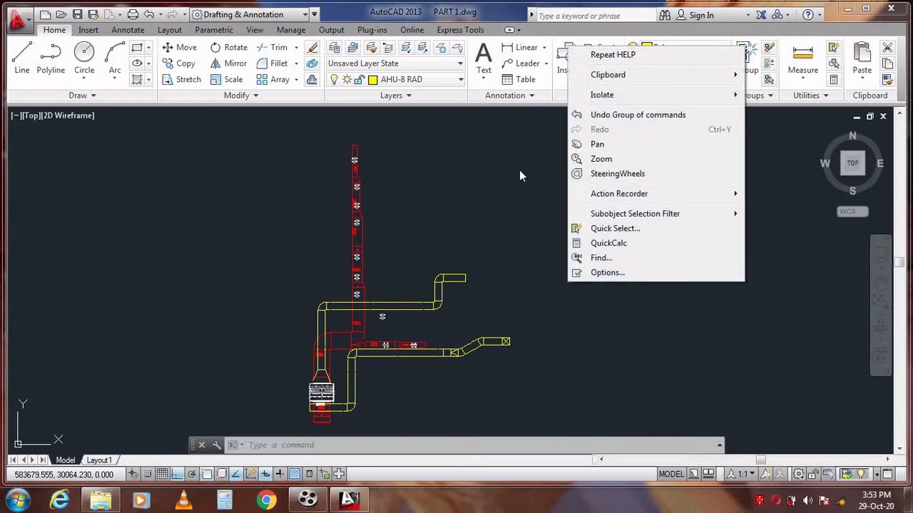
{"action": "left_click", "coordinate": [601, 159]}
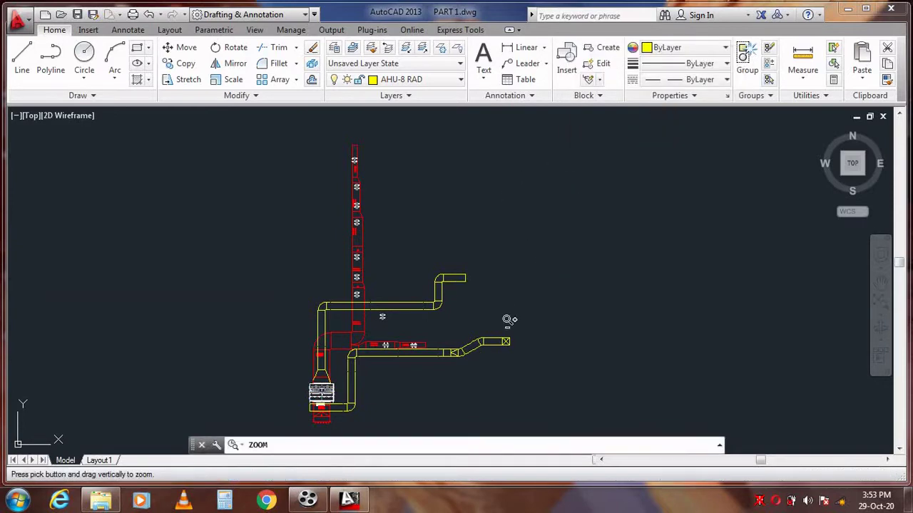
{"action": "left_click_drag", "start_coordinate": [509, 320], "coordinate": [499, 164]}
{"action": "left_click_drag", "start_coordinate": [459, 373], "coordinate": [457, 176]}
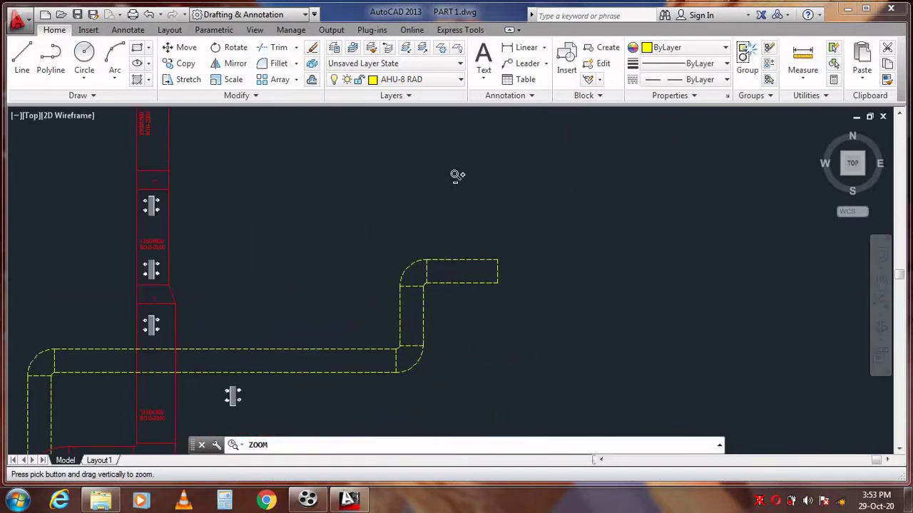
{"action": "right_click", "coordinate": [568, 227]}
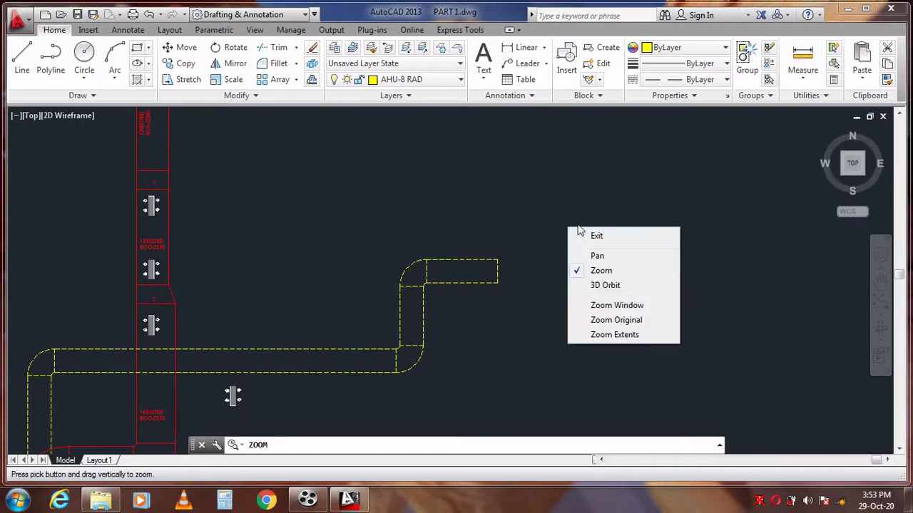
{"action": "left_click", "coordinate": [598, 258]}
{"action": "mouse_move", "coordinate": [464, 267]}
{"action": "left_mouse_down"}
{"action": "mouse_move", "coordinate": [426, 141]}
{"action": "mouse_move", "coordinate": [432, 195]}
{"action": "mouse_move", "coordinate": [466, 255]}
{"action": "left_mouse_up"}
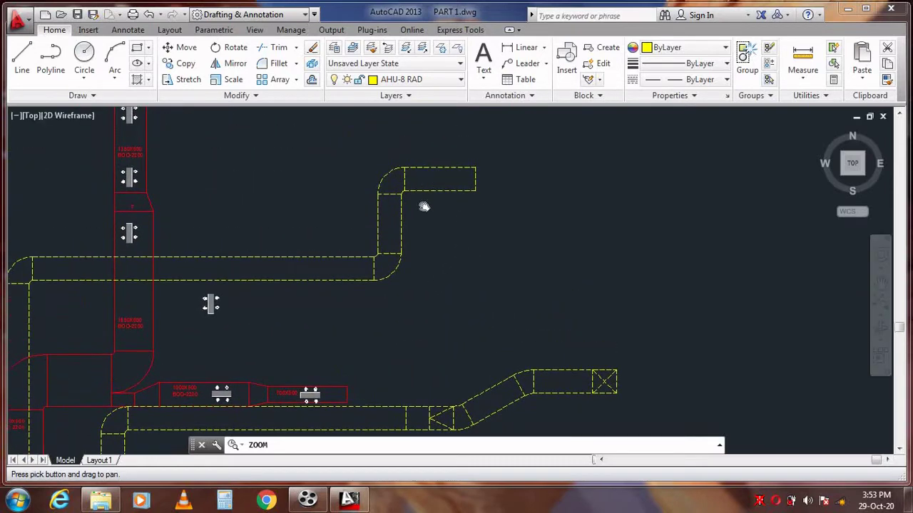
{"action": "mouse_move", "coordinate": [424, 208]}
{"action": "left_mouse_down"}
{"action": "mouse_move", "coordinate": [372, 297]}
{"action": "mouse_move", "coordinate": [365, 342]}
{"action": "left_mouse_up"}
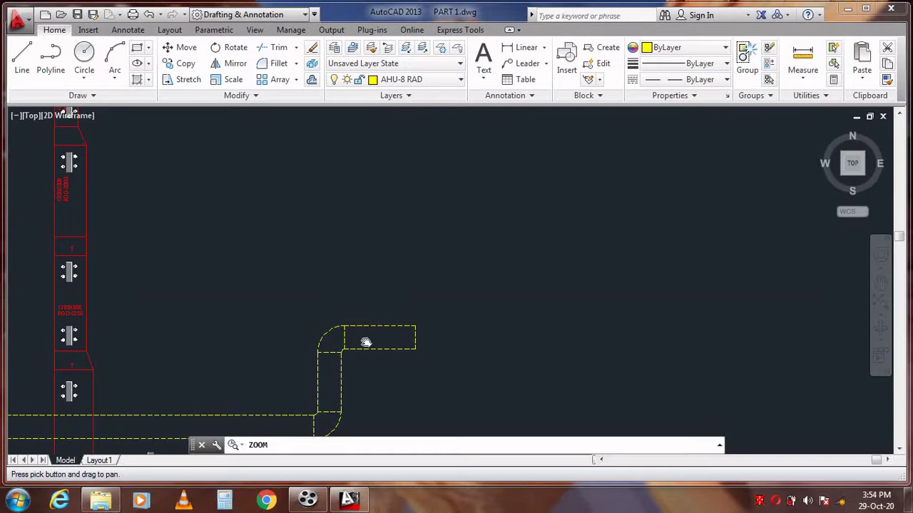
{"action": "key", "text": "Escape"}
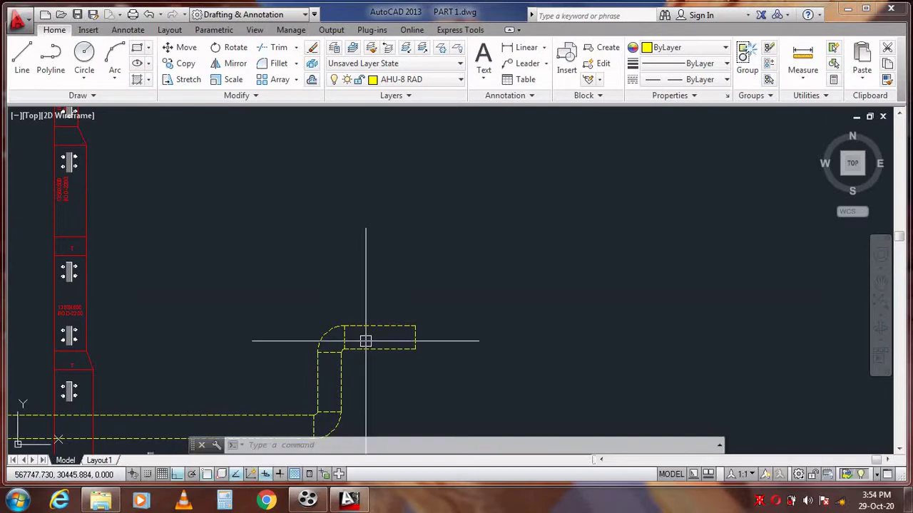
{"action": "right_click", "coordinate": [513, 201]}
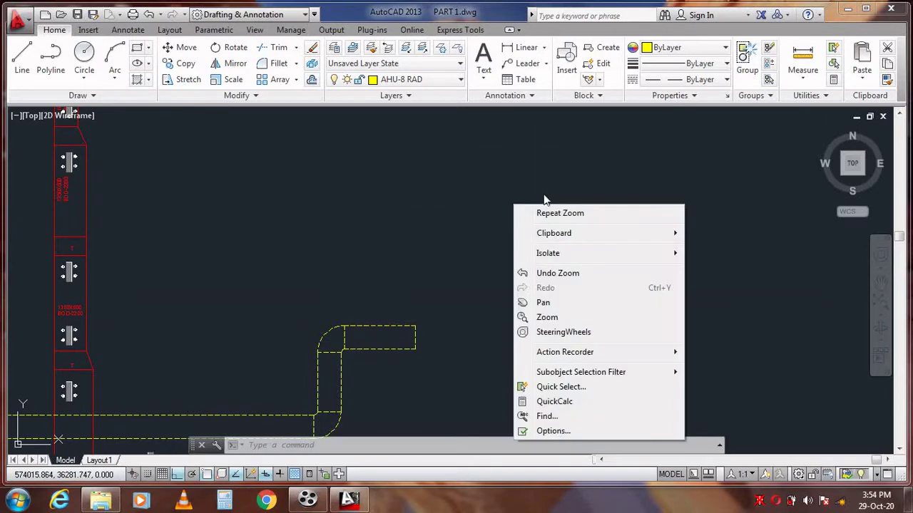
{"action": "left_click", "coordinate": [547, 317]}
{"action": "mouse_move", "coordinate": [468, 368]}
{"action": "left_mouse_down"}
{"action": "mouse_move", "coordinate": [469, 271]}
{"action": "mouse_move", "coordinate": [359, 218]}
{"action": "left_mouse_up"}
{"action": "left_click", "coordinate": [22, 61]}
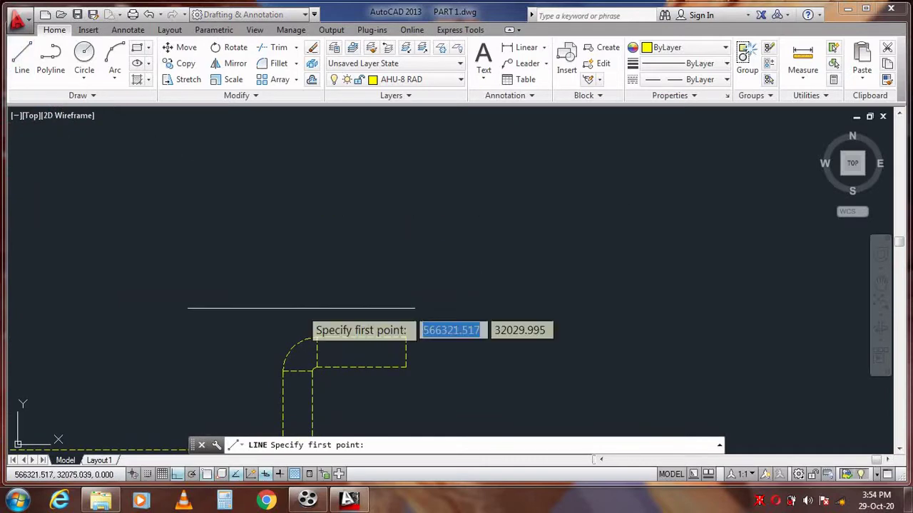
{"action": "left_click", "coordinate": [408, 338]}
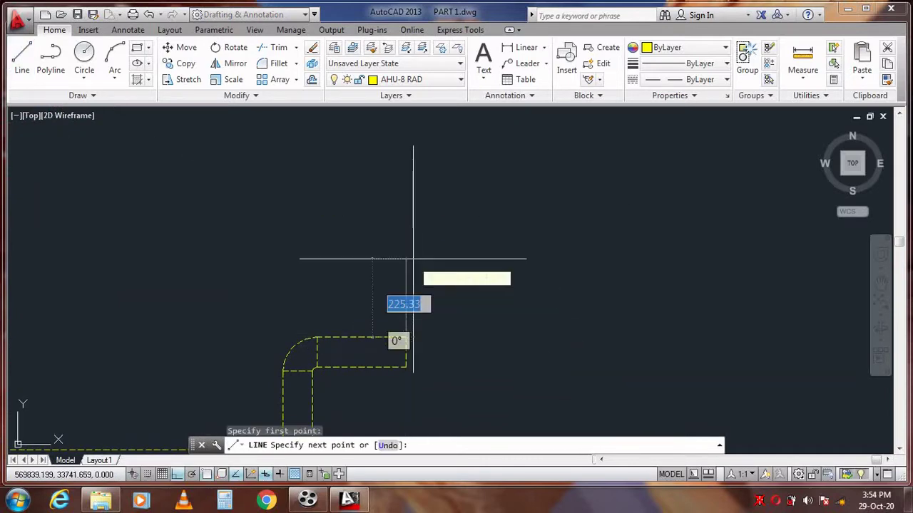
{"action": "type", "text": "150"}
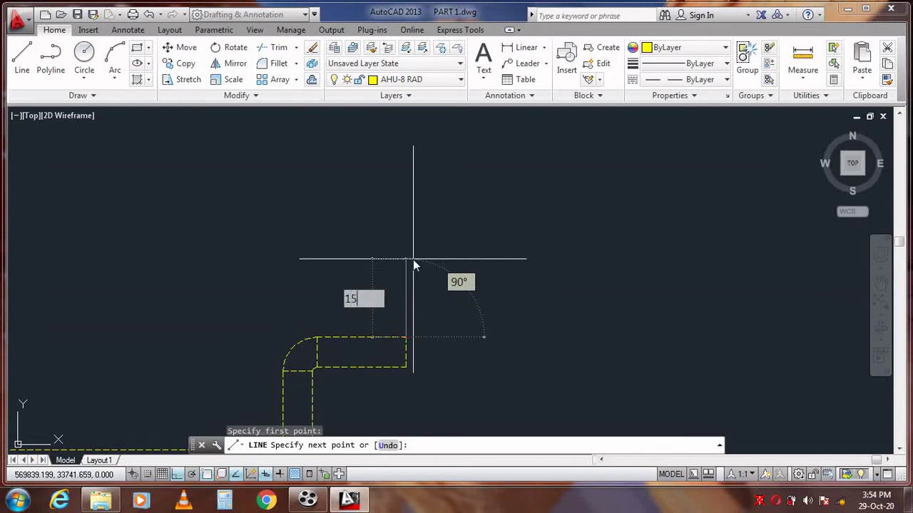
{"action": "key", "text": "Return"}
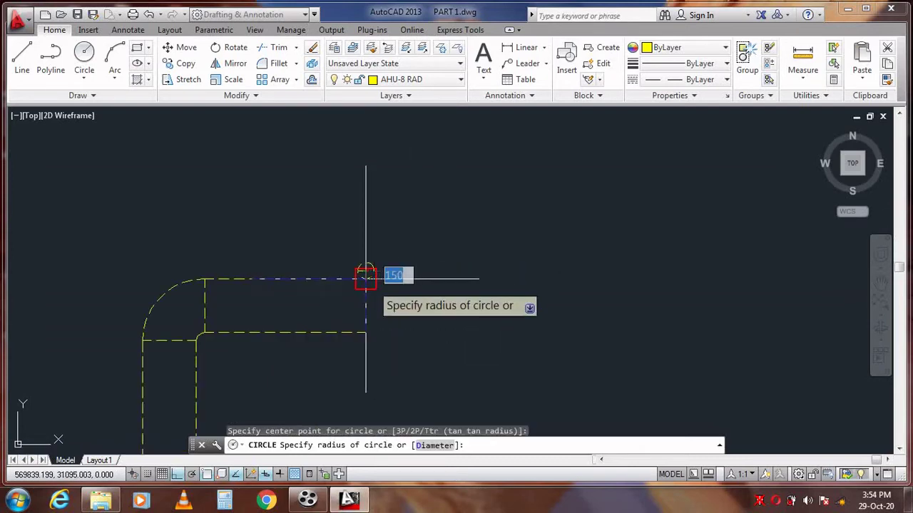
{"action": "key", "text": "Return"}
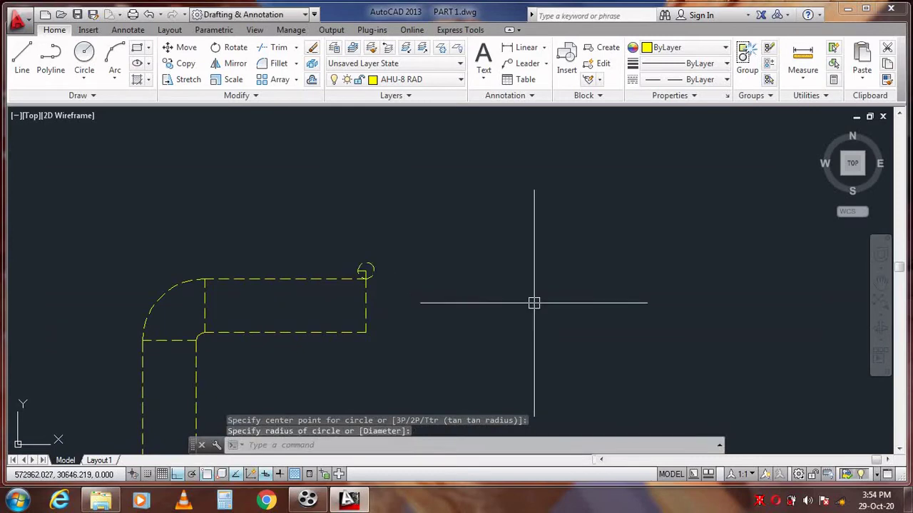
{"action": "key", "text": "Escape"}
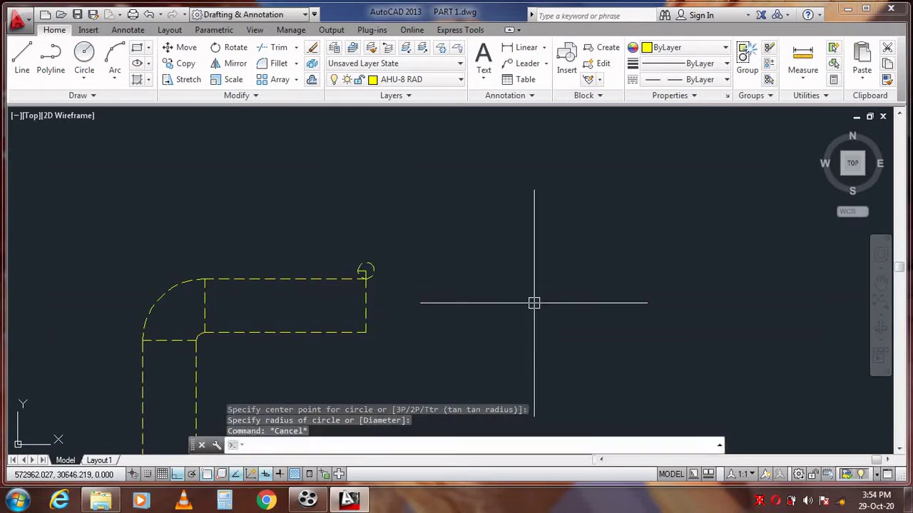
{"action": "right_click", "coordinate": [502, 205]}
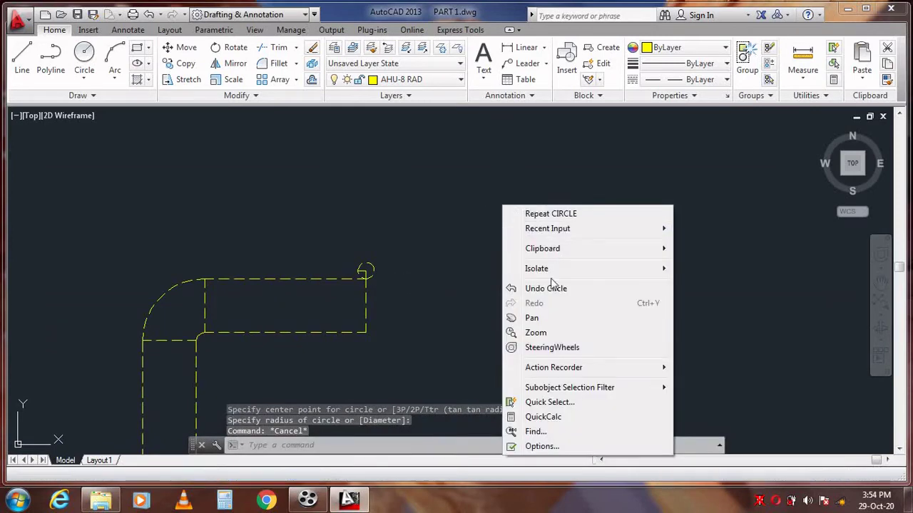
{"action": "left_click", "coordinate": [533, 332]}
{"action": "left_click_drag", "start_coordinate": [397, 306], "coordinate": [399, 137]}
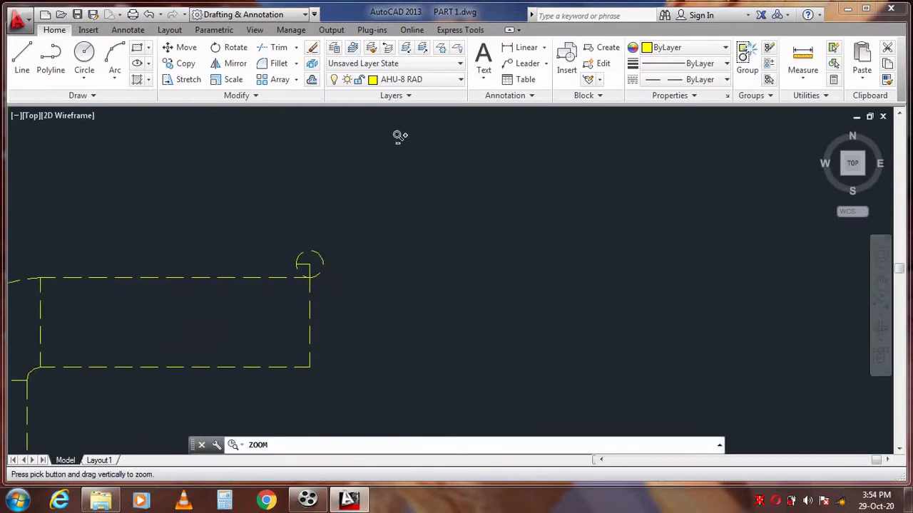
{"action": "key", "text": "Escape"}
{"action": "type", "text": "tr"}
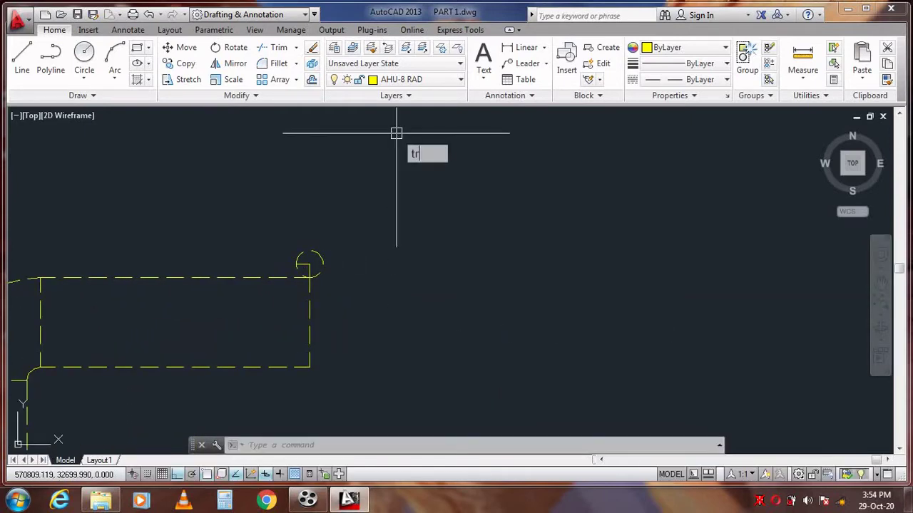
{"action": "key", "text": "Return"}
{"action": "key", "text": "Return"}
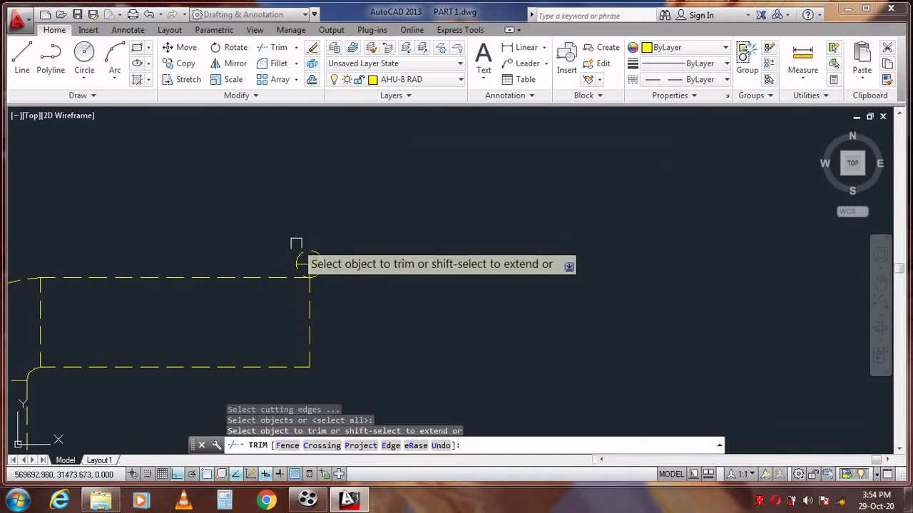
{"action": "key", "text": "Escape"}
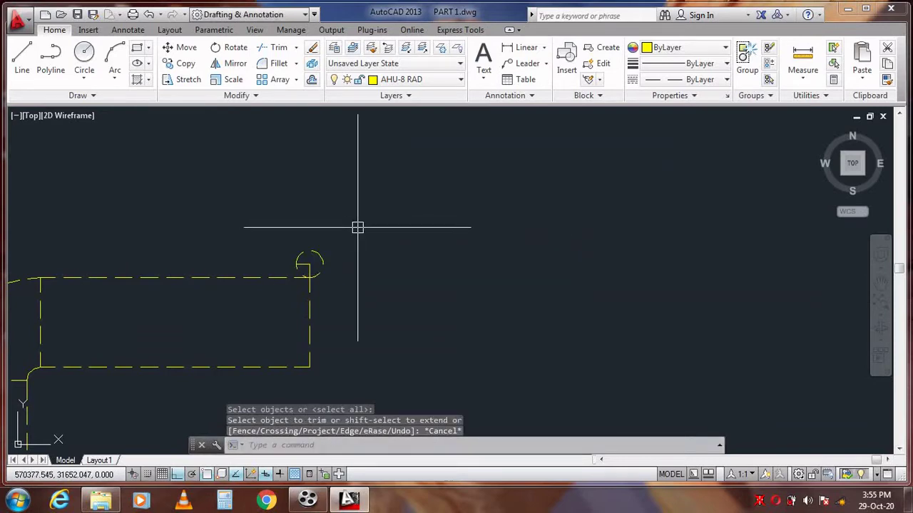
Draw a horizontal line 1000 long to the right from the centre of the small circle at the duct's end.
{"action": "left_click", "coordinate": [22, 57]}
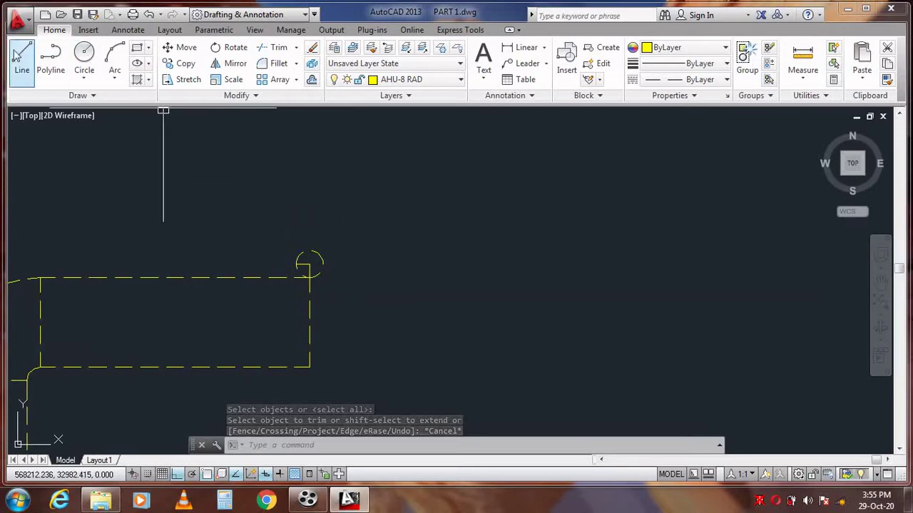
{"action": "left_click", "coordinate": [309, 264]}
{"action": "type", "text": "1000"}
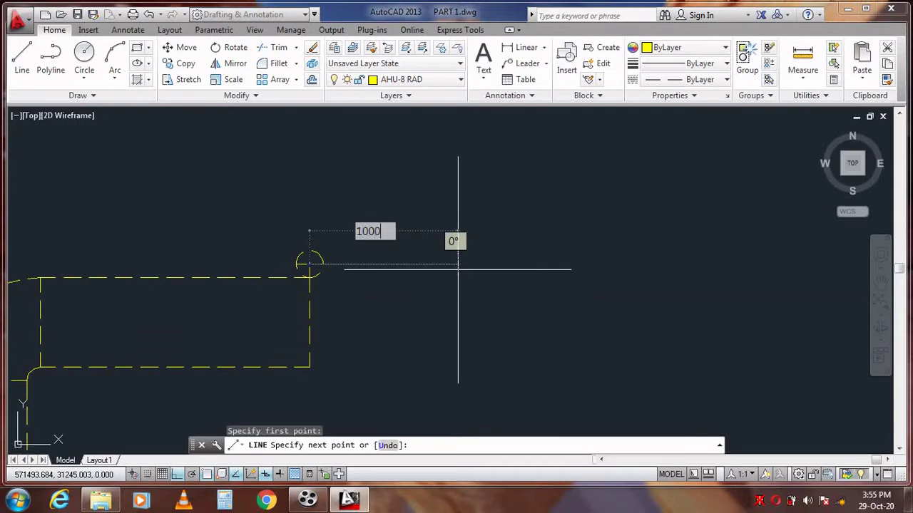
{"action": "key", "text": "Return"}
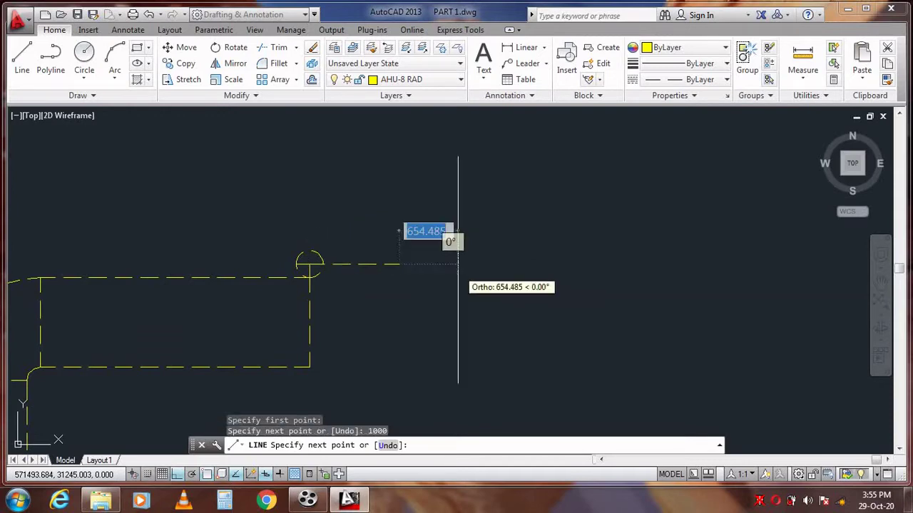
{"action": "key", "text": "Escape"}
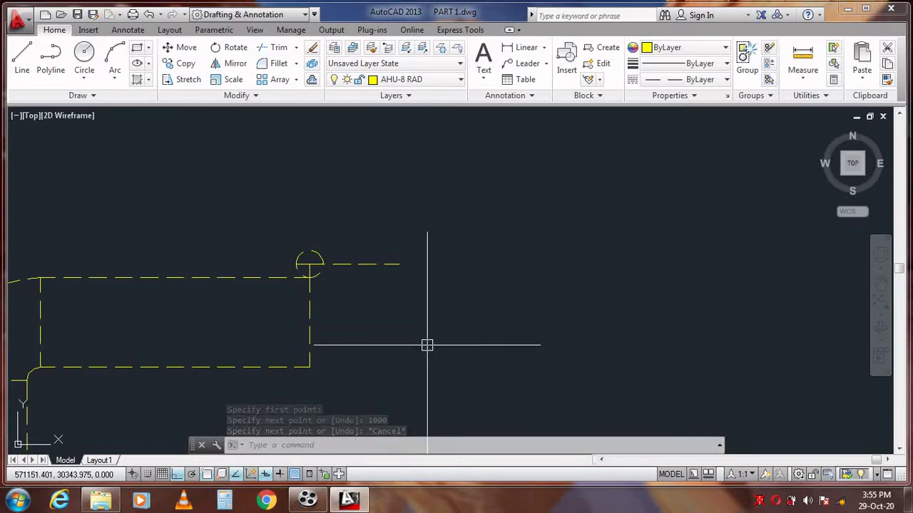
Trim the circle to its lower-right quarter arc, cut the line inside it, and erase the leftover short construction lines.
{"action": "type", "text": "TR"}
{"action": "key", "text": "Return"}
{"action": "key", "text": "Return"}
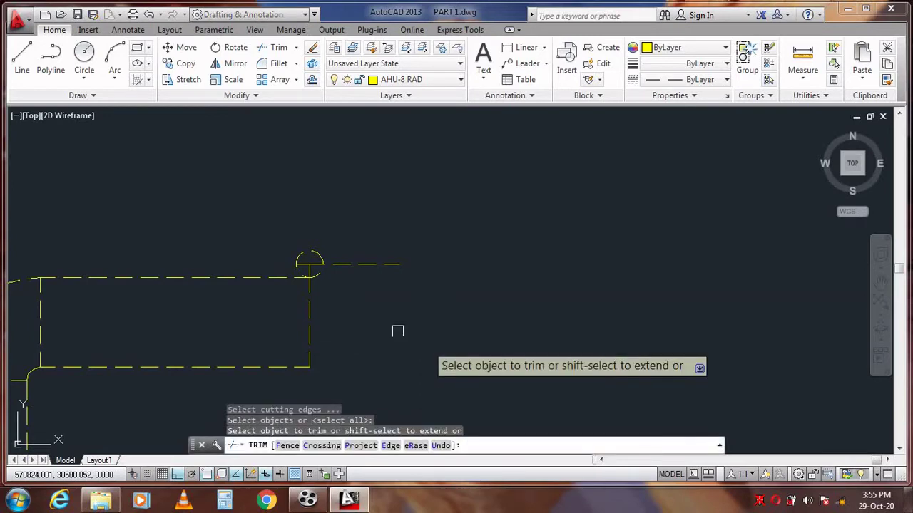
{"action": "left_click", "coordinate": [306, 255]}
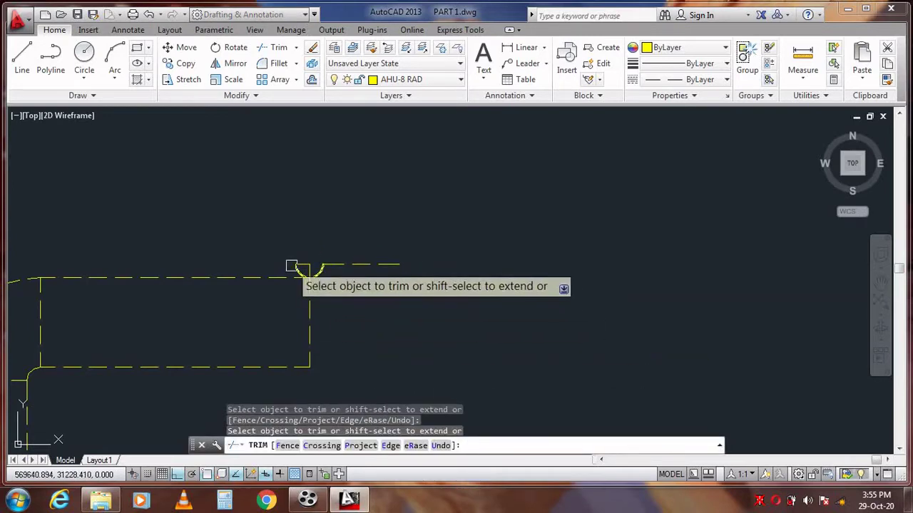
{"action": "key", "text": "Escape"}
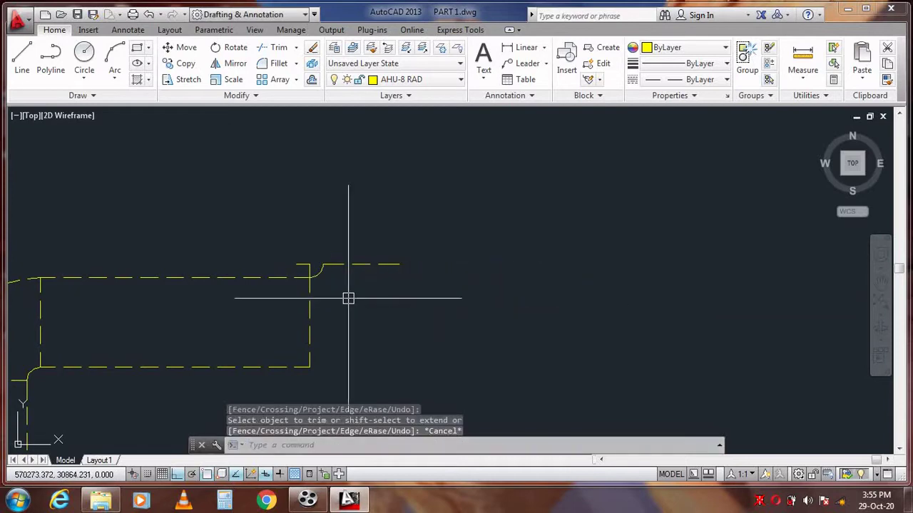
{"action": "left_click", "coordinate": [296, 263]}
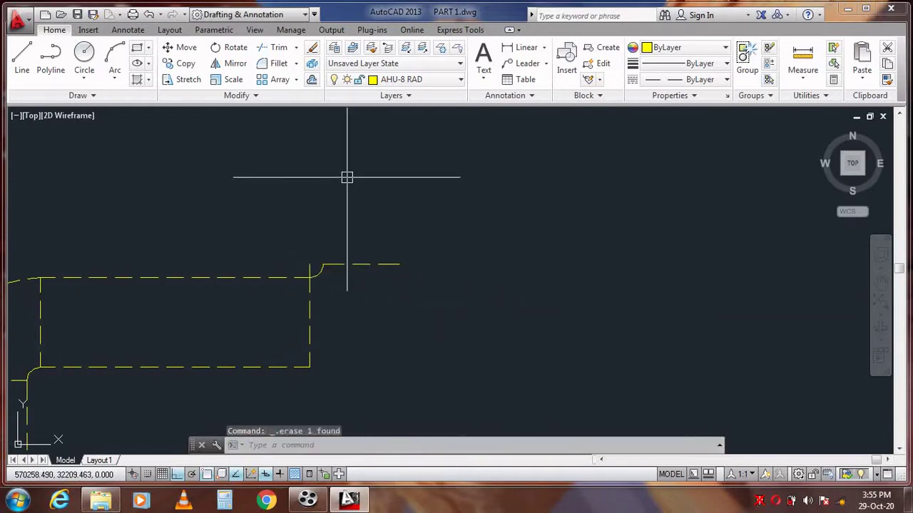
{"action": "key", "text": "Delete"}
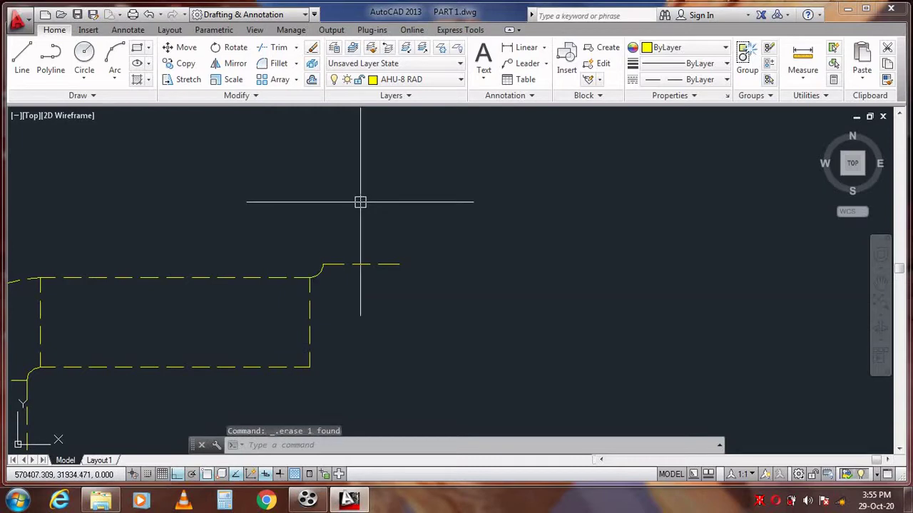
Offset the small quarter arc outward by 1000 to form the outer curve of the elbow.
{"action": "left_click", "coordinate": [312, 79]}
{"action": "type", "text": "100"}
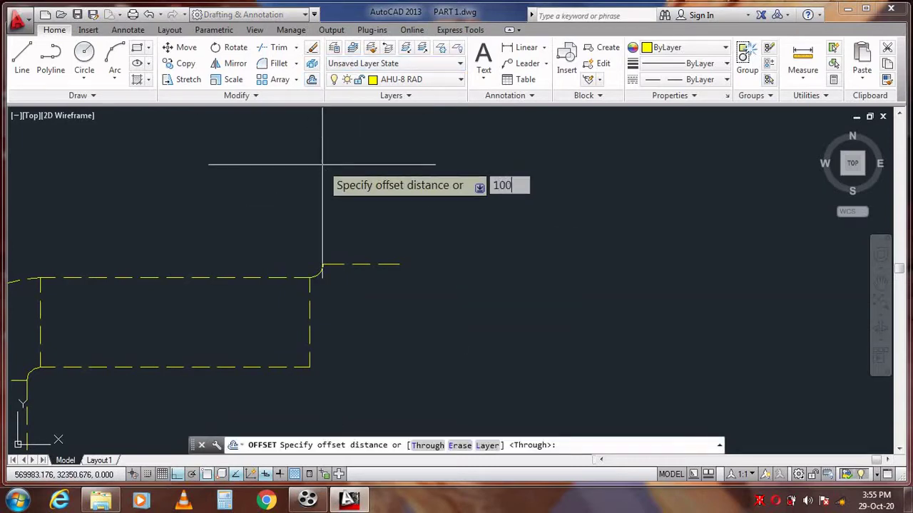
{"action": "type", "text": "0"}
{"action": "key", "text": "Return"}
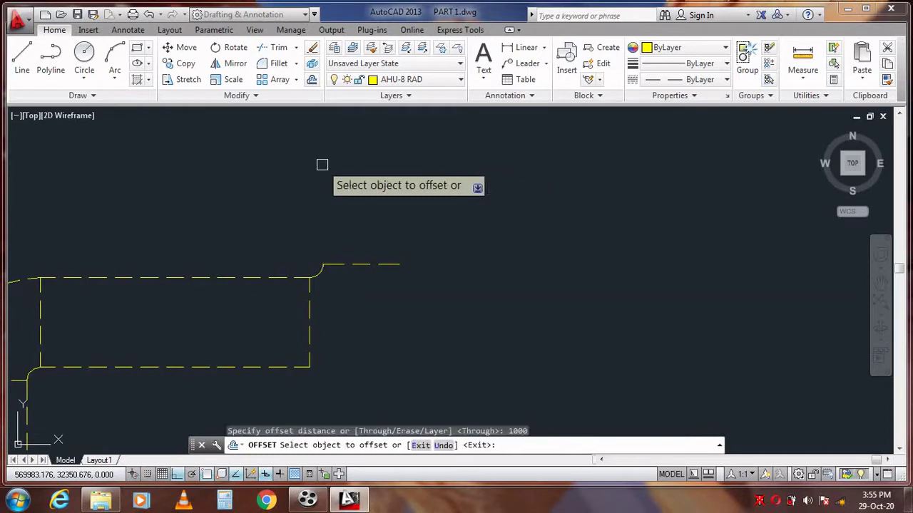
{"action": "left_click", "coordinate": [324, 274]}
{"action": "left_click", "coordinate": [392, 318]}
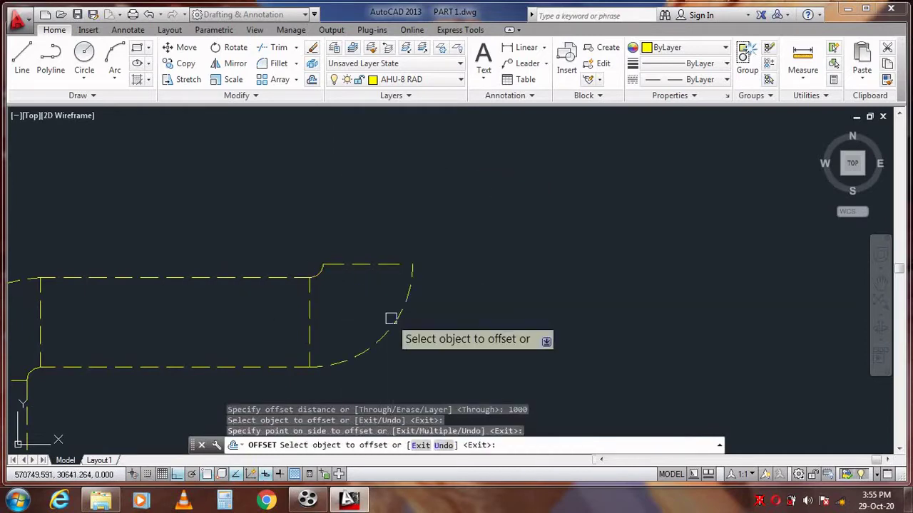
{"action": "key", "text": "Escape"}
Extend the elbow's horizontal end line to meet the outer arc.
{"action": "type", "text": "ex"}
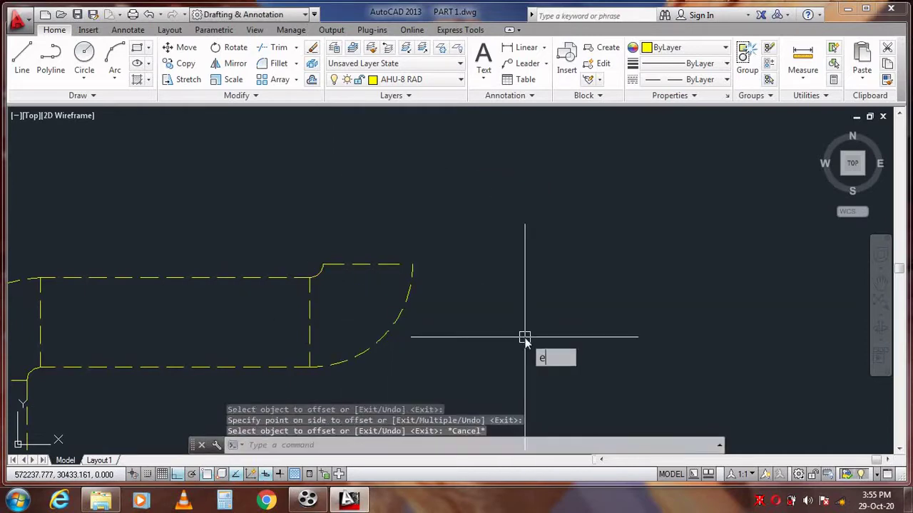
{"action": "key", "text": "Return"}
{"action": "key", "text": "Return"}
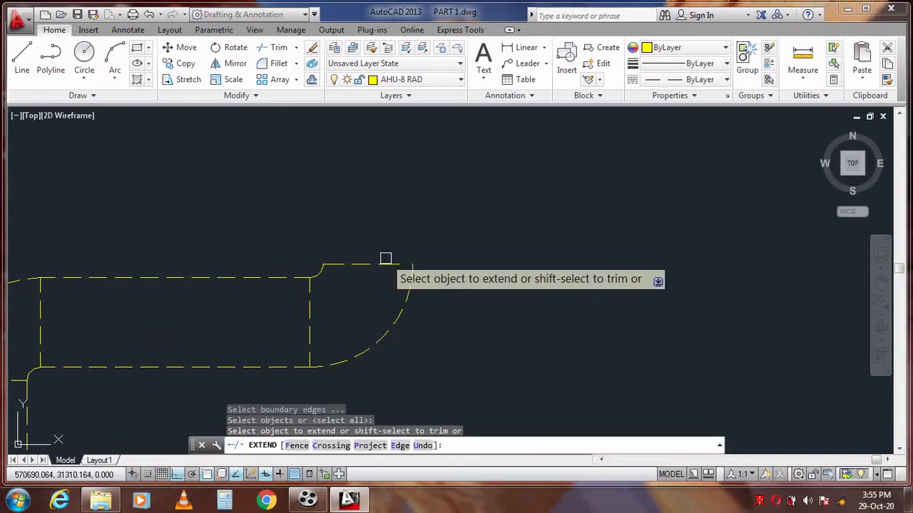
{"action": "left_click", "coordinate": [389, 264]}
{"action": "key", "text": "Escape"}
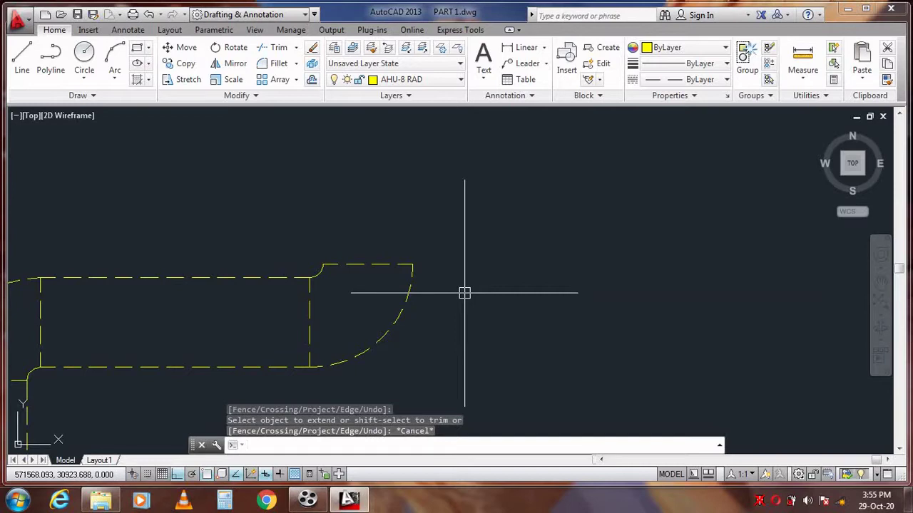
Draw a vertical line 5000 long upward from the inner end of the elbow's horizontal end line.
{"action": "right_click", "coordinate": [507, 252]}
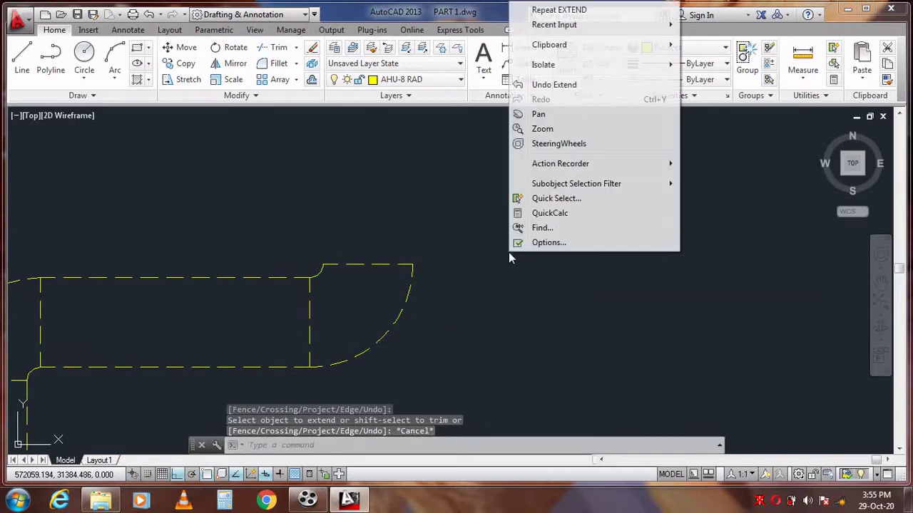
{"action": "left_click", "coordinate": [529, 132]}
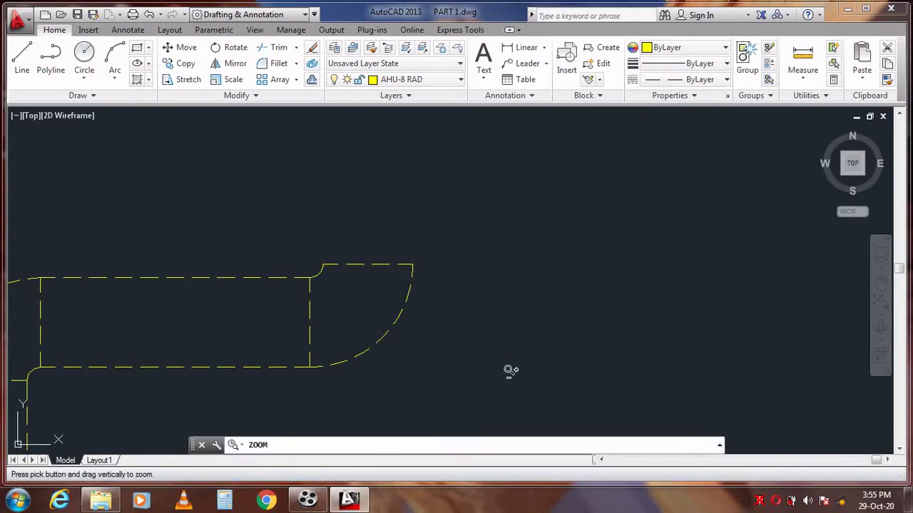
{"action": "left_click_drag", "start_coordinate": [509, 371], "coordinate": [506, 428]}
{"action": "left_click_drag", "start_coordinate": [484, 296], "coordinate": [487, 416]}
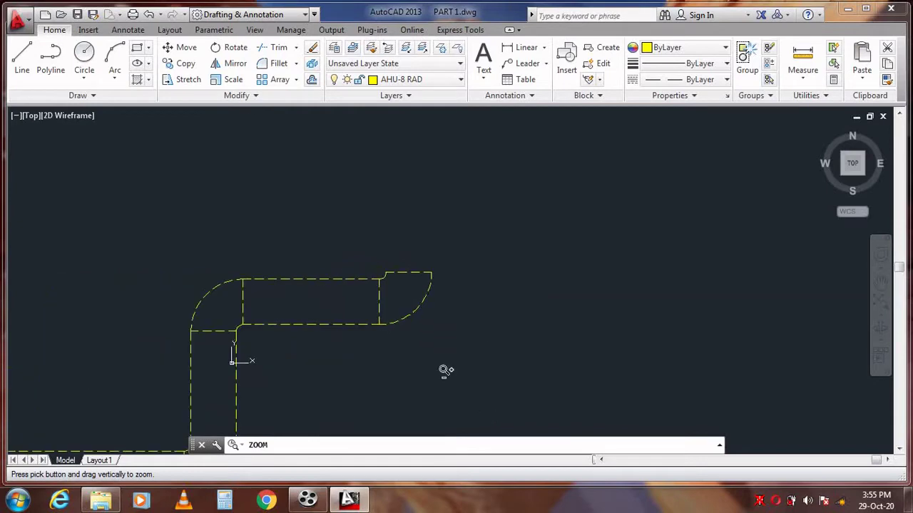
{"action": "left_click", "coordinate": [22, 57]}
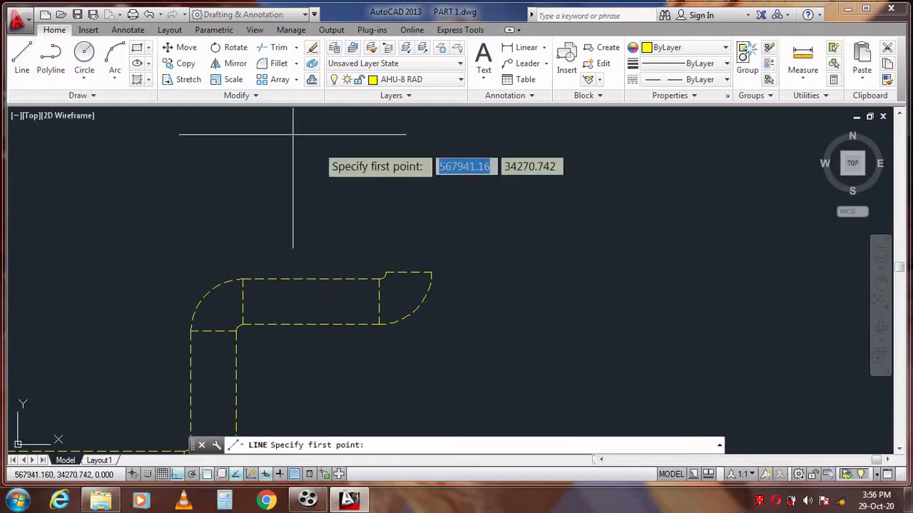
{"action": "left_click", "coordinate": [386, 267]}
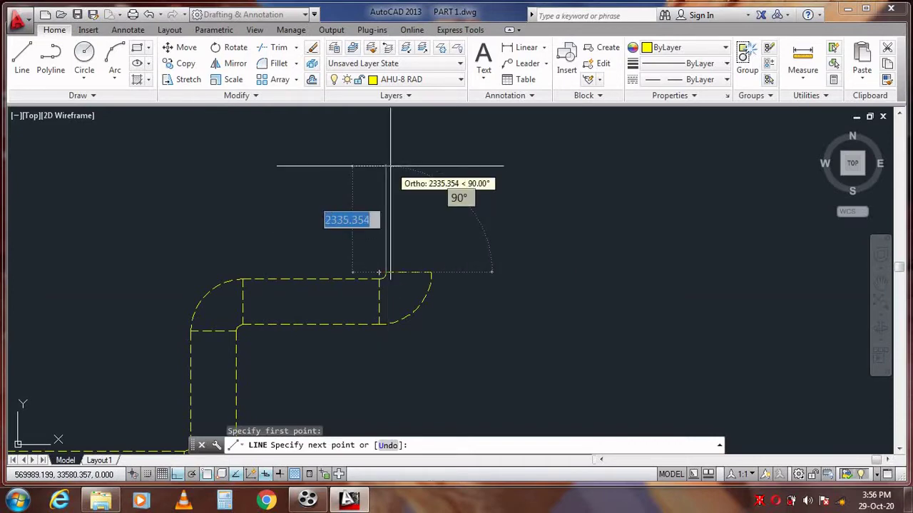
{"action": "type", "text": "5000"}
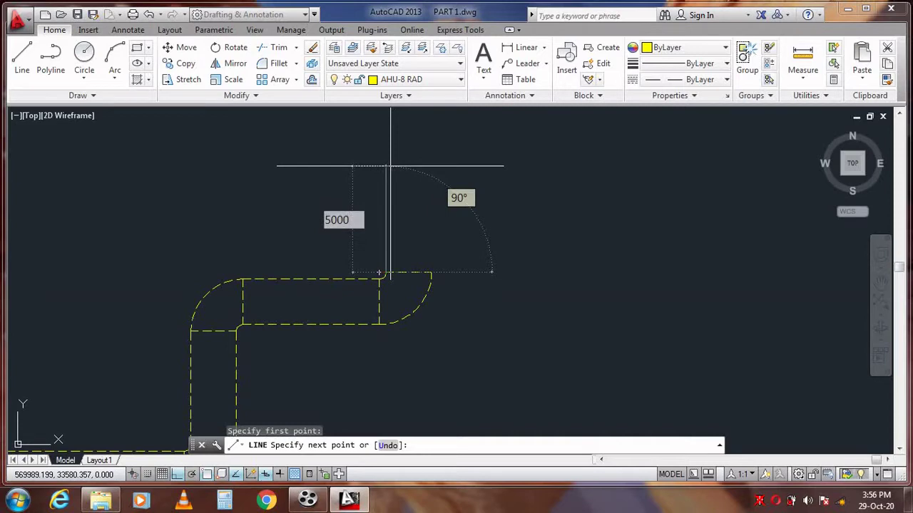
{"action": "key", "text": "Return"}
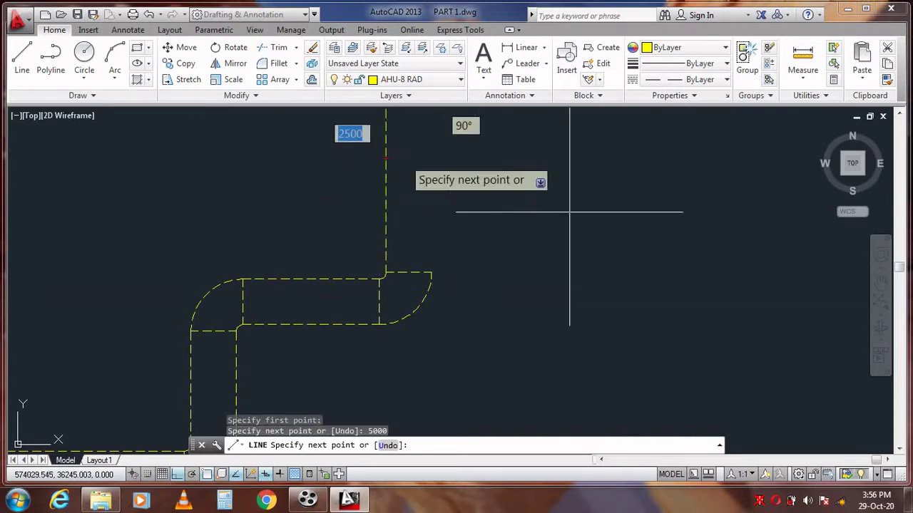
Offset the top end line of the vertical duct upward by 1200.
{"action": "right_click", "coordinate": [599, 222]}
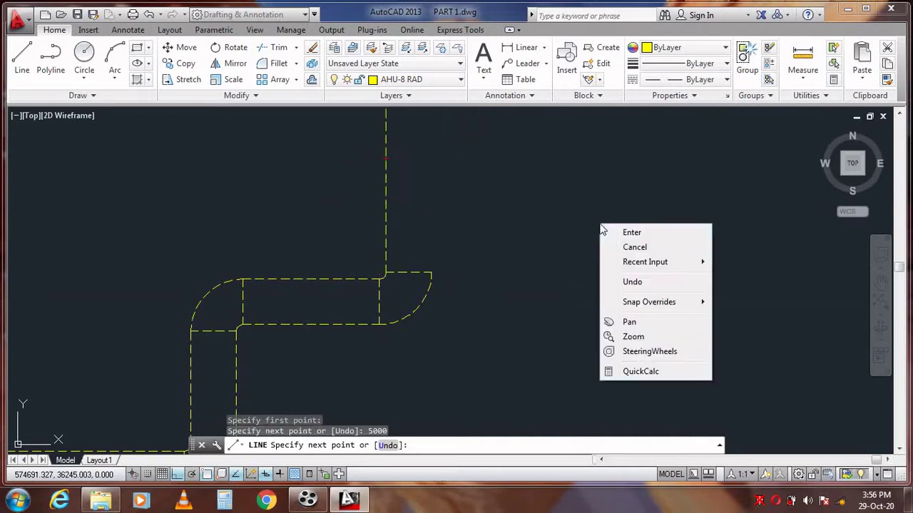
{"action": "left_click", "coordinate": [625, 338]}
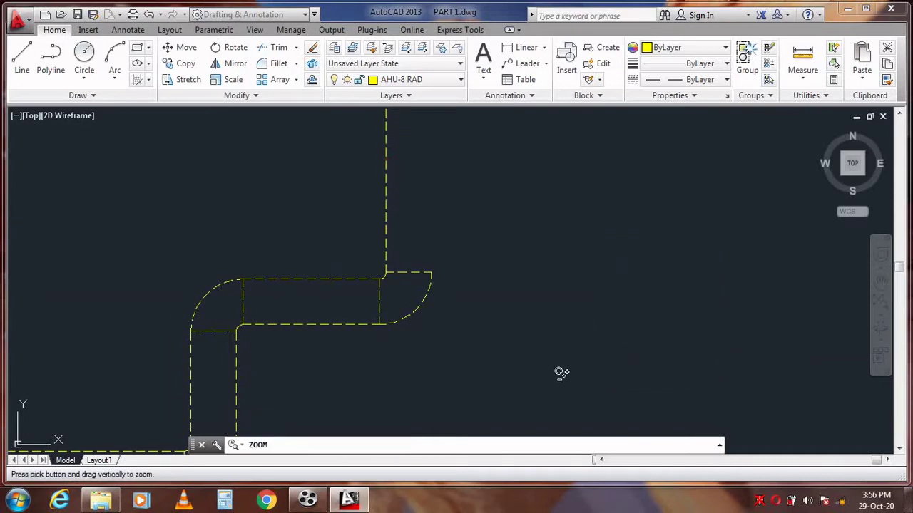
{"action": "mouse_move", "coordinate": [556, 426]}
{"action": "left_mouse_down"}
{"action": "mouse_move", "coordinate": [554, 415]}
{"action": "mouse_move", "coordinate": [552, 433]}
{"action": "left_mouse_up"}
{"action": "left_click_drag", "start_coordinate": [516, 139], "coordinate": [511, 251]}
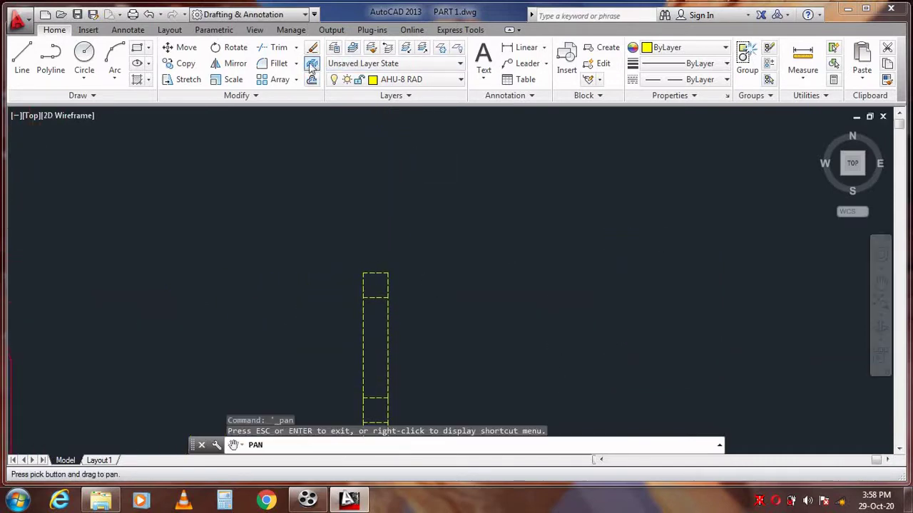
{"action": "left_click", "coordinate": [312, 79]}
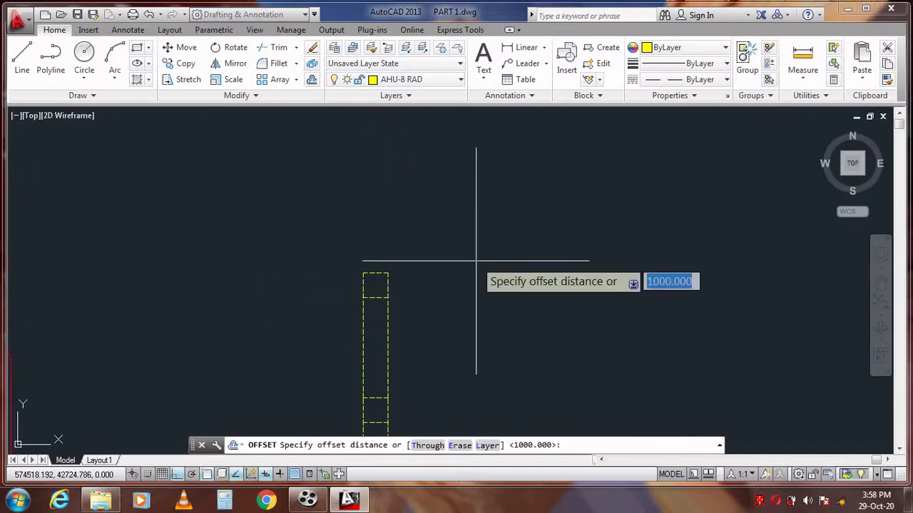
{"action": "type", "text": "12"}
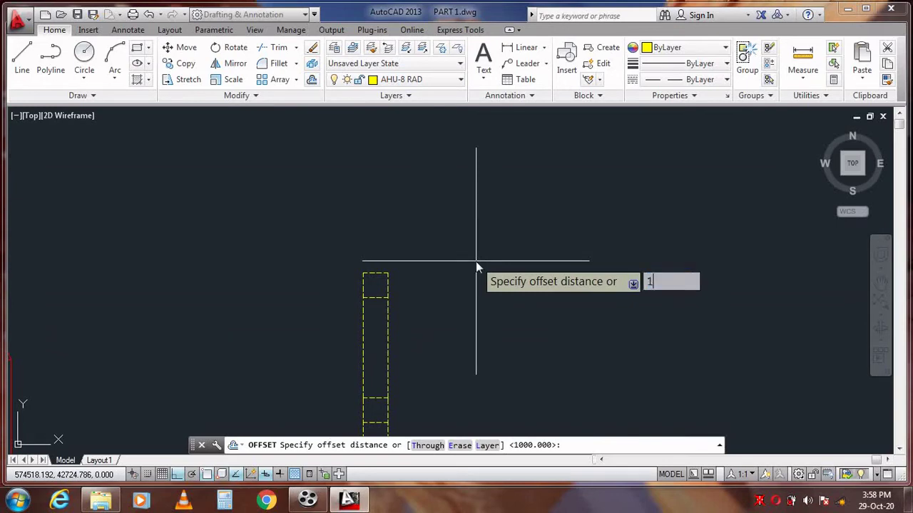
{"action": "key", "text": "Return"}
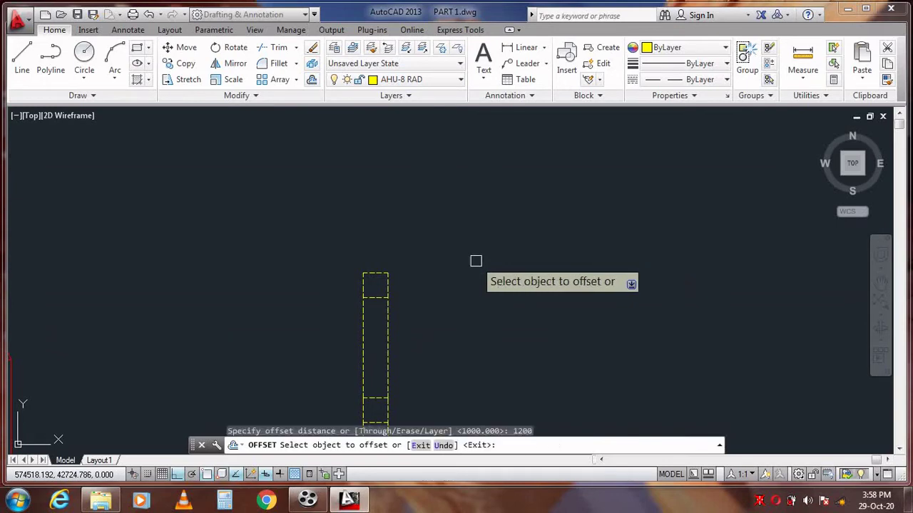
{"action": "left_click", "coordinate": [375, 273]}
{"action": "left_click", "coordinate": [375, 210]}
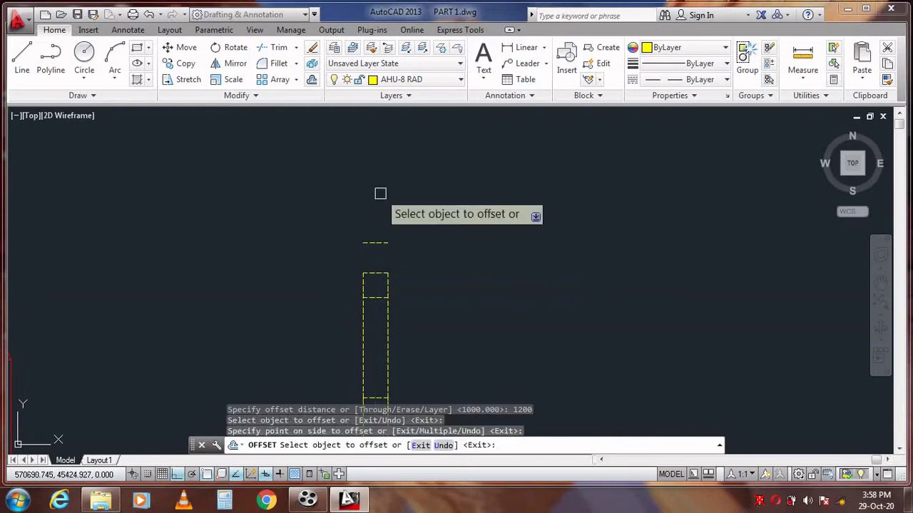
{"action": "key", "text": "Escape"}
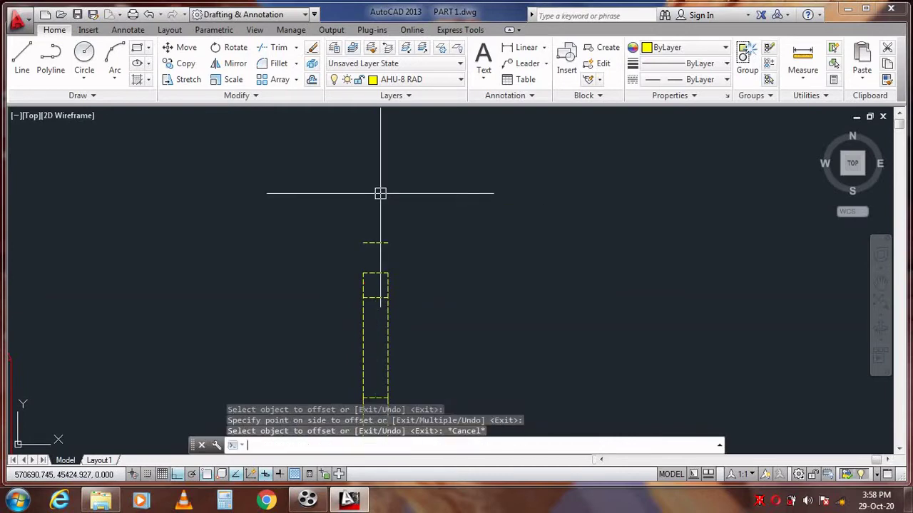
Extend both side lines of the vertical duct up to the new top line.
{"action": "type", "text": "ex"}
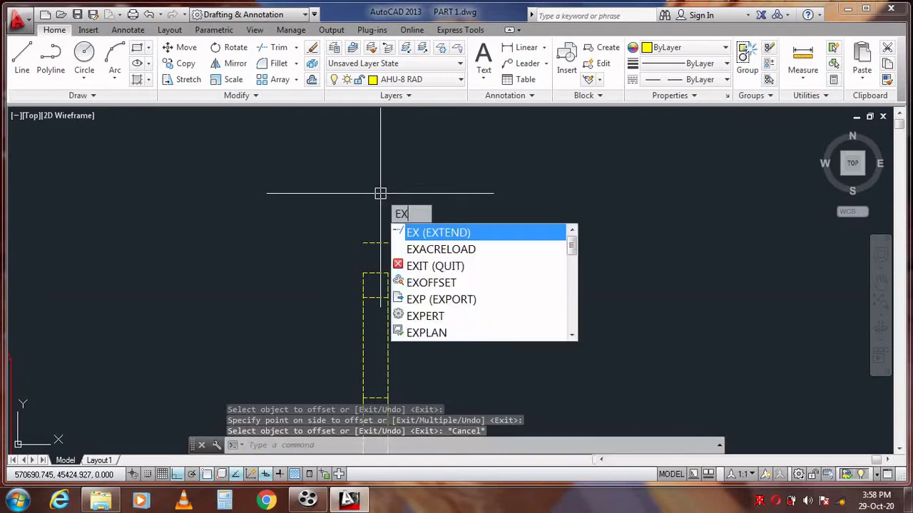
{"action": "key", "text": "Return"}
{"action": "key", "text": "Return"}
{"action": "left_click", "coordinate": [391, 284]}
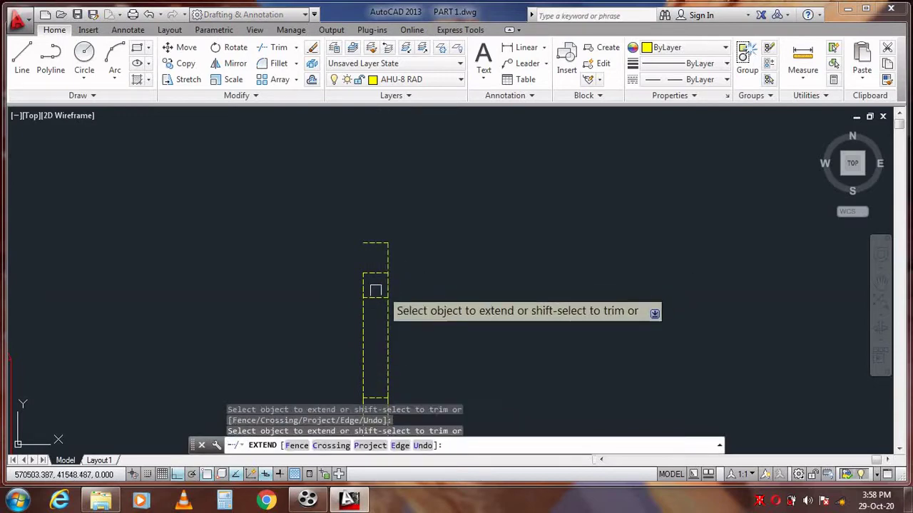
{"action": "left_click", "coordinate": [363, 288]}
{"action": "key", "text": "Escape"}
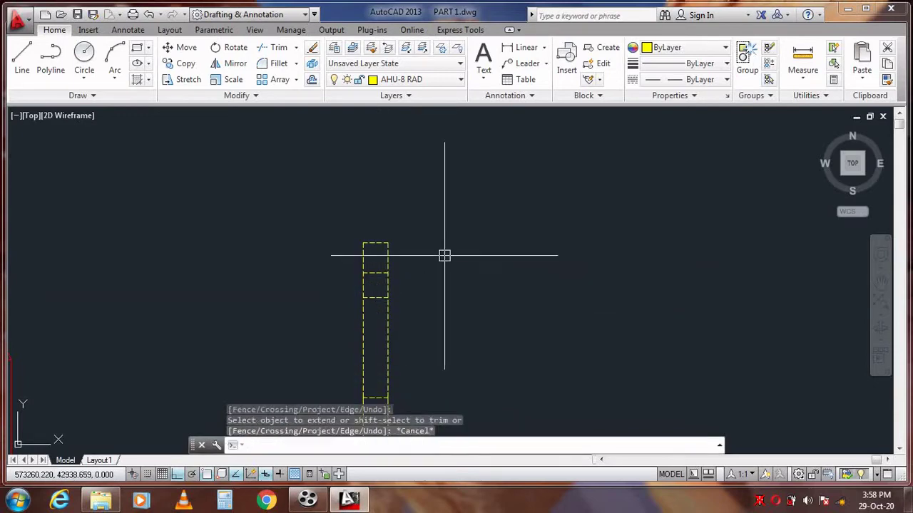
{"action": "type", "text": "l"}
{"action": "key", "text": "Return"}
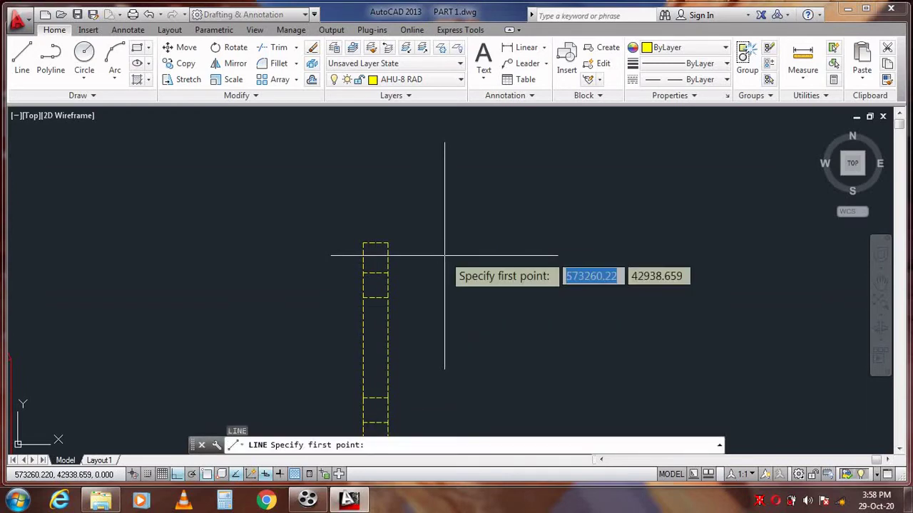
{"action": "left_click", "coordinate": [387, 272]}
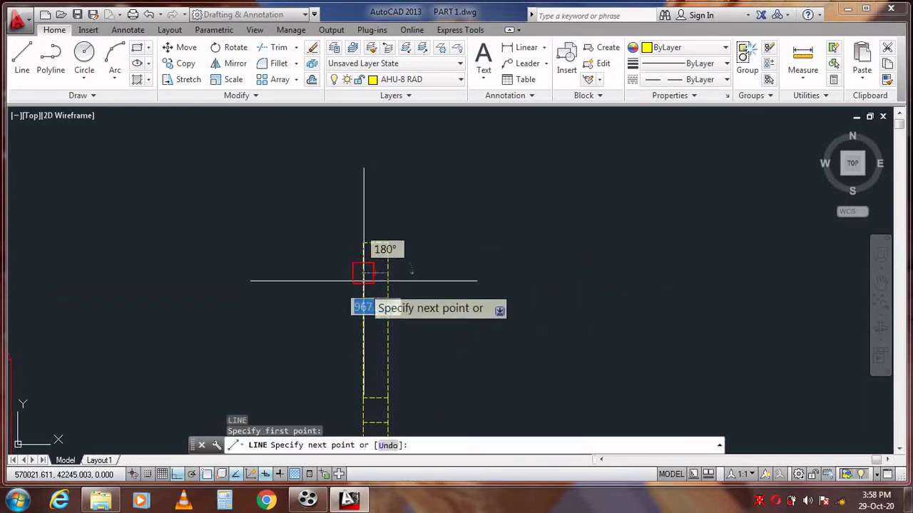
{"action": "key", "text": "Escape"}
Draw two diagonal lines in the top duct section, joining its lower corners to the midpoint of its top line.
{"action": "key", "text": "Return"}
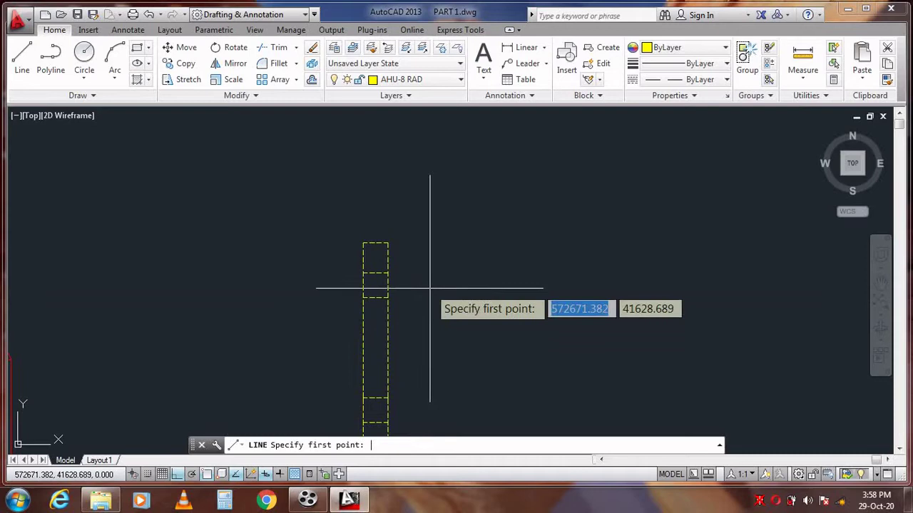
{"action": "left_click", "coordinate": [387, 270]}
{"action": "left_click", "coordinate": [374, 247]}
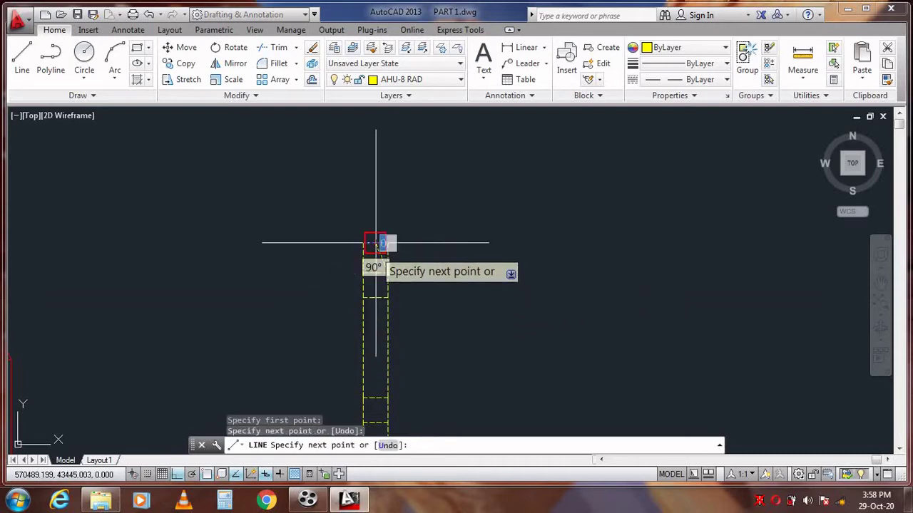
{"action": "key", "text": "Escape"}
{"action": "key", "text": "Return"}
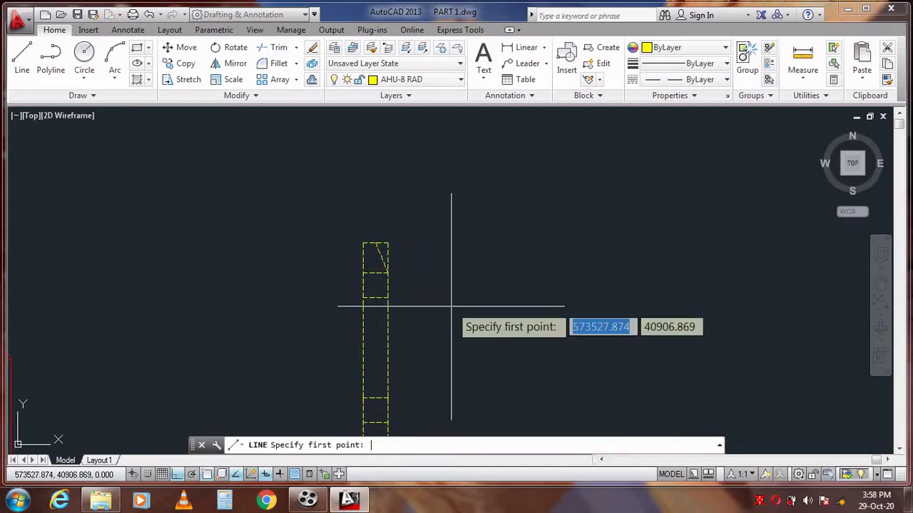
{"action": "left_click", "coordinate": [375, 245]}
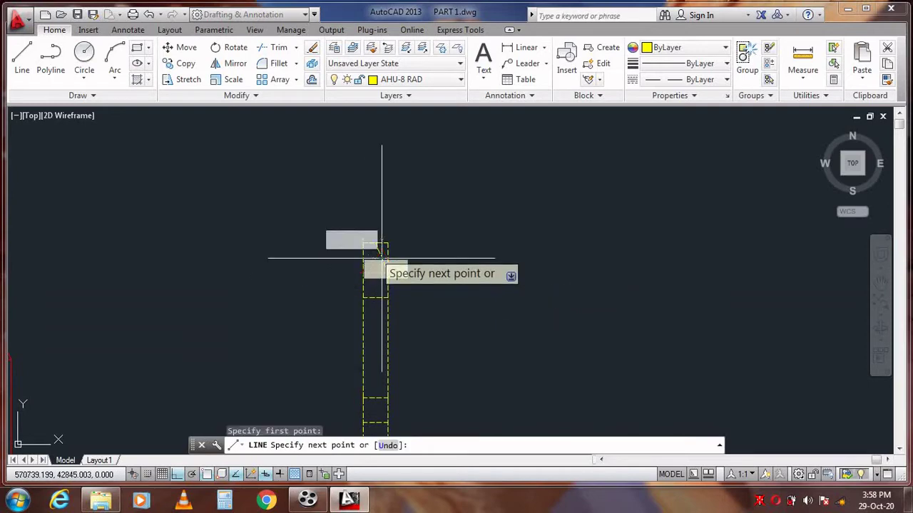
{"action": "key", "text": "Escape"}
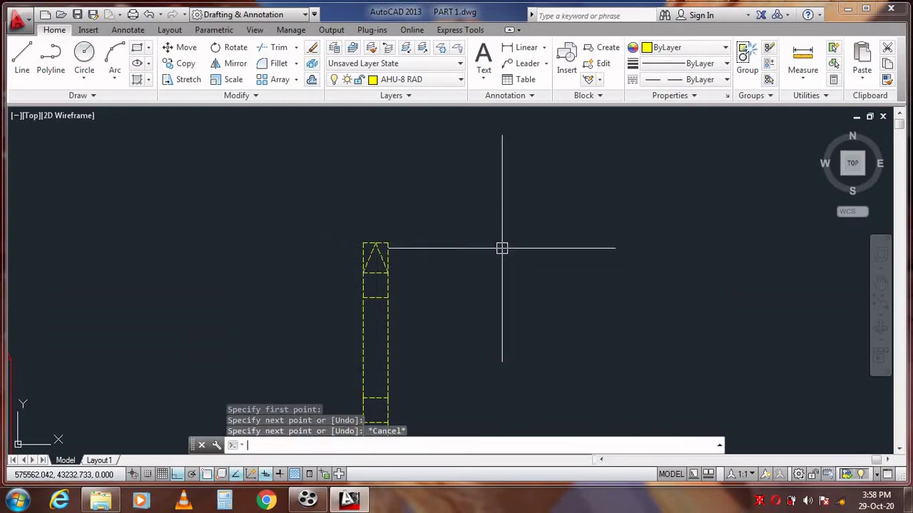
Offset the top line of the section with the diagonals upward by 1200.
{"action": "right_click", "coordinate": [502, 248]}
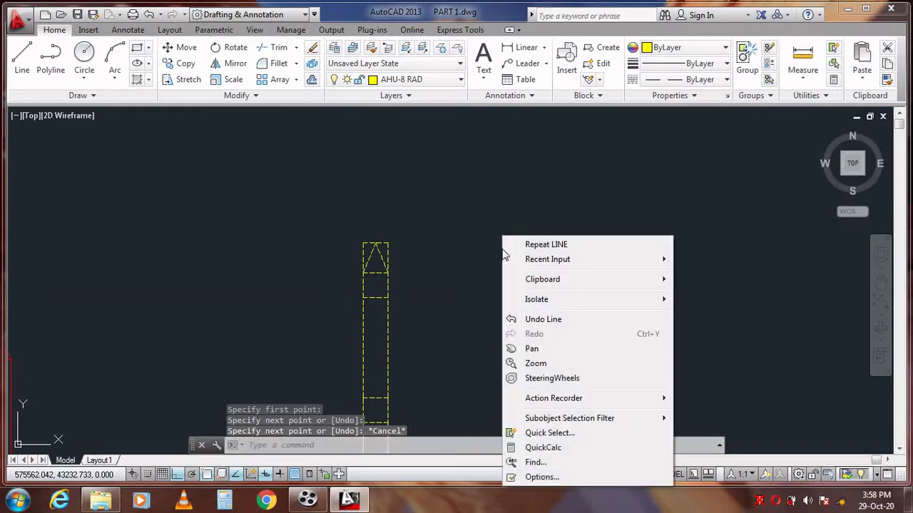
{"action": "left_click", "coordinate": [532, 349]}
{"action": "left_click_drag", "start_coordinate": [428, 214], "coordinate": [428, 326]}
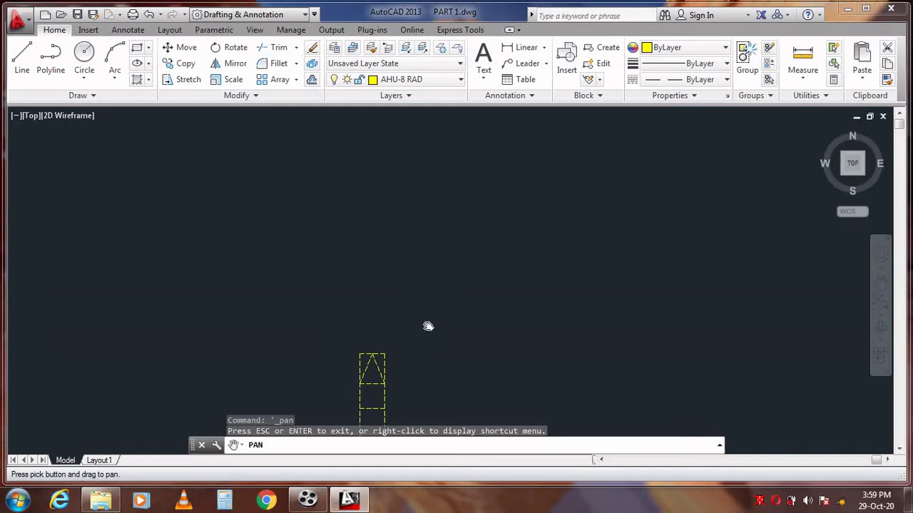
{"action": "left_click", "coordinate": [312, 80]}
{"action": "type", "text": "1200"}
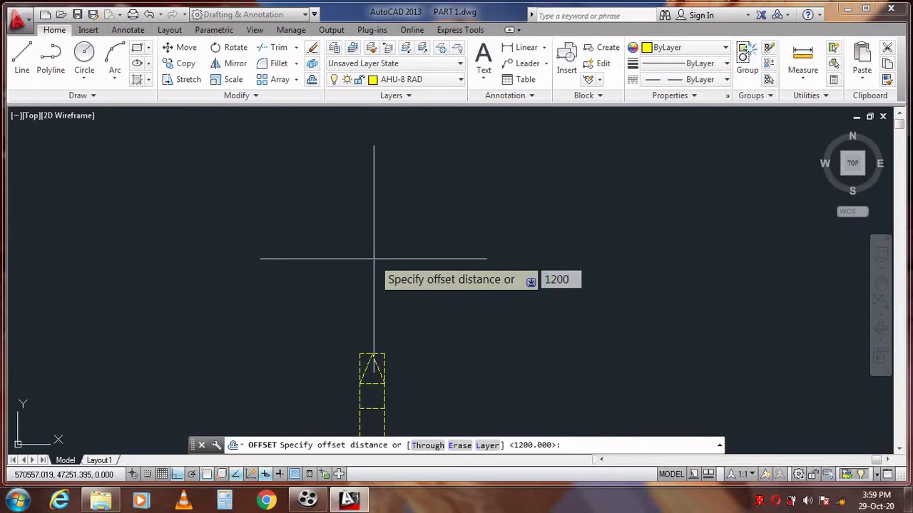
{"action": "key", "text": "Return"}
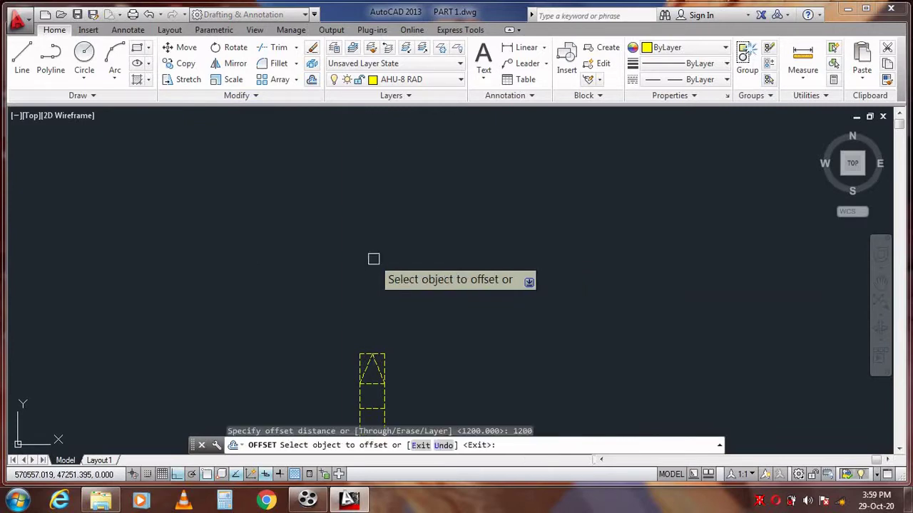
{"action": "left_click", "coordinate": [380, 350]}
{"action": "left_click", "coordinate": [383, 290]}
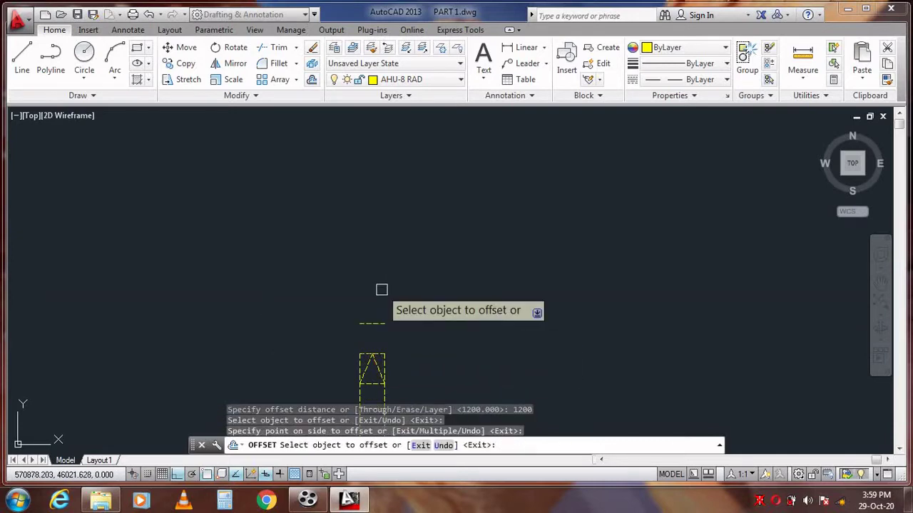
{"action": "key", "text": "Escape"}
Extend the duct's two side lines from the section with the diagonals to the new line above it.
{"action": "type", "text": "ex"}
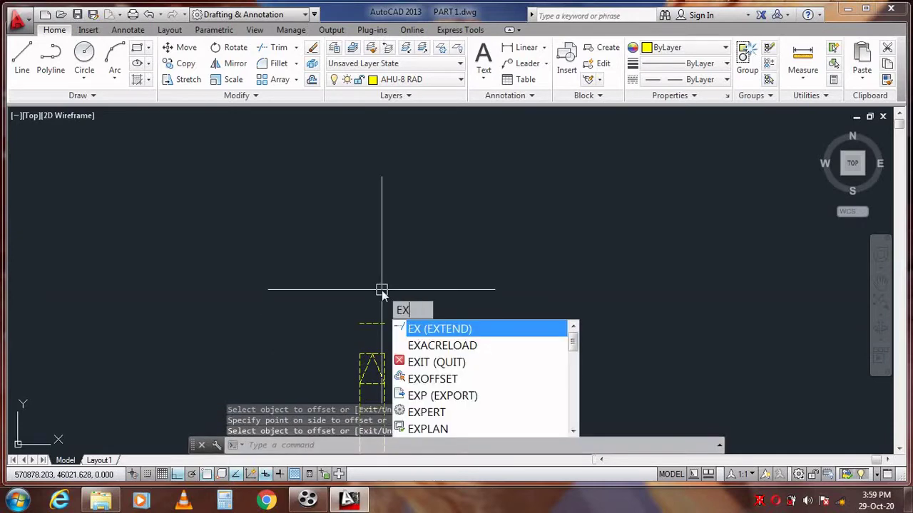
{"action": "key", "text": "Return"}
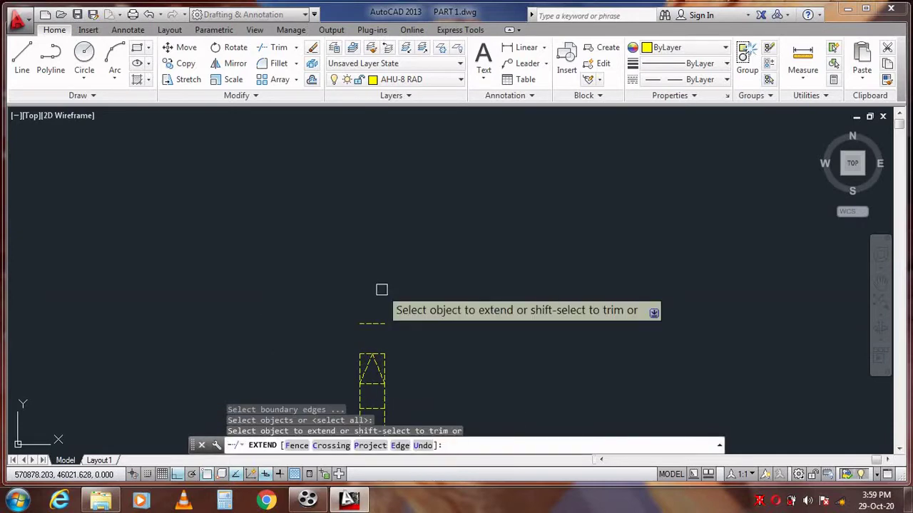
{"action": "left_click", "coordinate": [388, 365]}
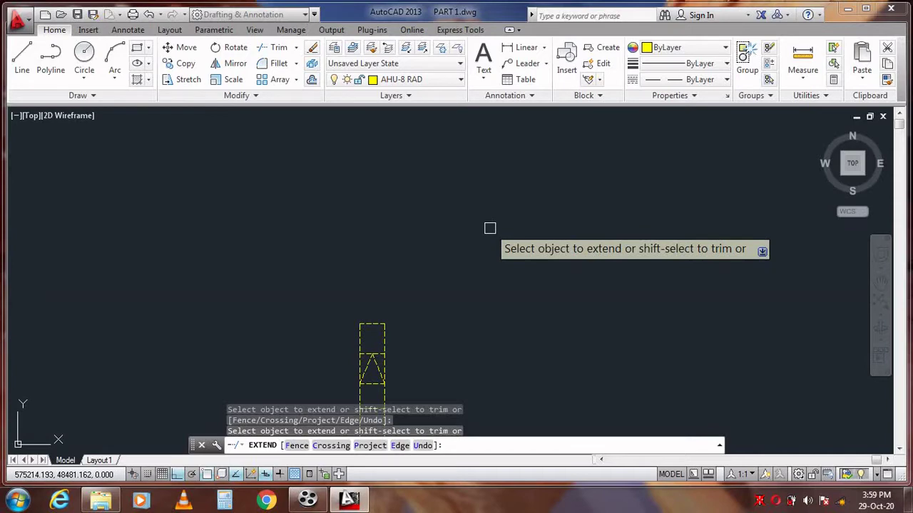
{"action": "key", "text": "Escape"}
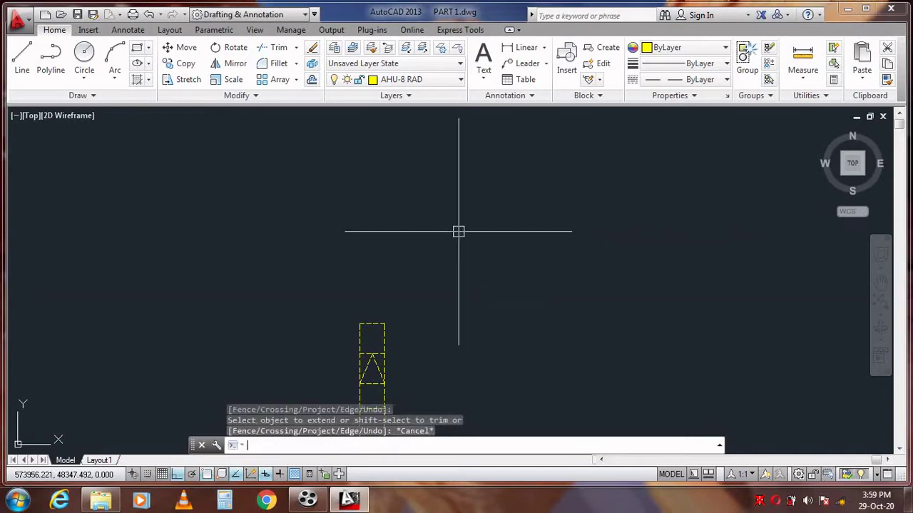
Offset the duct's top line upward by 1200.
{"action": "left_click", "coordinate": [311, 79]}
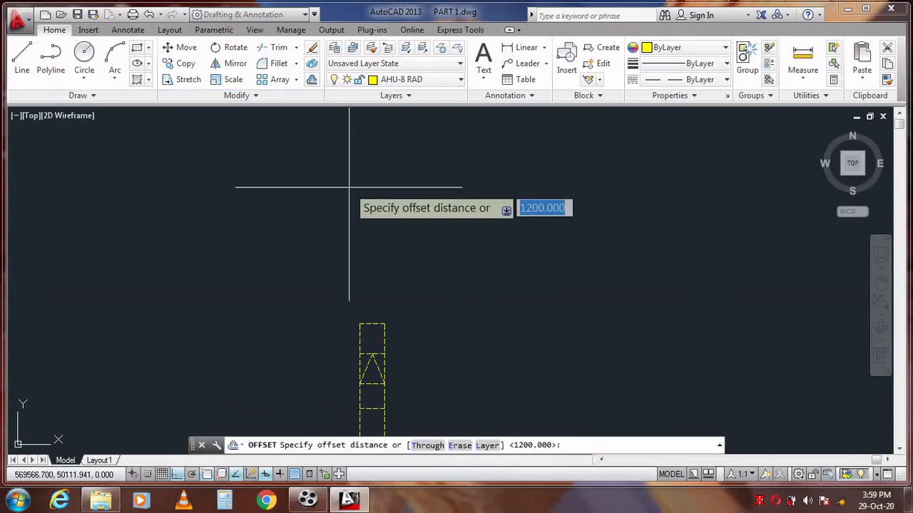
{"action": "type", "text": "12"}
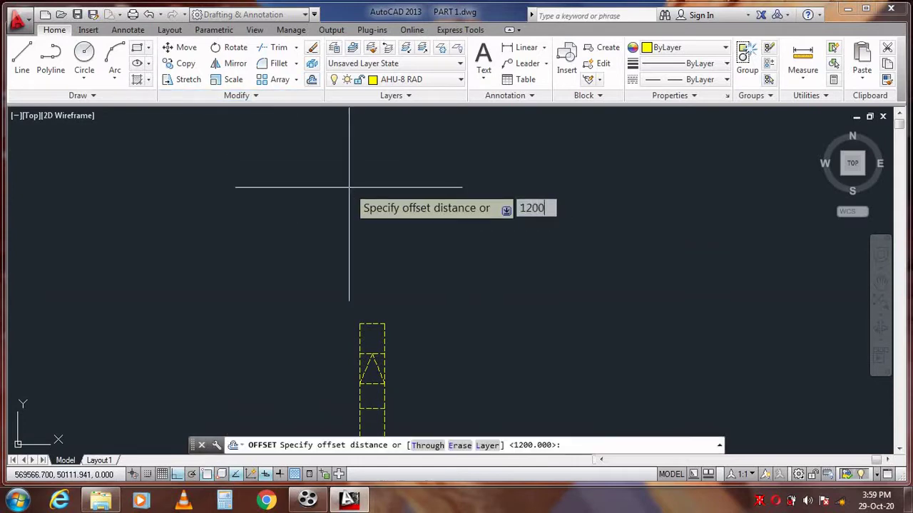
{"action": "type", "text": "00"}
{"action": "key", "text": "Return"}
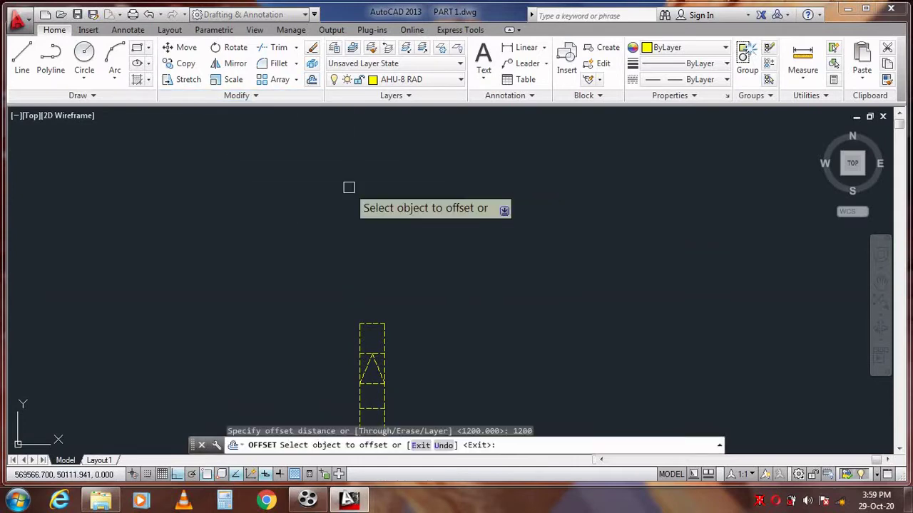
{"action": "left_click", "coordinate": [374, 324]}
{"action": "left_click", "coordinate": [379, 259]}
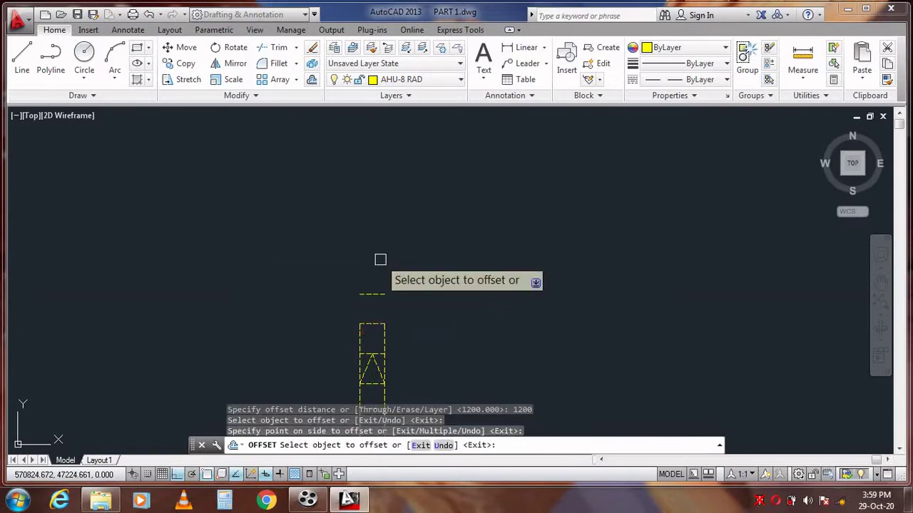
{"action": "key", "text": "Escape"}
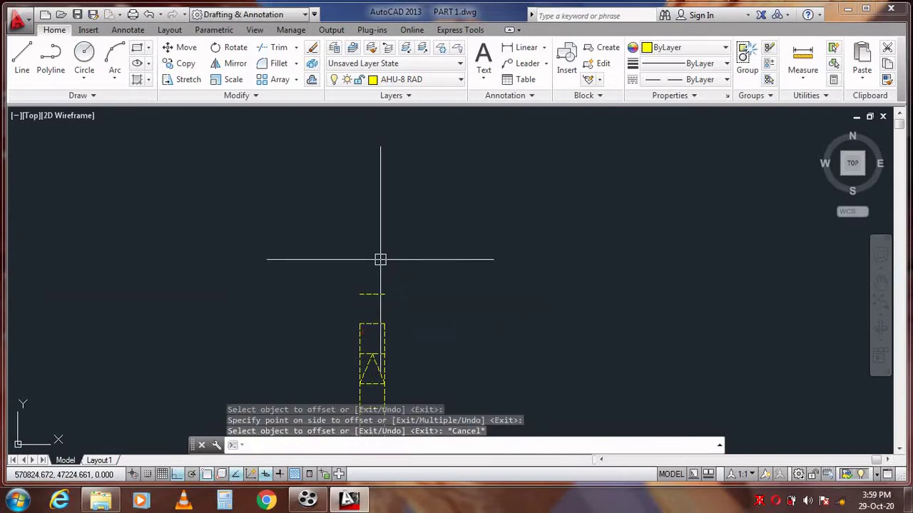
Draw two diagonal lines from the ends of the previous top line to the midpoint of the new line above it.
{"action": "type", "text": "l"}
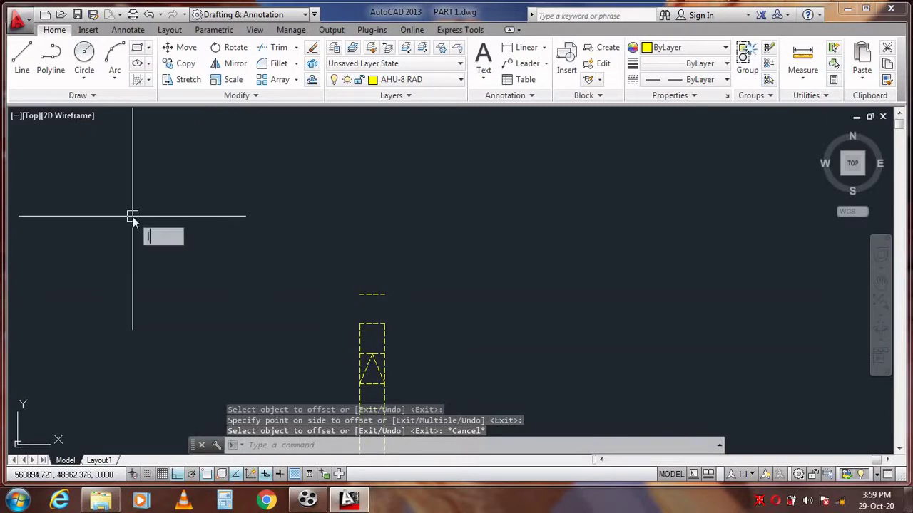
{"action": "key", "text": "Return"}
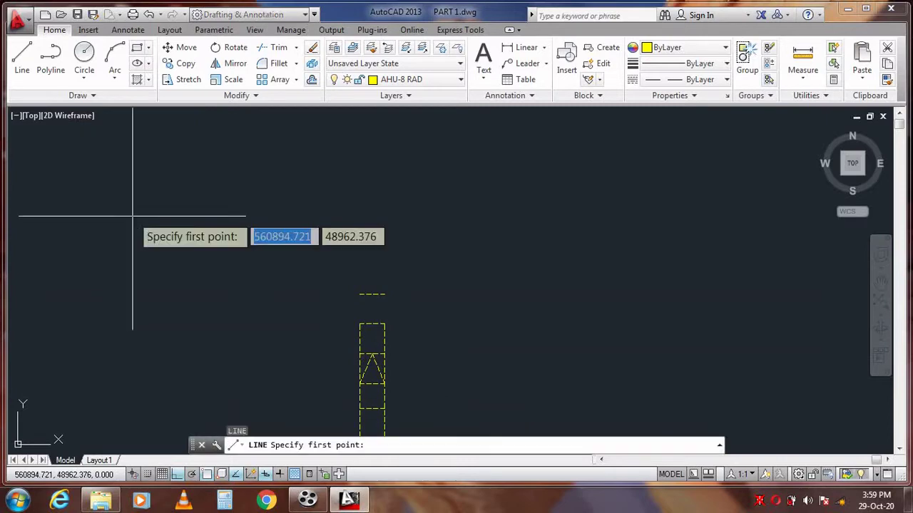
{"action": "left_click", "coordinate": [384, 324]}
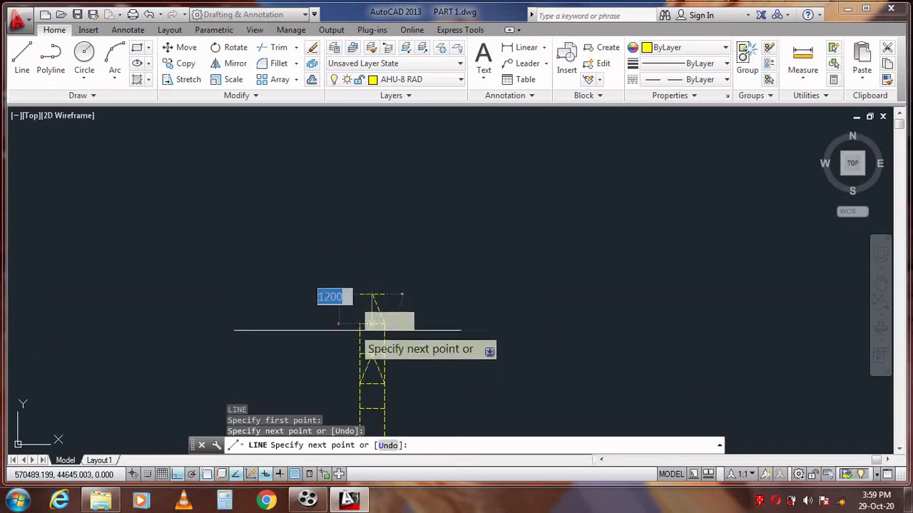
{"action": "left_click", "coordinate": [371, 308]}
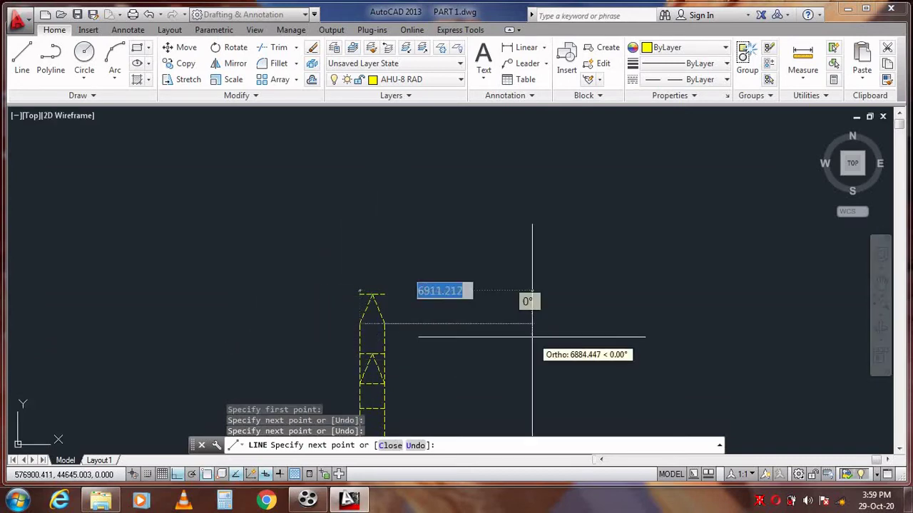
{"action": "key", "text": "Escape"}
Extend the duct's two side lines up to the line where the new diagonals meet.
{"action": "type", "text": "ex"}
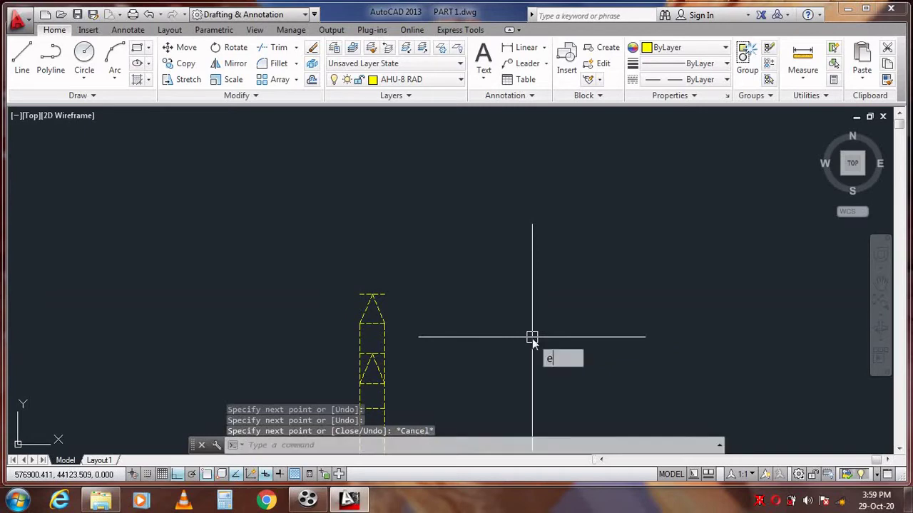
{"action": "key", "text": "Return"}
{"action": "key", "text": "Return"}
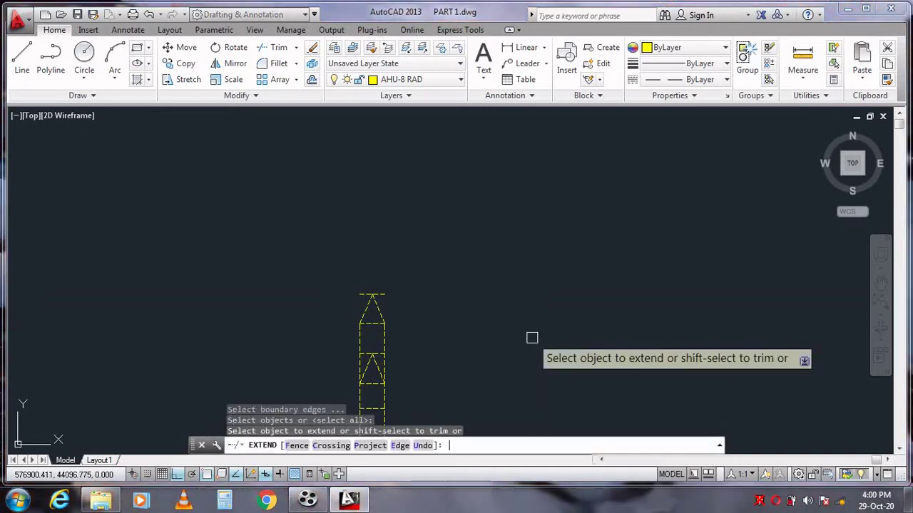
{"action": "left_click", "coordinate": [384, 340]}
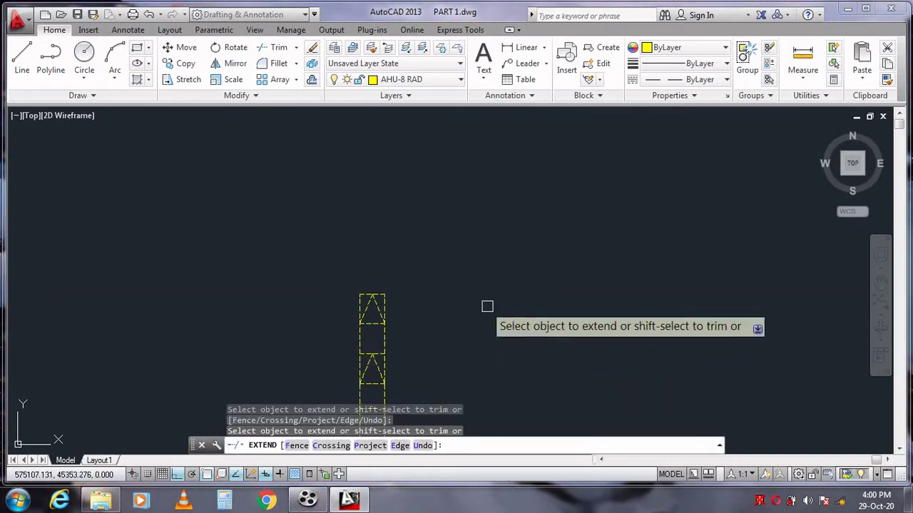
{"action": "key", "text": "Escape"}
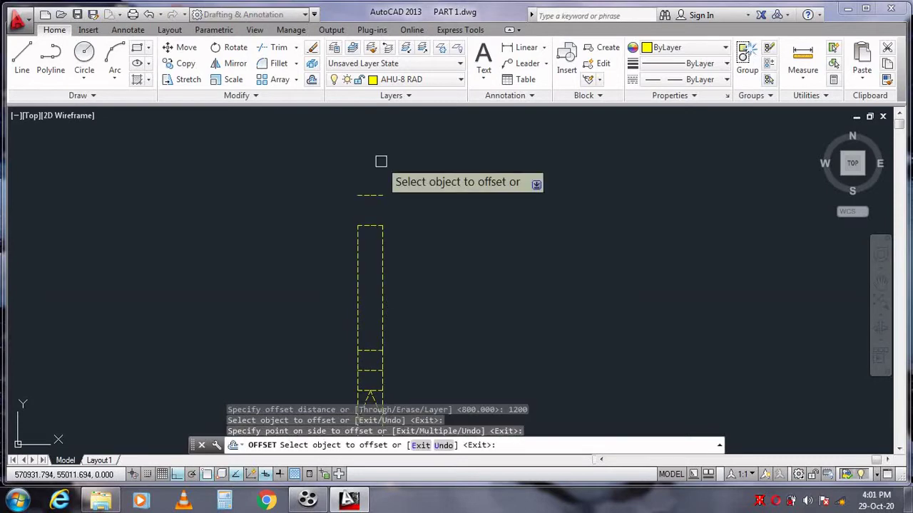
Extend the duct's right side line up to the detached line above the long section and erase that detached line.
{"action": "key", "text": "Escape"}
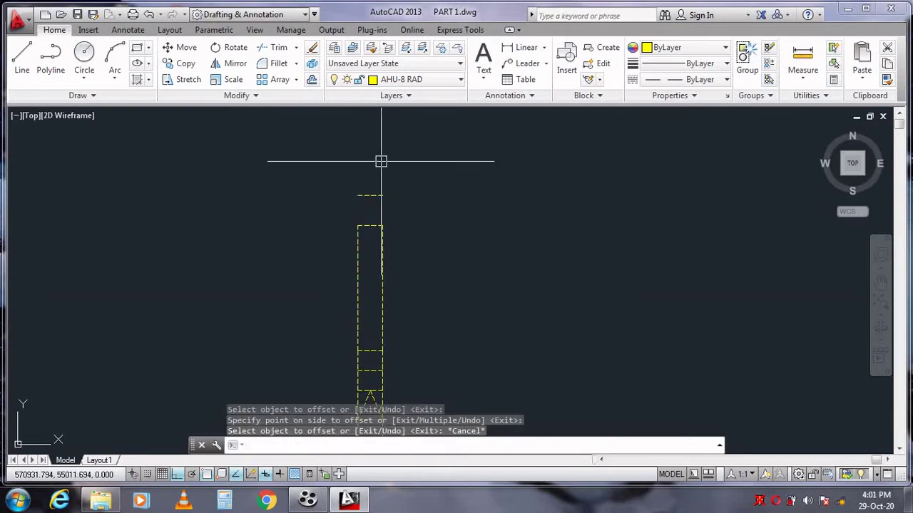
{"action": "type", "text": "EX"}
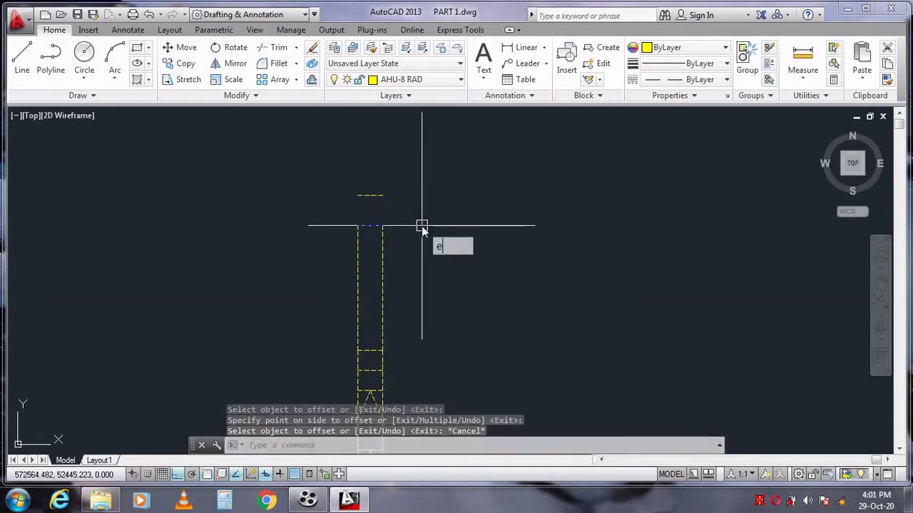
{"action": "key", "text": "Return"}
{"action": "key", "text": "Return"}
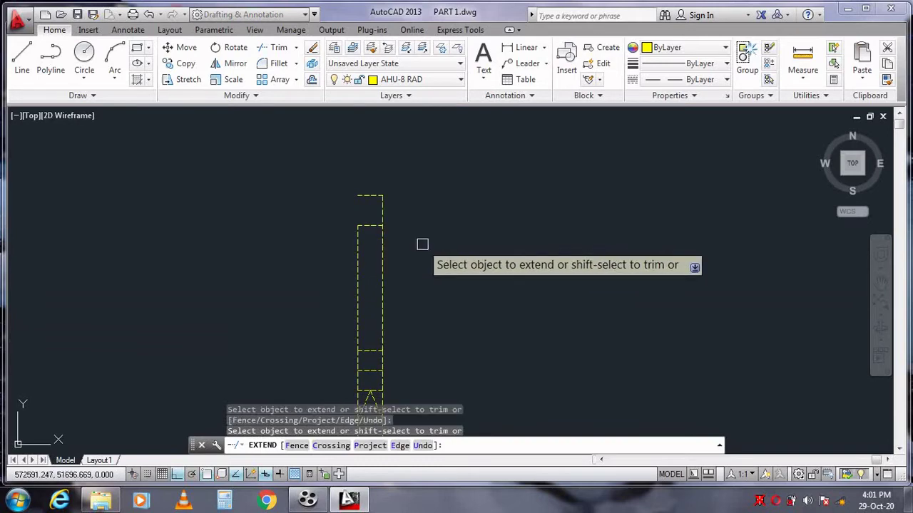
{"action": "key", "text": "Escape"}
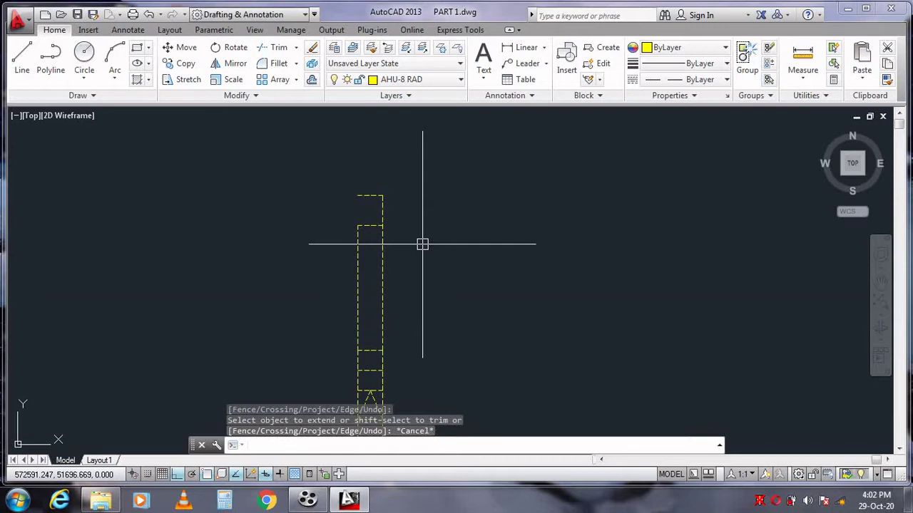
{"action": "left_click", "coordinate": [368, 194]}
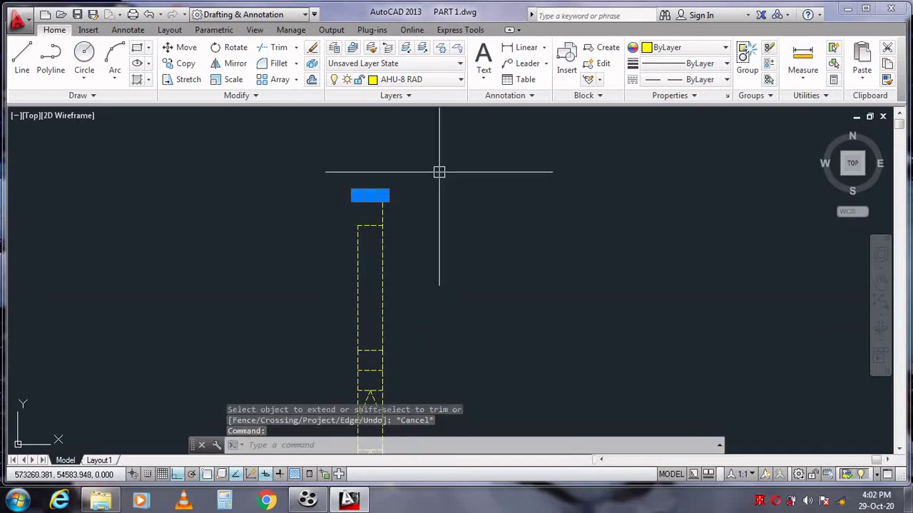
{"action": "key", "text": "Delete"}
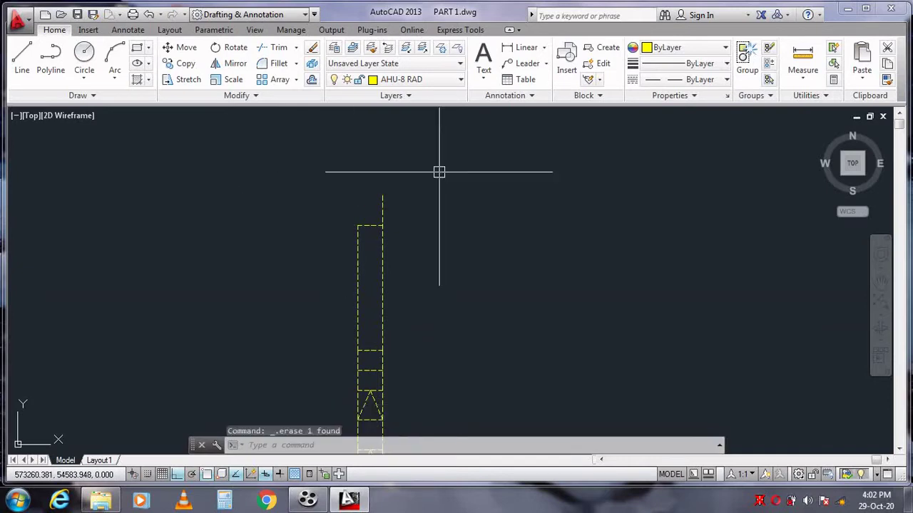
{"action": "left_click", "coordinate": [21, 64]}
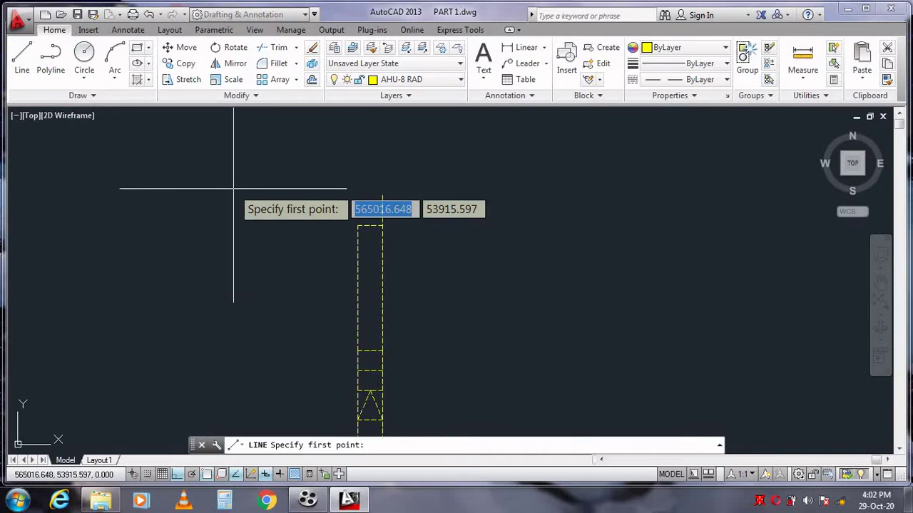
{"action": "type", "text": "4"}
{"action": "key", "text": "Escape"}
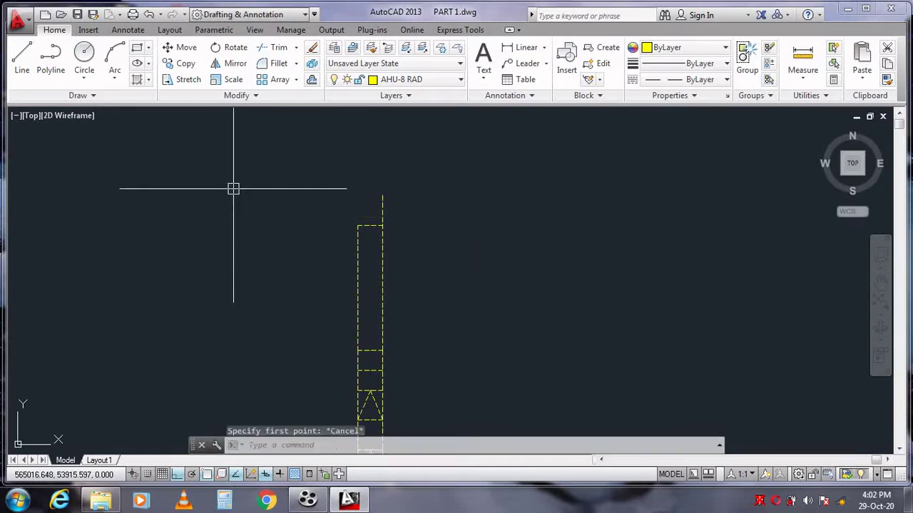
Draw a 450 line leftward from the right side line's upper end, continuing diagonally down to the long section's upper-left corner.
{"action": "key", "text": "Return"}
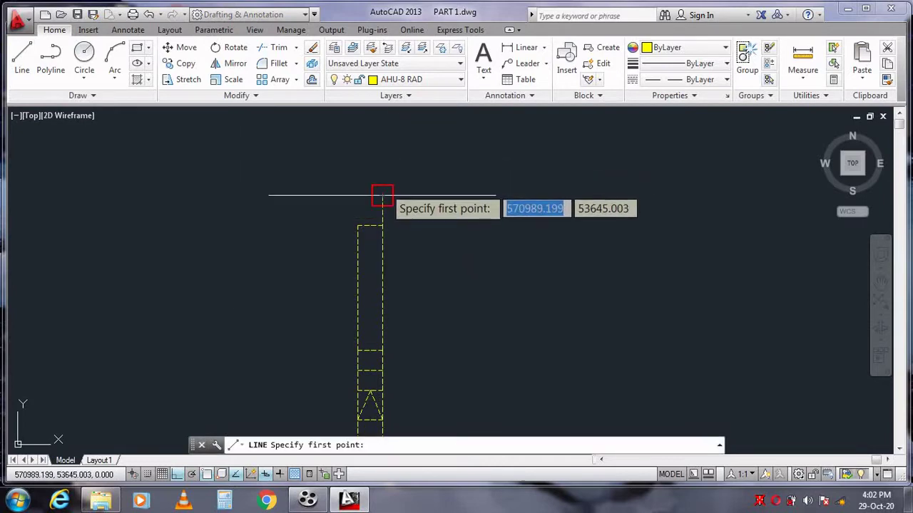
{"action": "left_click", "coordinate": [381, 196]}
{"action": "type", "text": "450"}
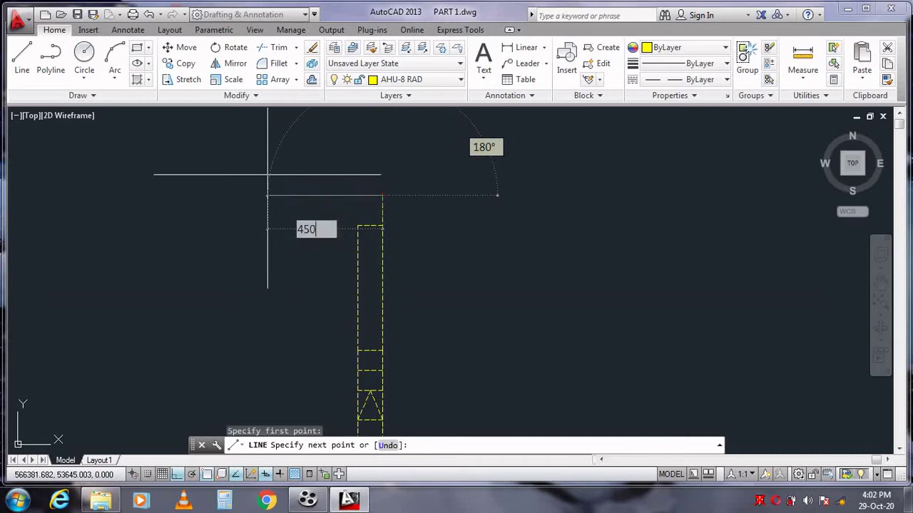
{"action": "key", "text": "Return"}
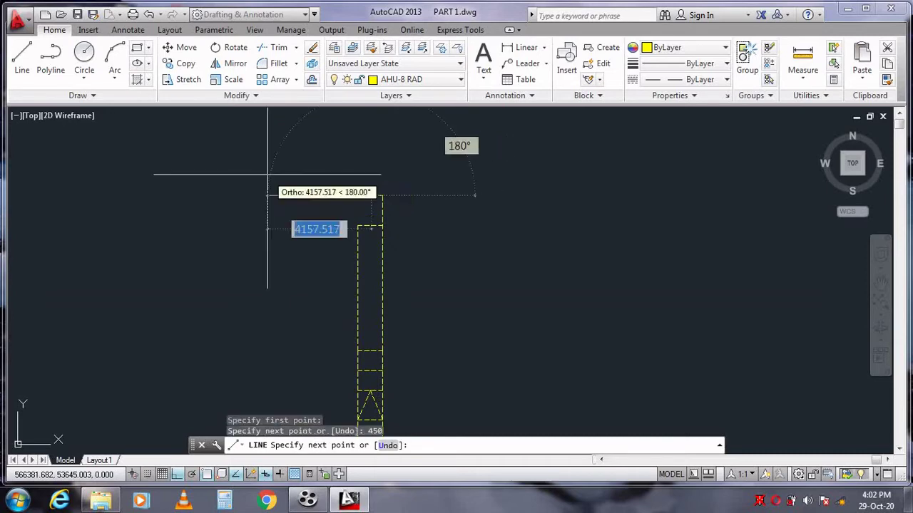
{"action": "left_click", "coordinate": [357, 225]}
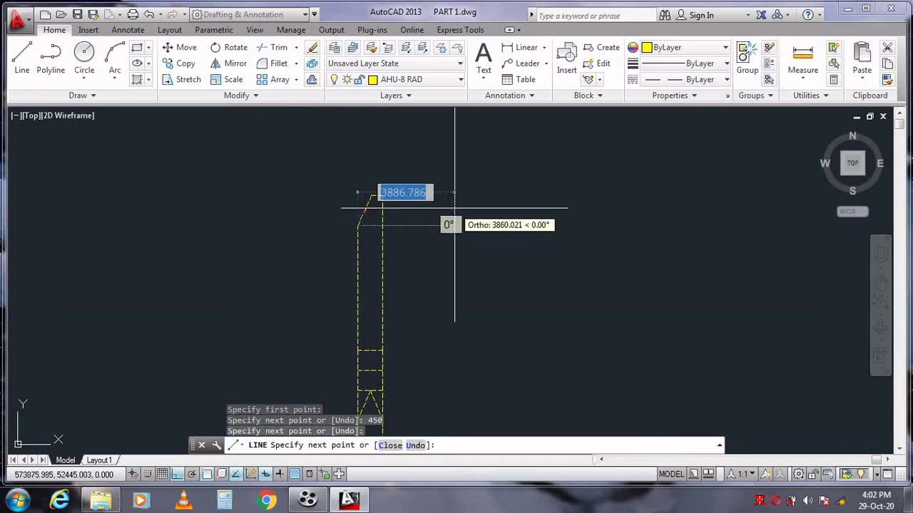
{"action": "key", "text": "Escape"}
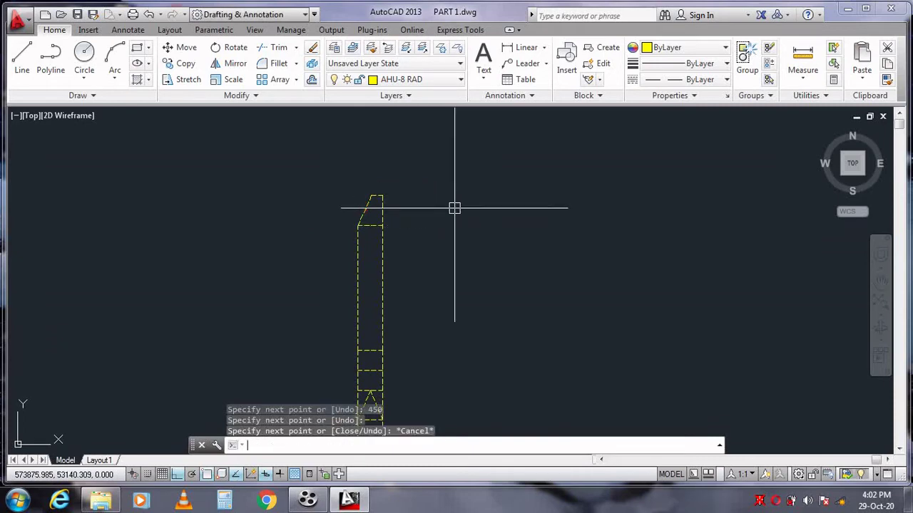
Draw a narrower duct section above the reducer with lines 5000 up from its upper-right corner, 450 left and 5000 back down.
{"action": "right_click", "coordinate": [454, 208]}
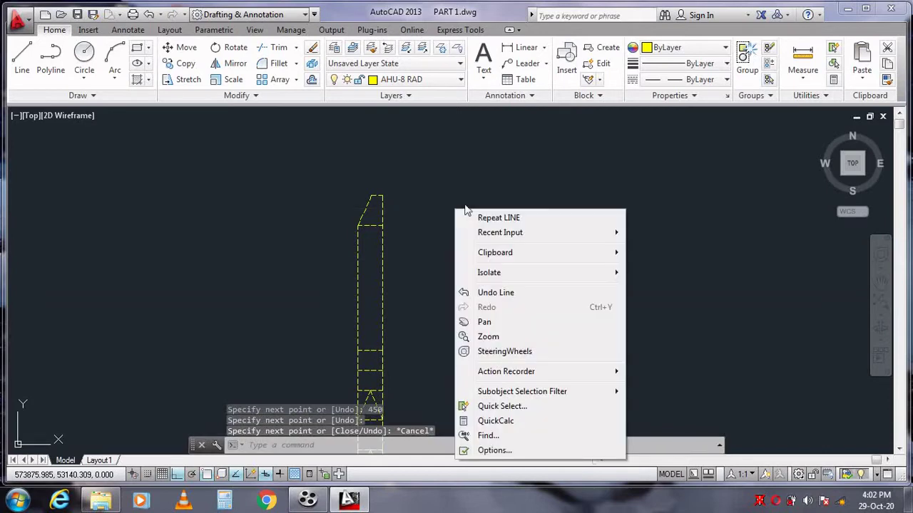
{"action": "left_click", "coordinate": [482, 323]}
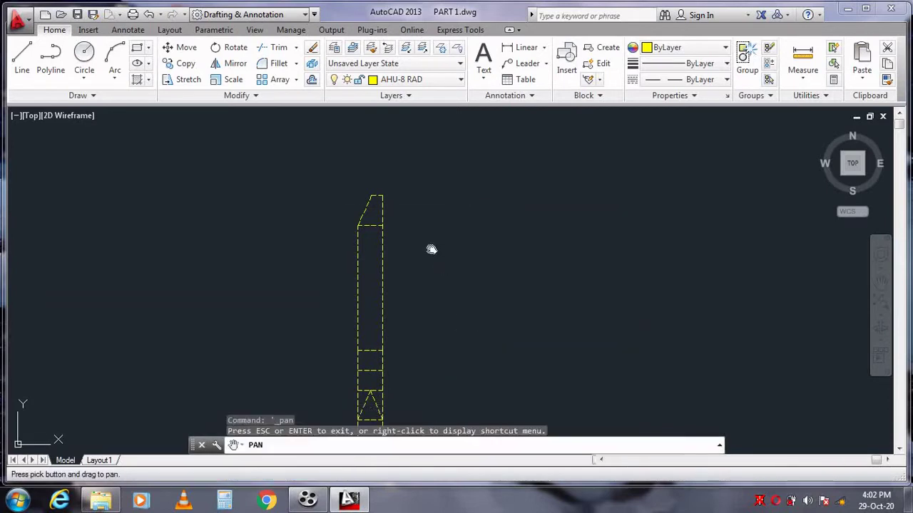
{"action": "left_click_drag", "start_coordinate": [430, 248], "coordinate": [426, 306]}
{"action": "left_click", "coordinate": [22, 62]}
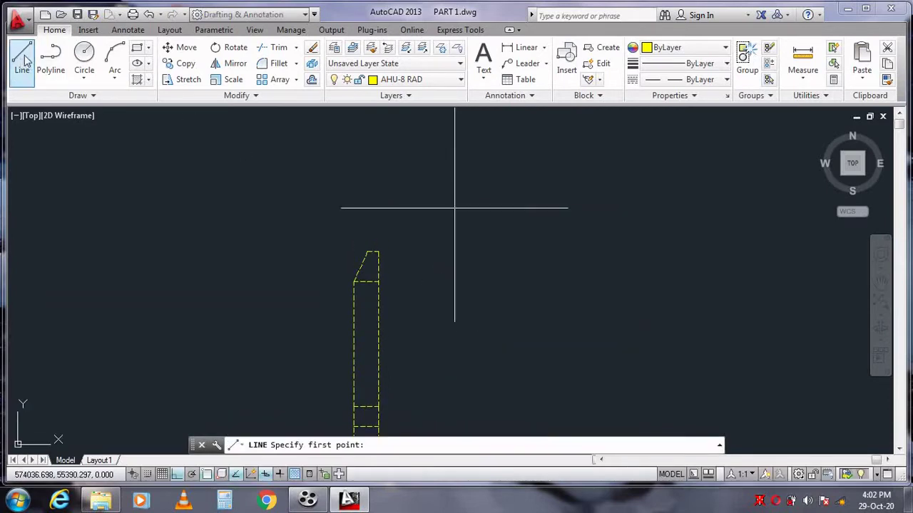
{"action": "left_click", "coordinate": [381, 245]}
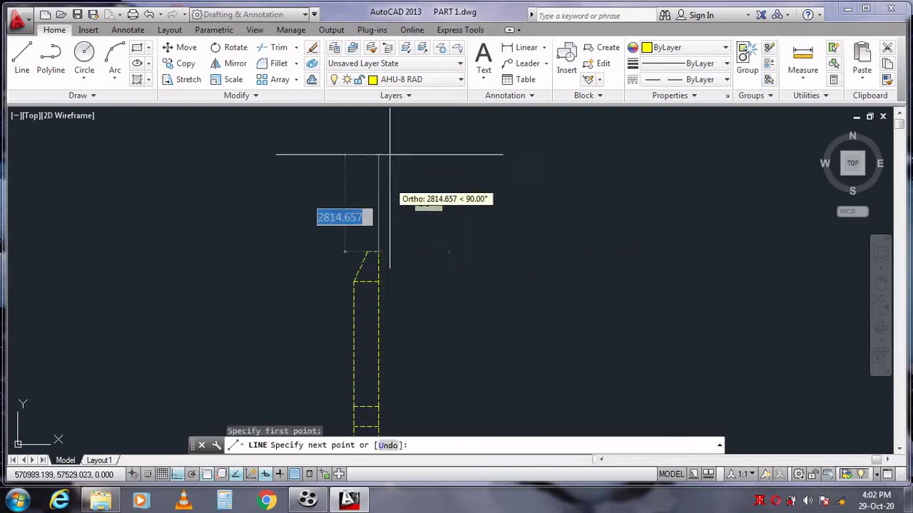
{"action": "type", "text": "5000"}
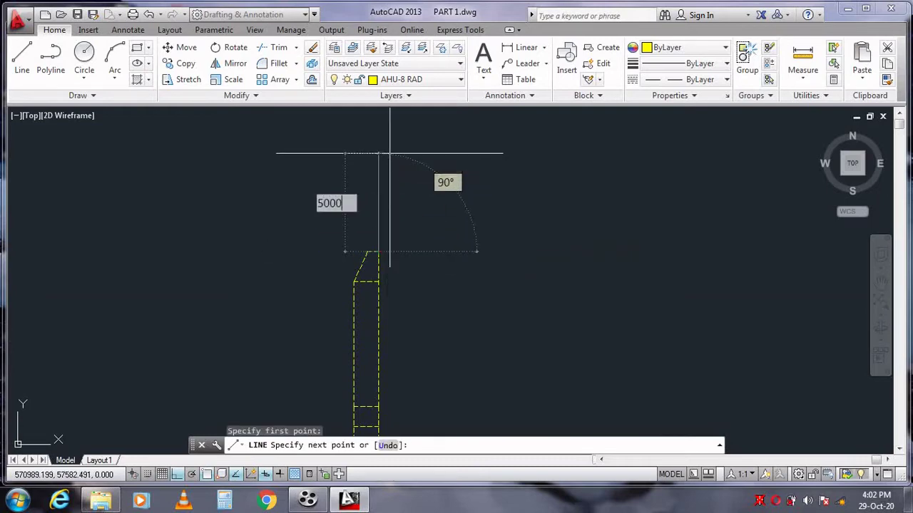
{"action": "key", "text": "Return"}
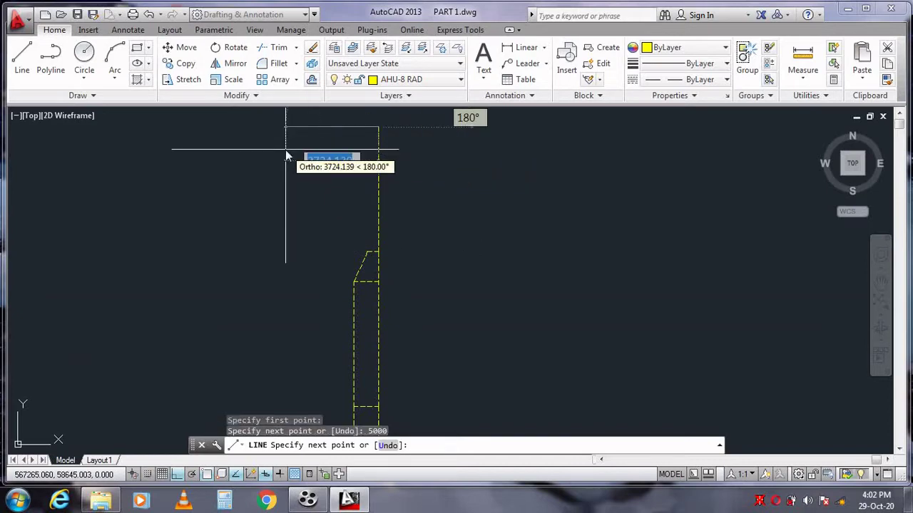
{"action": "type", "text": "450"}
{"action": "key", "text": "Return"}
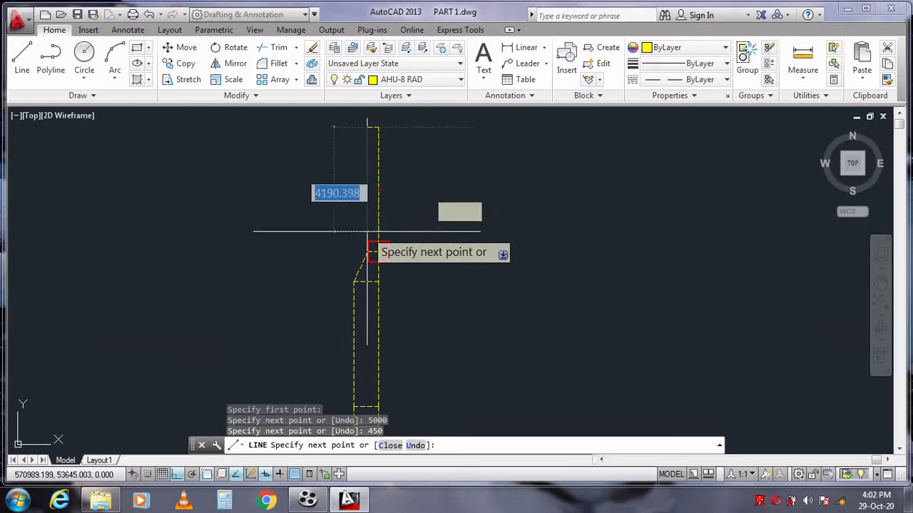
{"action": "type", "text": "5000"}
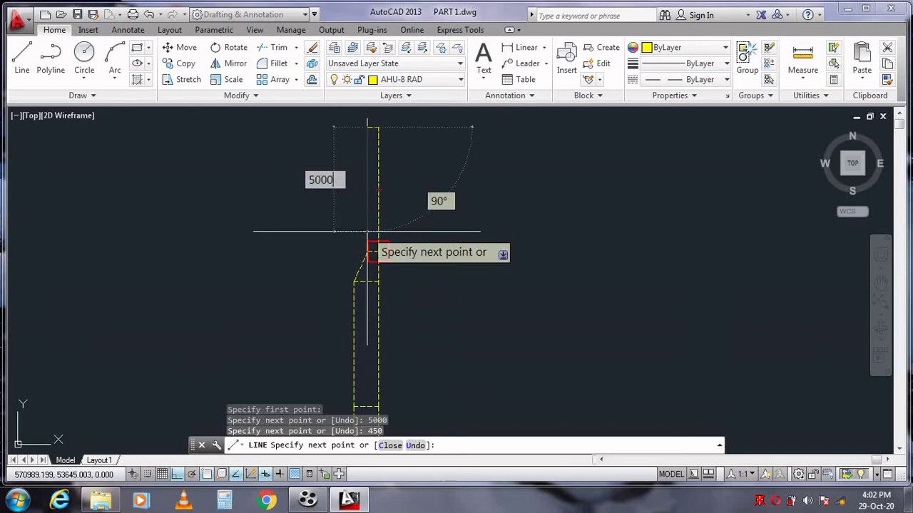
{"action": "key", "text": "Return"}
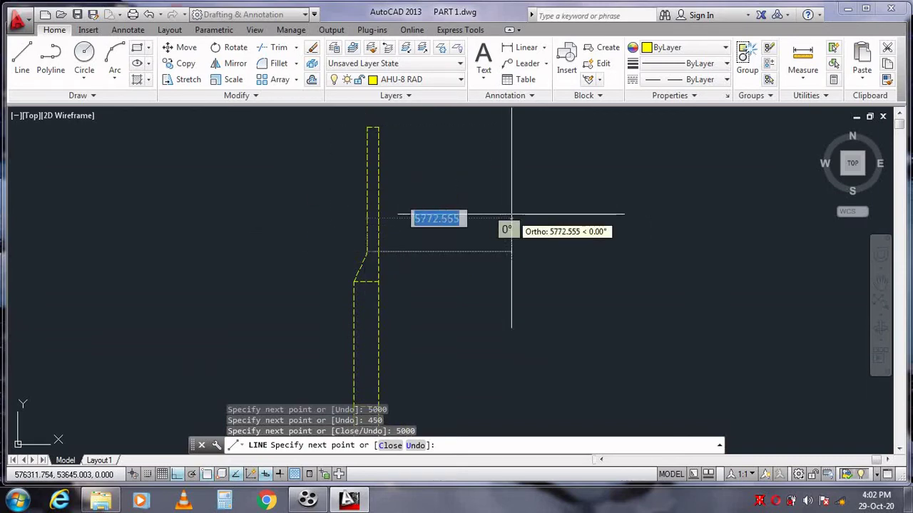
End the branch outline at its short left end line and erase the cross line inside the main duct beside the branch.
{"action": "key", "text": "Escape"}
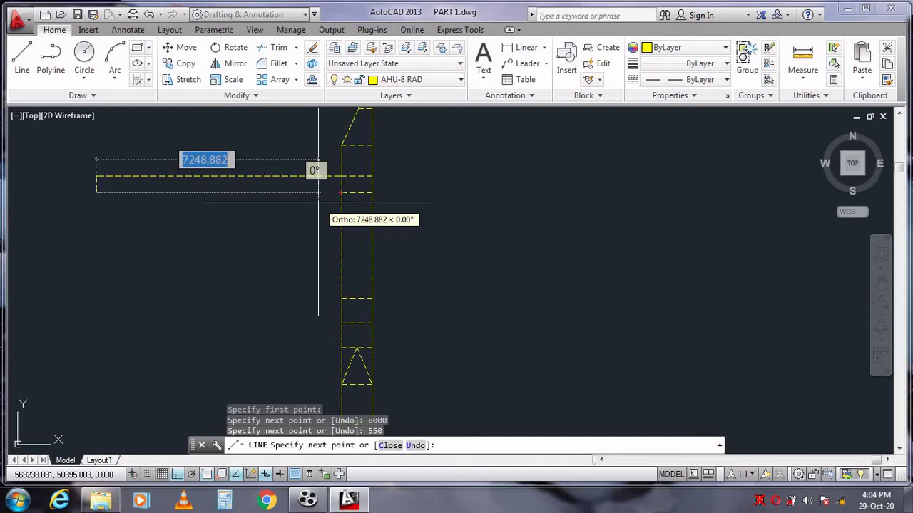
{"action": "type", "text": "70"}
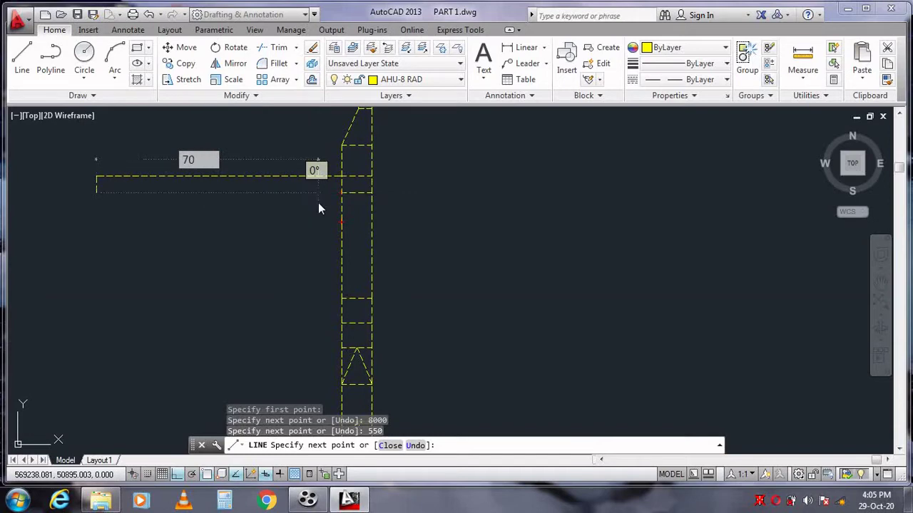
{"action": "key", "text": "Escape"}
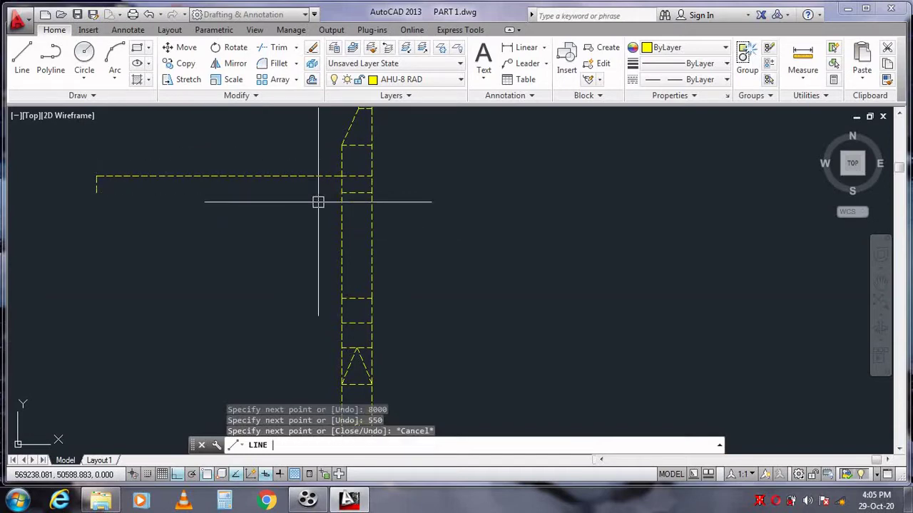
{"action": "key", "text": "Escape"}
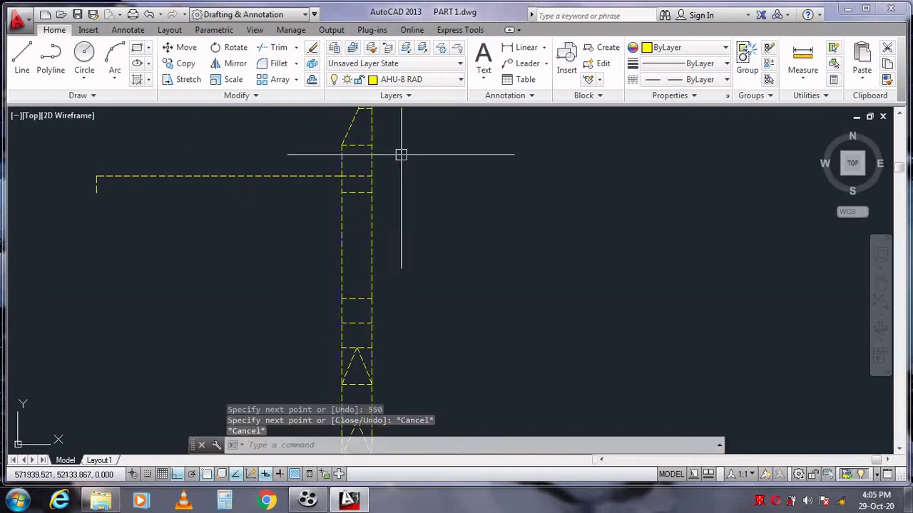
{"action": "left_click", "coordinate": [352, 193]}
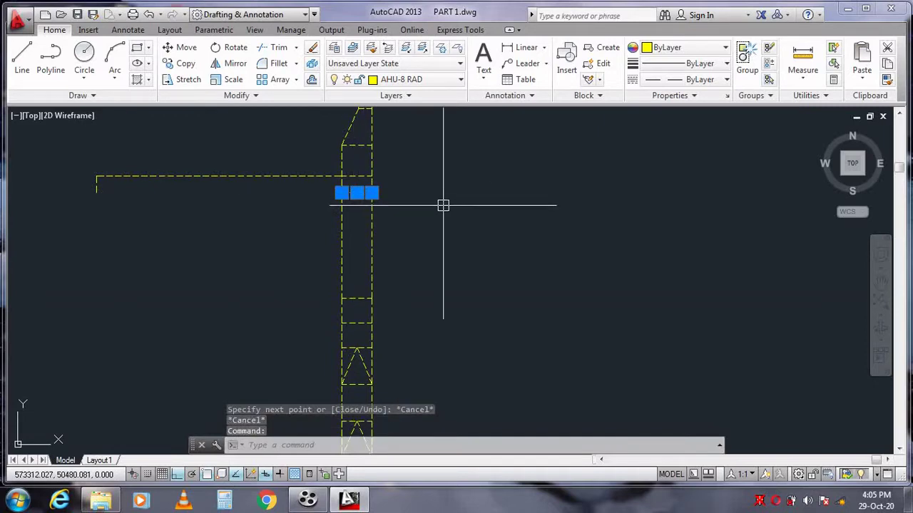
{"action": "key", "text": "Delete"}
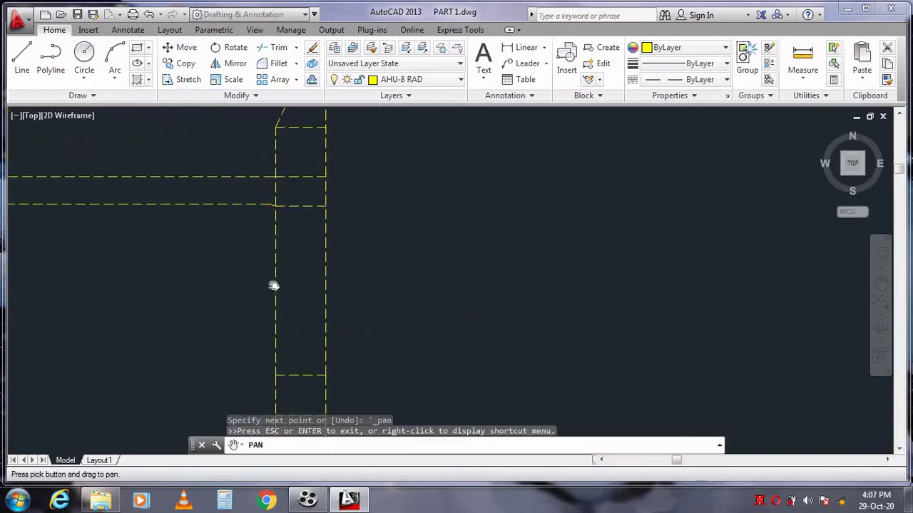
Draw a vertical line up from the collar corner on the branch's lower line and trim the part above the branch.
{"action": "left_click_drag", "start_coordinate": [274, 286], "coordinate": [273, 309]}
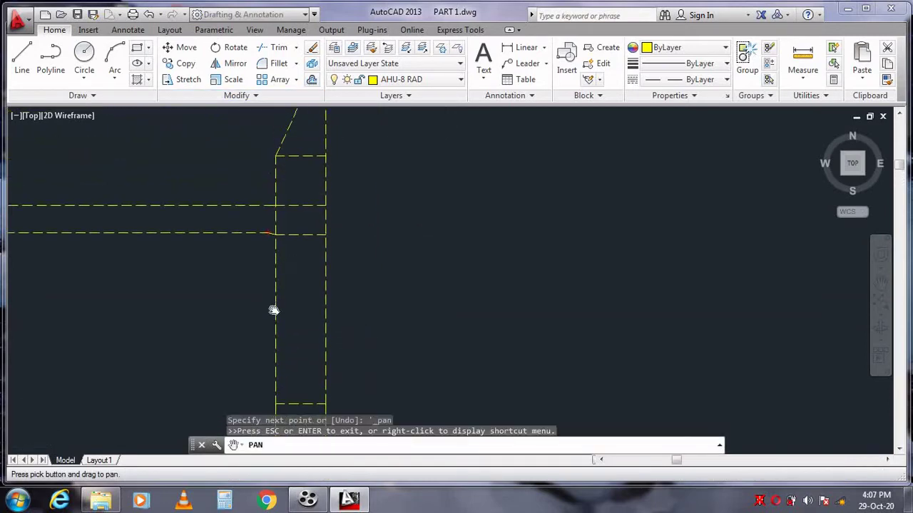
{"action": "key", "text": "Escape"}
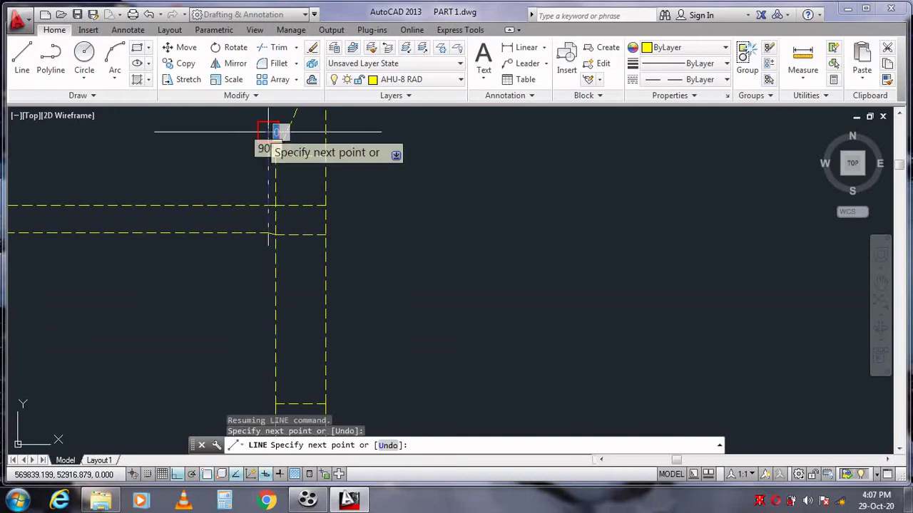
{"action": "left_click", "coordinate": [268, 132]}
{"action": "key", "text": "Escape"}
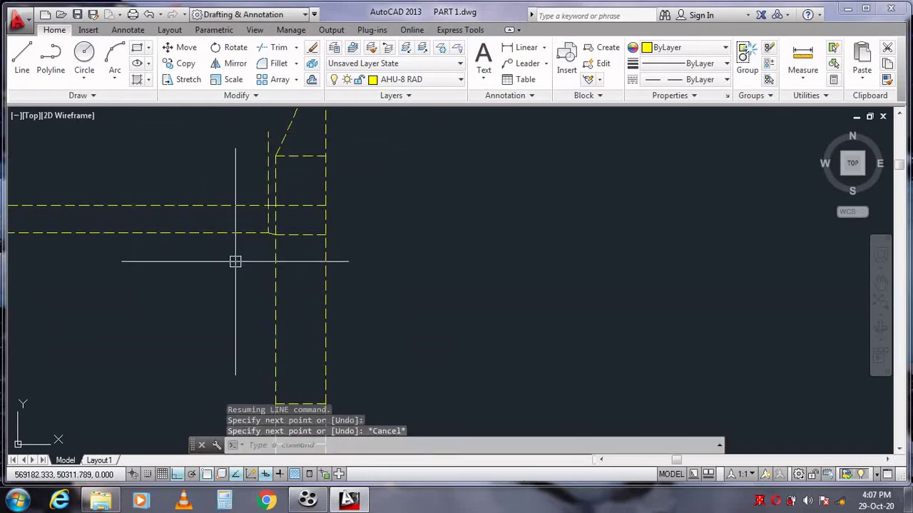
{"action": "type", "text": "tr"}
{"action": "key", "text": "Return"}
{"action": "key", "text": "Return"}
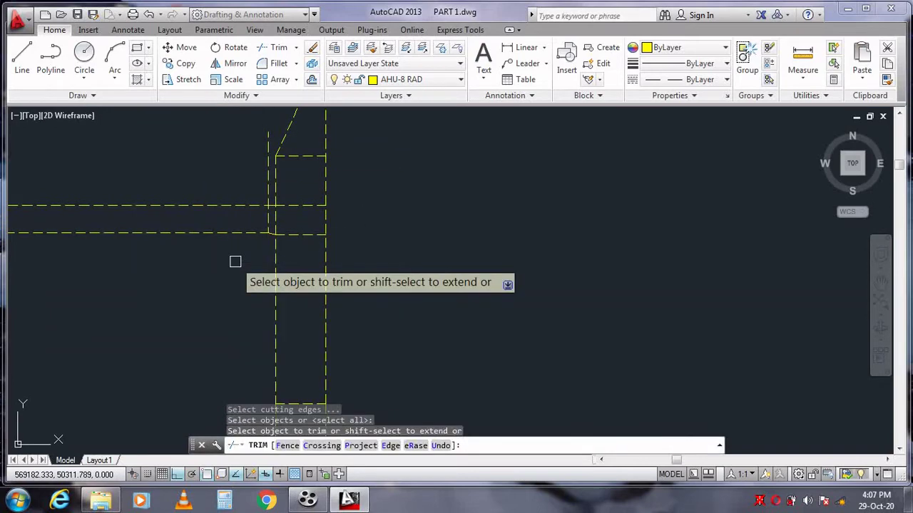
{"action": "left_click", "coordinate": [266, 178]}
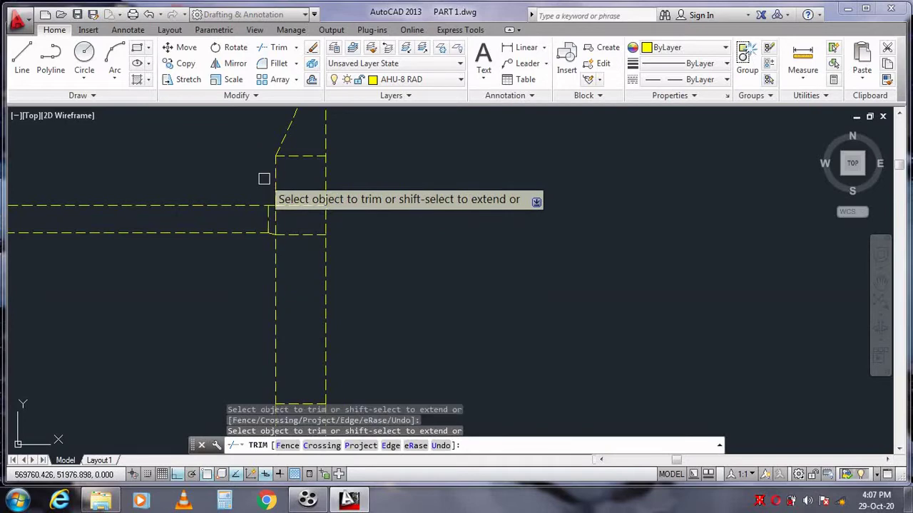
Draw a 150 line upward from the branch's upper-left corner.
{"action": "right_click", "coordinate": [442, 292]}
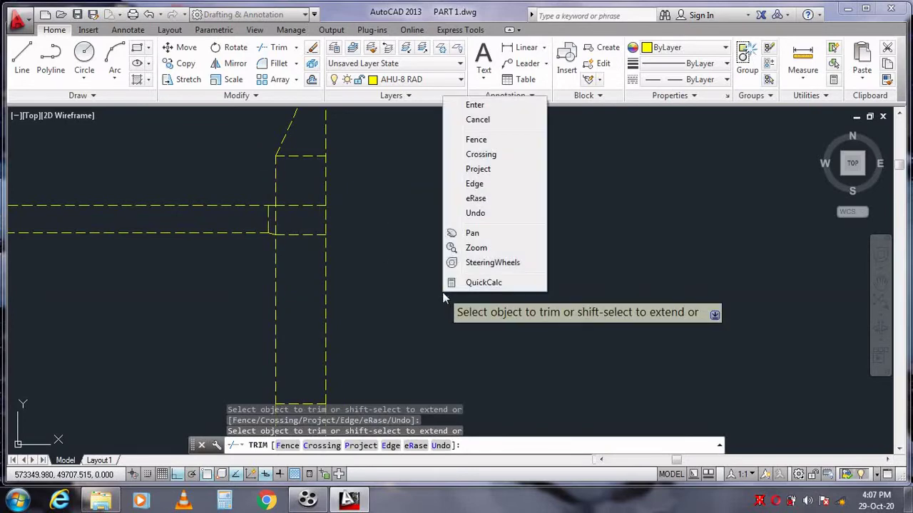
{"action": "left_click", "coordinate": [471, 235]}
{"action": "left_click_drag", "start_coordinate": [307, 238], "coordinate": [519, 268]}
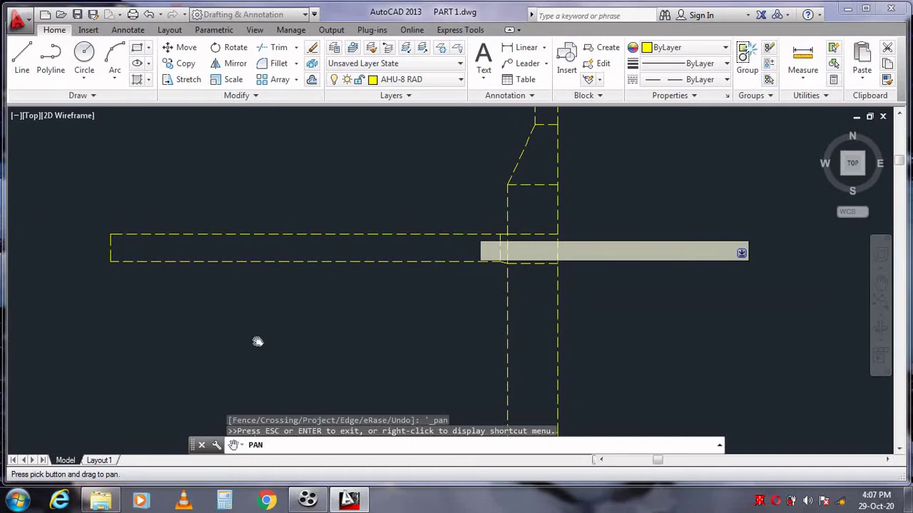
{"action": "left_click", "coordinate": [22, 59]}
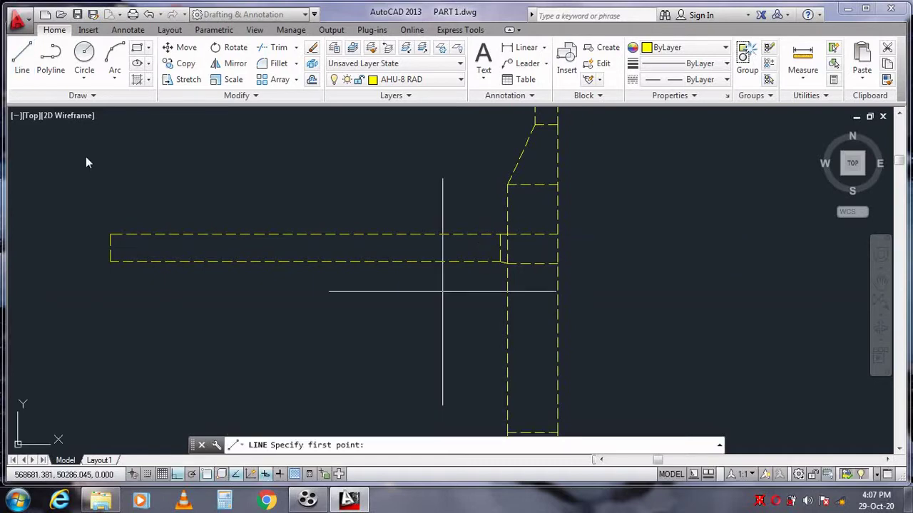
{"action": "left_click", "coordinate": [110, 235]}
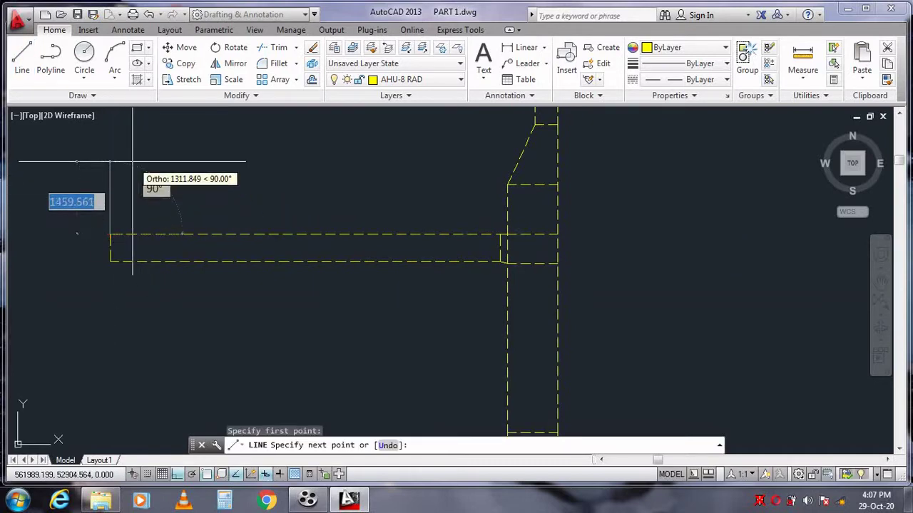
{"action": "type", "text": "1500"}
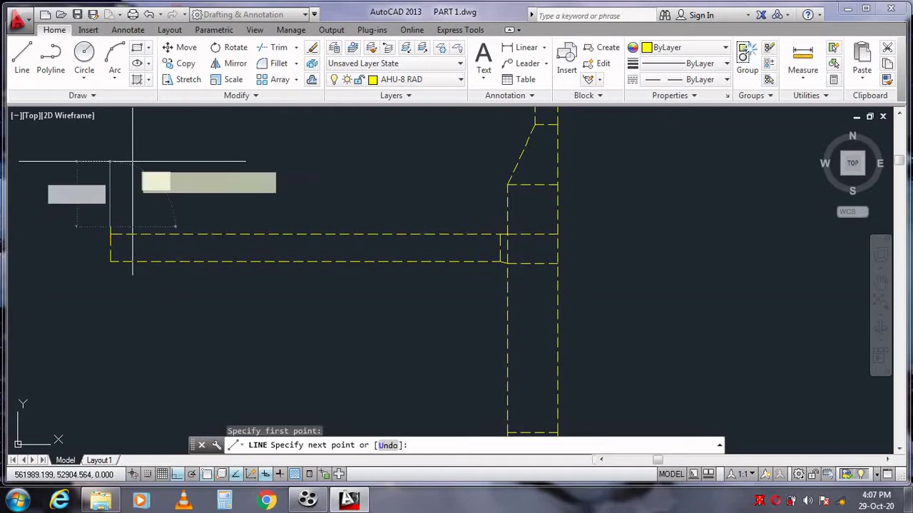
{"action": "key", "text": "Return"}
{"action": "key", "text": "Escape"}
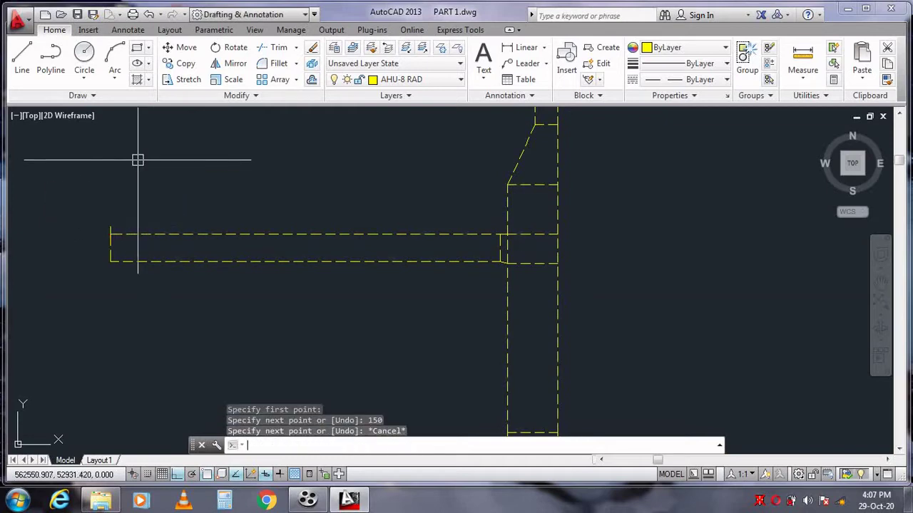
Draw a circle centred on the short line's upper end, with its radius reaching the branch's upper-left corner.
{"action": "left_click", "coordinate": [84, 54]}
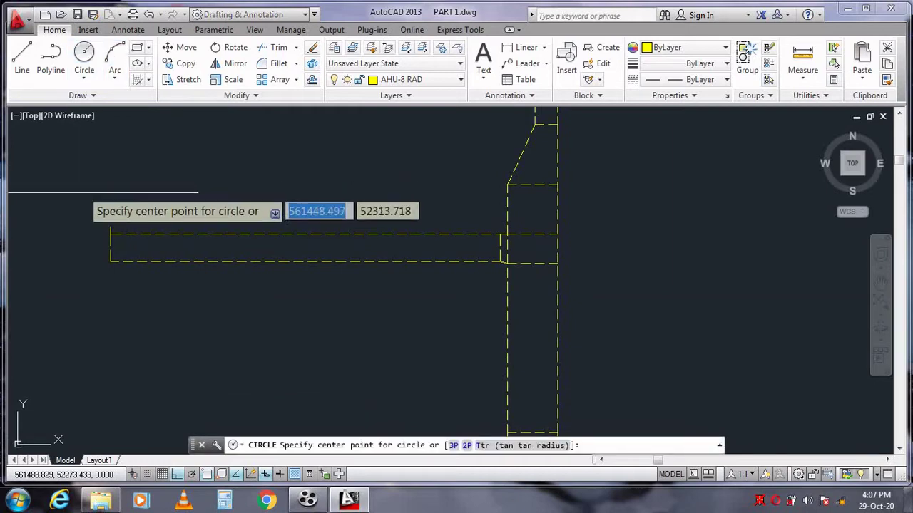
{"action": "left_click", "coordinate": [109, 227]}
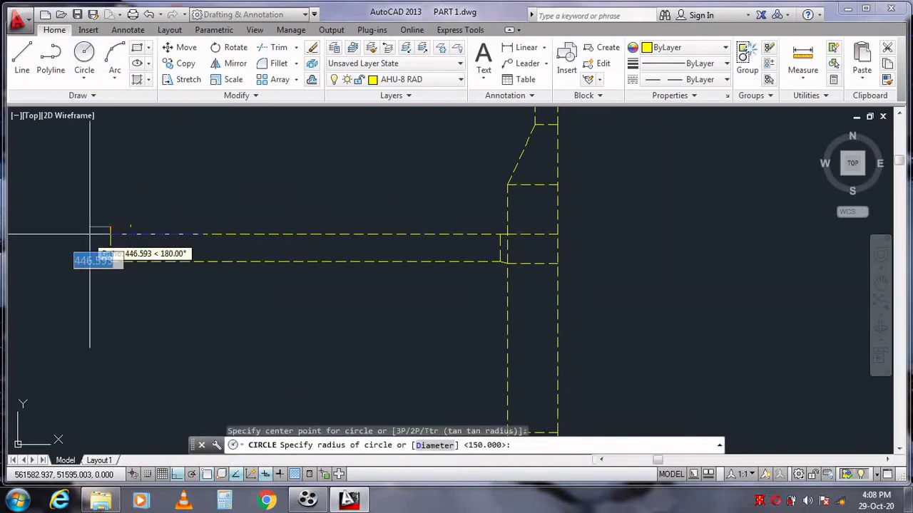
{"action": "left_click", "coordinate": [105, 234]}
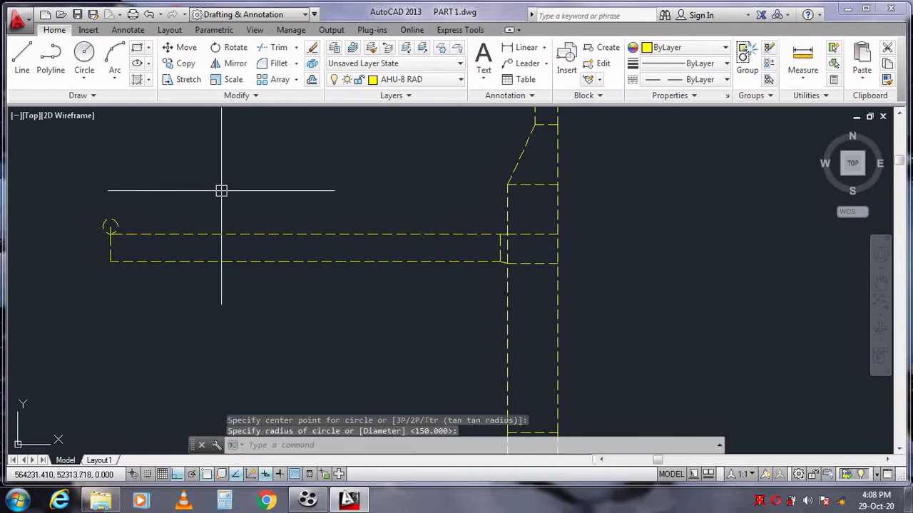
{"action": "key", "text": "Escape"}
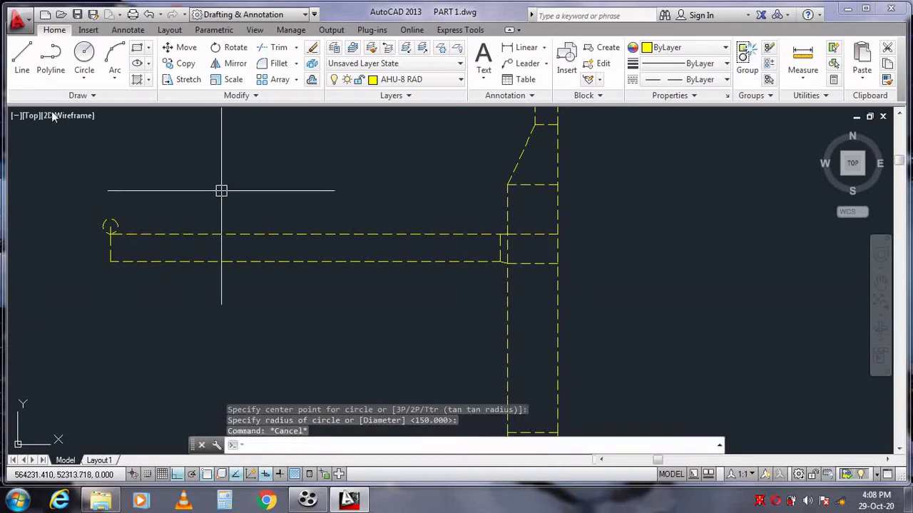
Draw a 10000 line leftward from the main duct's left side, below the first branch.
{"action": "left_click", "coordinate": [22, 60]}
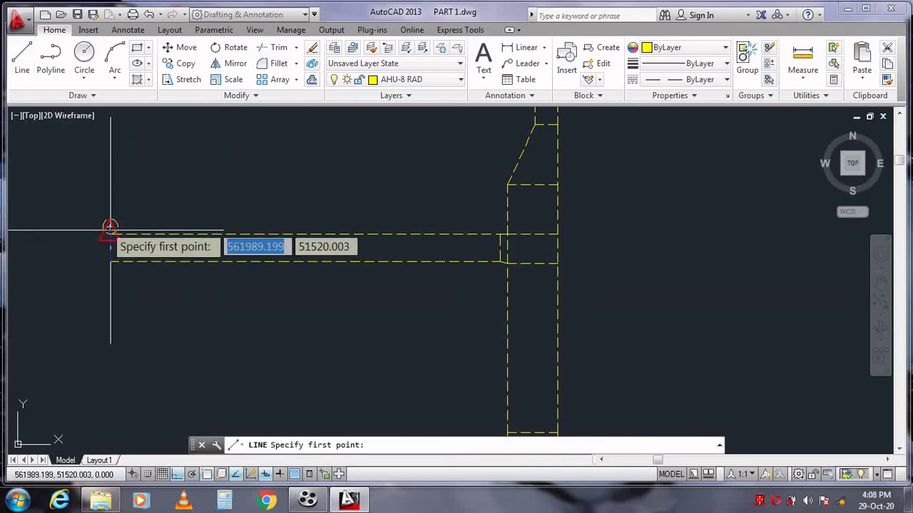
{"action": "left_click", "coordinate": [508, 308]}
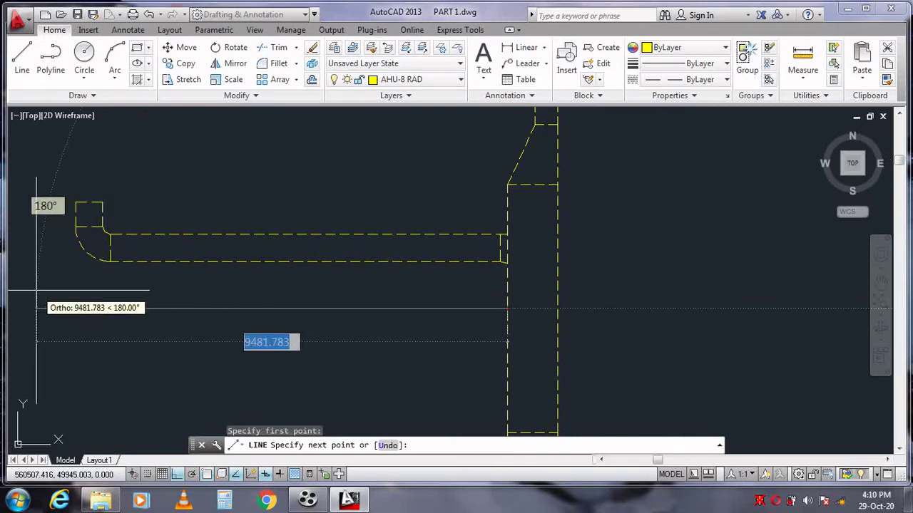
{"action": "type", "text": "1"}
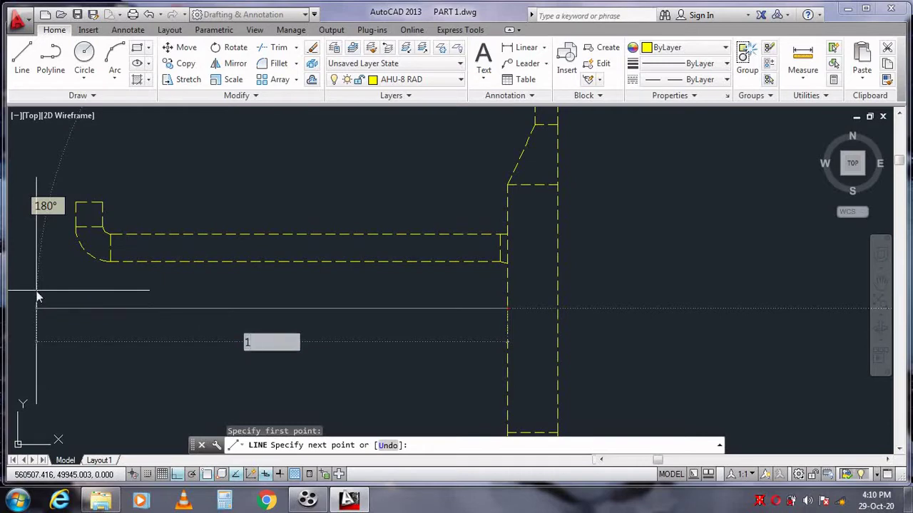
{"action": "type", "text": "0000"}
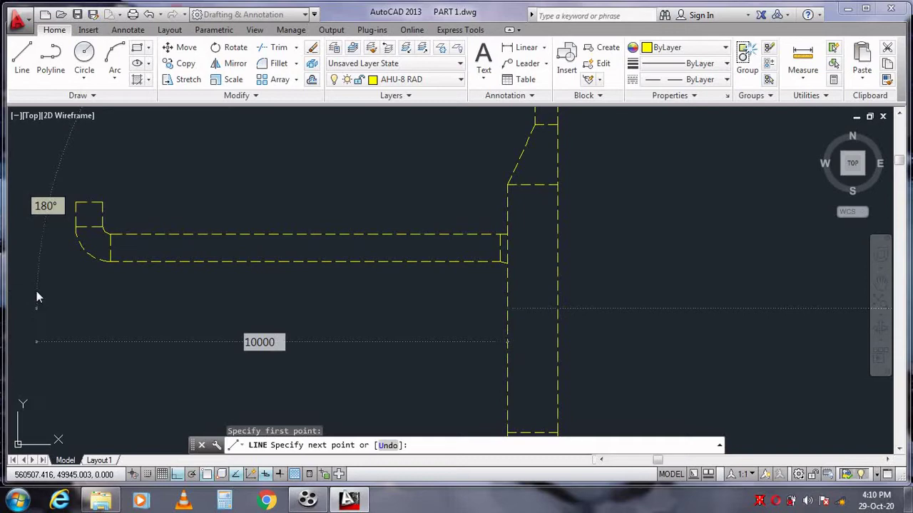
{"action": "key", "text": "Return"}
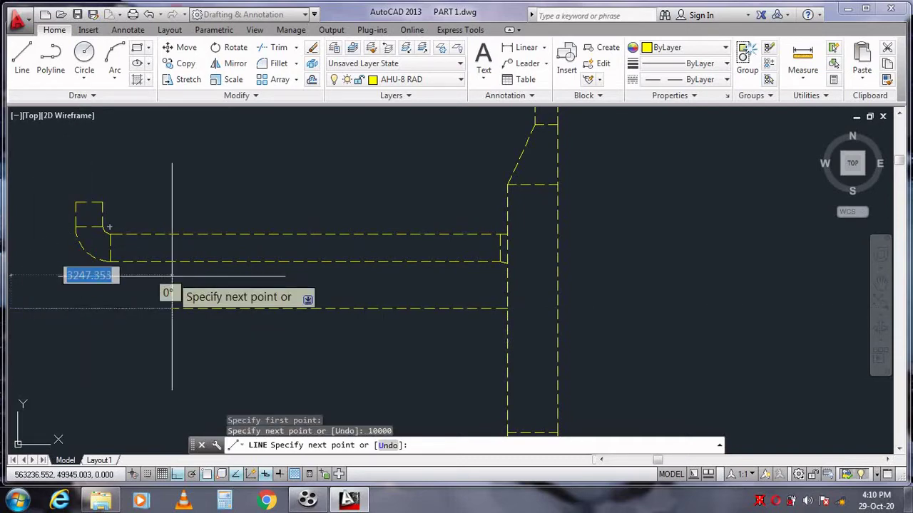
{"action": "key", "text": "Escape"}
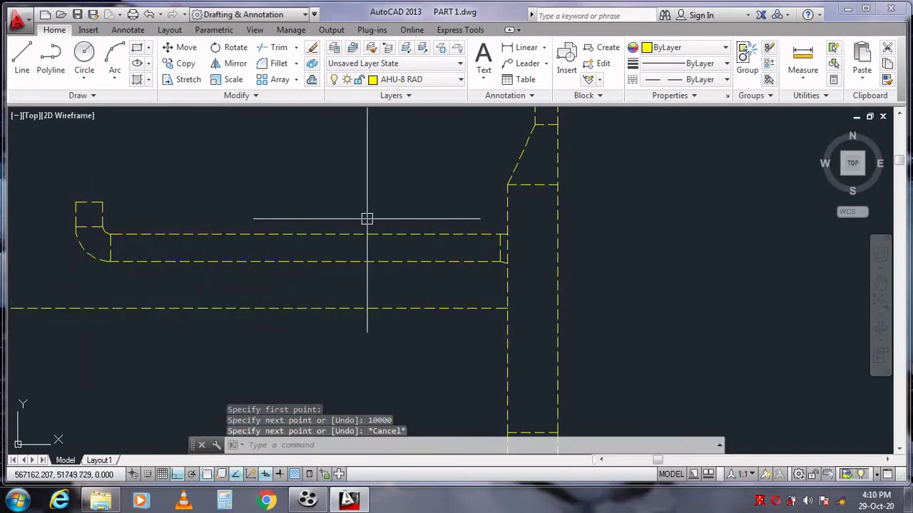
Draw a circle centred on the upper end of the second branch's short end line, reaching the branch's upper-left corner.
{"action": "right_click", "coordinate": [384, 176]}
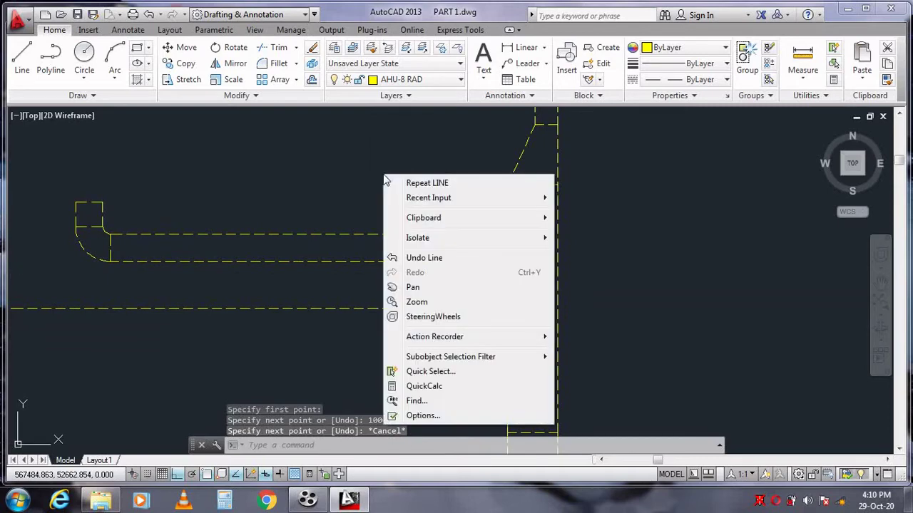
{"action": "left_click", "coordinate": [412, 287]}
{"action": "mouse_move", "coordinate": [364, 301]}
{"action": "left_mouse_down"}
{"action": "mouse_move", "coordinate": [528, 275]}
{"action": "mouse_move", "coordinate": [511, 244]}
{"action": "left_mouse_up"}
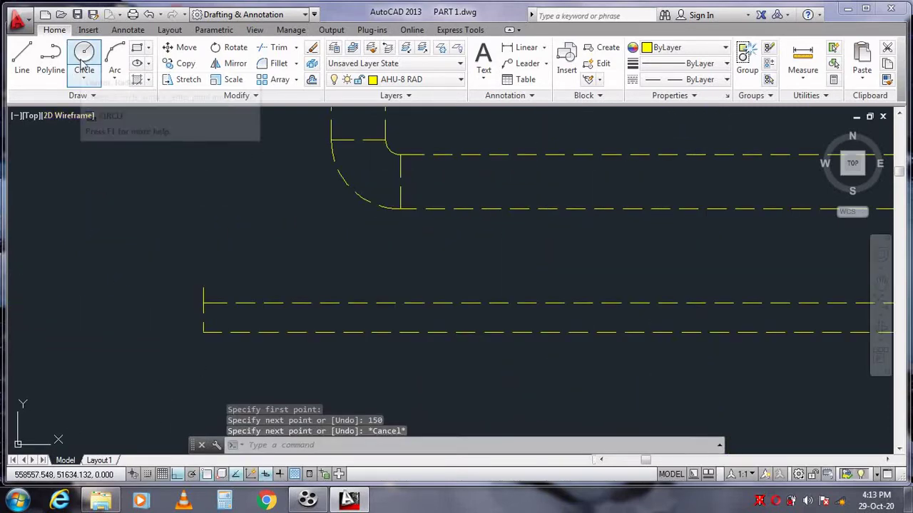
{"action": "left_click", "coordinate": [84, 61]}
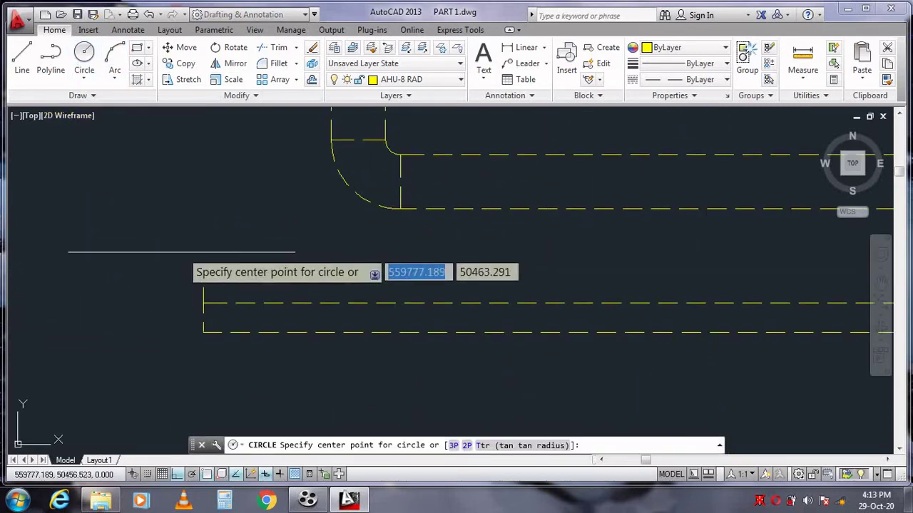
{"action": "left_click", "coordinate": [203, 288]}
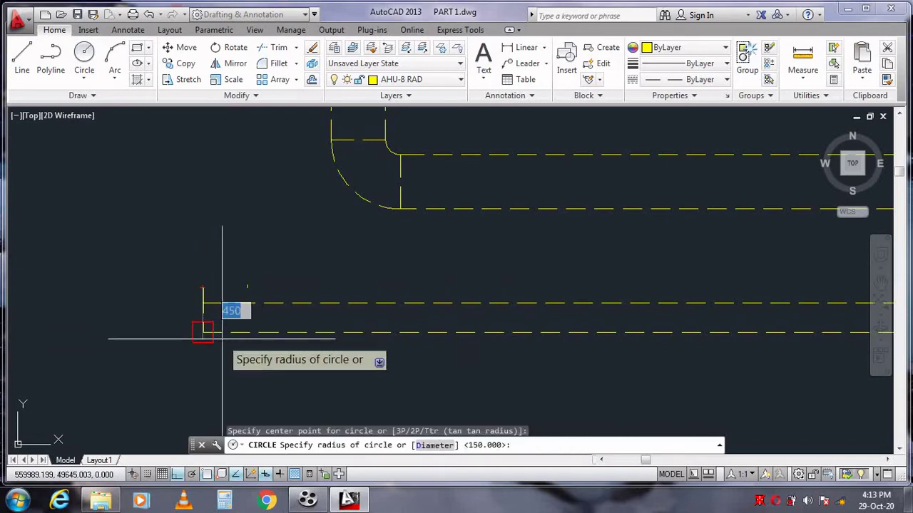
{"action": "left_click", "coordinate": [203, 302]}
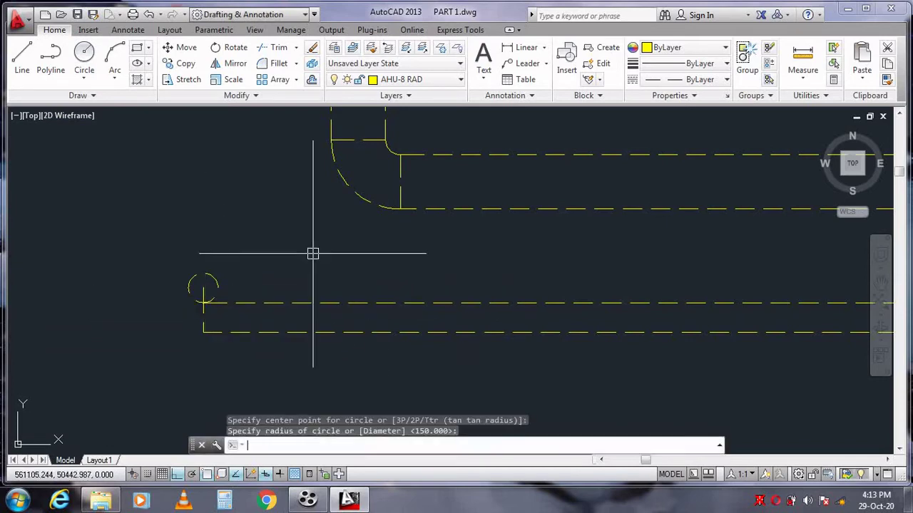
{"action": "key", "text": "Escape"}
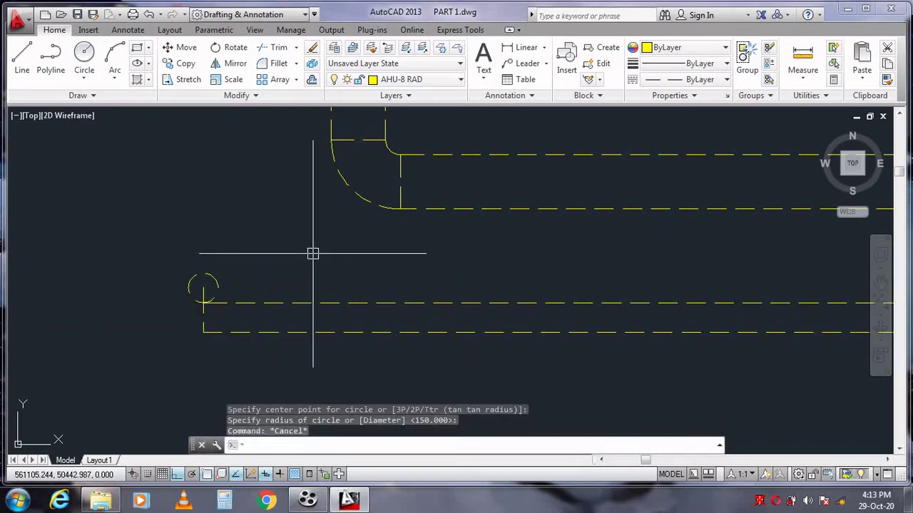
Draw a 450 line leftward from the centre of the circle at the second branch's end.
{"action": "left_click", "coordinate": [22, 56]}
{"action": "left_click", "coordinate": [202, 288]}
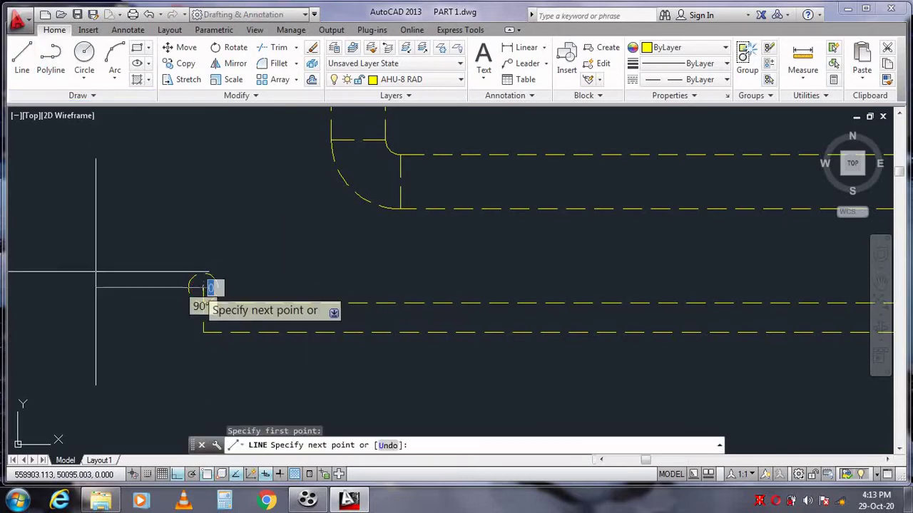
{"action": "type", "text": "450"}
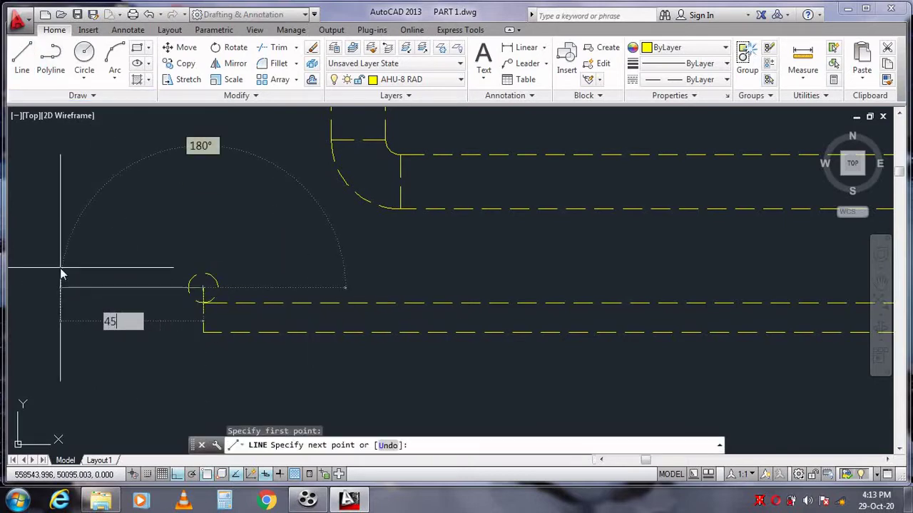
{"action": "key", "text": "Return"}
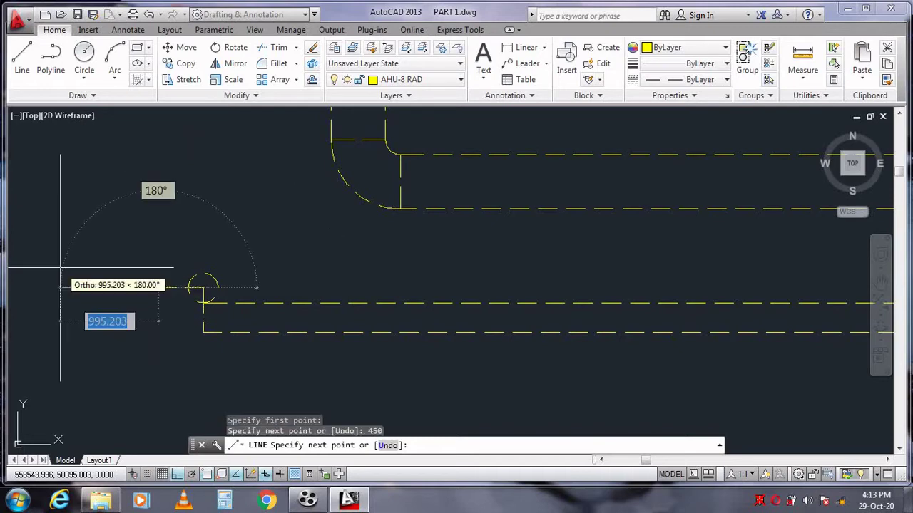
{"action": "key", "text": "Escape"}
Trim the circle at the second branch's end to its lower-left quarter arc and erase the leftover short vertical line at its centre.
{"action": "type", "text": "tr"}
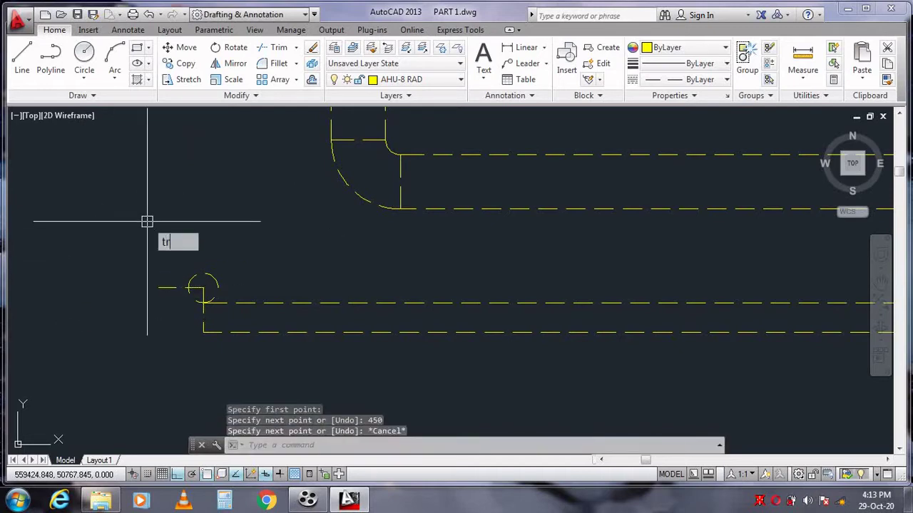
{"action": "key", "text": "Return"}
{"action": "key", "text": "Return"}
{"action": "left_click", "coordinate": [217, 282]}
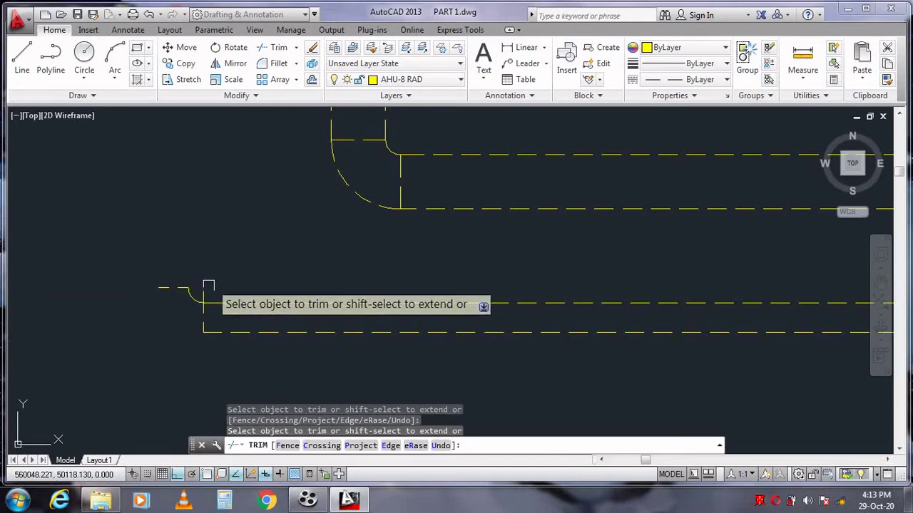
{"action": "key", "text": "Escape"}
{"action": "left_click", "coordinate": [205, 291]}
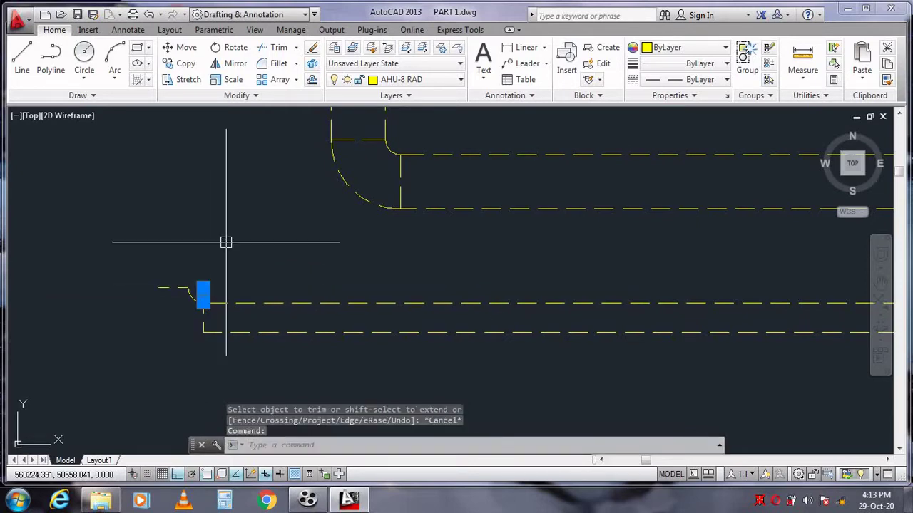
{"action": "key", "text": "Delete"}
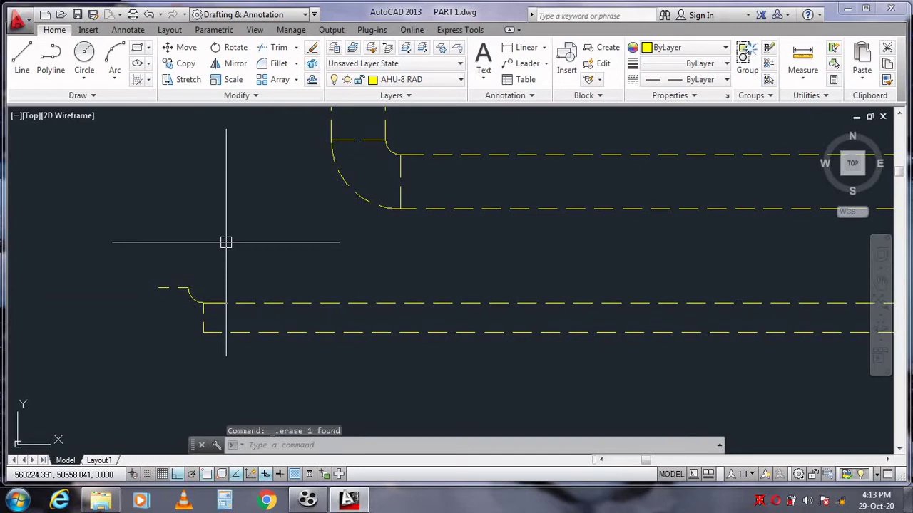
Offset the quarter arc 300 outward to form the outer curve of the second branch's elbow.
{"action": "left_click", "coordinate": [313, 80]}
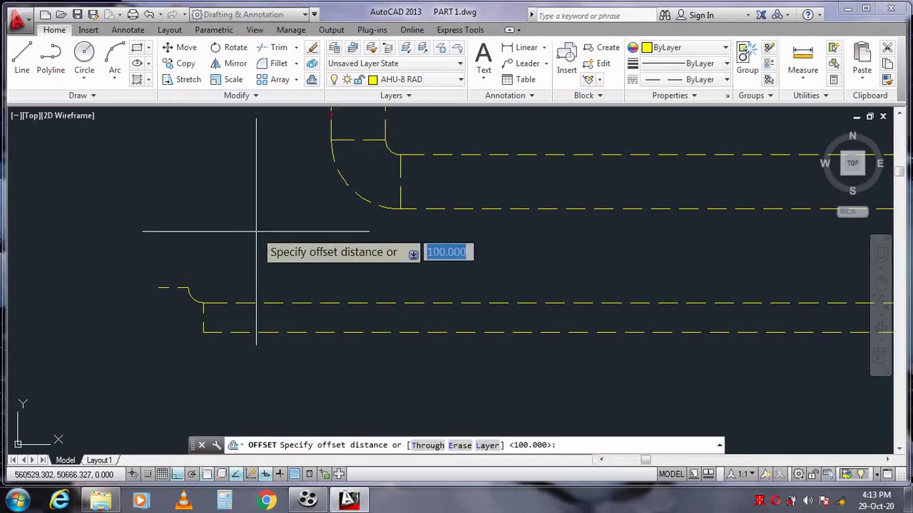
{"action": "type", "text": "3"}
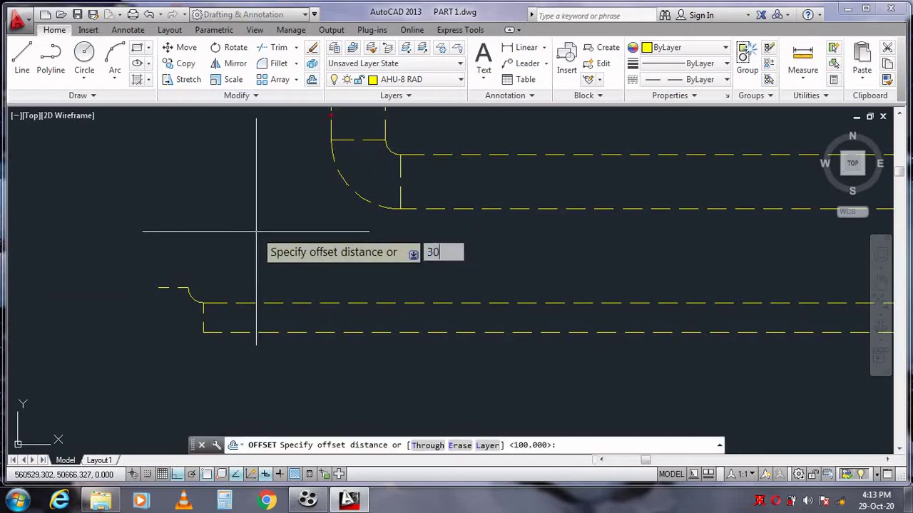
{"action": "key", "text": "Return"}
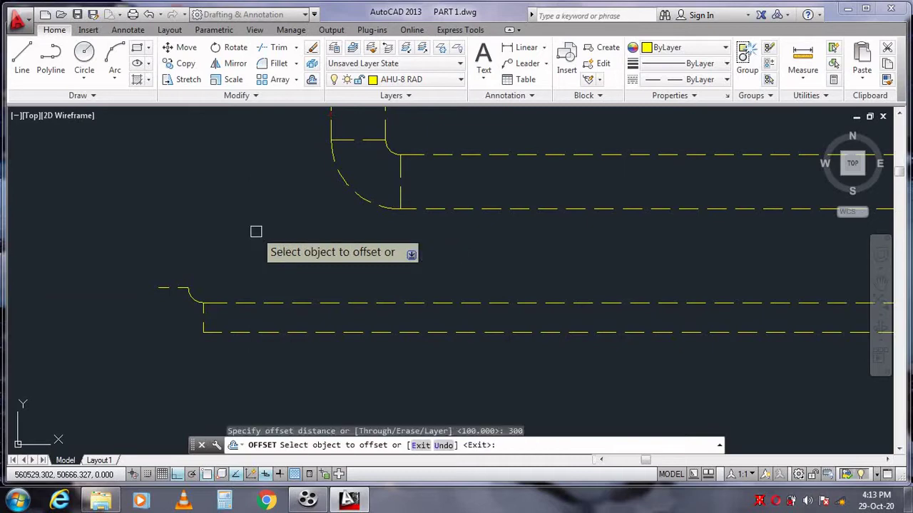
{"action": "left_click", "coordinate": [192, 295]}
{"action": "left_click", "coordinate": [179, 315]}
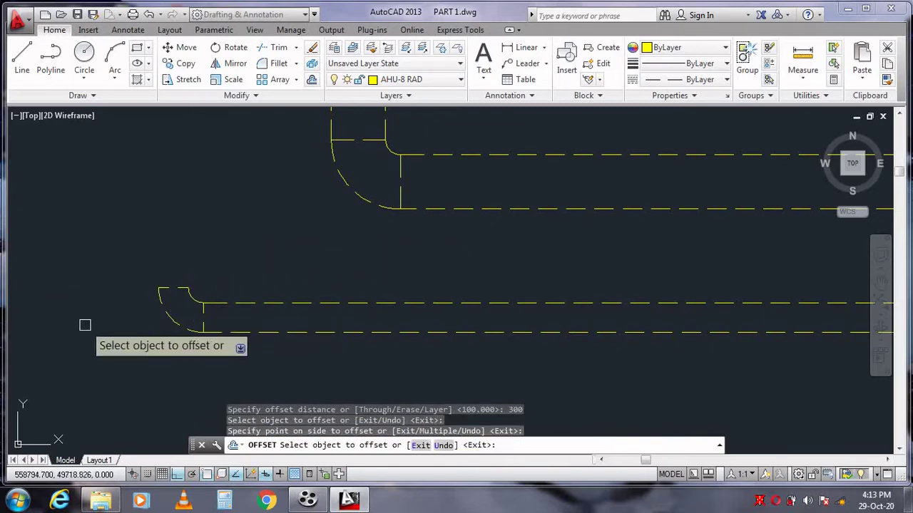
{"action": "key", "text": "Escape"}
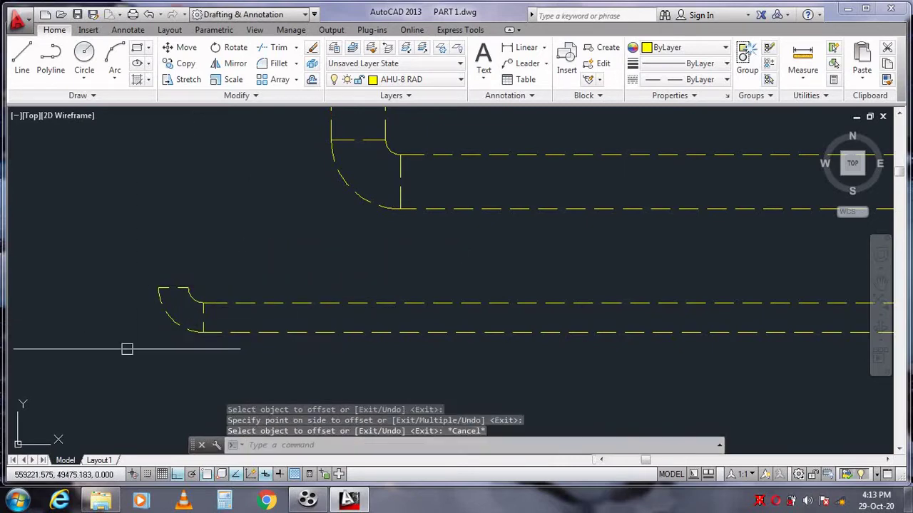
Start an upward line from the upper end of the second branch elbow's outer arc.
{"action": "left_click", "coordinate": [22, 58]}
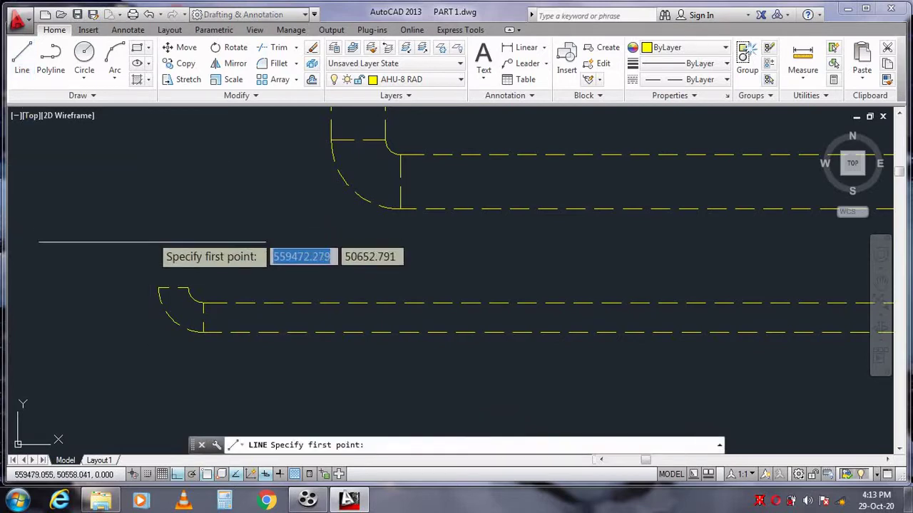
{"action": "left_click", "coordinate": [158, 288]}
{"action": "right_click", "coordinate": [150, 142]}
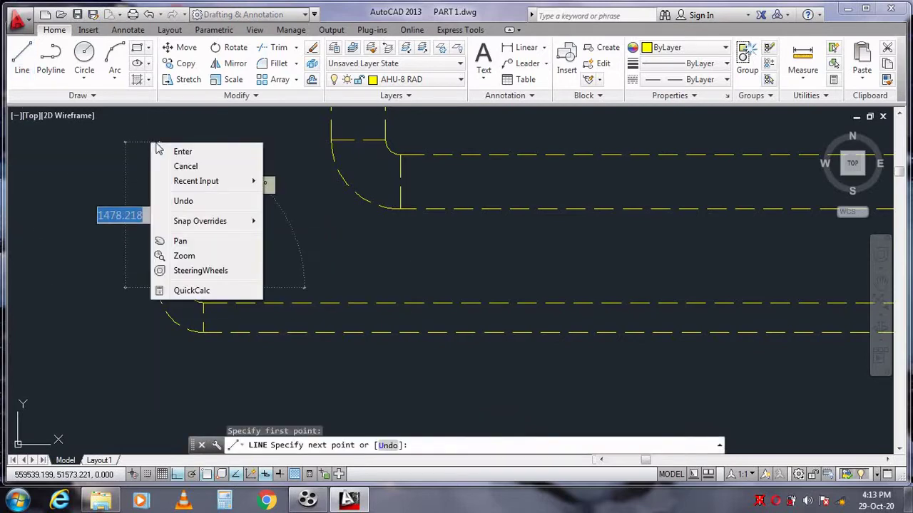
{"action": "left_click", "coordinate": [179, 240]}
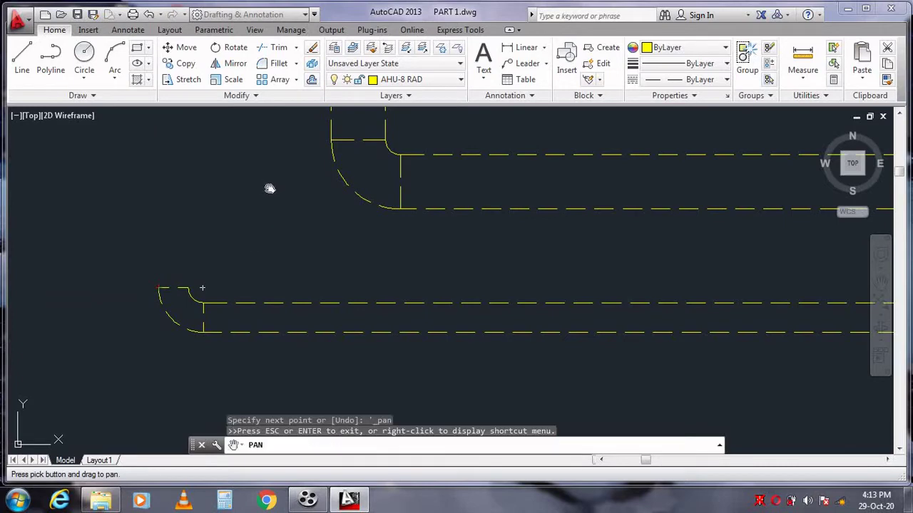
{"action": "left_click_drag", "start_coordinate": [267, 188], "coordinate": [278, 327]}
{"action": "key", "text": "Escape"}
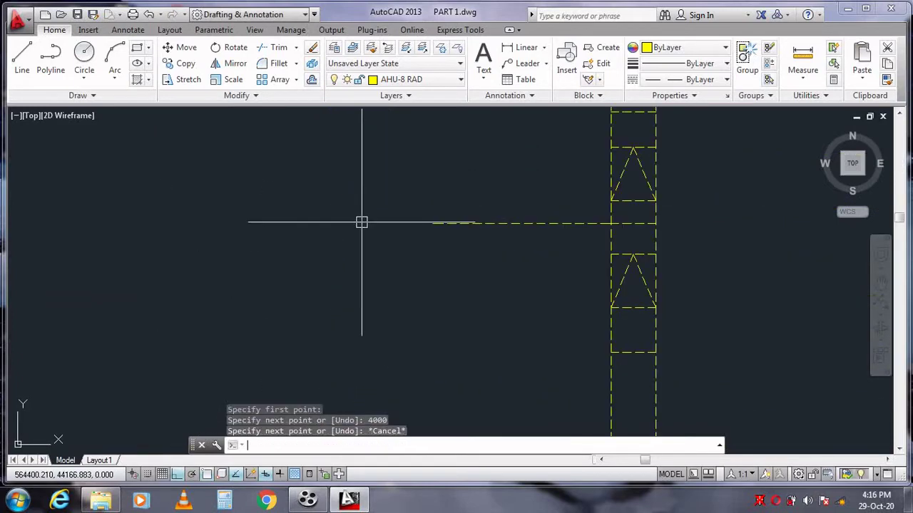
Offset the 4000 branch line 300 downward and erase the short horizontal line crossing the main duct beside it.
{"action": "left_click", "coordinate": [311, 79]}
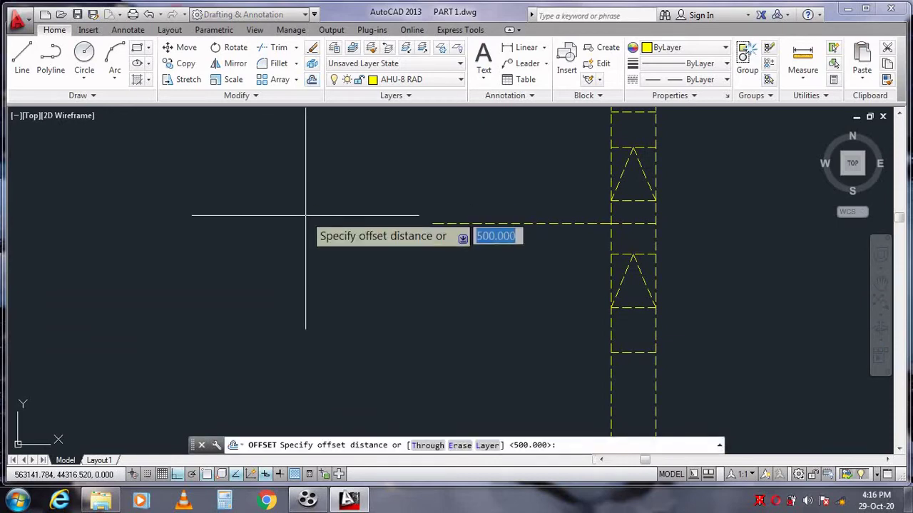
{"action": "type", "text": "3"}
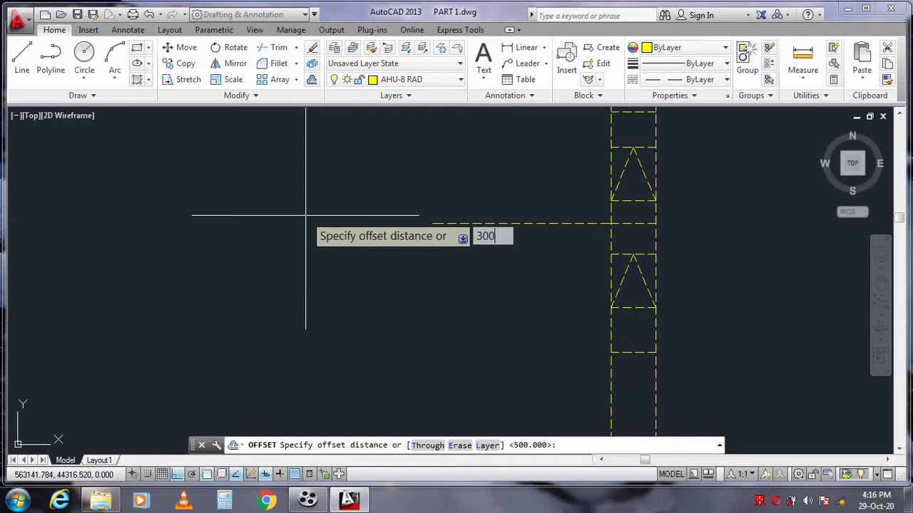
{"action": "type", "text": "00"}
{"action": "key", "text": "Return"}
{"action": "left_click", "coordinate": [432, 223]}
{"action": "left_click", "coordinate": [438, 286]}
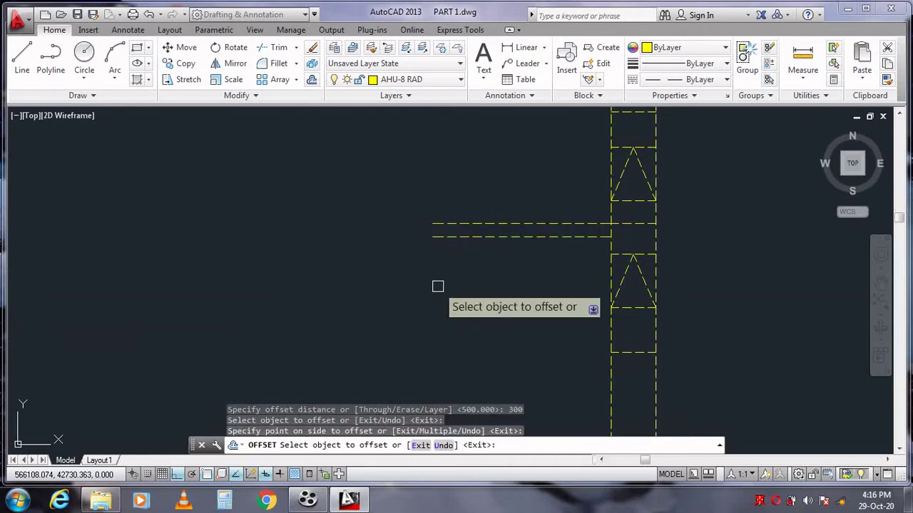
{"action": "key", "text": "Escape"}
{"action": "left_click", "coordinate": [633, 224]}
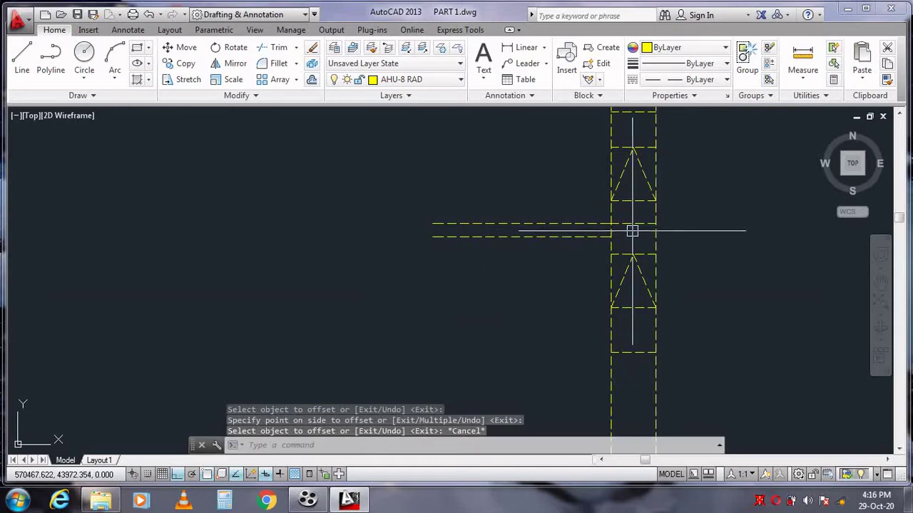
{"action": "key", "text": "Delete"}
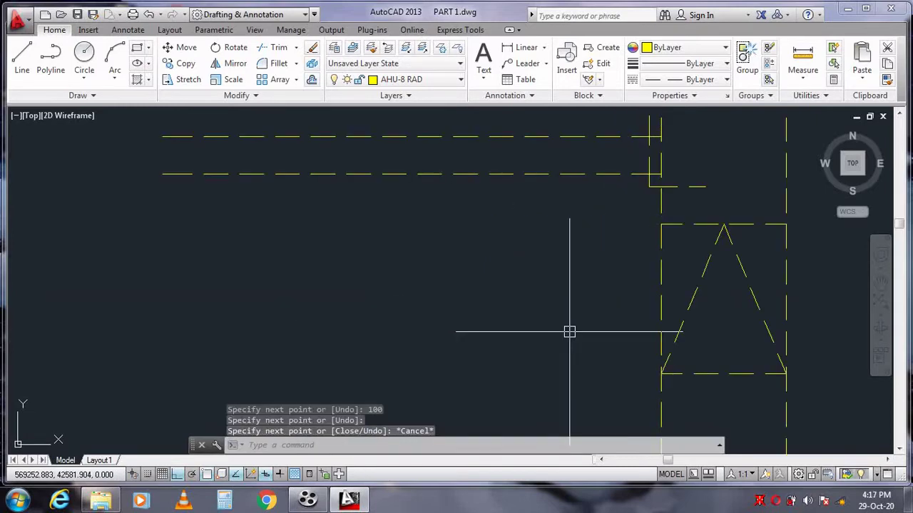
Trim the collar's vertical line below the branch and the branch's lower edge between the collar line and the main duct.
{"action": "type", "text": "tr"}
{"action": "key", "text": "Return"}
{"action": "key", "text": "Return"}
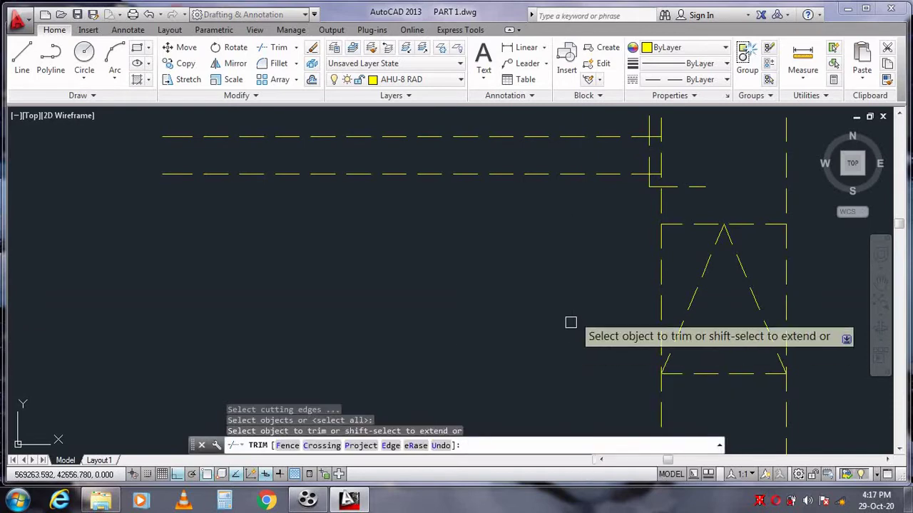
{"action": "left_click", "coordinate": [649, 188]}
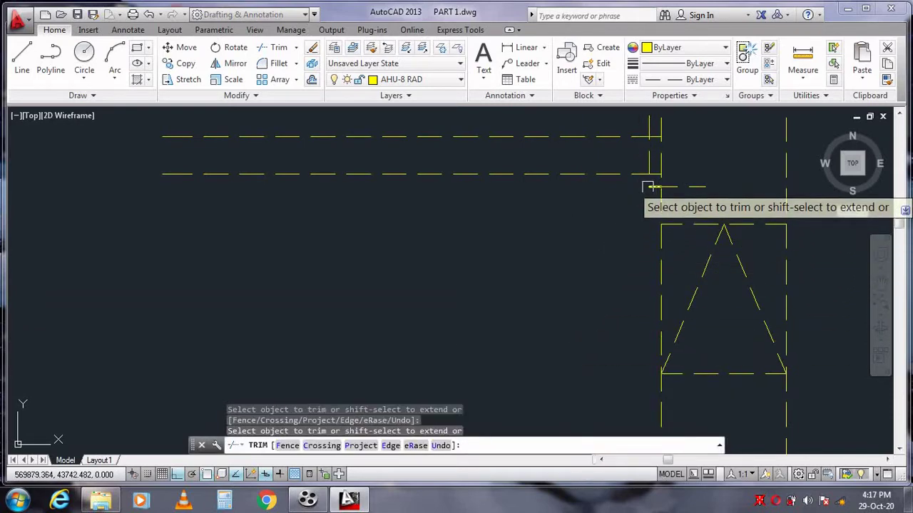
{"action": "left_click", "coordinate": [656, 172]}
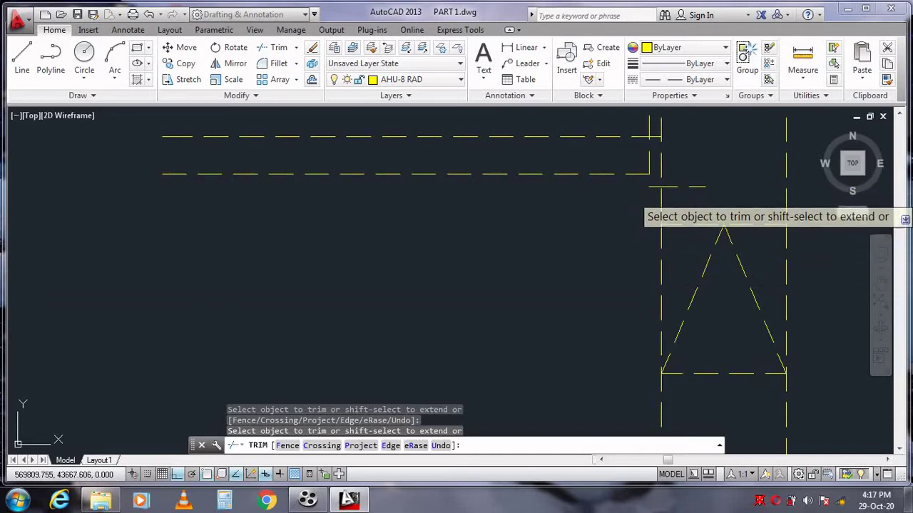
{"action": "key", "text": "Escape"}
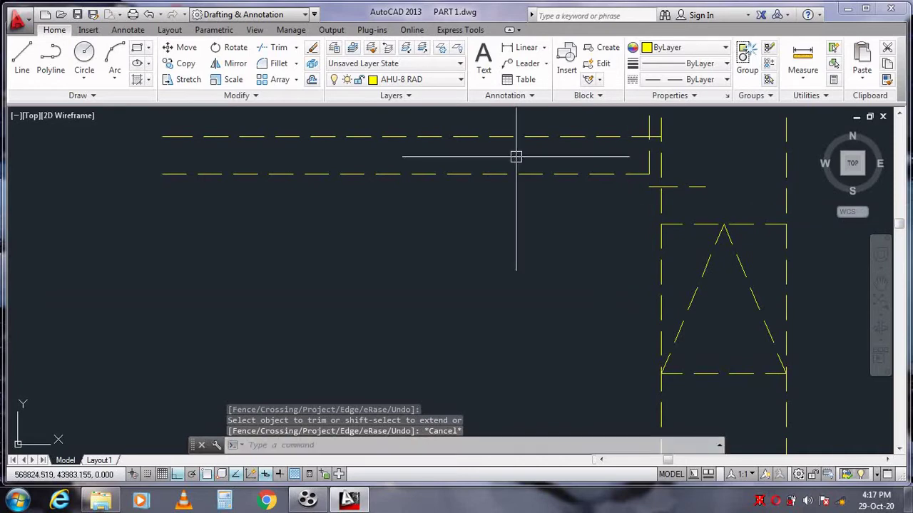
Draw the collar's diagonal from the branch's lower corner to the main duct's left side and erase the horizontal construction line.
{"action": "left_click", "coordinate": [22, 58]}
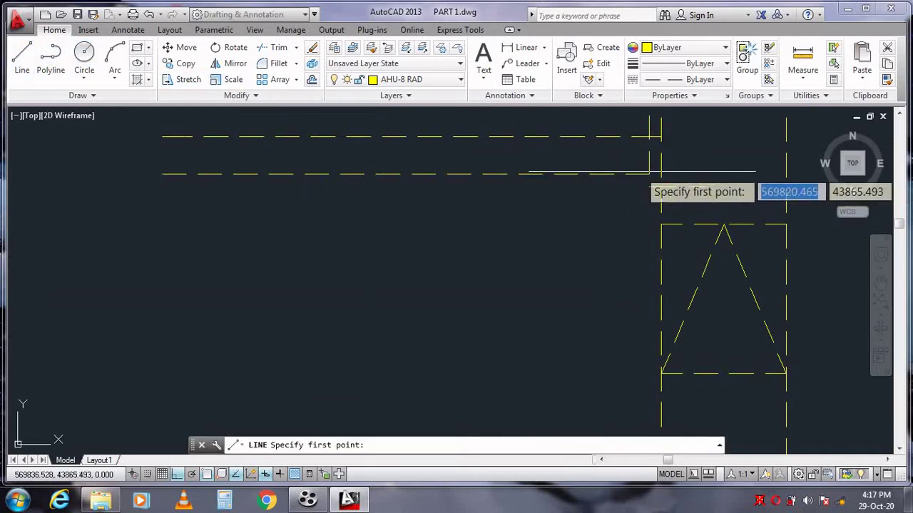
{"action": "left_click", "coordinate": [648, 172]}
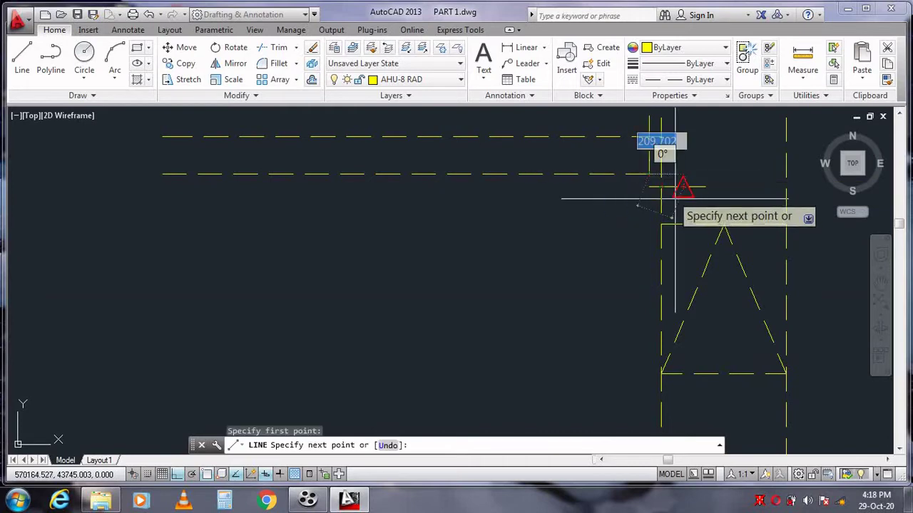
{"action": "left_click", "coordinate": [661, 186]}
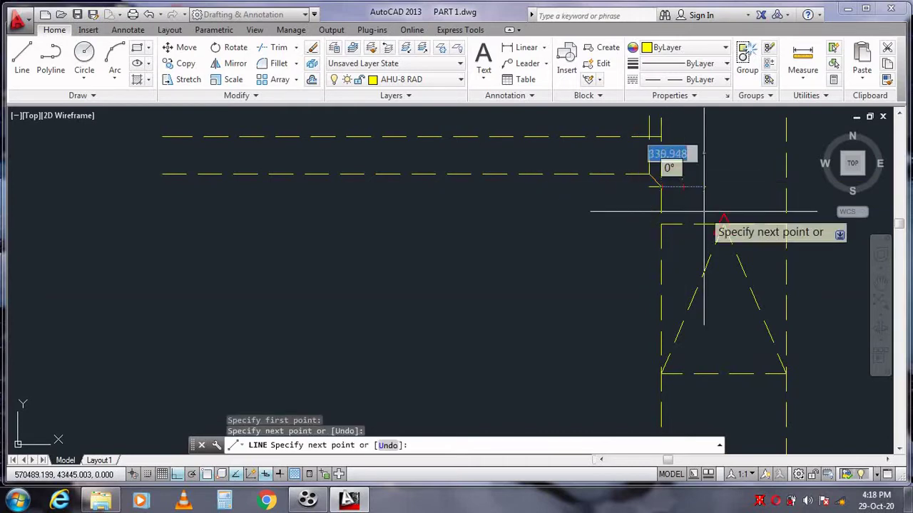
{"action": "key", "text": "Escape"}
{"action": "left_click", "coordinate": [702, 187]}
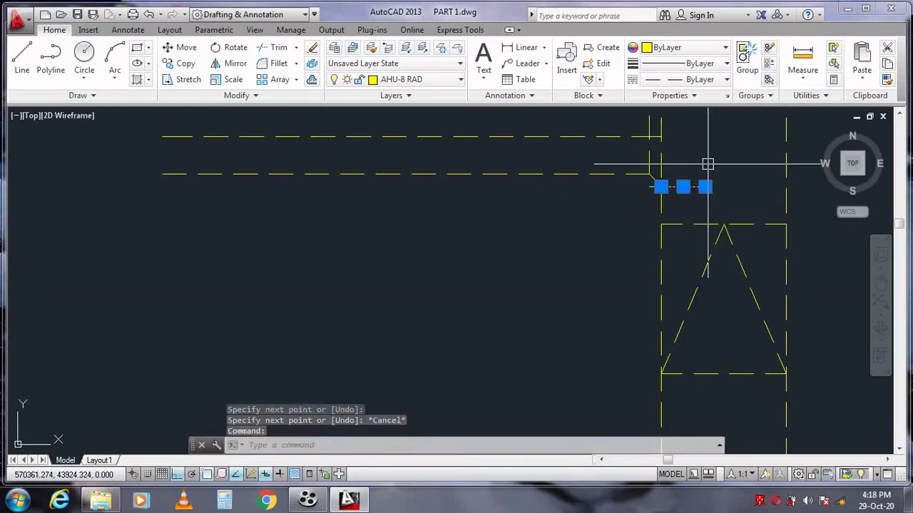
{"action": "key", "text": "Delete"}
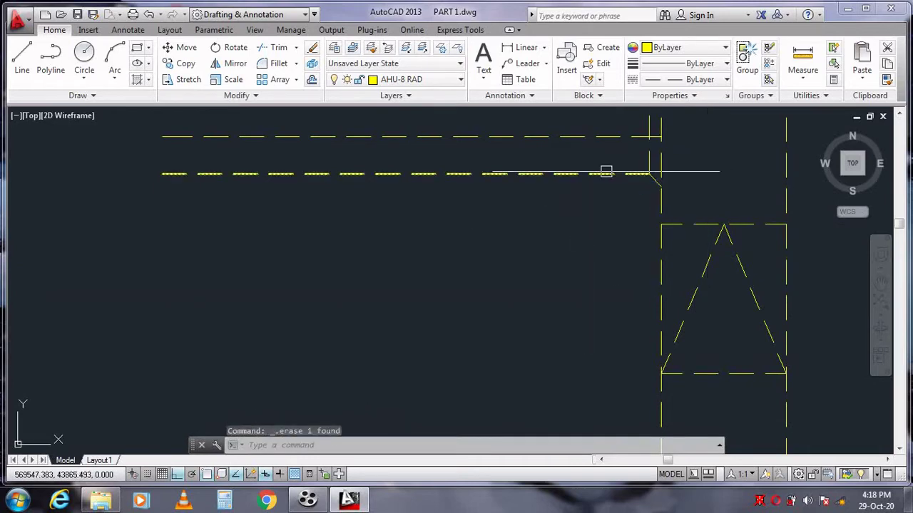
Trim the part of the collar's vertical line that extends above the branch's upper edge.
{"action": "type", "text": "tr"}
{"action": "key", "text": "Return"}
{"action": "key", "text": "Return"}
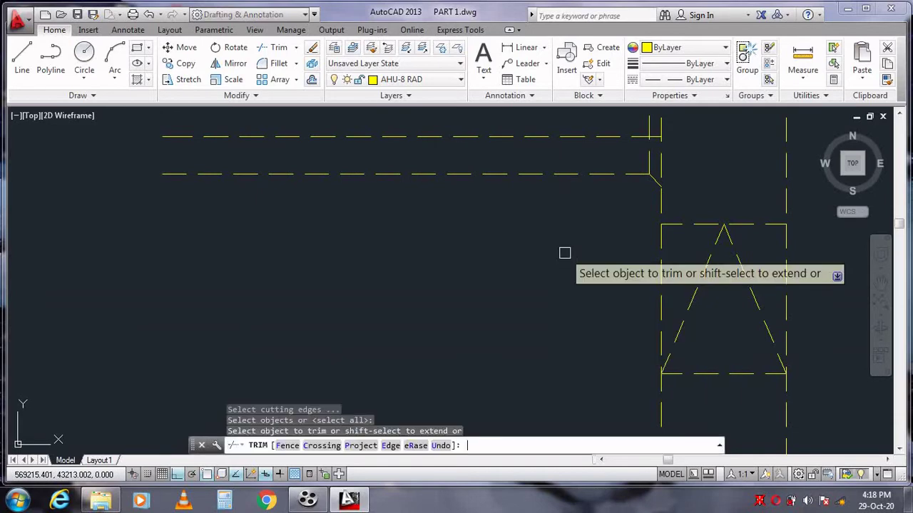
{"action": "left_click", "coordinate": [649, 124]}
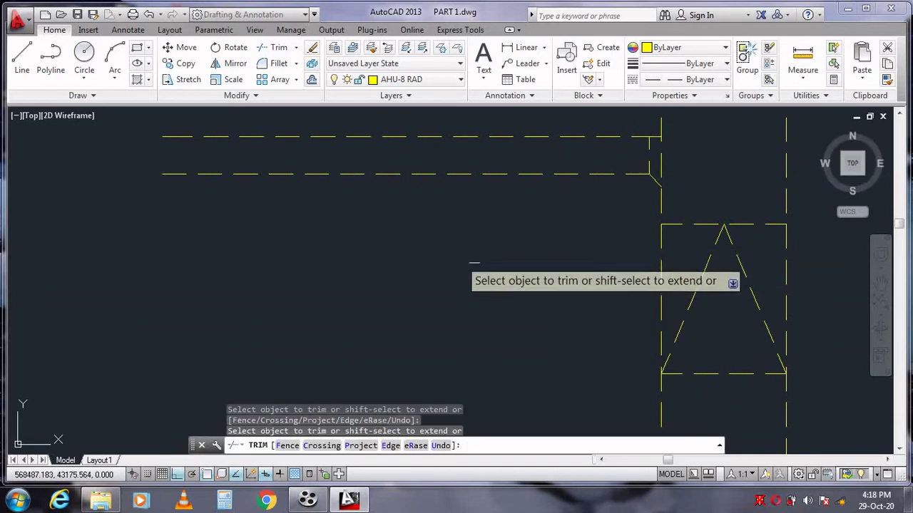
{"action": "key", "text": "Escape"}
Draw a 300 line rightward from the upper end of the vertical line rising from the branch's elbow.
{"action": "right_click", "coordinate": [478, 254]}
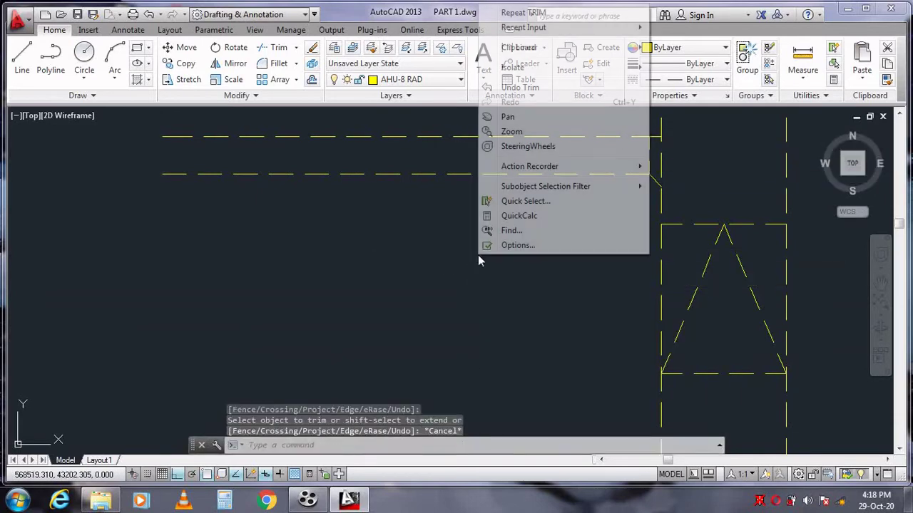
{"action": "left_click", "coordinate": [508, 119]}
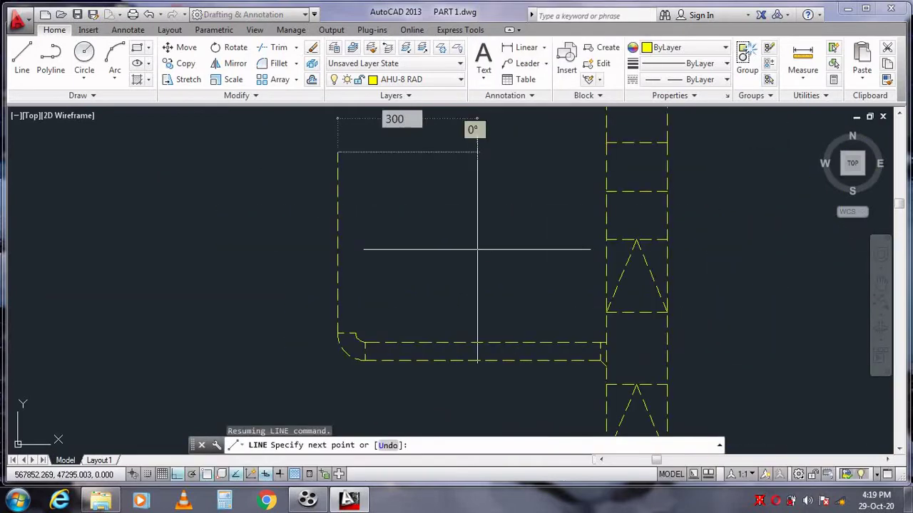
{"action": "key", "text": "Return"}
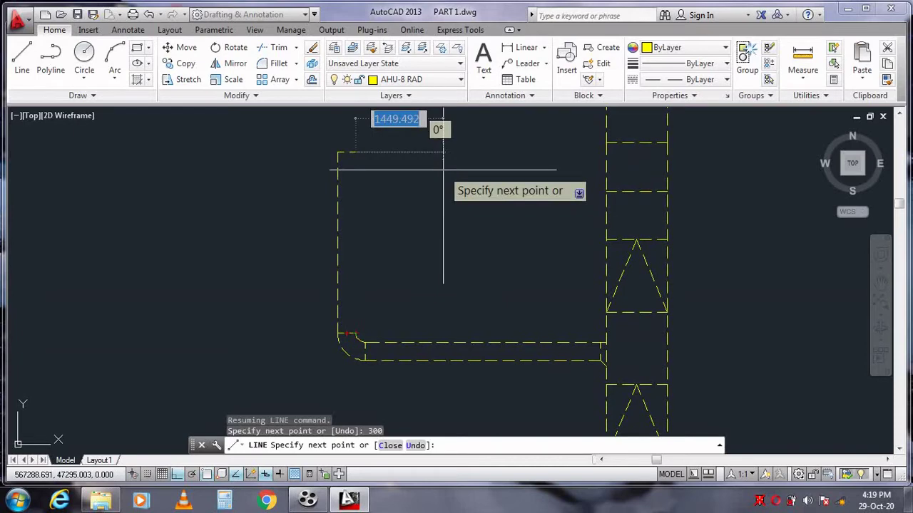
Close the vertical duct run with a 3000 line downward from its upper right corner to the elbow.
{"action": "type", "text": "3"}
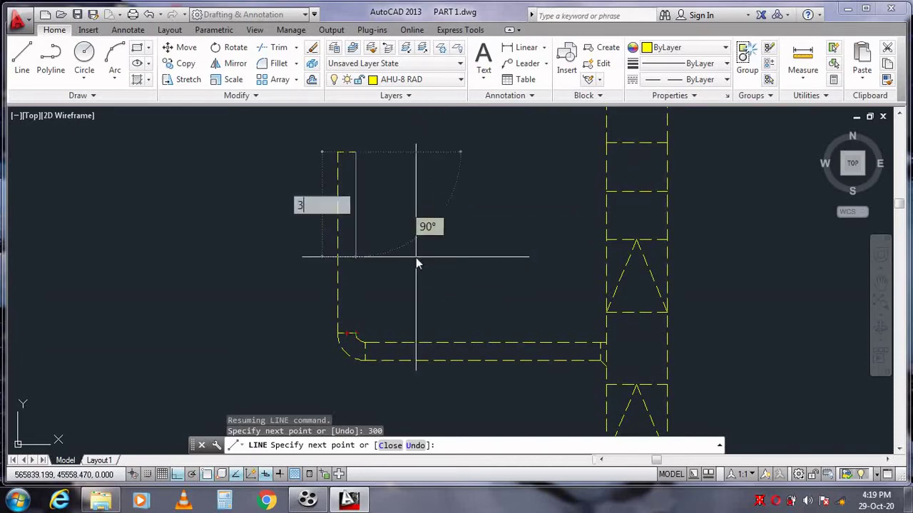
{"action": "type", "text": "000"}
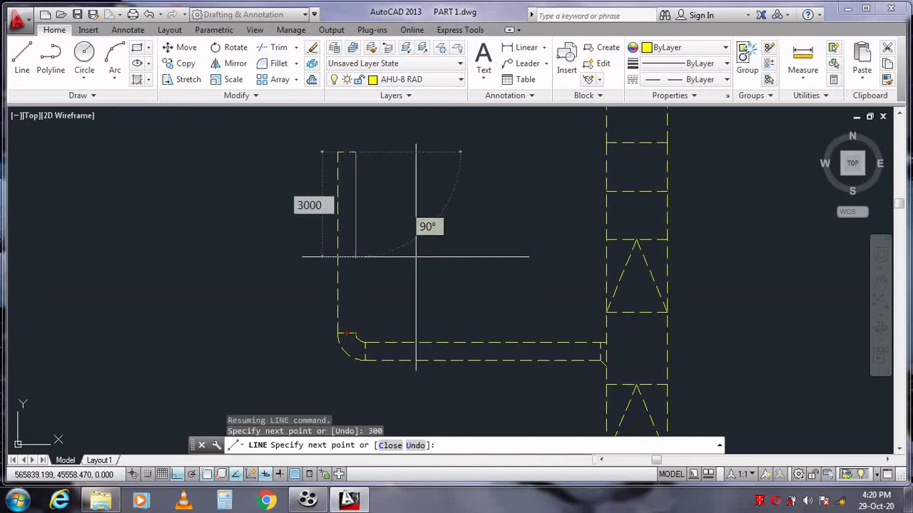
{"action": "key", "text": "Return"}
{"action": "key", "text": "Escape"}
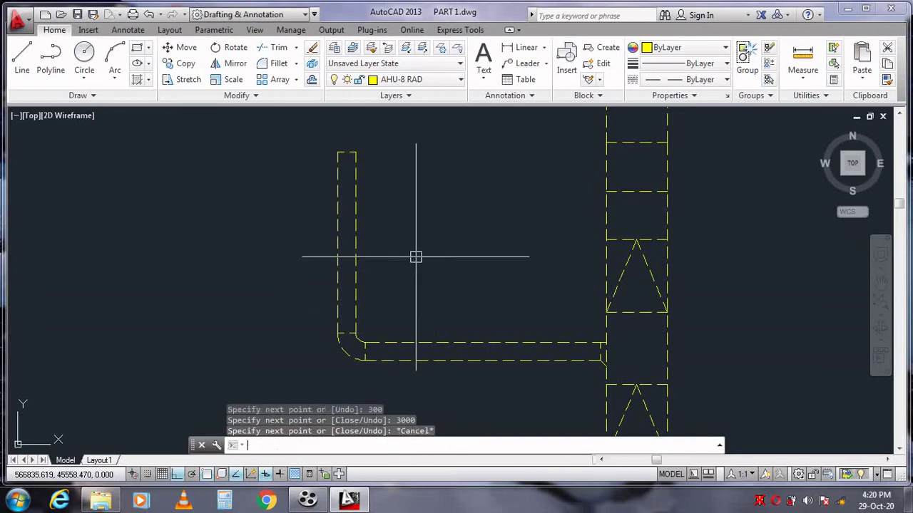
Draw the next branch lower on the main duct's left side with lines 3000 leftward, 300 downward and 3000 back rightward.
{"action": "right_click", "coordinate": [495, 260]}
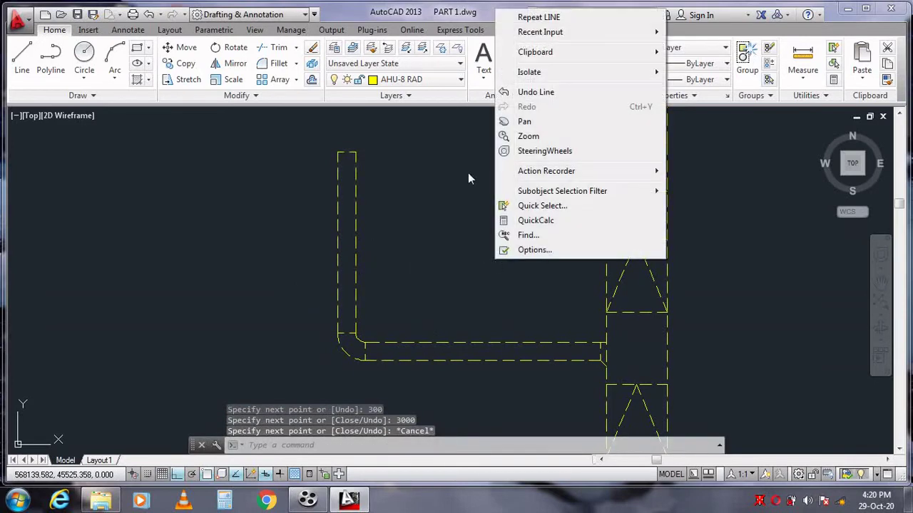
{"action": "left_click", "coordinate": [549, 122]}
{"action": "left_click_drag", "start_coordinate": [522, 310], "coordinate": [495, 206]}
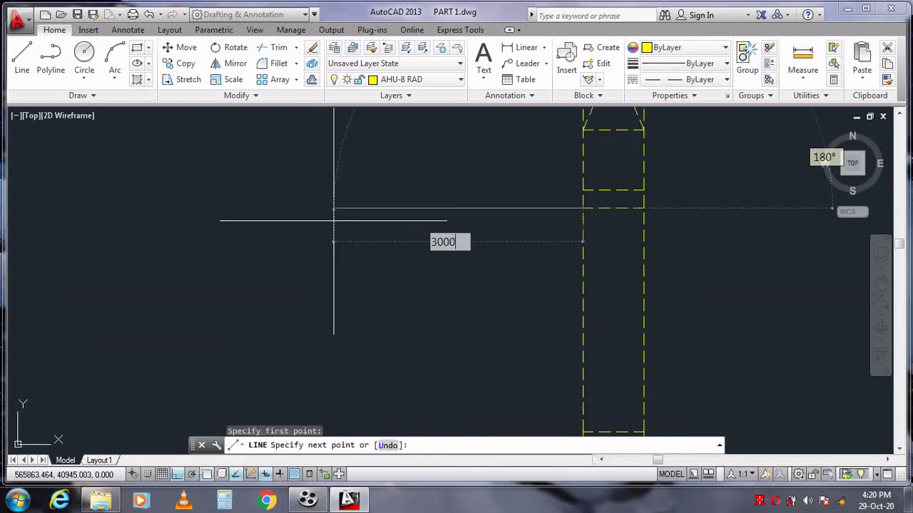
{"action": "key", "text": "Return"}
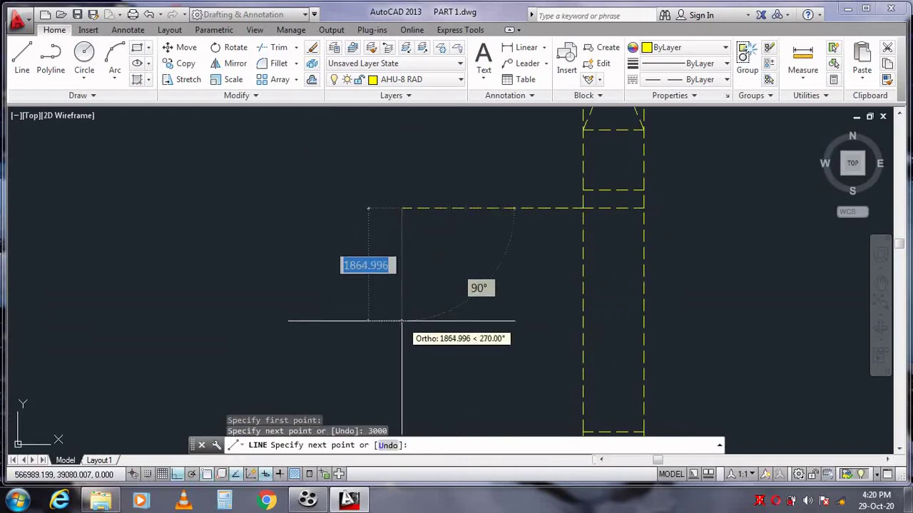
{"action": "type", "text": "300"}
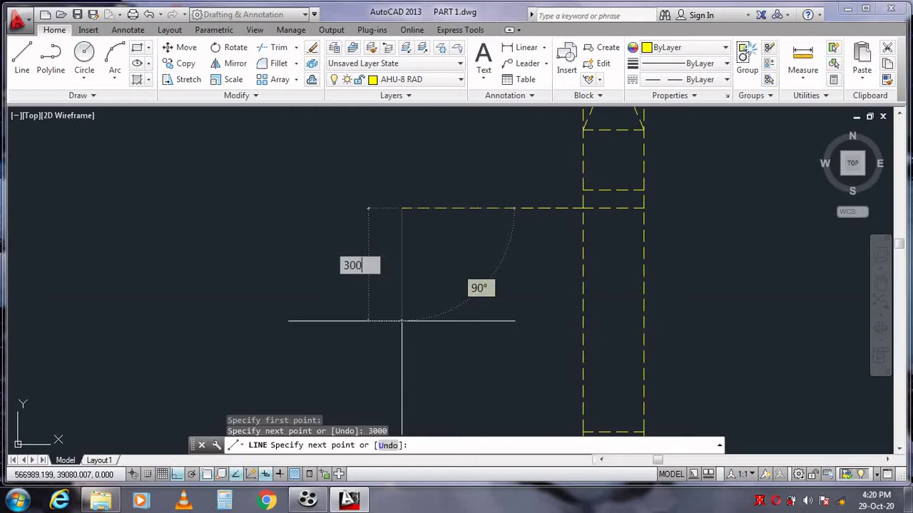
{"action": "key", "text": "Return"}
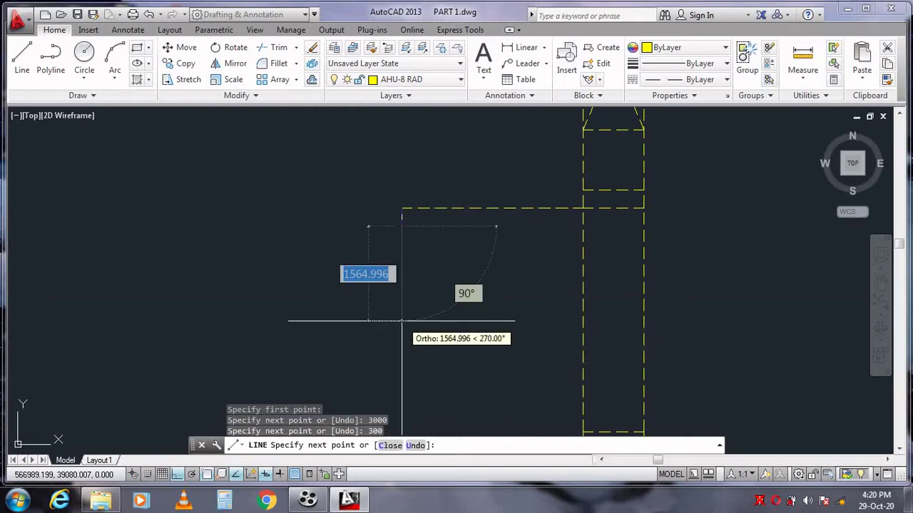
{"action": "type", "text": "3"}
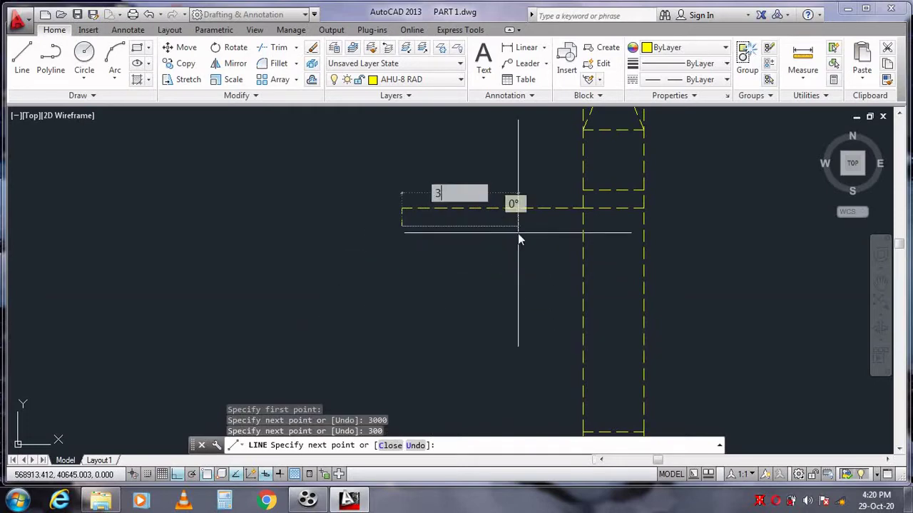
{"action": "type", "text": "000"}
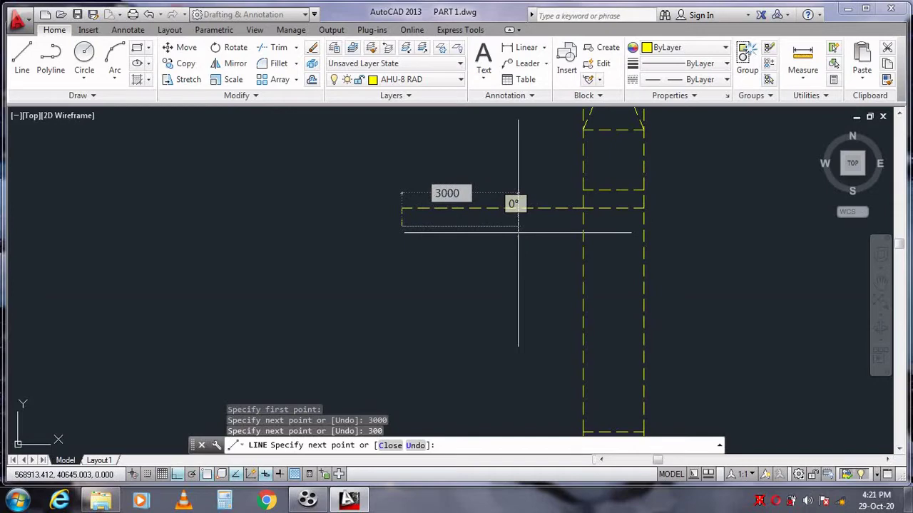
{"action": "key", "text": "Return"}
{"action": "key", "text": "Escape"}
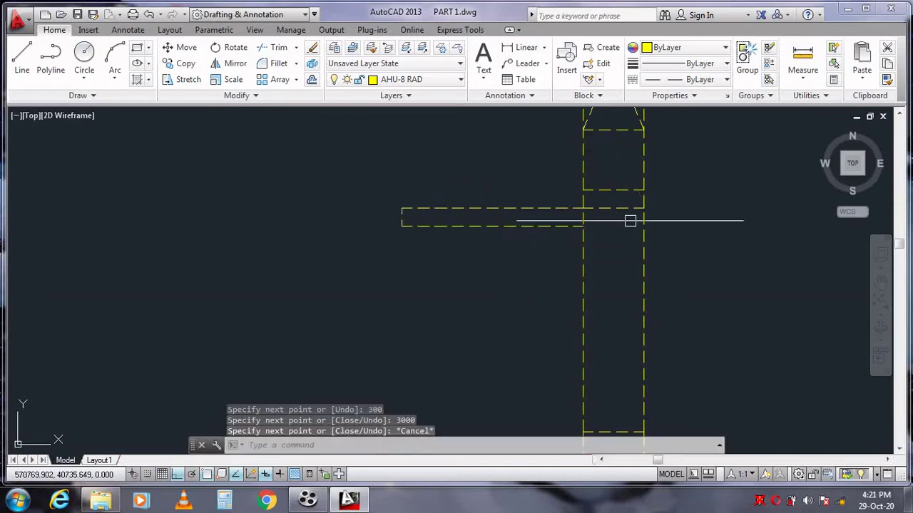
Offset the main duct's cross line at the new branch's upper edge 400 downward.
{"action": "right_click", "coordinate": [670, 245]}
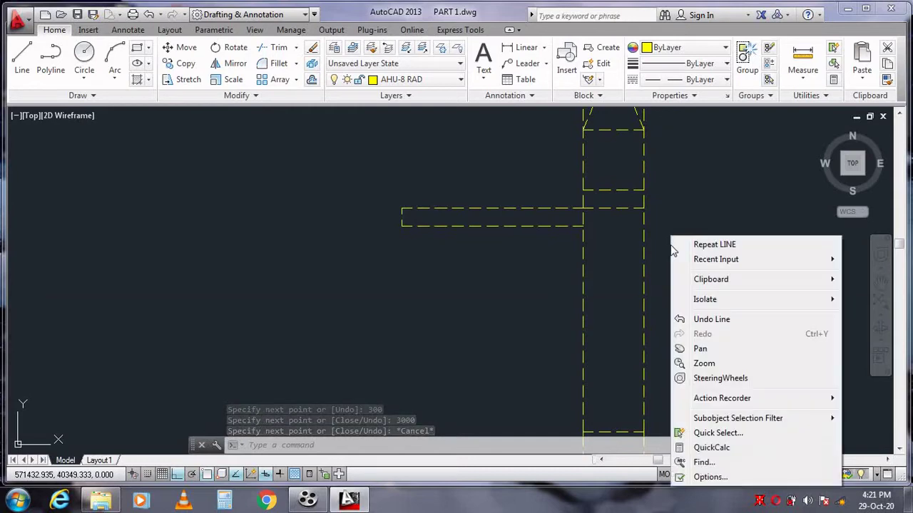
{"action": "left_click", "coordinate": [705, 365]}
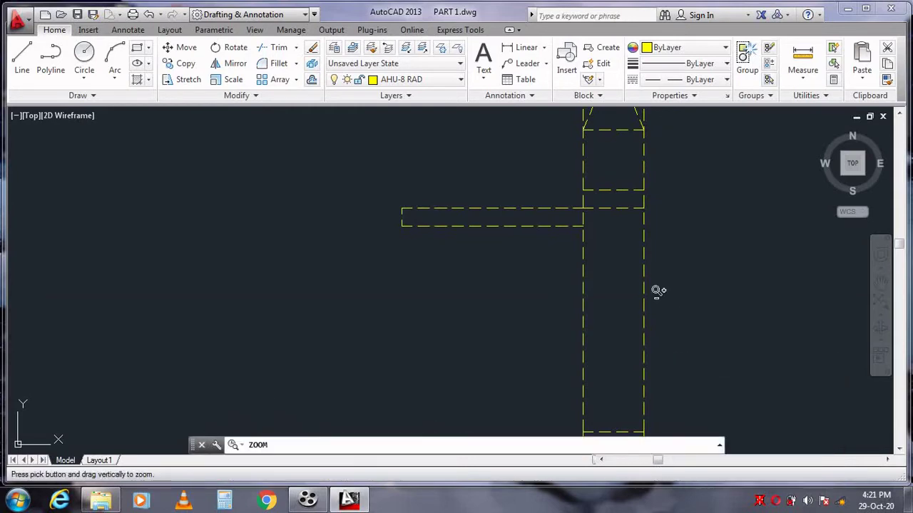
{"action": "mouse_move", "coordinate": [656, 289]}
{"action": "left_mouse_down"}
{"action": "mouse_move", "coordinate": [625, 175]}
{"action": "mouse_move", "coordinate": [579, 136]}
{"action": "left_mouse_up"}
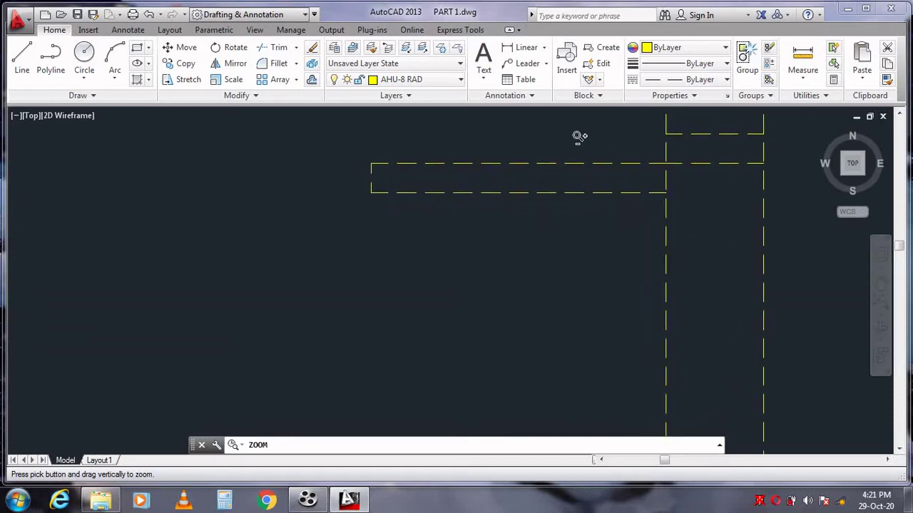
{"action": "right_click", "coordinate": [506, 265]}
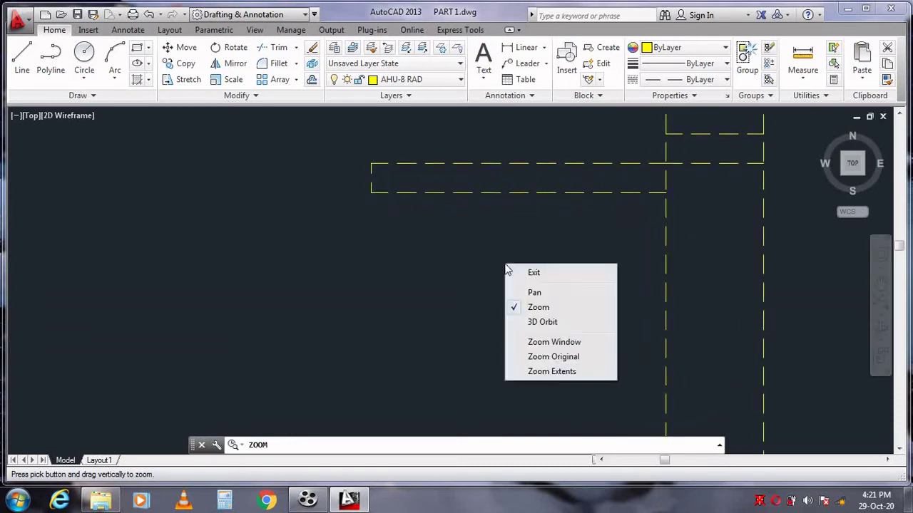
{"action": "left_click", "coordinate": [534, 295]}
{"action": "left_click_drag", "start_coordinate": [763, 179], "coordinate": [592, 183]}
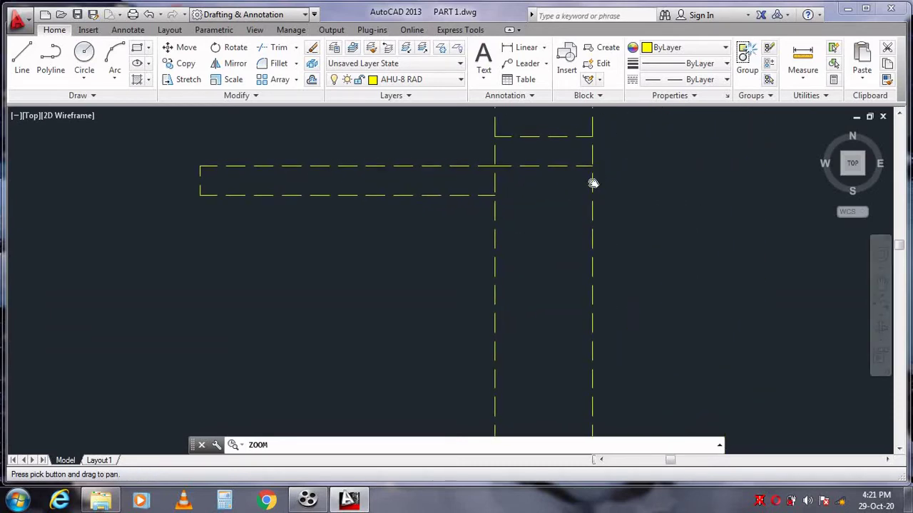
{"action": "key", "text": "Escape"}
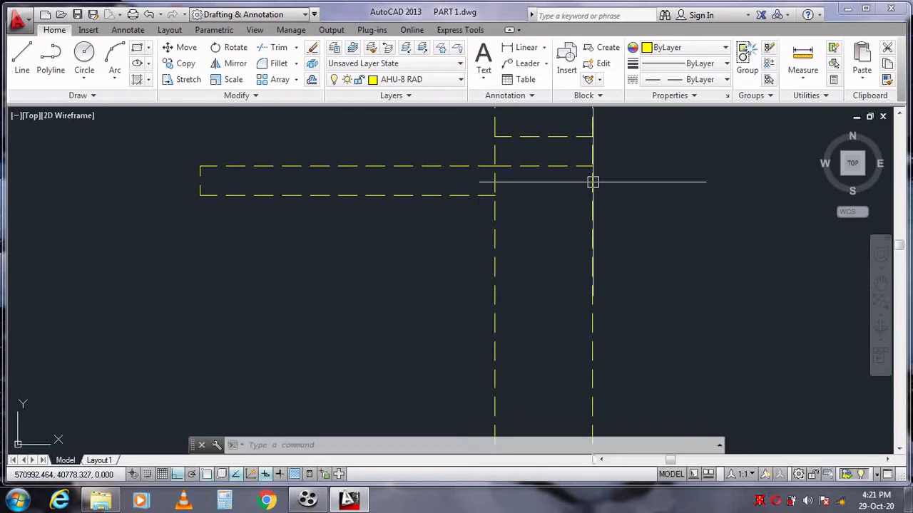
{"action": "left_click", "coordinate": [312, 80]}
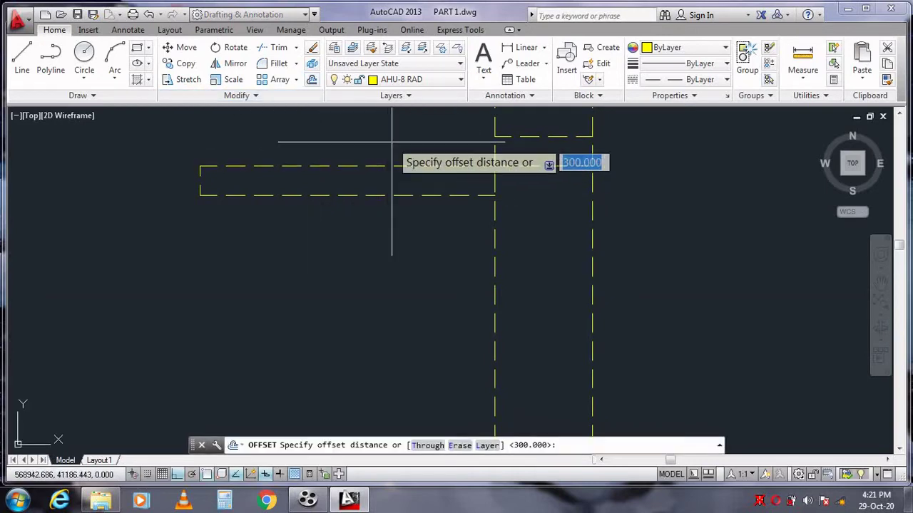
{"action": "type", "text": "400"}
{"action": "key", "text": "Return"}
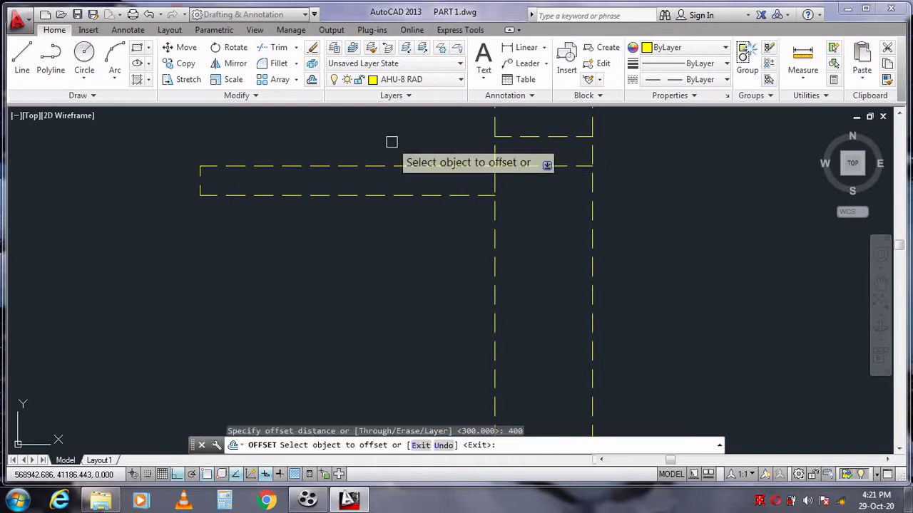
{"action": "left_click", "coordinate": [533, 166]}
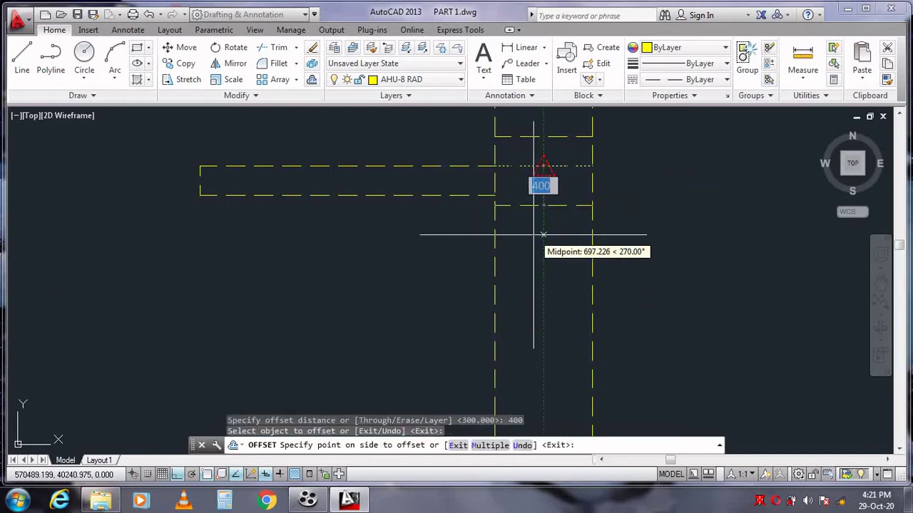
{"action": "left_click", "coordinate": [533, 235]}
{"action": "key", "text": "Escape"}
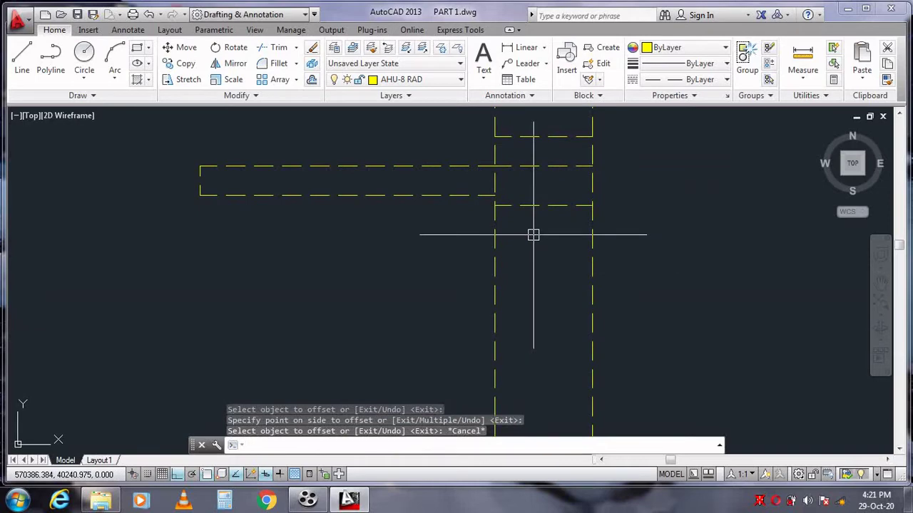
Draw a 150 radius circle centred on the upper end of the short vertical line, through the branch's upper left corner.
{"action": "left_click", "coordinate": [298, 287]}
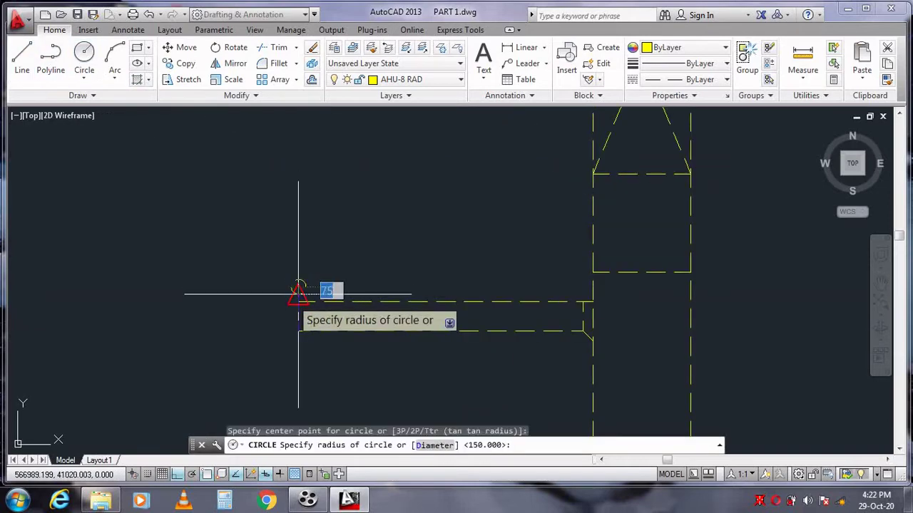
{"action": "left_click", "coordinate": [299, 302]}
{"action": "key", "text": "Escape"}
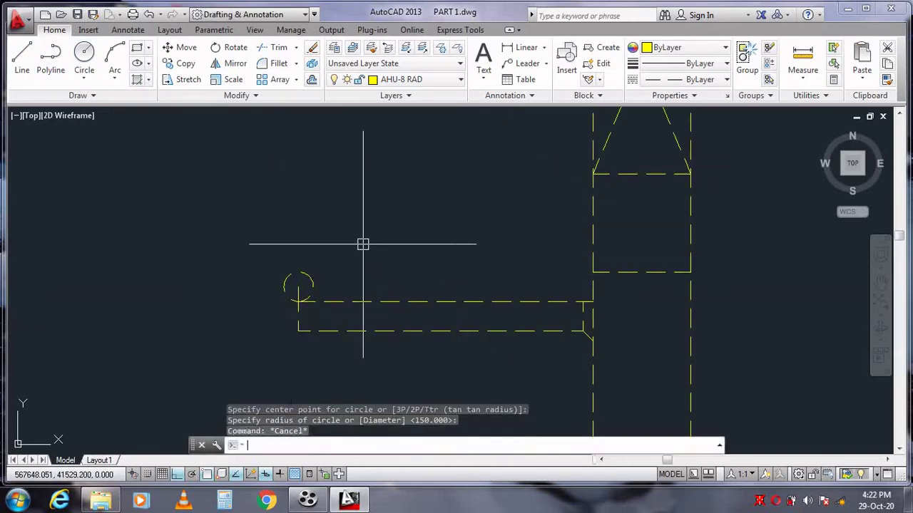
Draw a 450 line leftward from the centre of the circle.
{"action": "type", "text": "l"}
{"action": "key", "text": "Return"}
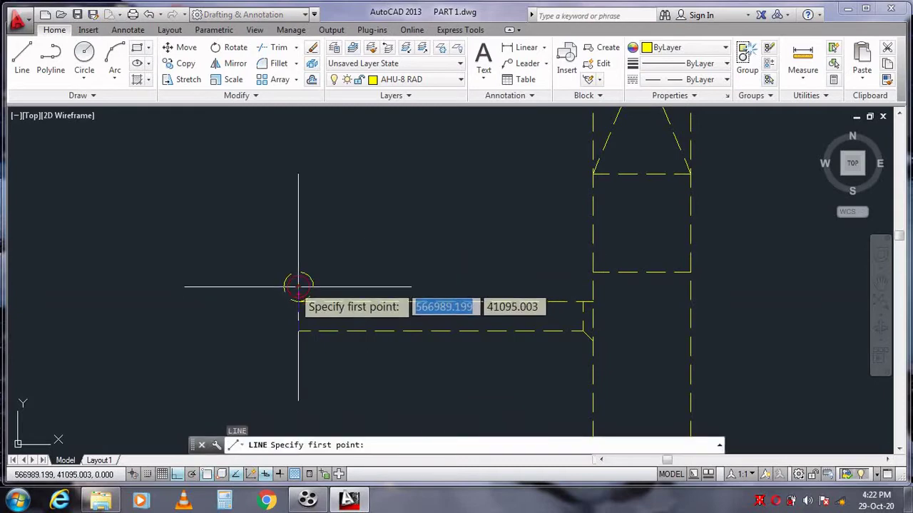
{"action": "left_click", "coordinate": [301, 286]}
{"action": "type", "text": "450"}
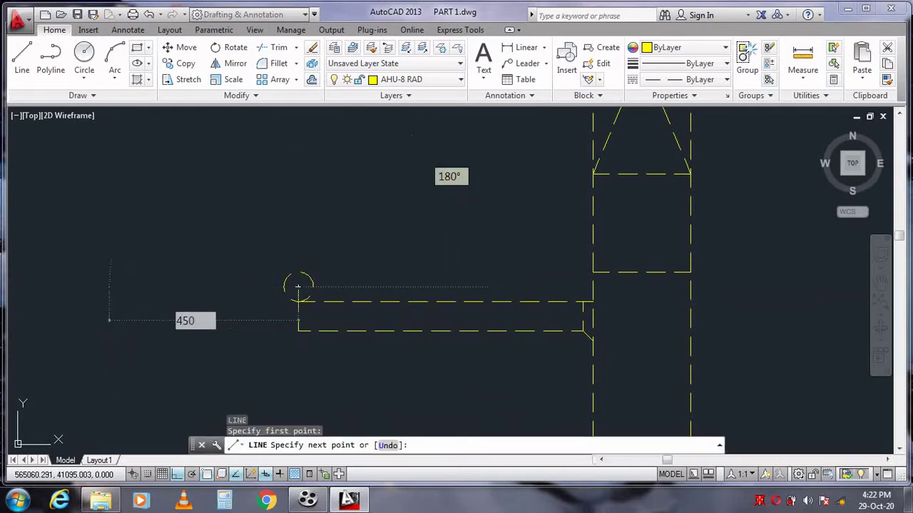
{"action": "key", "text": "Return"}
{"action": "key", "text": "Escape"}
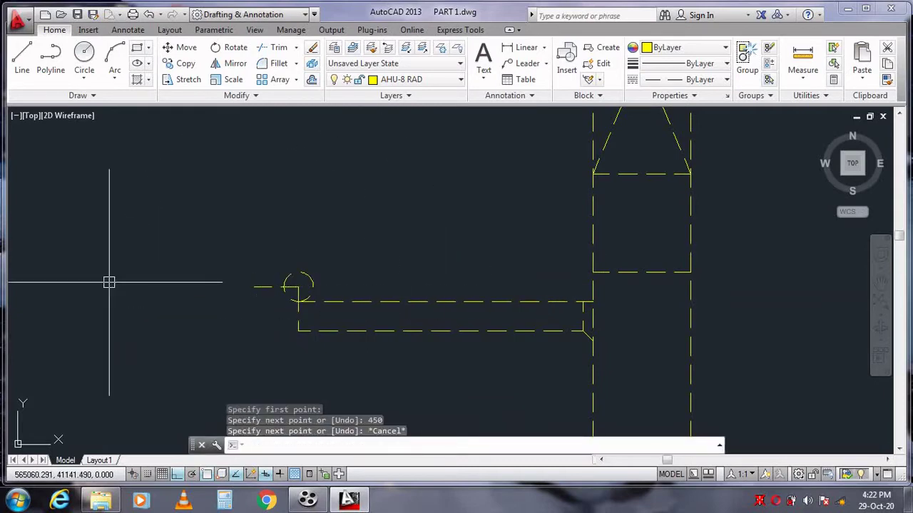
Trim the circle to its lower left quarter arc, trim the line inside it and erase the short vertical construction line.
{"action": "type", "text": "tr"}
{"action": "key", "text": "Return"}
{"action": "key", "text": "Return"}
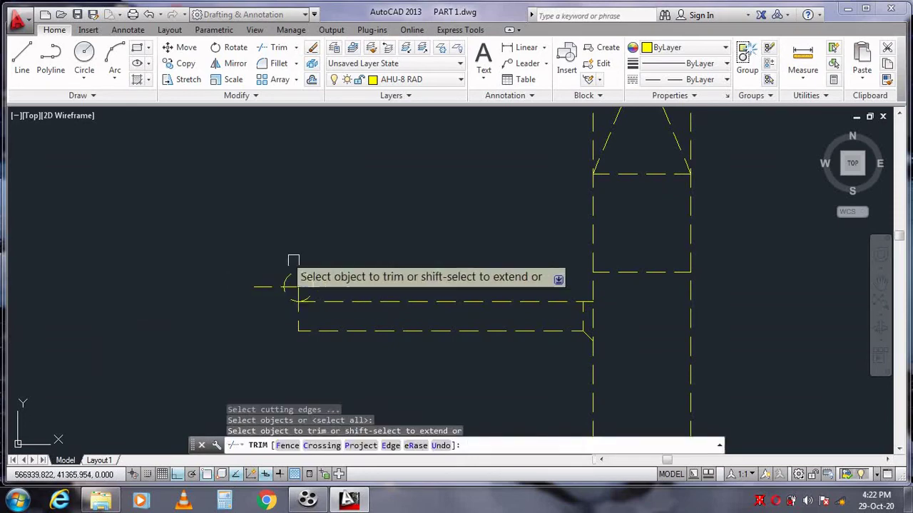
{"action": "left_click", "coordinate": [298, 282]}
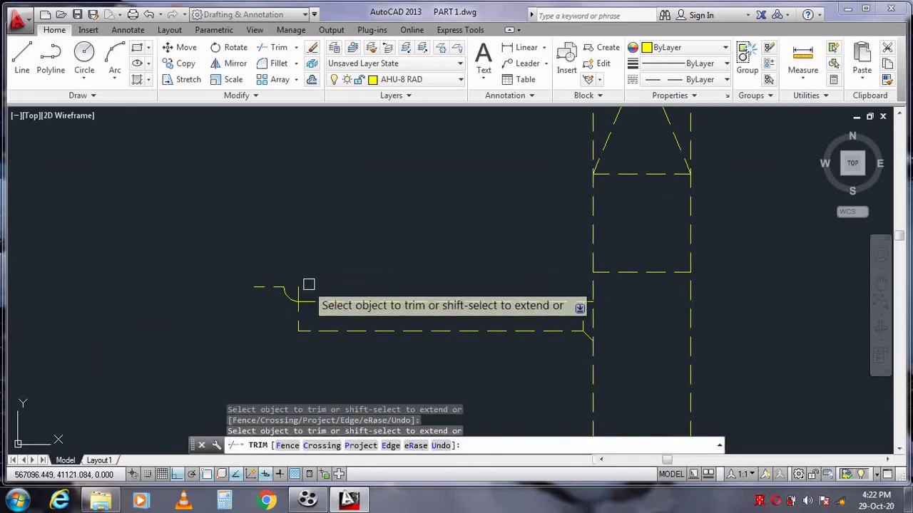
{"action": "key", "text": "Escape"}
{"action": "left_click", "coordinate": [298, 294]}
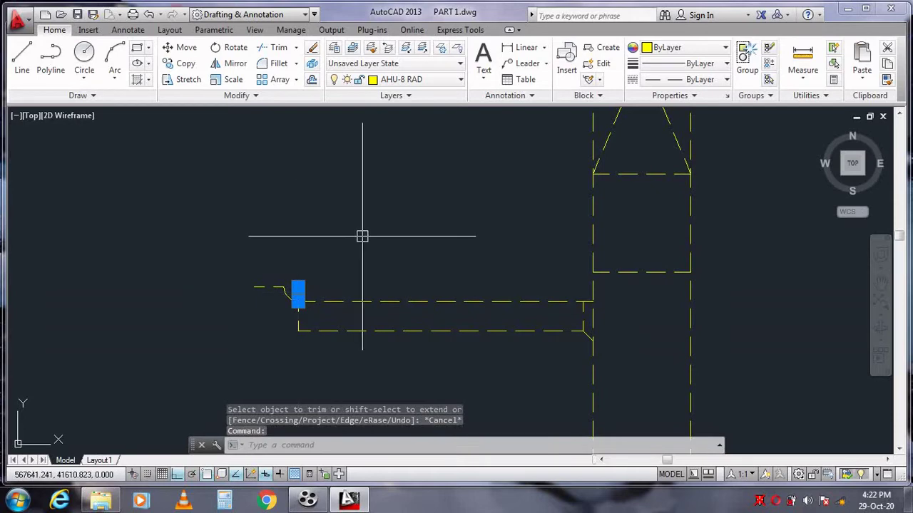
{"action": "key", "text": "Delete"}
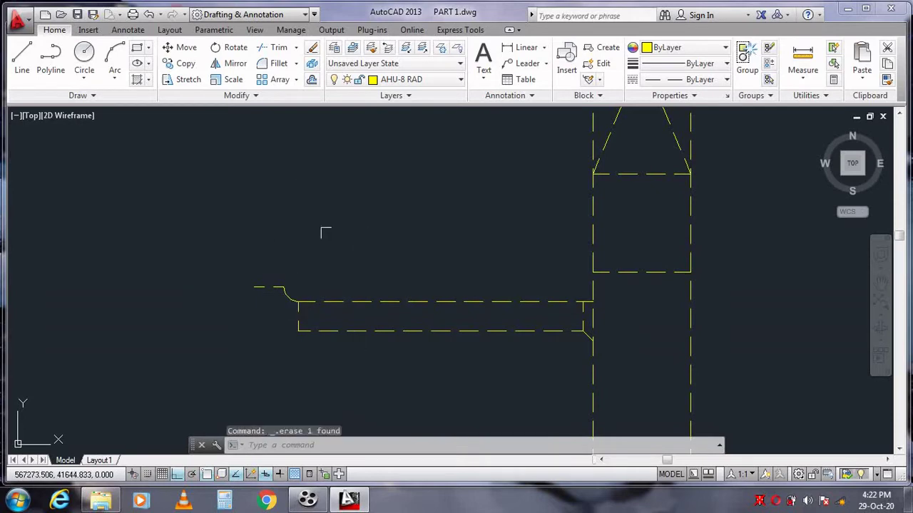
Offset the quarter arc 300 outward to form the elbow's outer curve.
{"action": "left_click", "coordinate": [312, 79]}
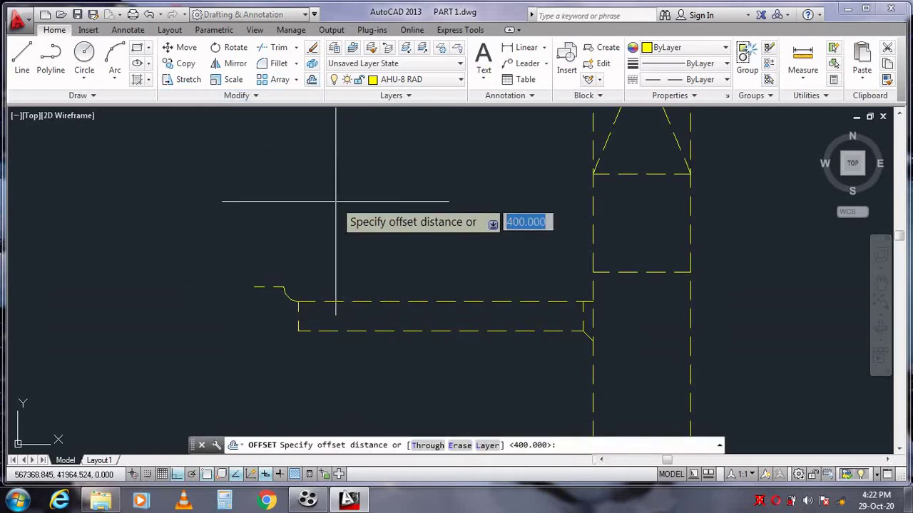
{"action": "type", "text": "3"}
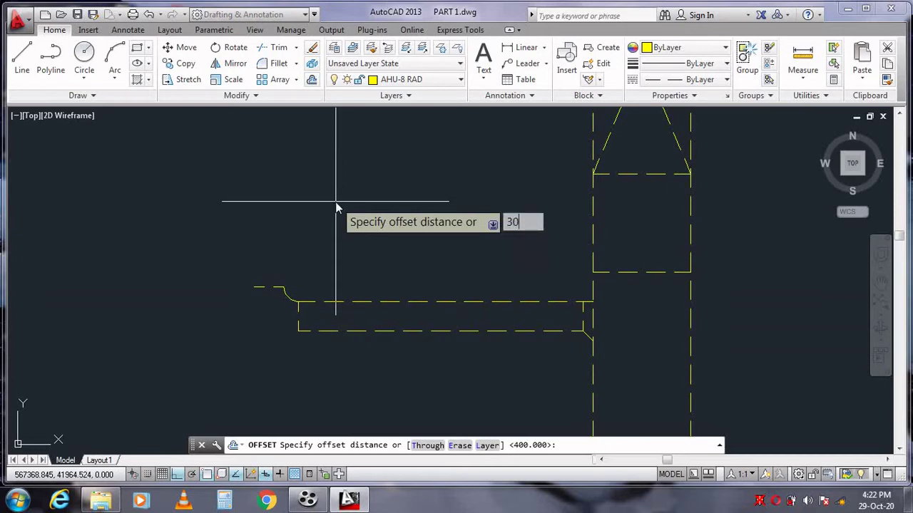
{"action": "key", "text": "Return"}
{"action": "left_click", "coordinate": [289, 293]}
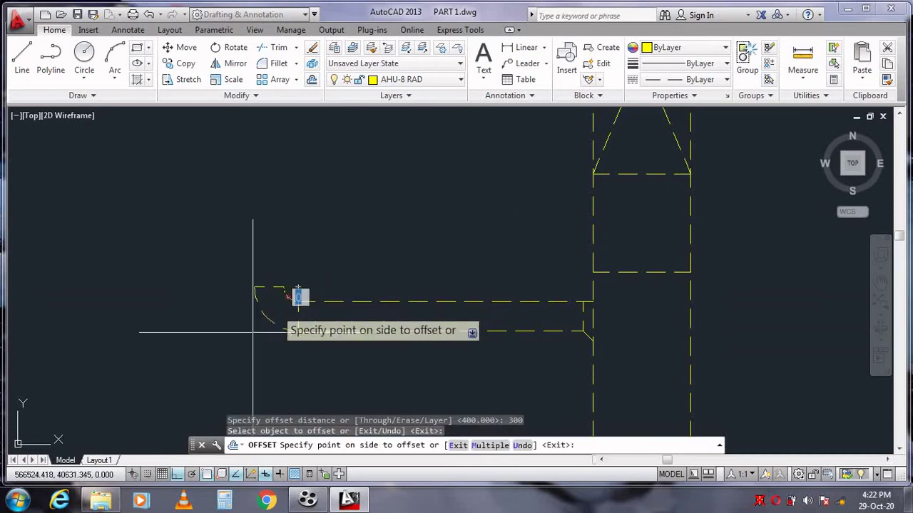
{"action": "left_click", "coordinate": [240, 345]}
{"action": "key", "text": "Escape"}
Draw the vertical duct run from the elbow's upper left corner with lines 1200 up, 300 right and 1200 down.
{"action": "type", "text": "l"}
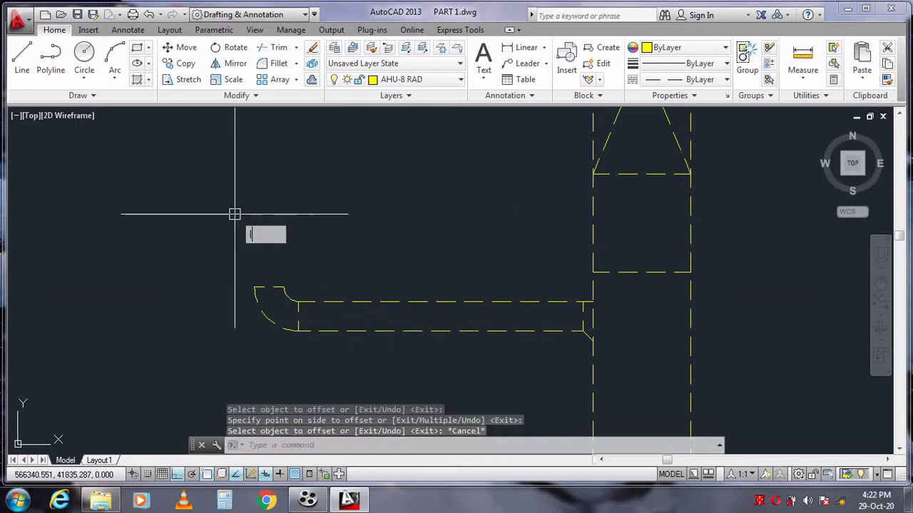
{"action": "key", "text": "Return"}
{"action": "left_click", "coordinate": [255, 287]}
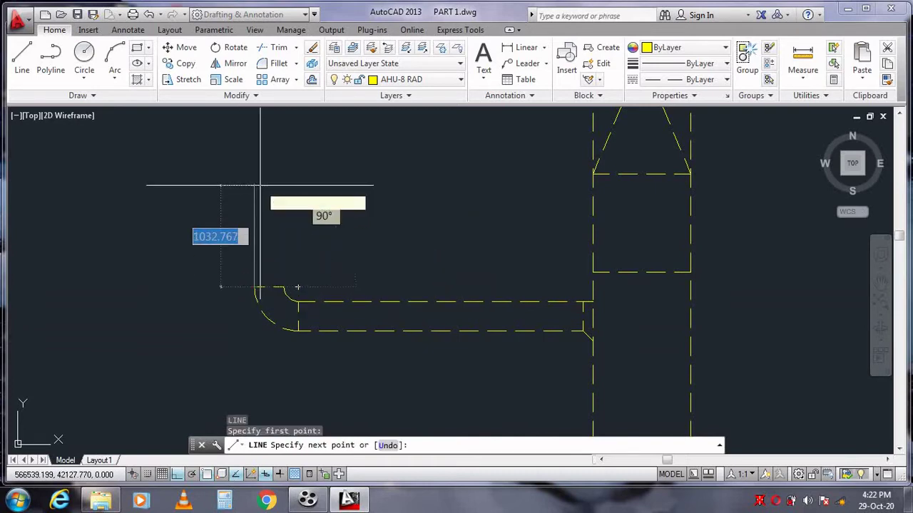
{"action": "type", "text": "1200"}
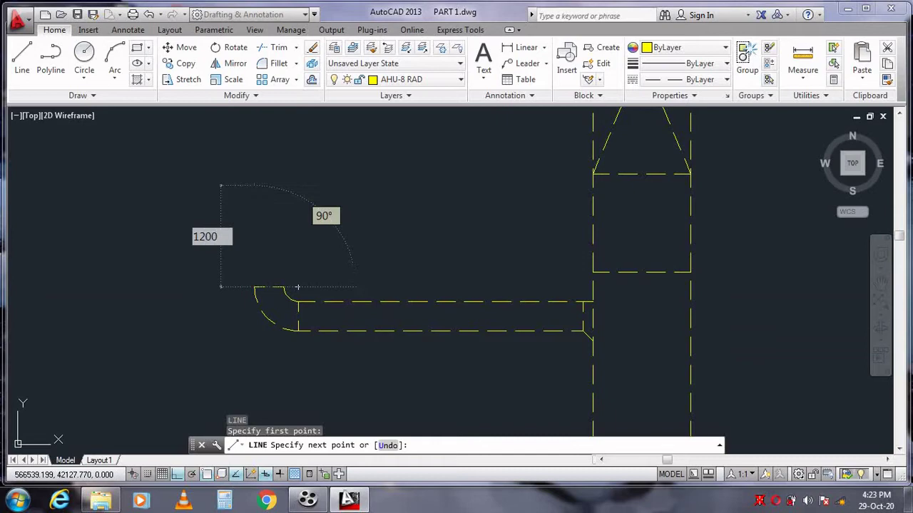
{"action": "key", "text": "Return"}
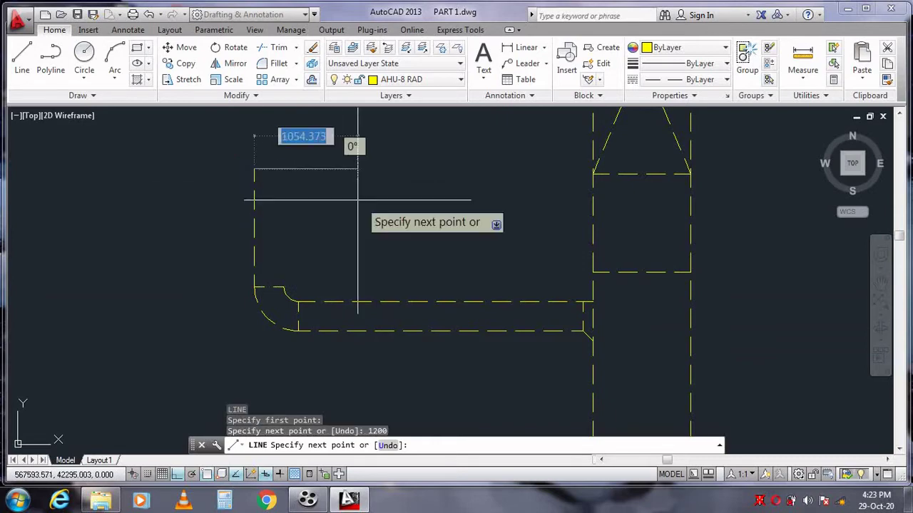
{"action": "type", "text": "300"}
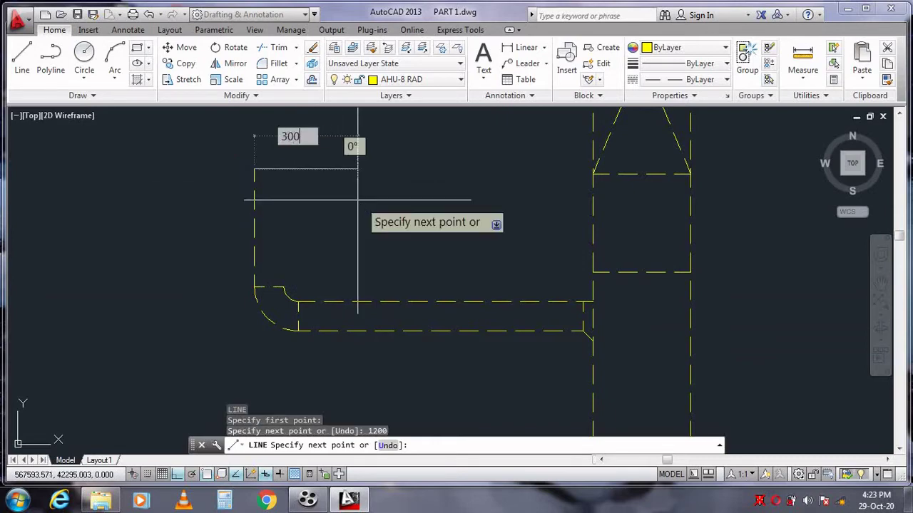
{"action": "key", "text": "Return"}
{"action": "type", "text": "12"}
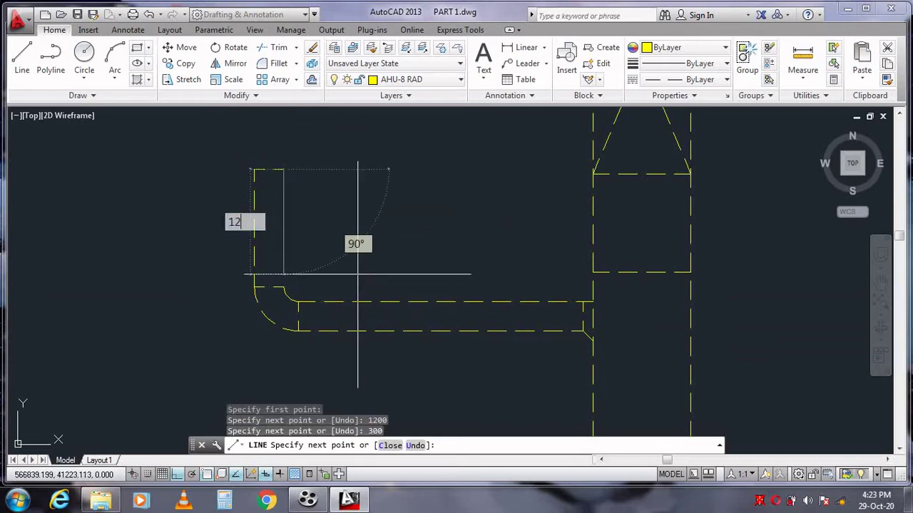
{"action": "key", "text": "Return"}
{"action": "key", "text": "Escape"}
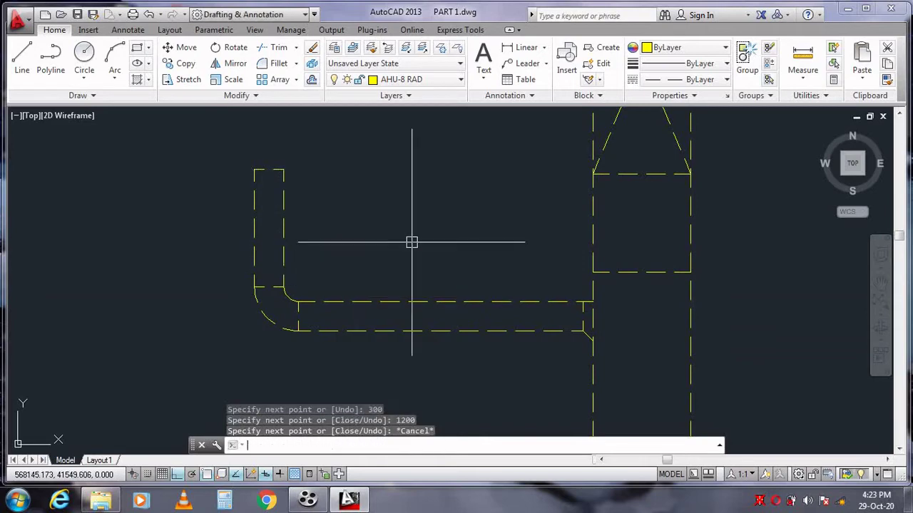
Try to offset the horizontal branch duct's upper edge by 500.
{"action": "right_click", "coordinate": [508, 208]}
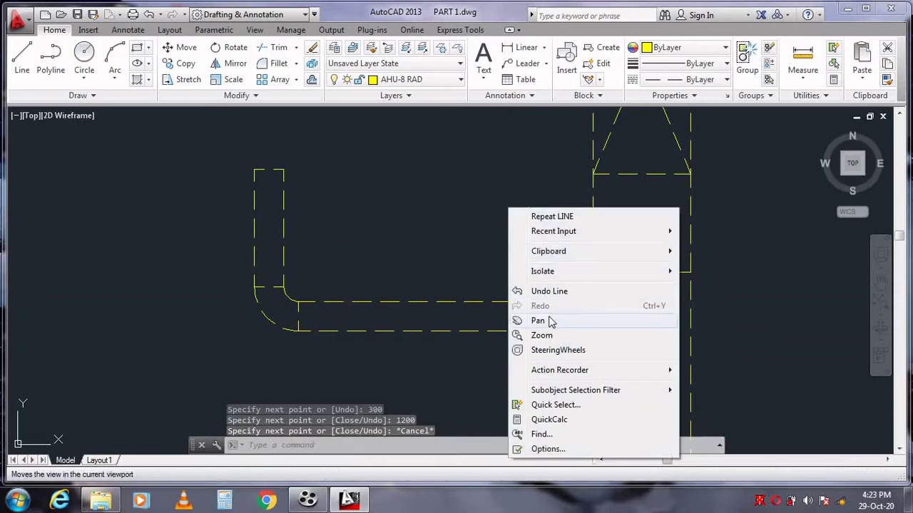
{"action": "left_click", "coordinate": [570, 320]}
{"action": "mouse_move", "coordinate": [591, 340]}
{"action": "left_mouse_down"}
{"action": "mouse_move", "coordinate": [578, 271]}
{"action": "mouse_move", "coordinate": [595, 259]}
{"action": "left_mouse_up"}
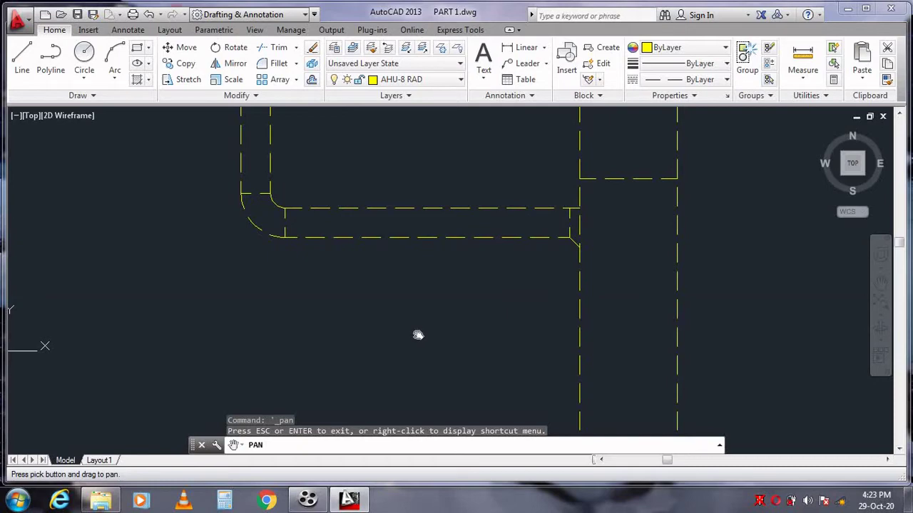
{"action": "left_click", "coordinate": [312, 79]}
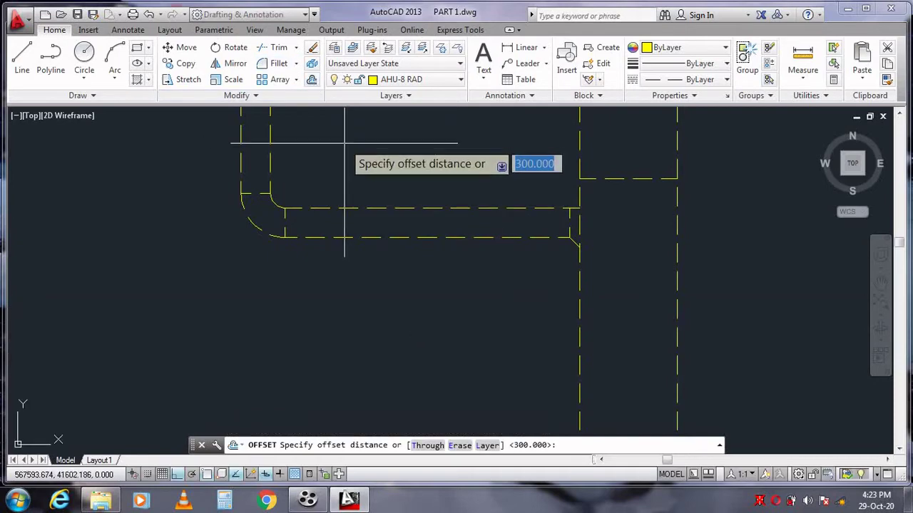
{"action": "type", "text": "5"}
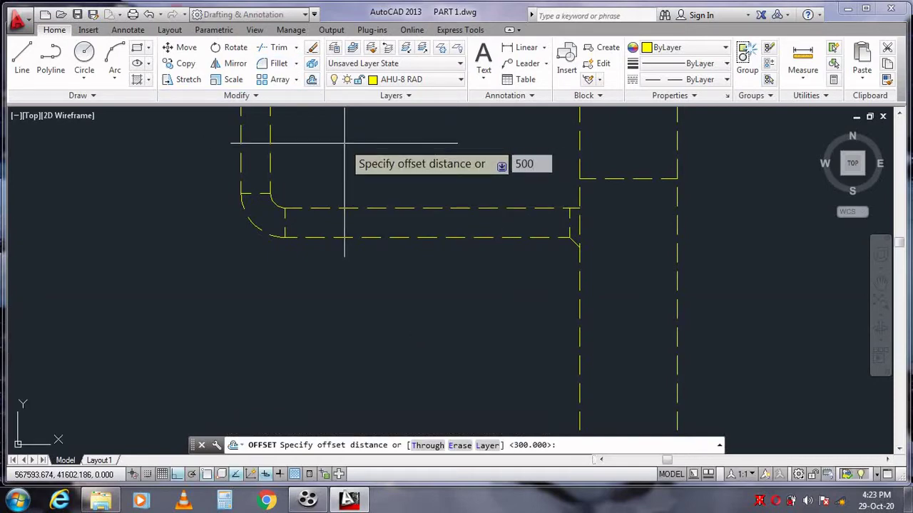
{"action": "type", "text": "00"}
{"action": "key", "text": "Return"}
{"action": "left_click", "coordinate": [442, 207]}
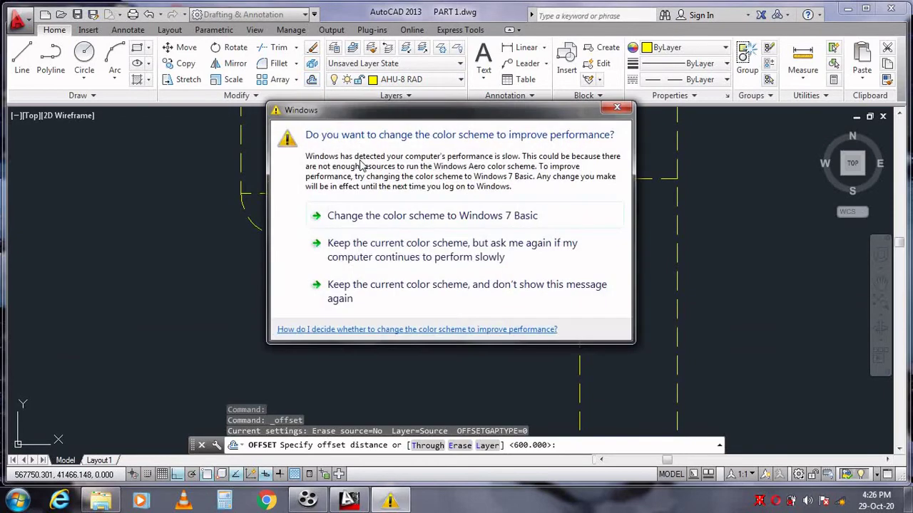
Dismiss the Windows colour scheme prompt and cancel the pending Offset command.
{"action": "left_click", "coordinate": [616, 109]}
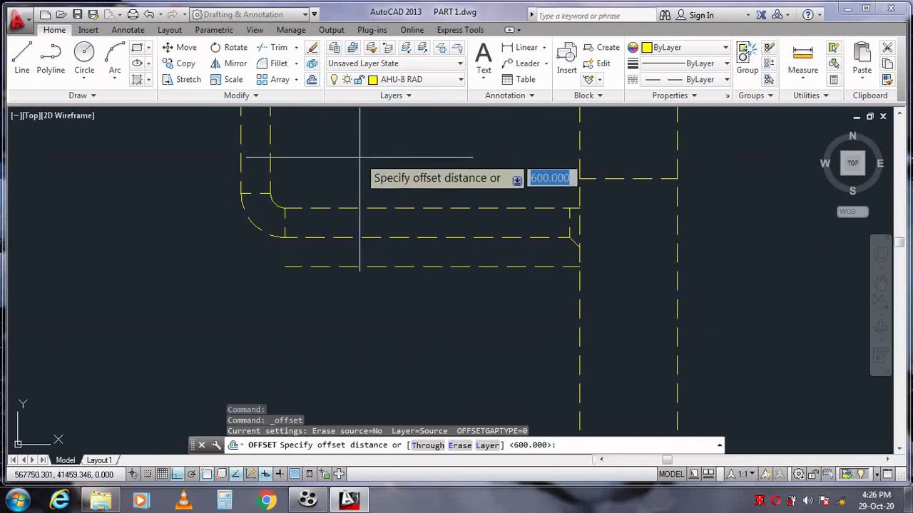
{"action": "type", "text": "5"}
{"action": "type", "text": "0"}
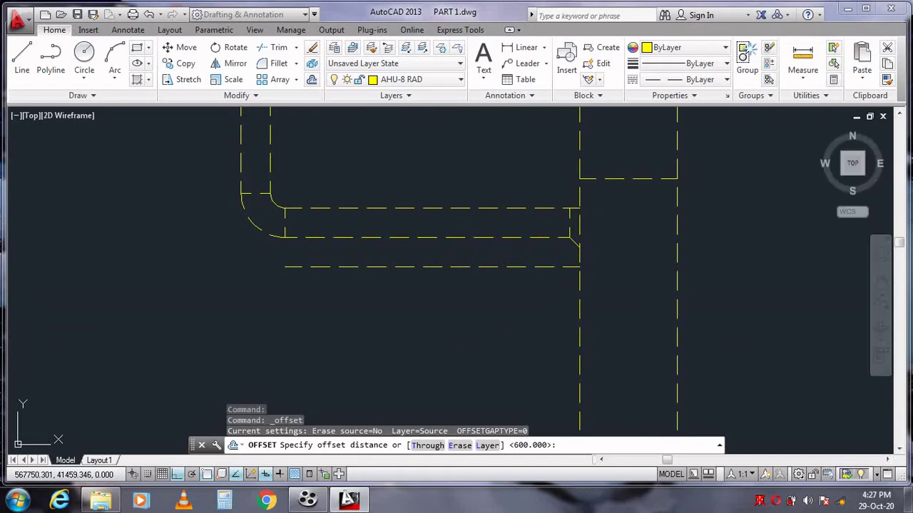
{"action": "key", "text": "Escape"}
{"action": "key", "text": "Escape"}
{"action": "key", "text": "Escape"}
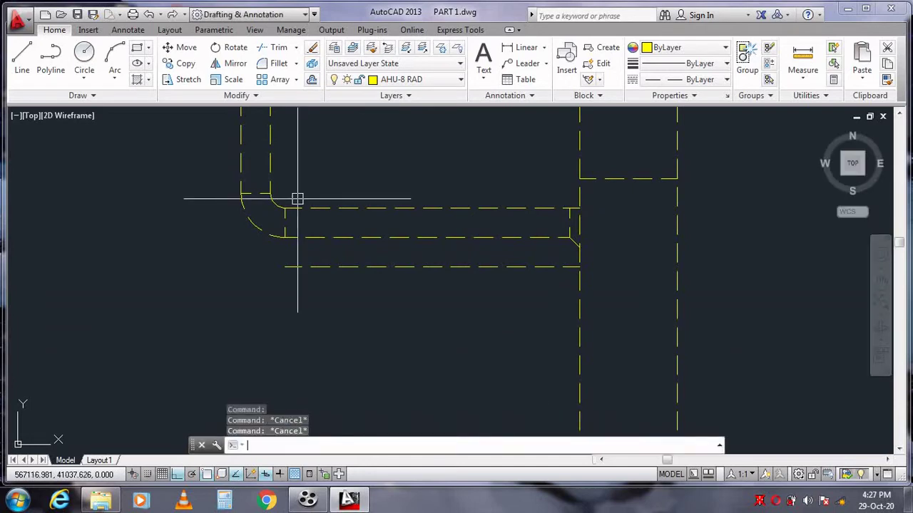
Start an offset with the distance set to 550.
{"action": "left_click", "coordinate": [311, 80]}
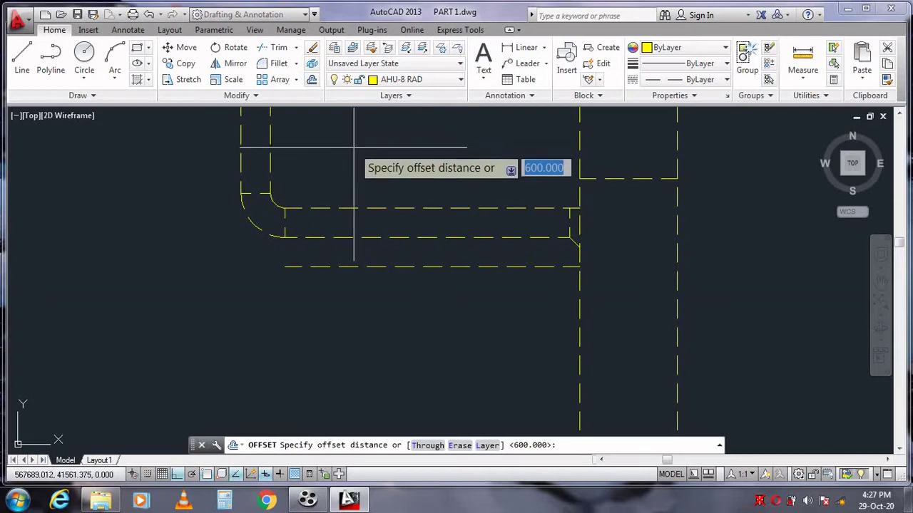
{"action": "type", "text": "550"}
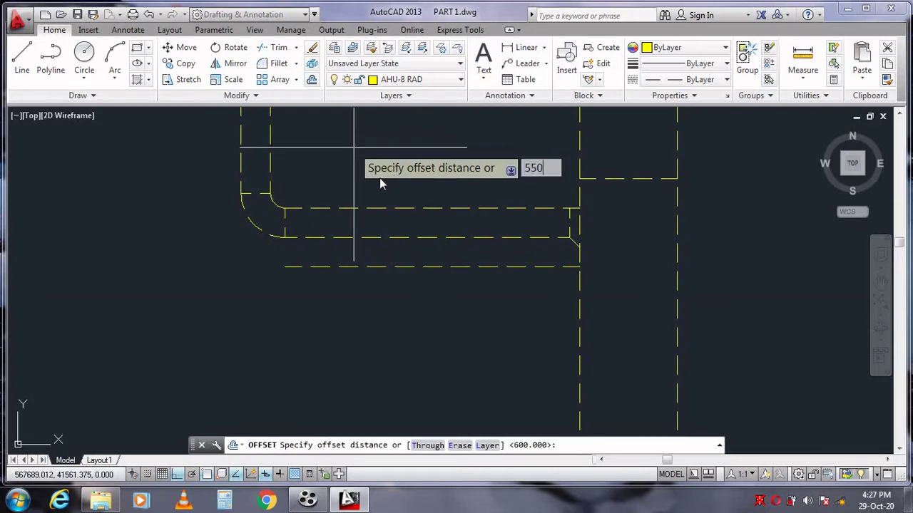
{"action": "key", "text": "Return"}
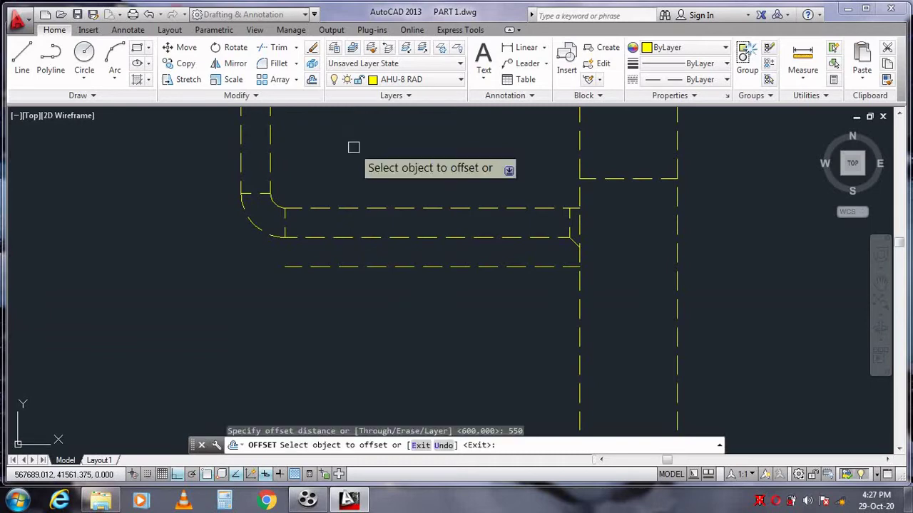
Offset the new branch line 550 downward and draw a 150-radius circle centred just below the lower corner of the branch duct's free end.
{"action": "left_click", "coordinate": [447, 266]}
{"action": "left_click", "coordinate": [481, 313]}
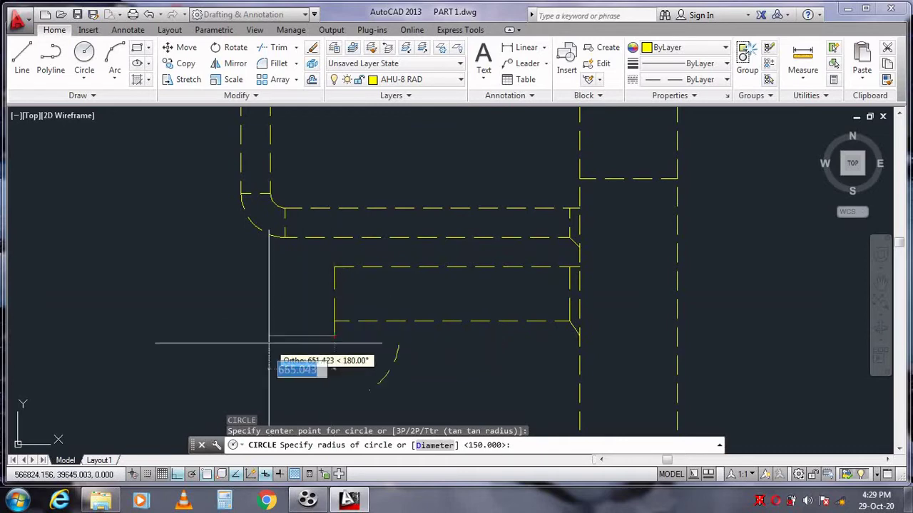
{"action": "left_click", "coordinate": [335, 321]}
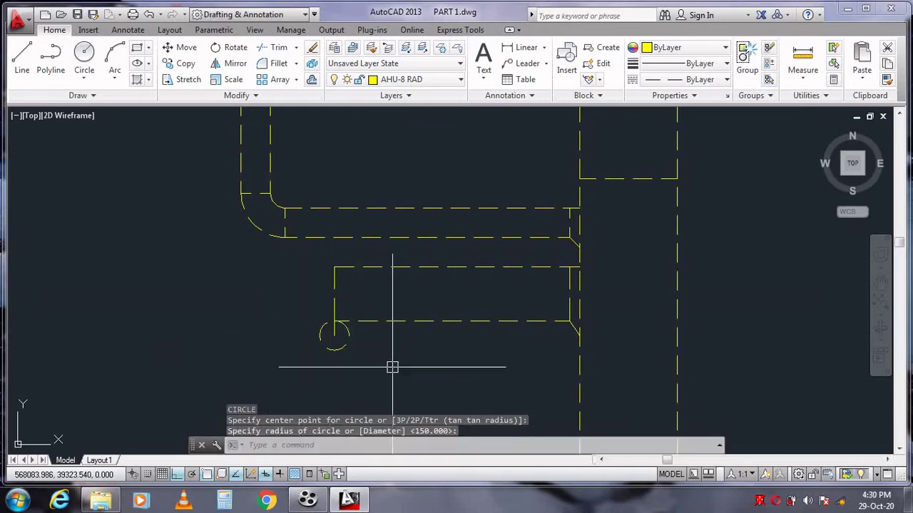
{"action": "key", "text": "Escape"}
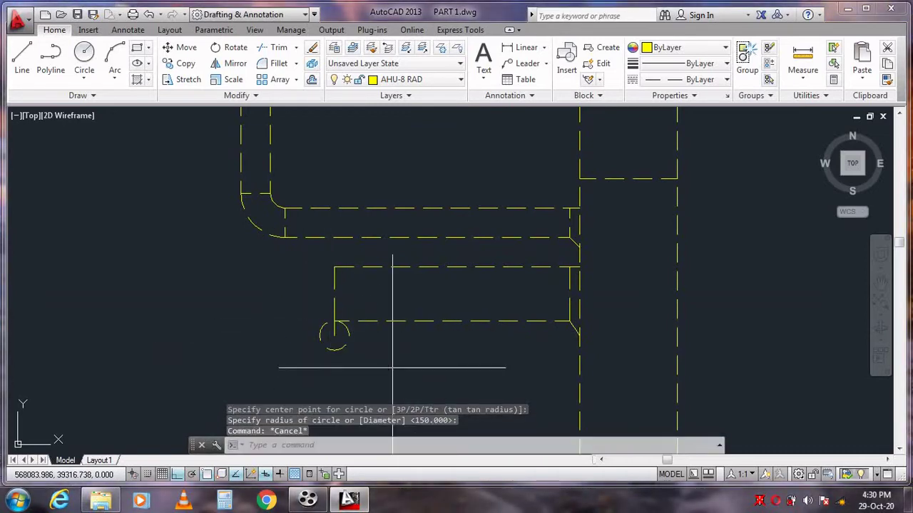
Draw a 700-long horizontal line toward the left from the circle's centre.
{"action": "type", "text": "l"}
{"action": "key", "text": "Return"}
{"action": "left_click", "coordinate": [334, 334]}
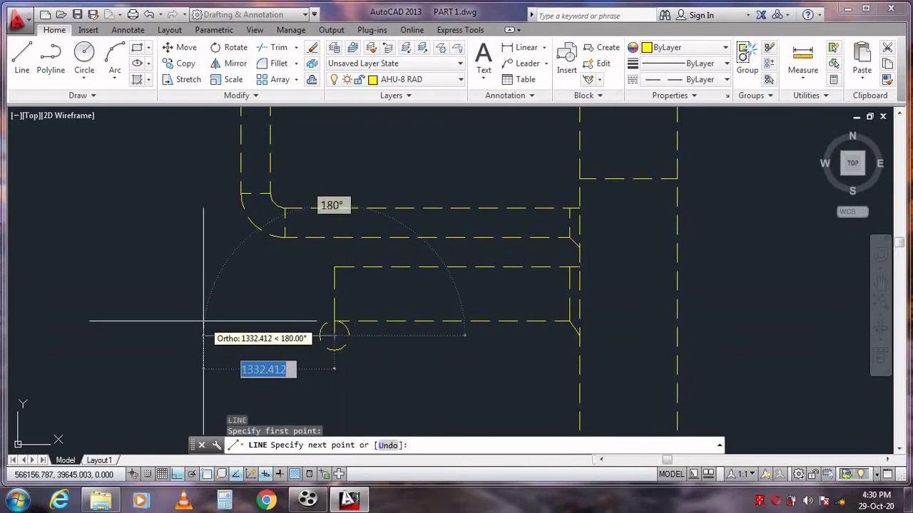
{"action": "type", "text": "7"}
{"action": "key", "text": "Return"}
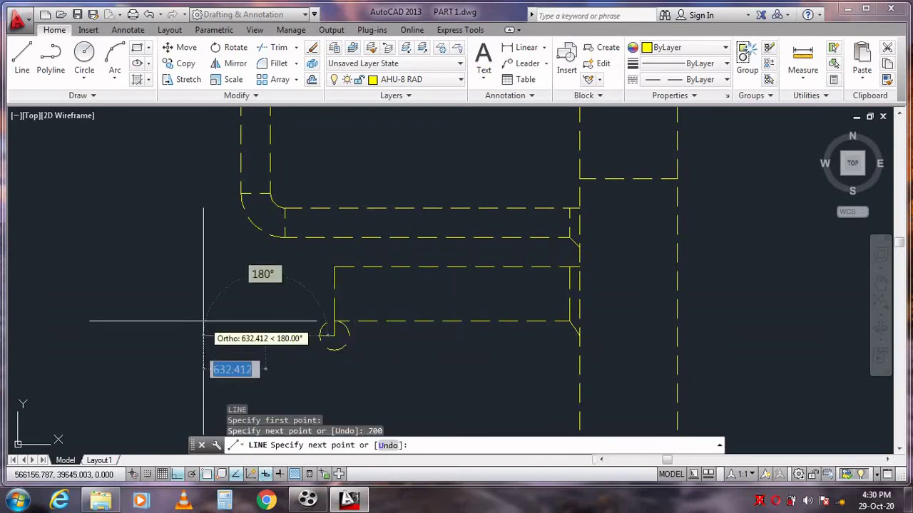
{"action": "key", "text": "Escape"}
Trim the circle and line to leave the upper-left quarter arc, and erase the leftover short vertical line at the duct corner.
{"action": "type", "text": "t"}
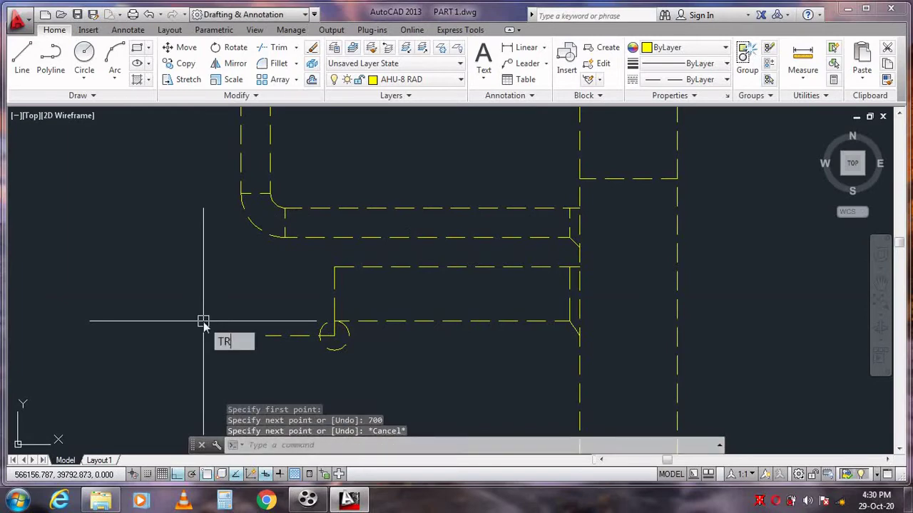
{"action": "type", "text": "r"}
{"action": "key", "text": "Return"}
{"action": "key", "text": "Return"}
{"action": "left_click", "coordinate": [343, 340]}
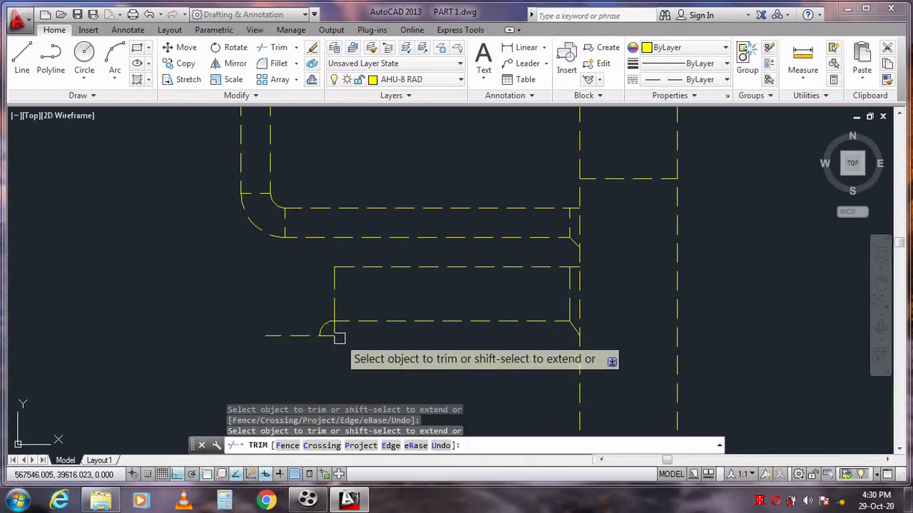
{"action": "key", "text": "Escape"}
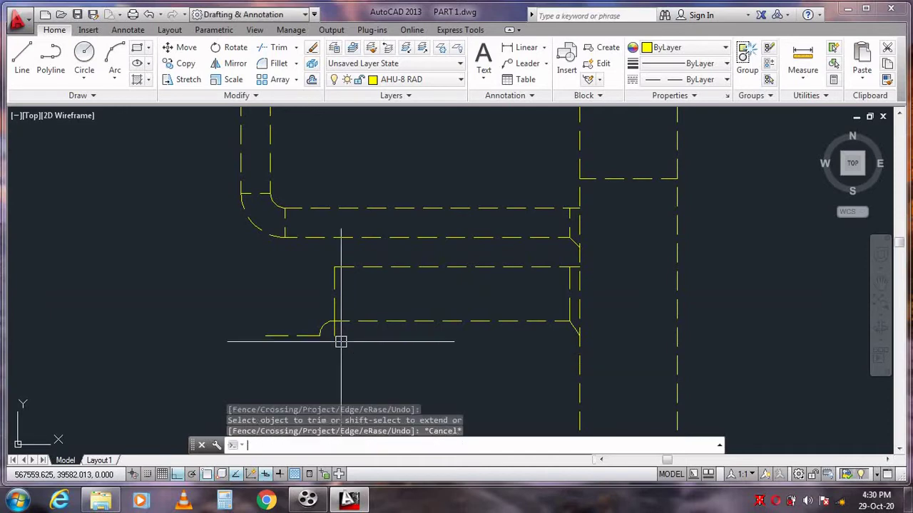
{"action": "left_click", "coordinate": [334, 330]}
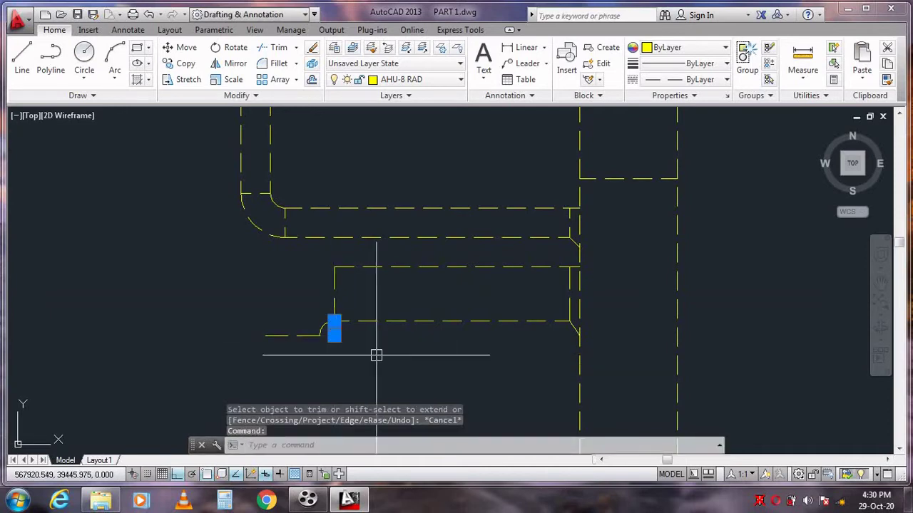
{"action": "key", "text": "Delete"}
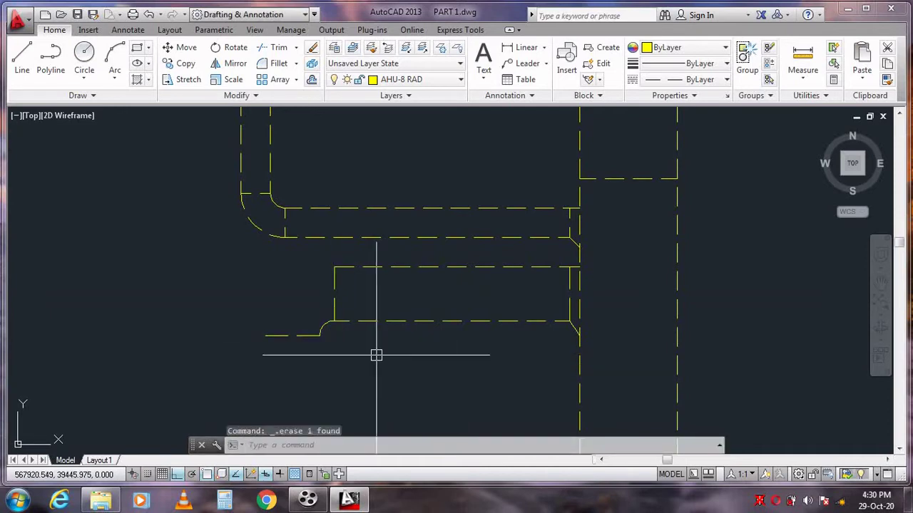
Offset the small inner elbow arc outward by 550 to form the outer curve of the duct elbow.
{"action": "left_click", "coordinate": [311, 79]}
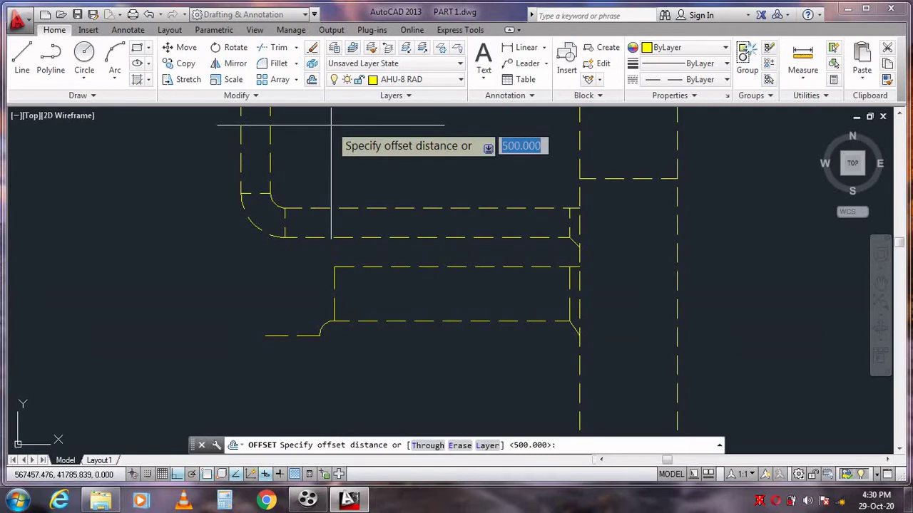
{"action": "key", "text": "Return"}
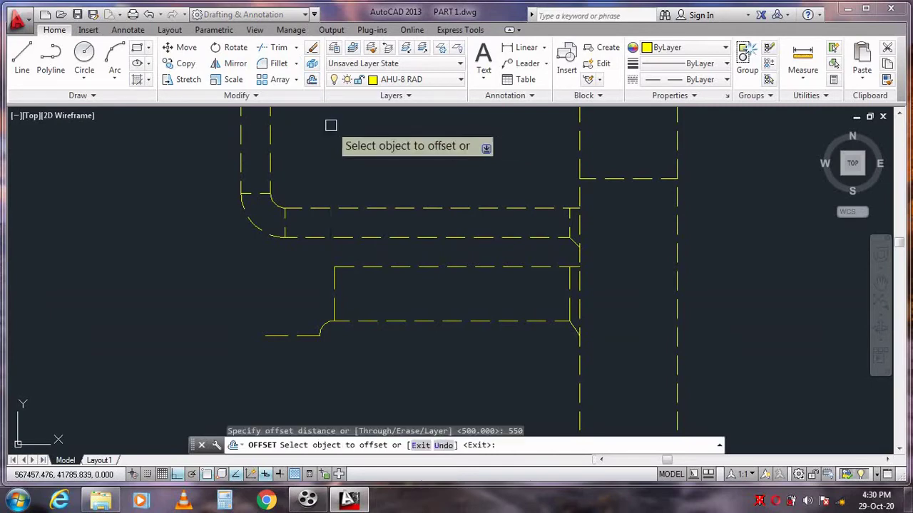
{"action": "left_click", "coordinate": [325, 326]}
{"action": "left_click", "coordinate": [288, 284]}
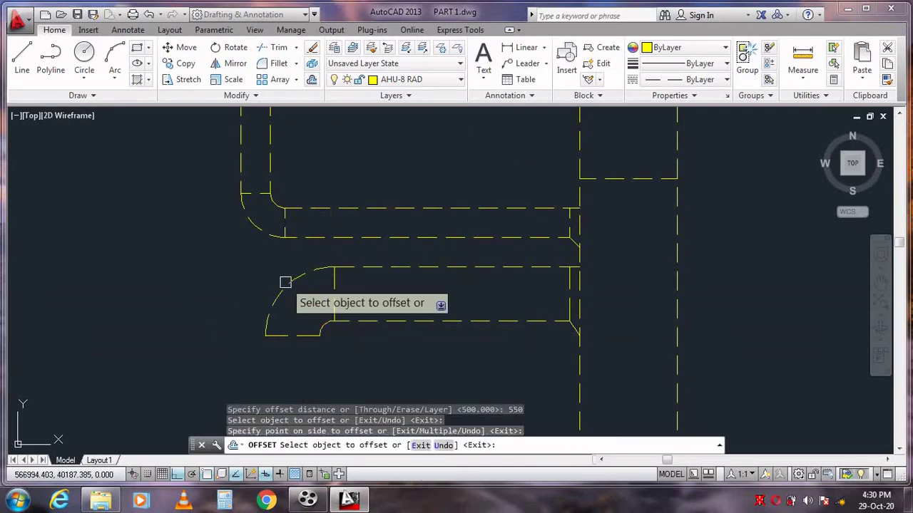
{"action": "key", "text": "Escape"}
Draw the duct drop below the elbow with lines 500 down, 550 across and 500 back up to the elbow's inner edge.
{"action": "key", "text": "Return"}
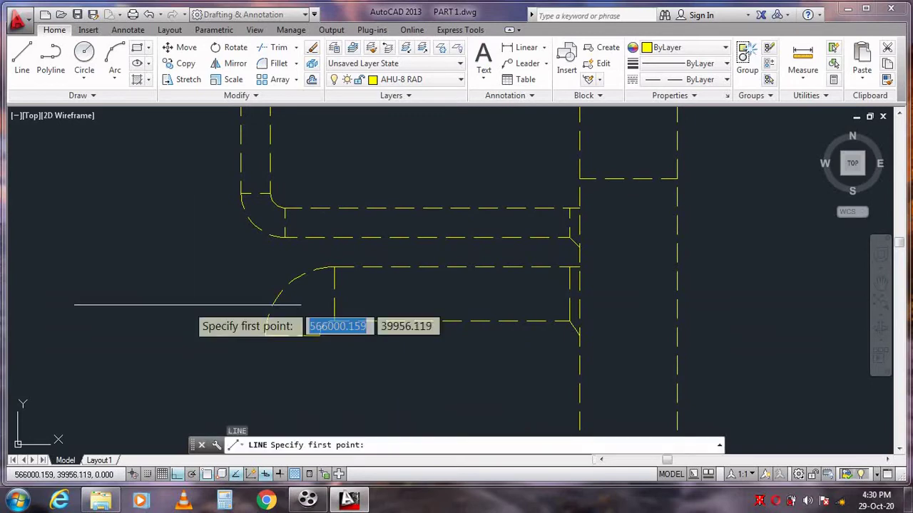
{"action": "left_click", "coordinate": [265, 336]}
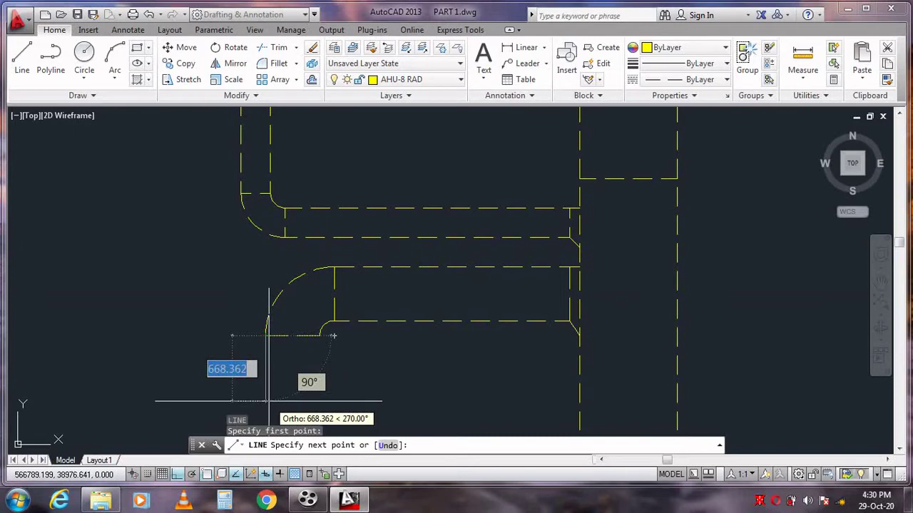
{"action": "type", "text": "5"}
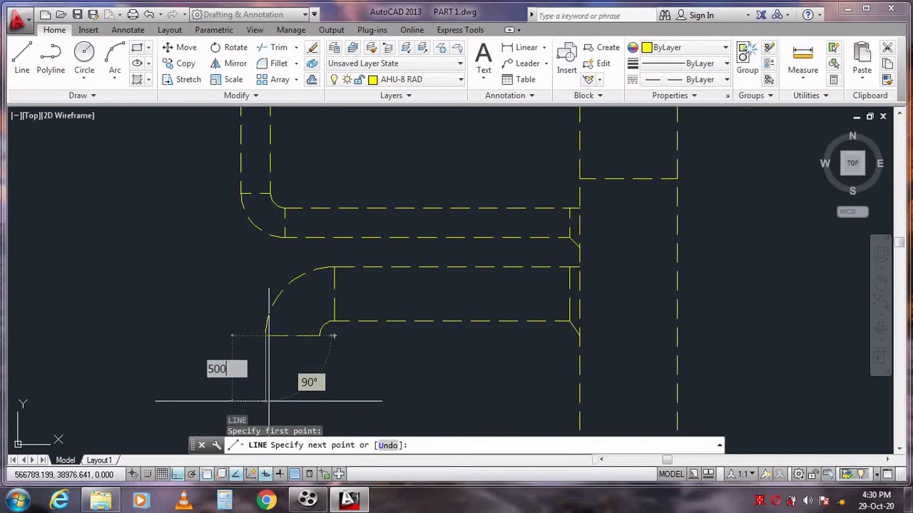
{"action": "type", "text": "00"}
{"action": "key", "text": "Return"}
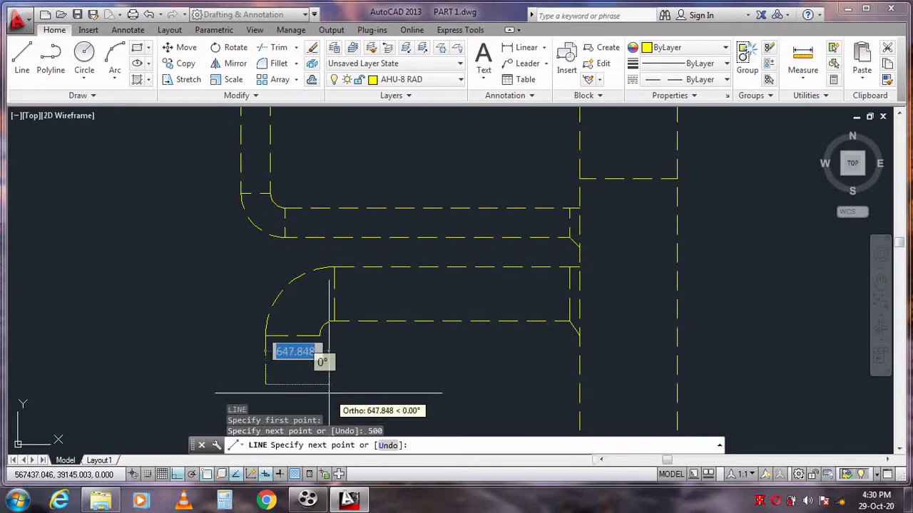
{"action": "type", "text": "550"}
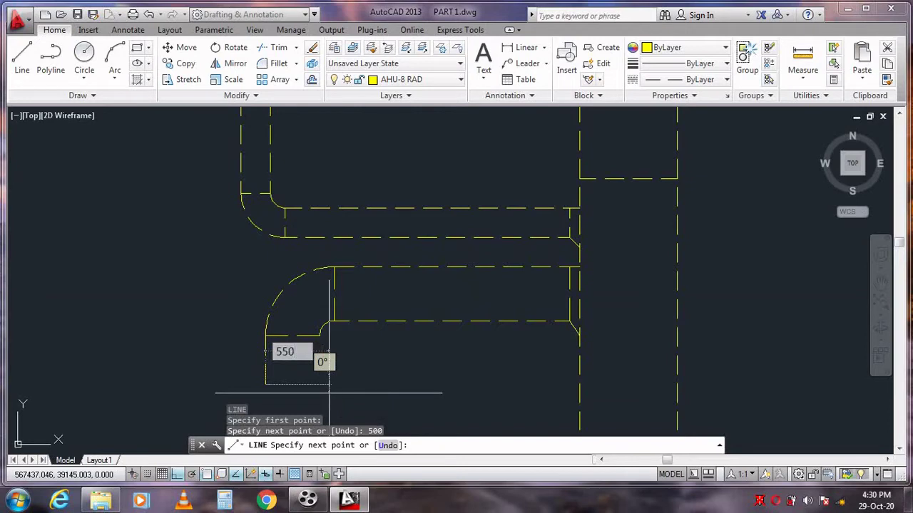
{"action": "key", "text": "Return"}
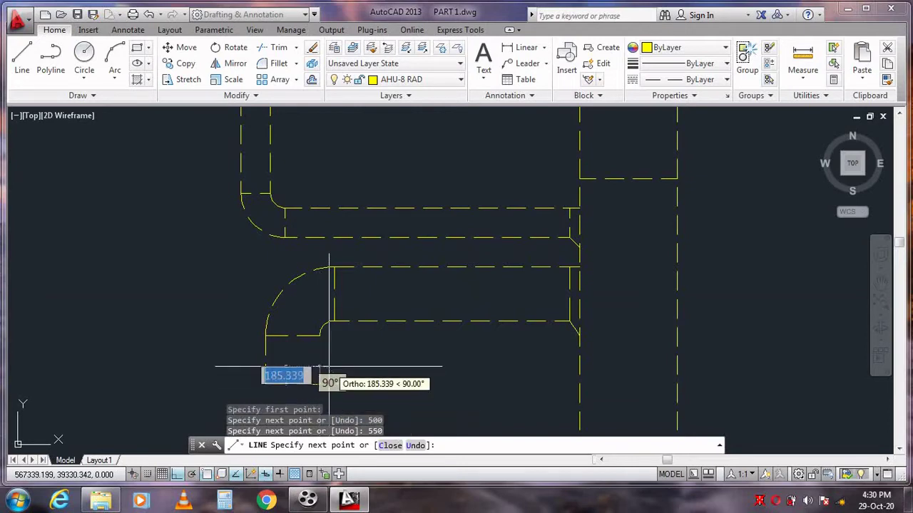
{"action": "type", "text": "500"}
{"action": "key", "text": "Return"}
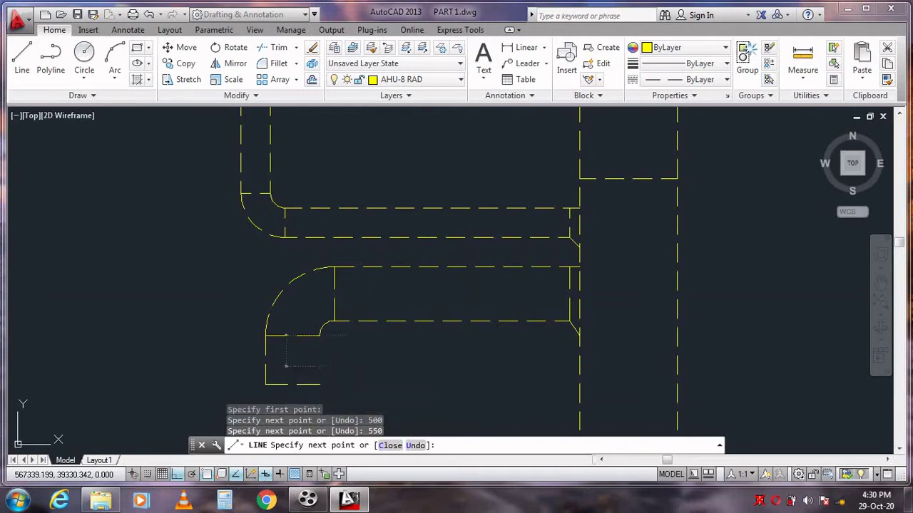
{"action": "key", "text": "Escape"}
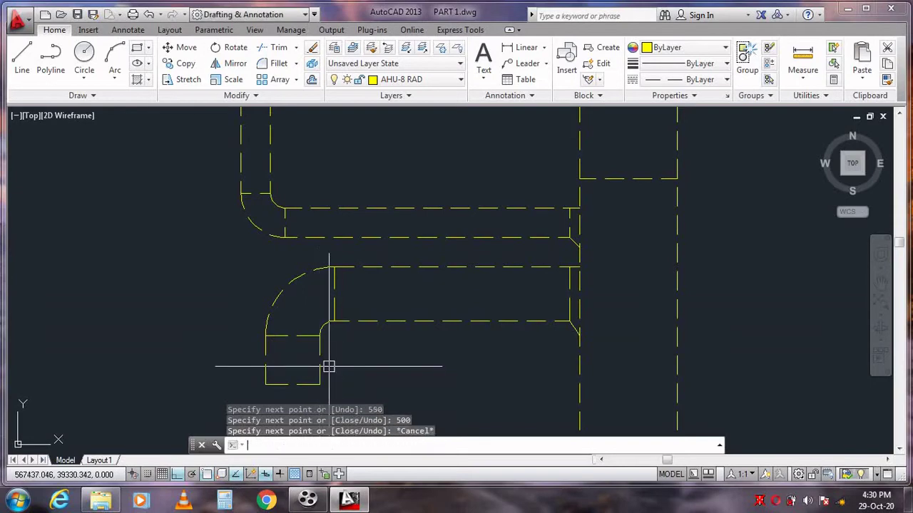
Examine the white grille symbol and its four airflow arrows up close.
{"action": "right_click", "coordinate": [428, 289]}
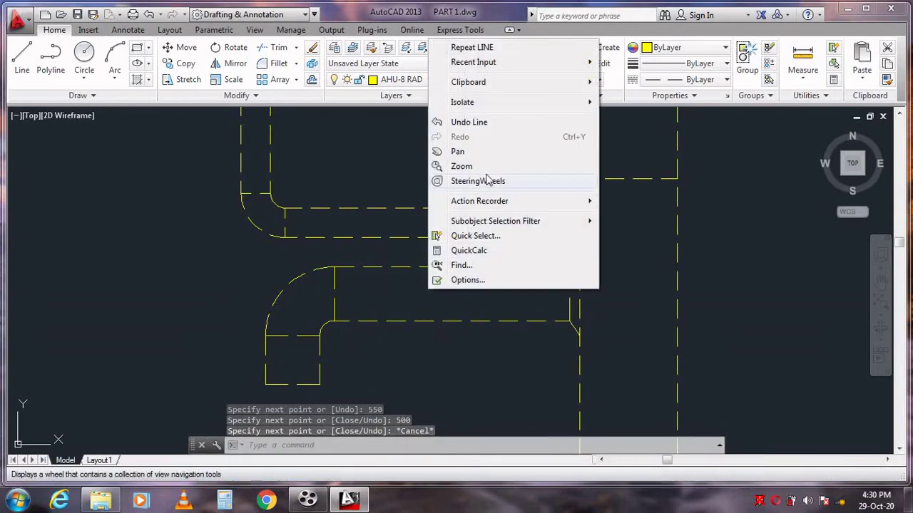
{"action": "left_click", "coordinate": [442, 165]}
{"action": "mouse_move", "coordinate": [467, 255]}
{"action": "left_mouse_down"}
{"action": "mouse_move", "coordinate": [454, 187]}
{"action": "mouse_move", "coordinate": [455, 296]}
{"action": "left_mouse_up"}
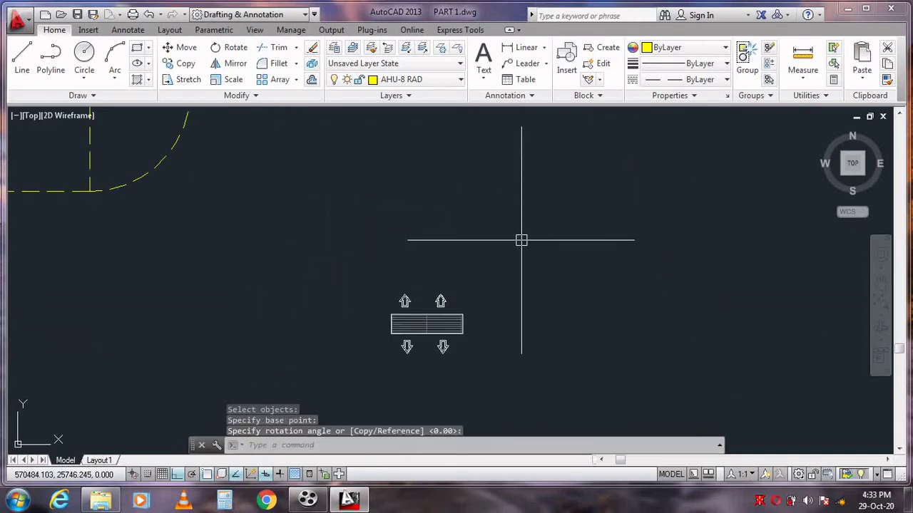
{"action": "right_click", "coordinate": [472, 381]}
{"action": "left_click", "coordinate": [492, 258]}
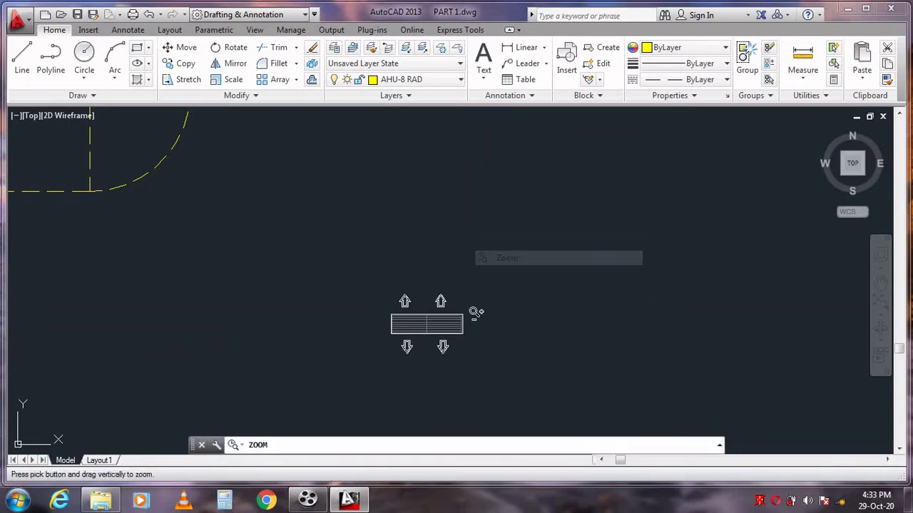
{"action": "mouse_move", "coordinate": [444, 355]}
{"action": "left_mouse_down"}
{"action": "mouse_move", "coordinate": [456, 418]}
{"action": "mouse_move", "coordinate": [446, 235]}
{"action": "left_mouse_up"}
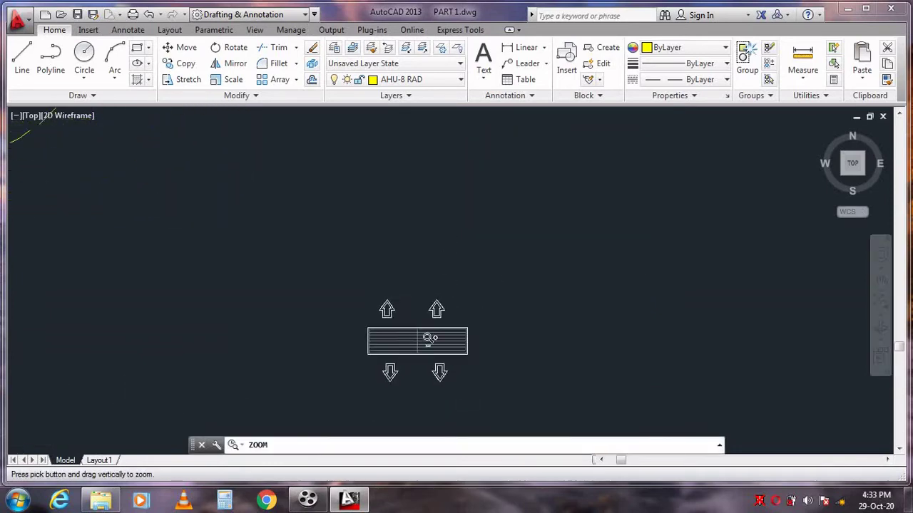
{"action": "left_click_drag", "start_coordinate": [421, 388], "coordinate": [428, 232]}
{"action": "right_click", "coordinate": [425, 236]}
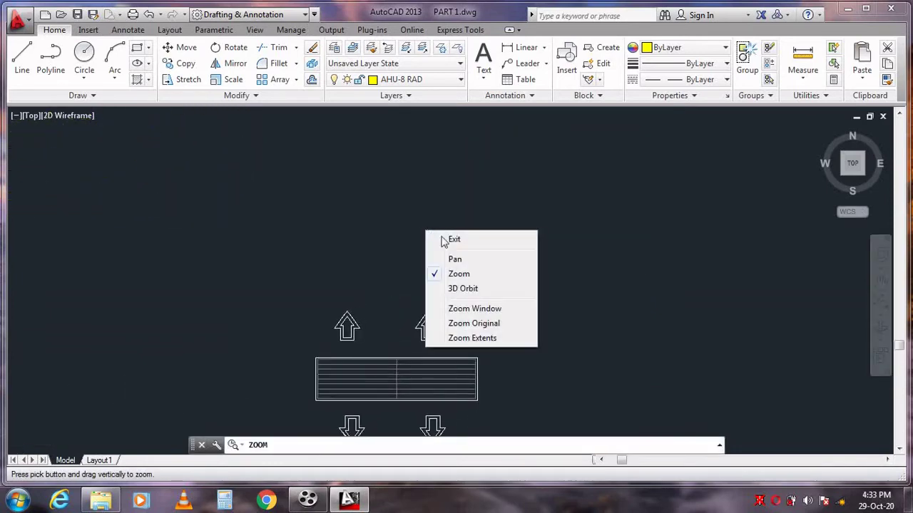
{"action": "left_click", "coordinate": [450, 262]}
{"action": "left_click_drag", "start_coordinate": [397, 344], "coordinate": [381, 249]}
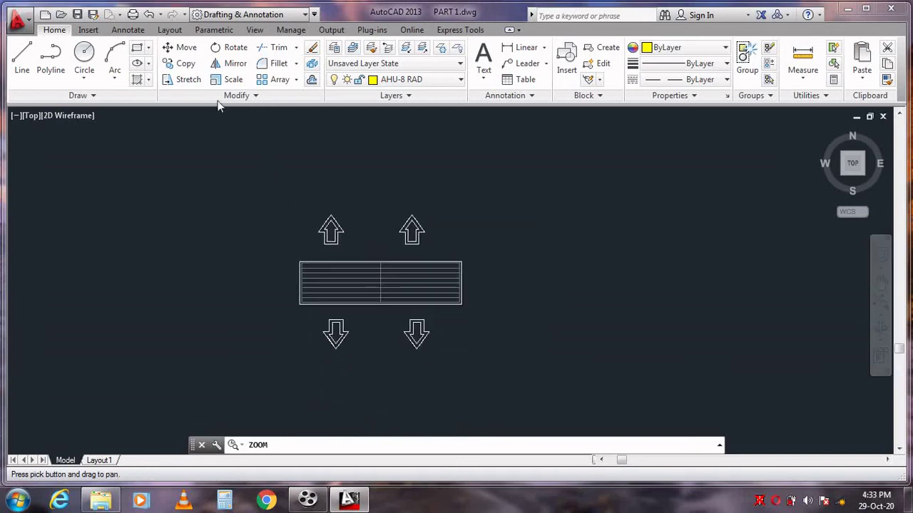
{"action": "left_click", "coordinate": [235, 49]}
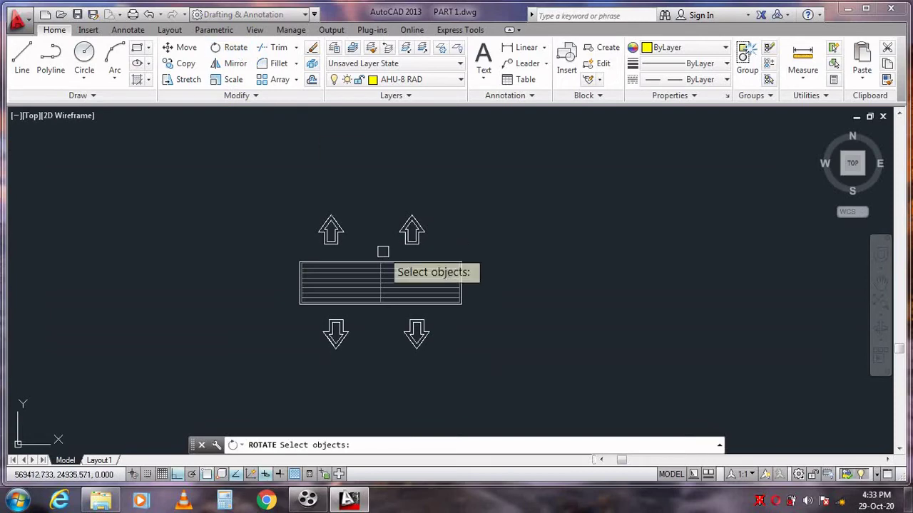
{"action": "left_click", "coordinate": [447, 251]}
{"action": "left_click", "coordinate": [308, 197]}
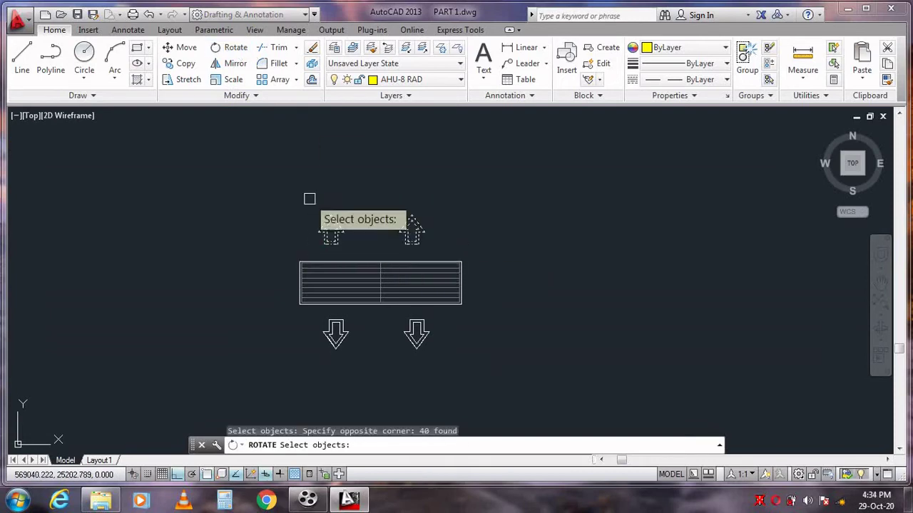
{"action": "left_click", "coordinate": [444, 367]}
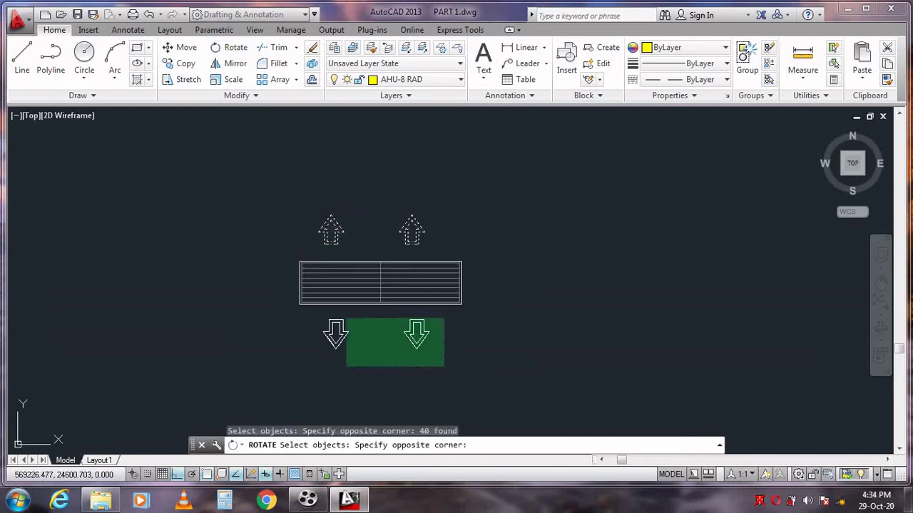
{"action": "left_click", "coordinate": [286, 312]}
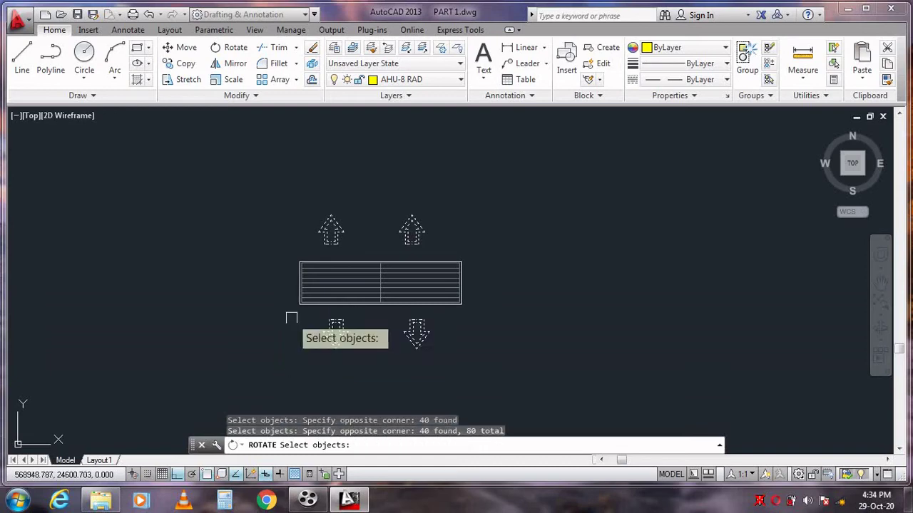
{"action": "key", "text": "Return"}
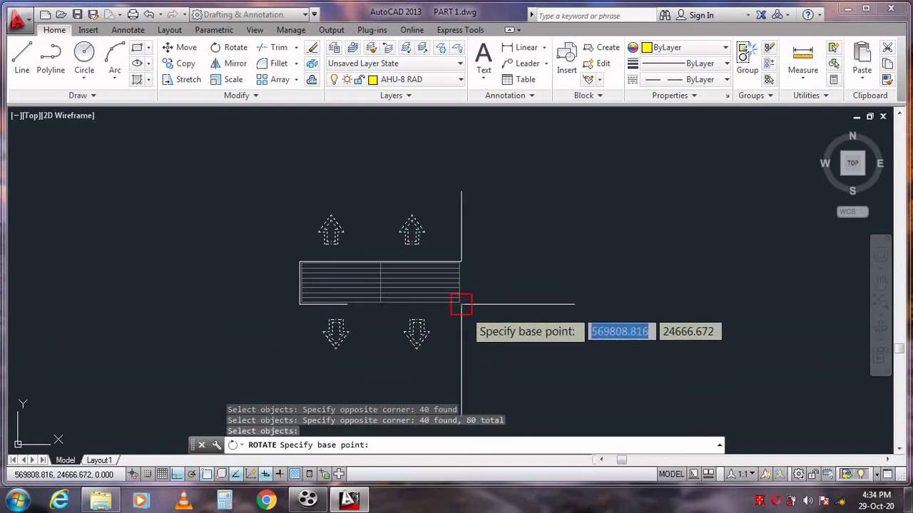
{"action": "left_click", "coordinate": [461, 305]}
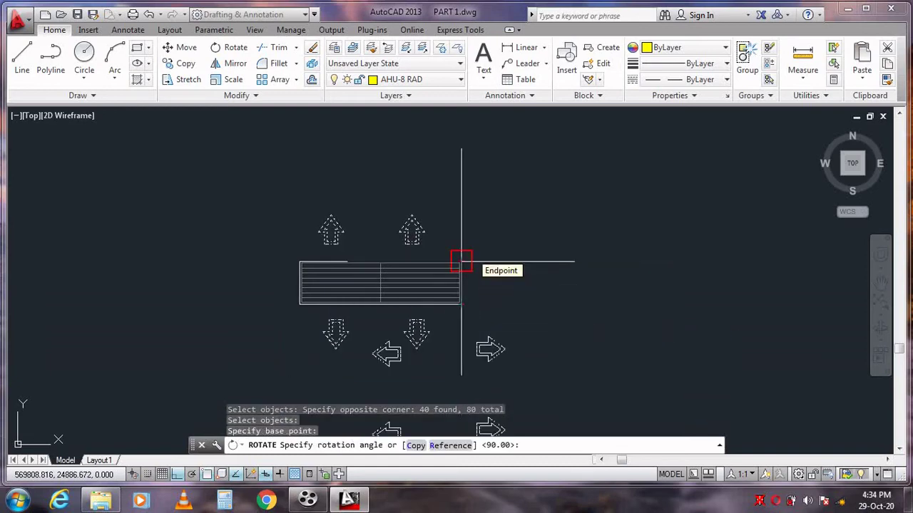
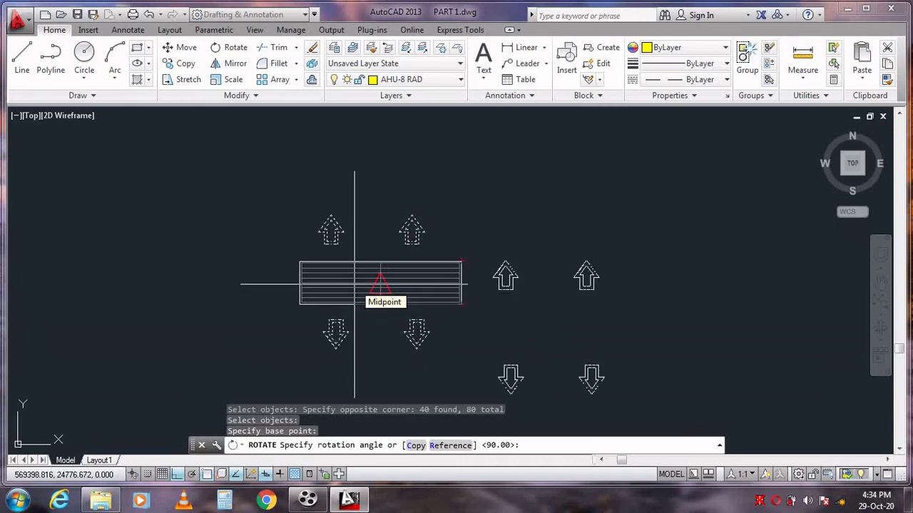
{"action": "key", "text": "Escape"}
Cancel the pending rotation and erase both arrows below the grille and the upper-left arrow, keeping only the upper-right one.
{"action": "left_click", "coordinate": [438, 347]}
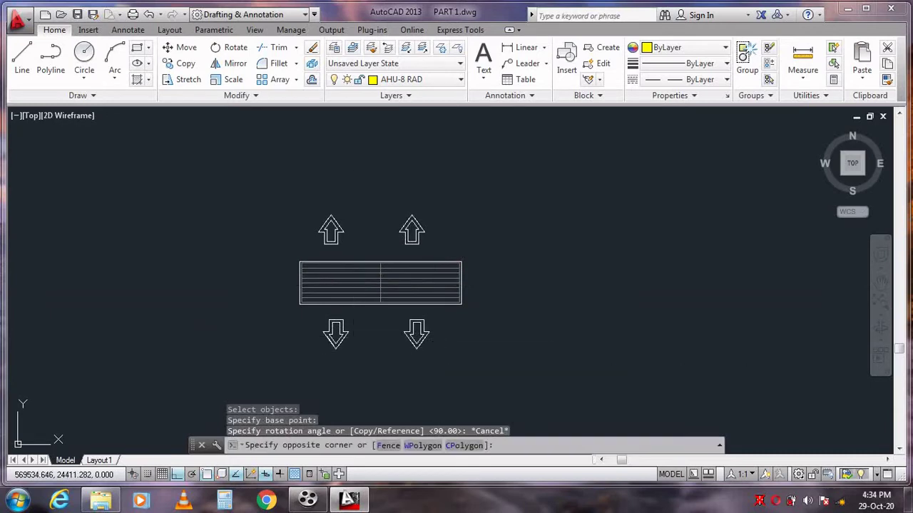
{"action": "left_click", "coordinate": [294, 319]}
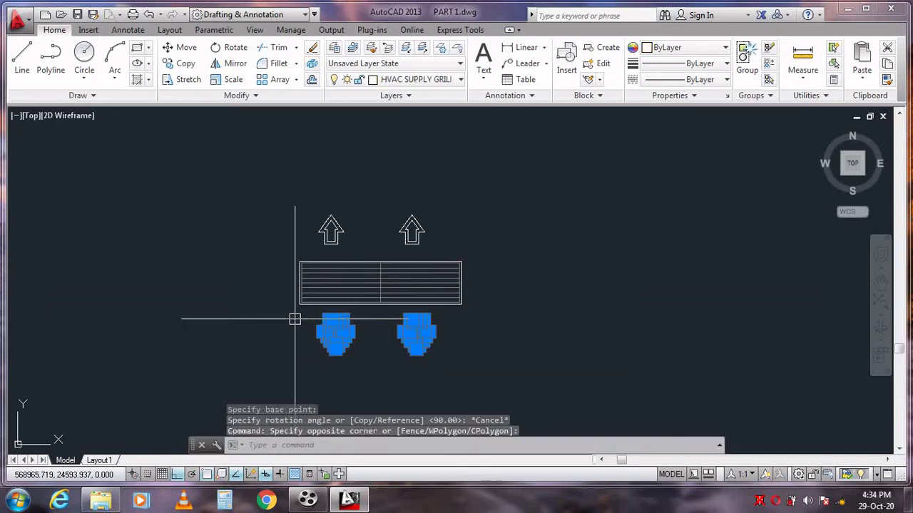
{"action": "key", "text": "Delete"}
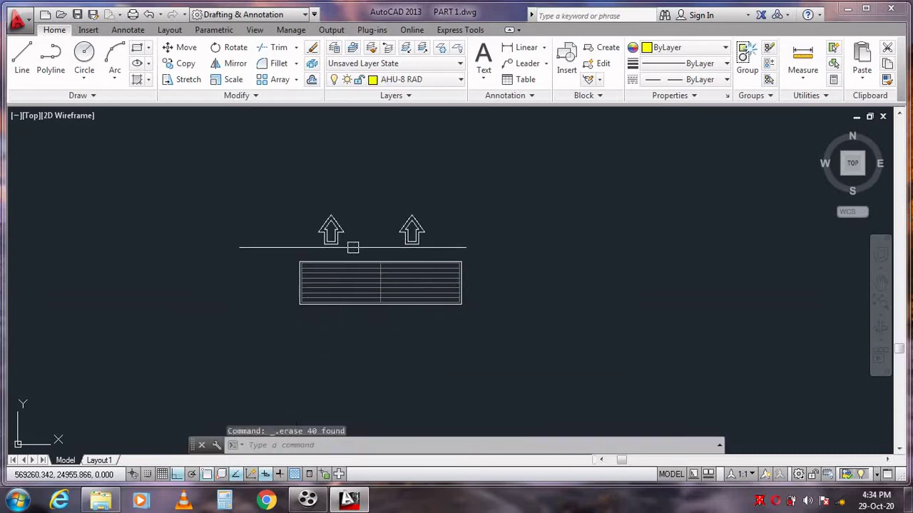
{"action": "left_click", "coordinate": [352, 247]}
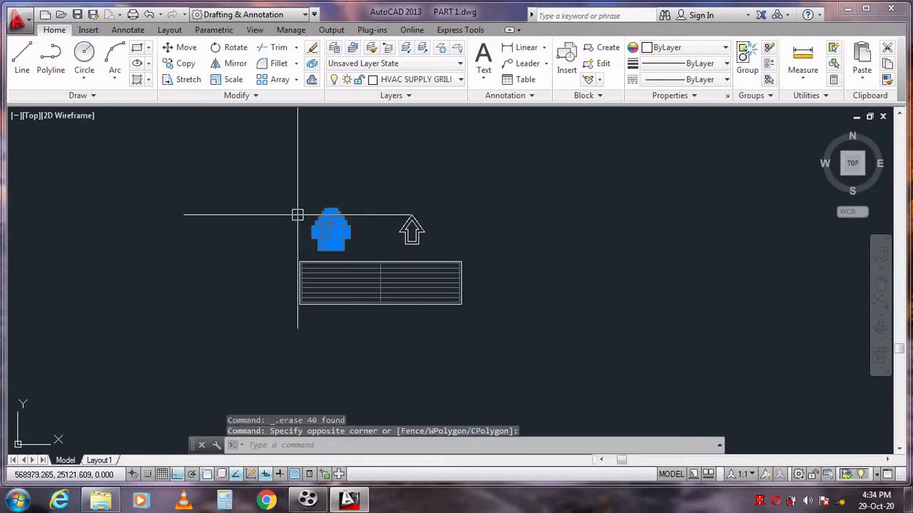
{"action": "key", "text": "Delete"}
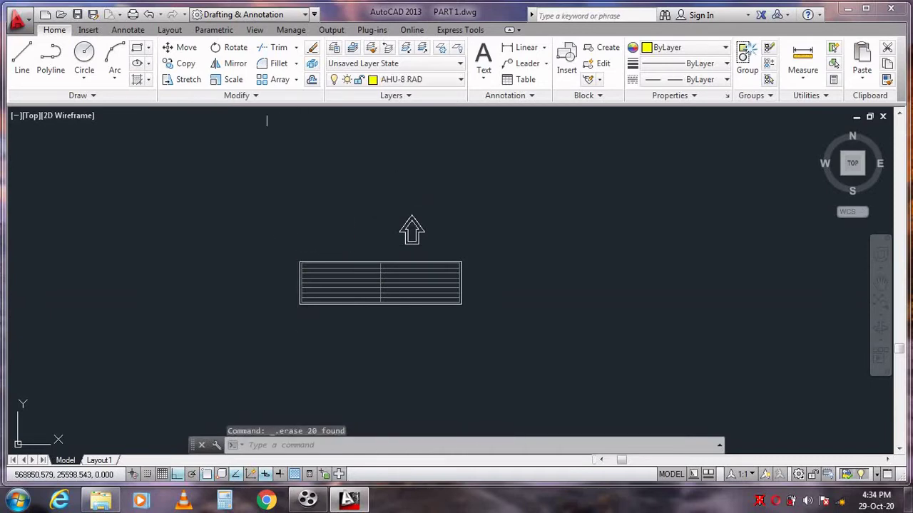
Rotate the remaining arrow about the grille's upper-right corner so that it points down.
{"action": "left_click", "coordinate": [230, 47]}
{"action": "left_click", "coordinate": [431, 247]}
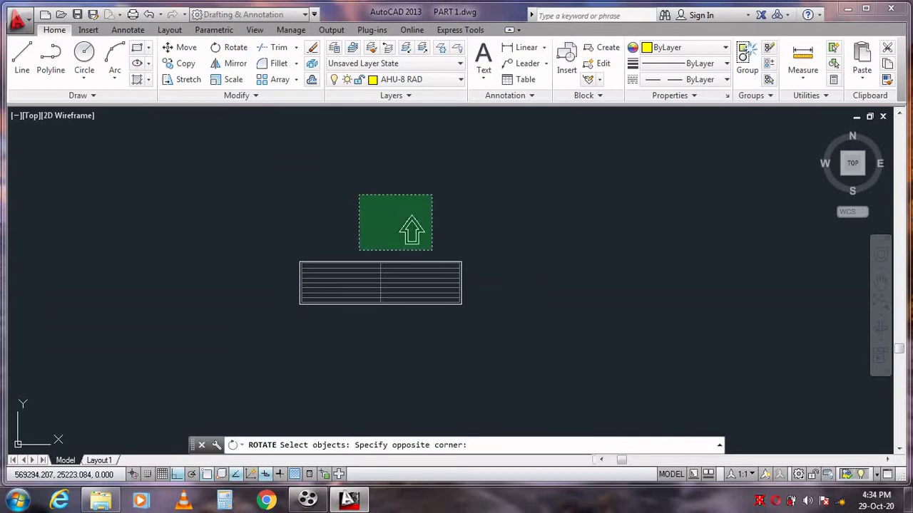
{"action": "left_click", "coordinate": [361, 195]}
{"action": "key", "text": "Return"}
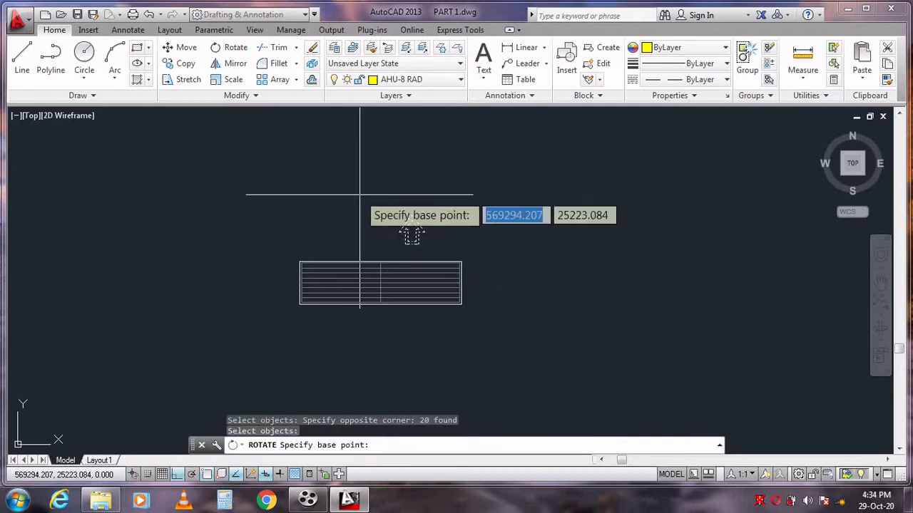
{"action": "left_click", "coordinate": [461, 262]}
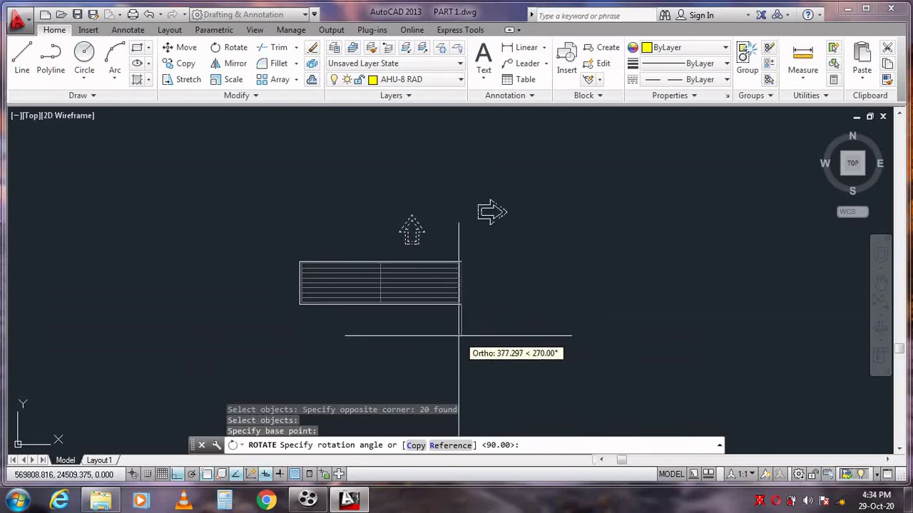
{"action": "key", "text": "Escape"}
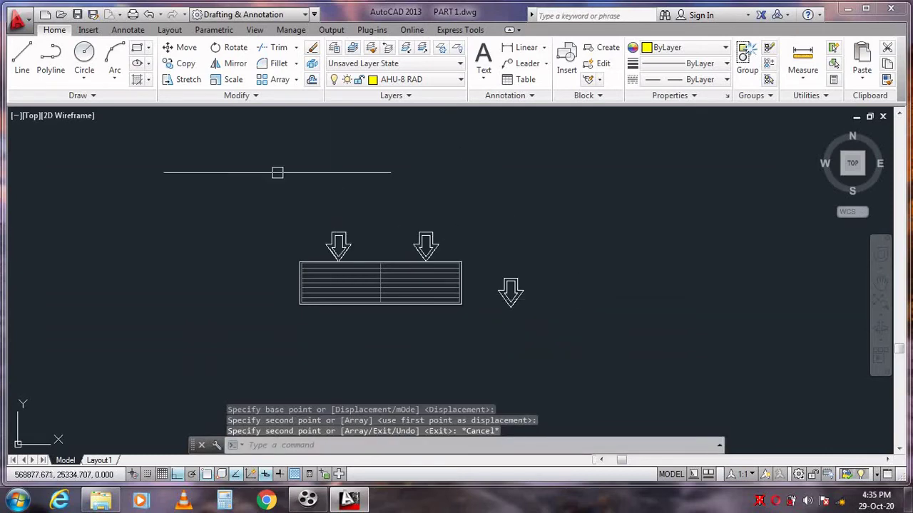
Rotate the spare arrow beside the grille's right end so that it points up.
{"action": "left_click", "coordinate": [220, 53]}
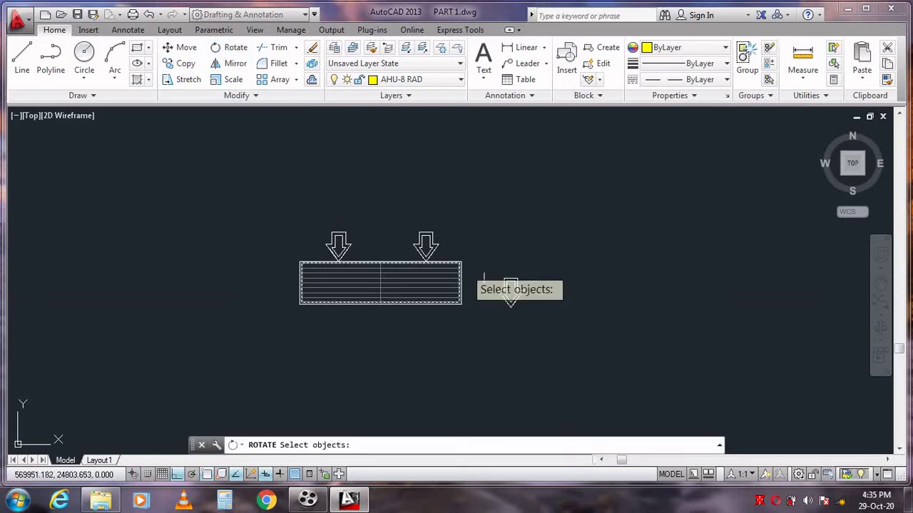
{"action": "left_click", "coordinate": [533, 318]}
{"action": "left_click", "coordinate": [486, 261]}
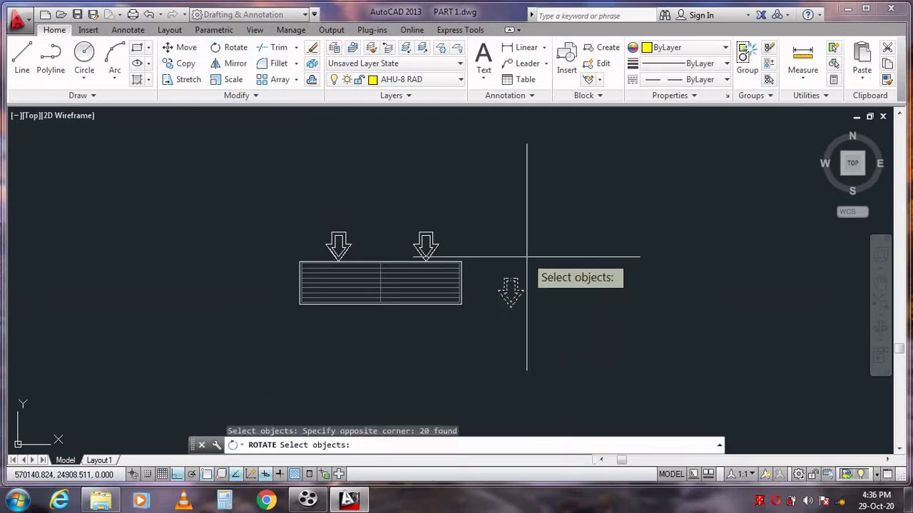
{"action": "key", "text": "Return"}
{"action": "left_click", "coordinate": [517, 288]}
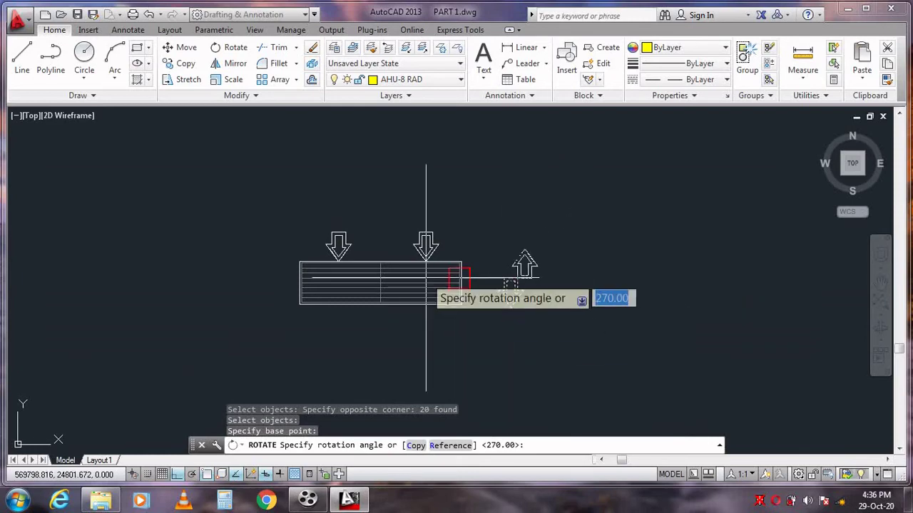
{"action": "key", "text": "Return"}
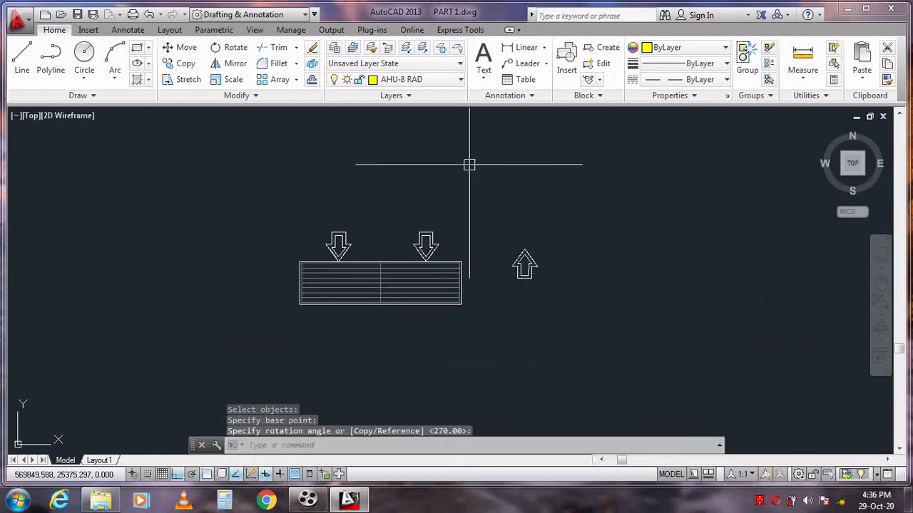
Copy the upward arrow about 366 straight down, below the level of the grille.
{"action": "left_click", "coordinate": [186, 63]}
{"action": "left_click", "coordinate": [554, 292]}
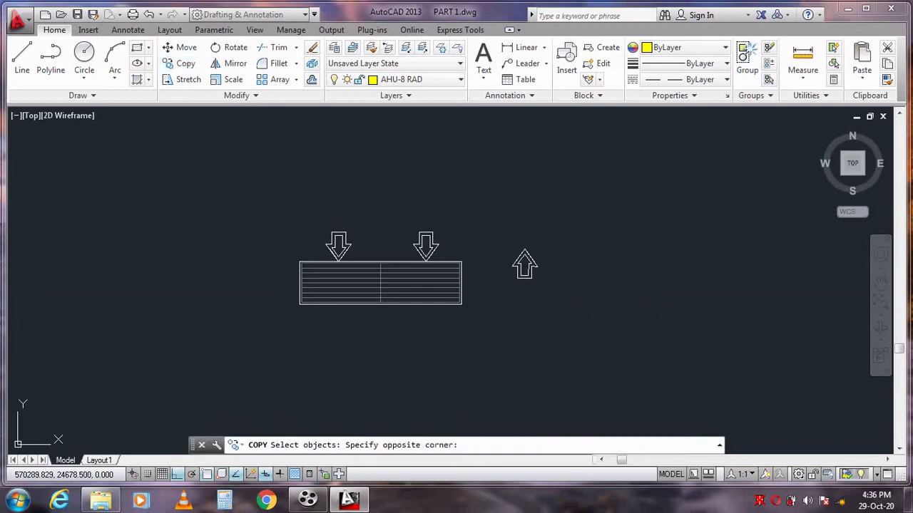
{"action": "left_click", "coordinate": [480, 209]}
{"action": "key", "text": "Return"}
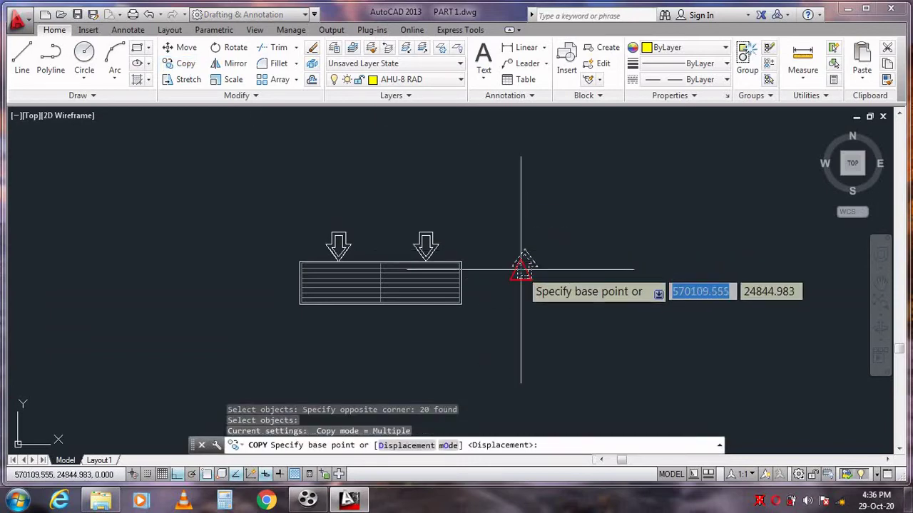
{"action": "left_click", "coordinate": [524, 265]}
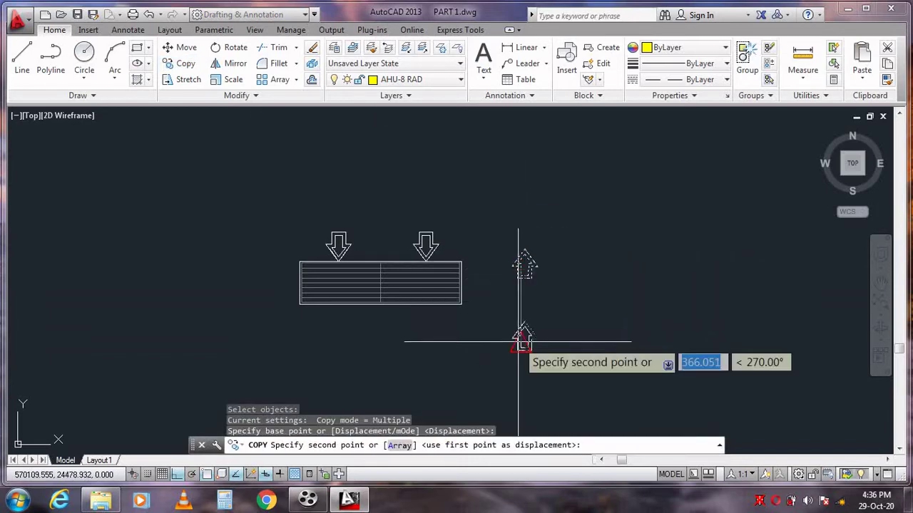
{"action": "left_click", "coordinate": [520, 341]}
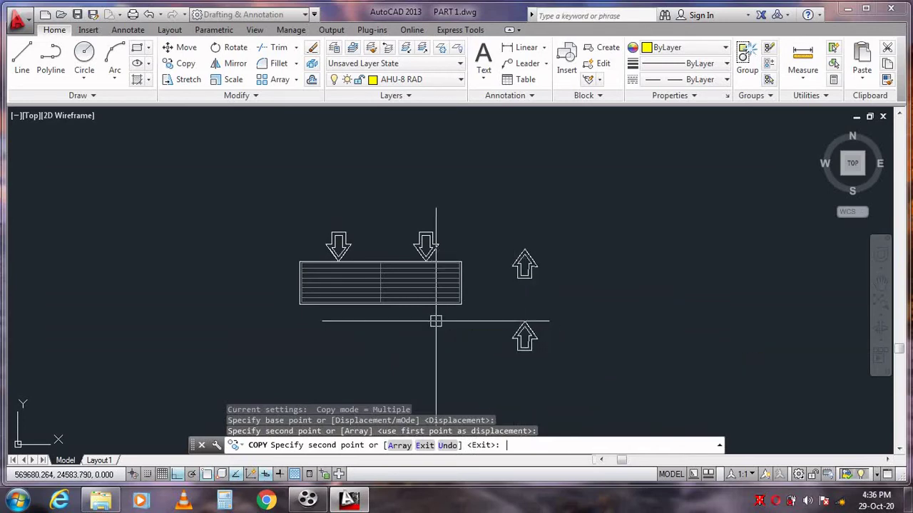
{"action": "key", "text": "Escape"}
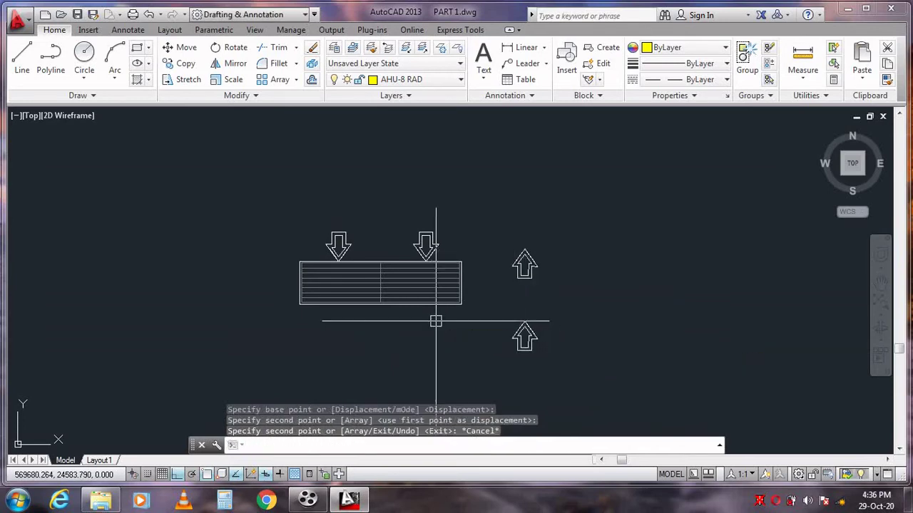
Move the lower copied arrow about 463 horizontally to the left, under the grille's right half.
{"action": "left_click", "coordinate": [184, 49]}
{"action": "left_click", "coordinate": [540, 361]}
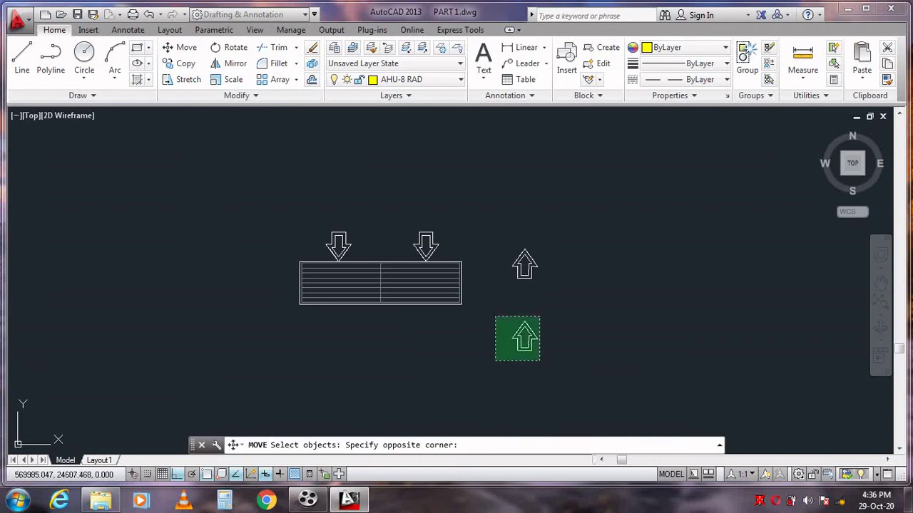
{"action": "left_click", "coordinate": [495, 317]}
{"action": "key", "text": "Return"}
{"action": "left_click", "coordinate": [511, 335]}
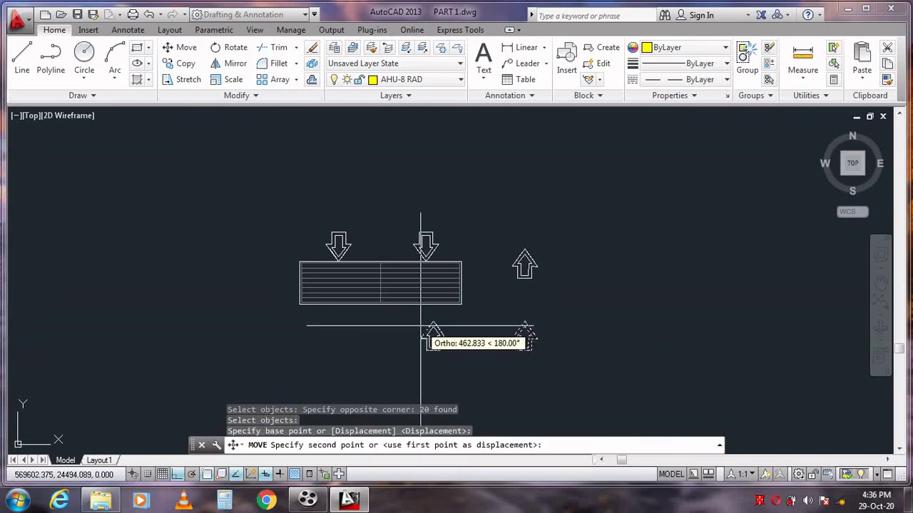
{"action": "left_click", "coordinate": [421, 326]}
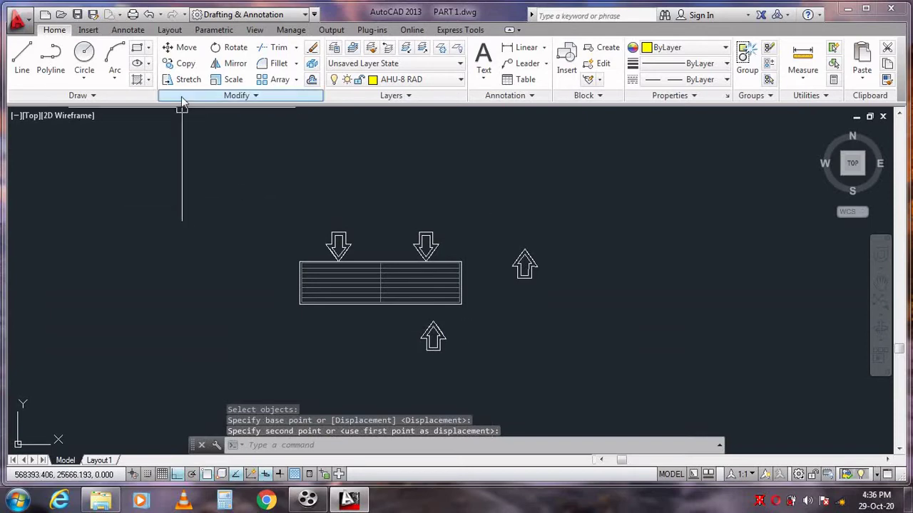
Try to move the arrow under the grille slightly from its current position.
{"action": "left_click", "coordinate": [187, 50]}
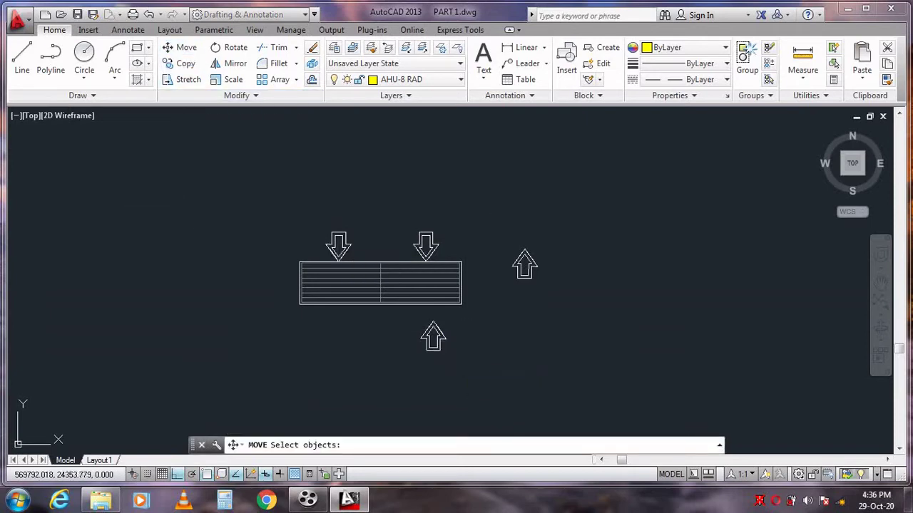
{"action": "left_click", "coordinate": [458, 368]}
{"action": "left_click", "coordinate": [416, 319]}
{"action": "key", "text": "Return"}
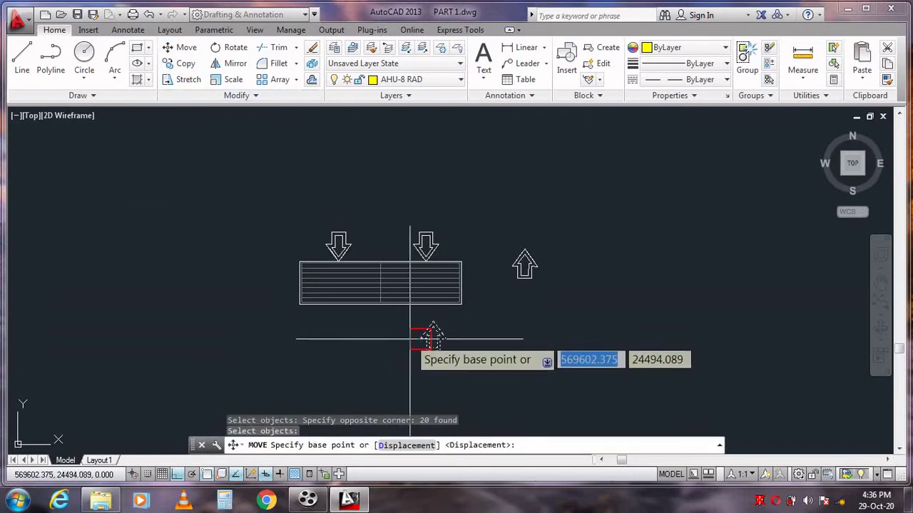
{"action": "left_click", "coordinate": [412, 330]}
{"action": "left_click", "coordinate": [409, 328]}
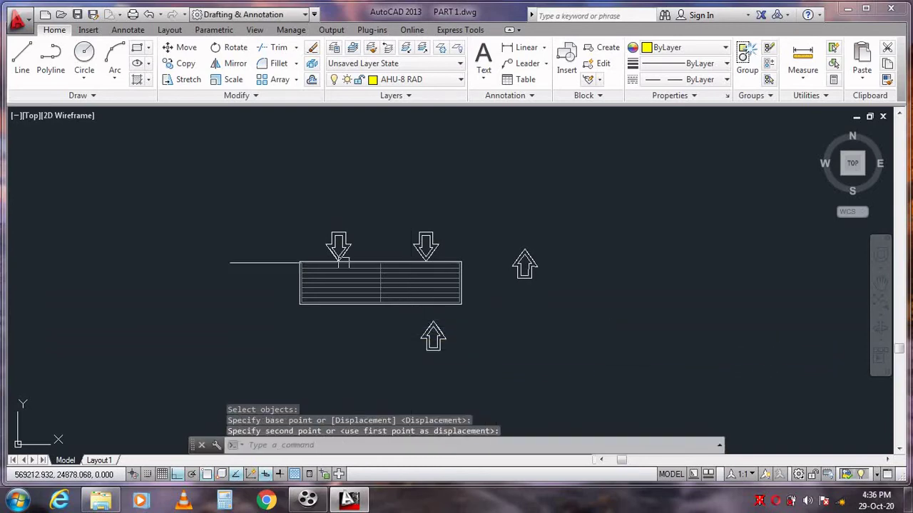
Move the lower arrow about 67 up and slightly left, close to the grille's bottom edge beneath the upper-right arrow.
{"action": "left_click", "coordinate": [189, 47]}
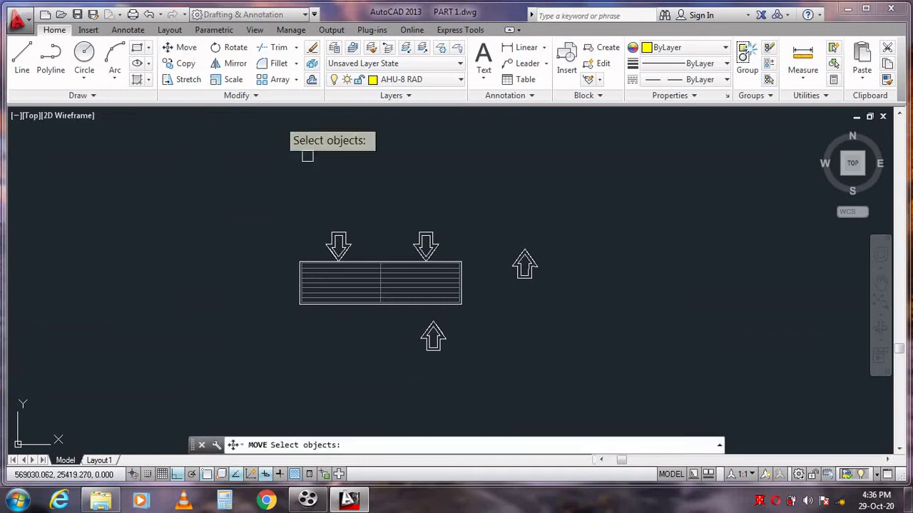
{"action": "left_click", "coordinate": [447, 359]}
{"action": "left_click", "coordinate": [416, 317]}
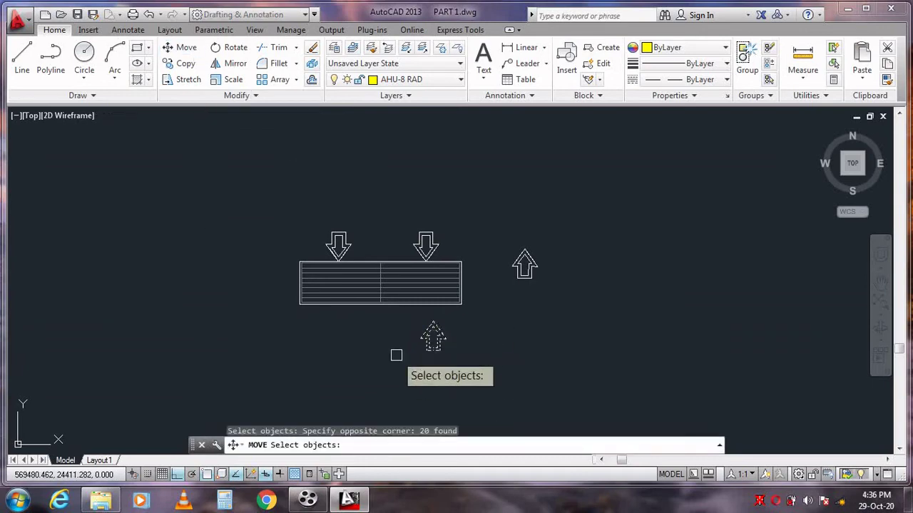
{"action": "key", "text": "Return"}
{"action": "left_click", "coordinate": [427, 349]}
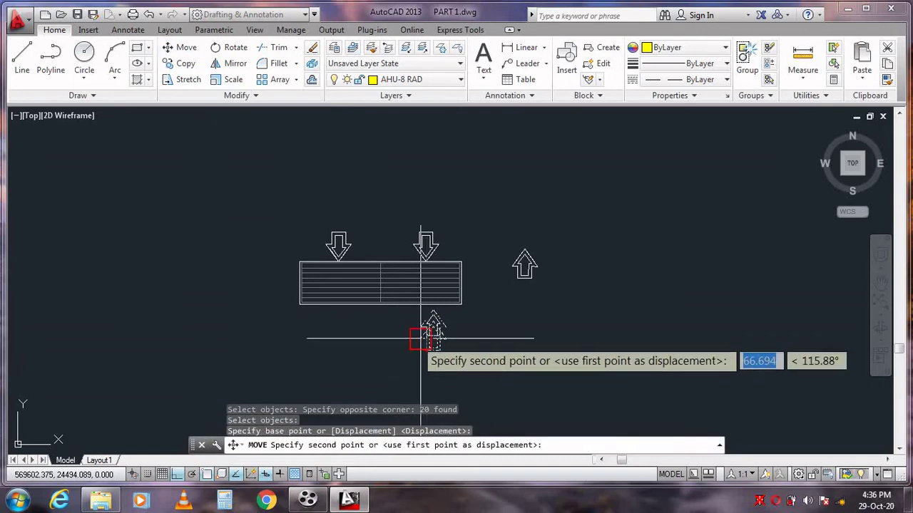
{"action": "left_click", "coordinate": [417, 340]}
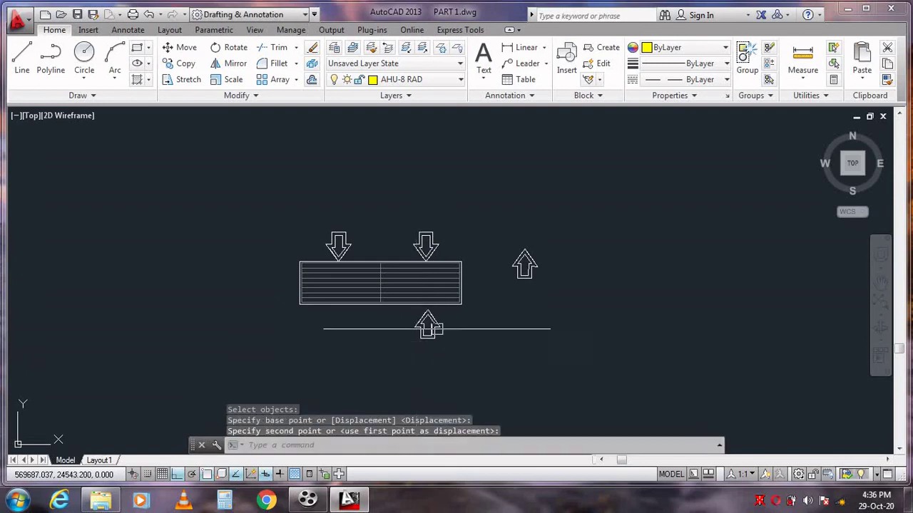
Copy the lower arrow horizontally to the left, placing the copy beneath the grille's upper-left arrow.
{"action": "left_click", "coordinate": [184, 63]}
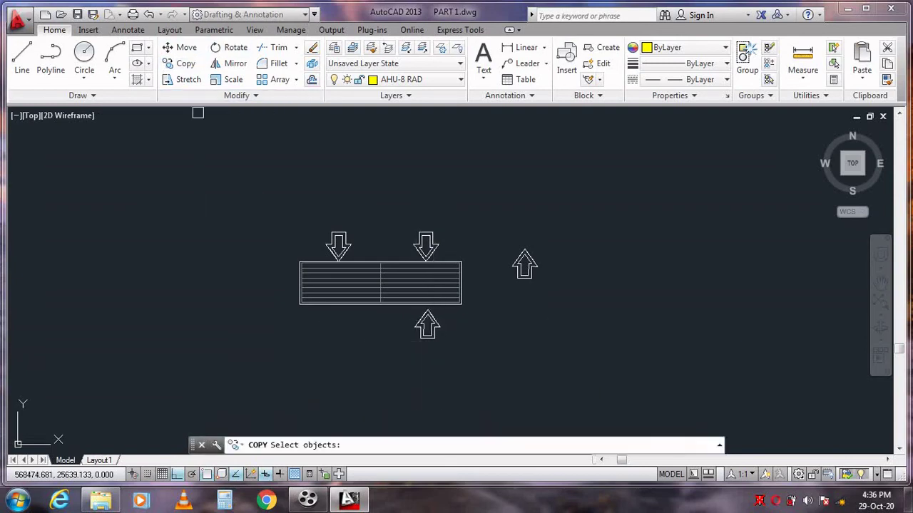
{"action": "left_click", "coordinate": [452, 362]}
{"action": "left_click", "coordinate": [402, 316]}
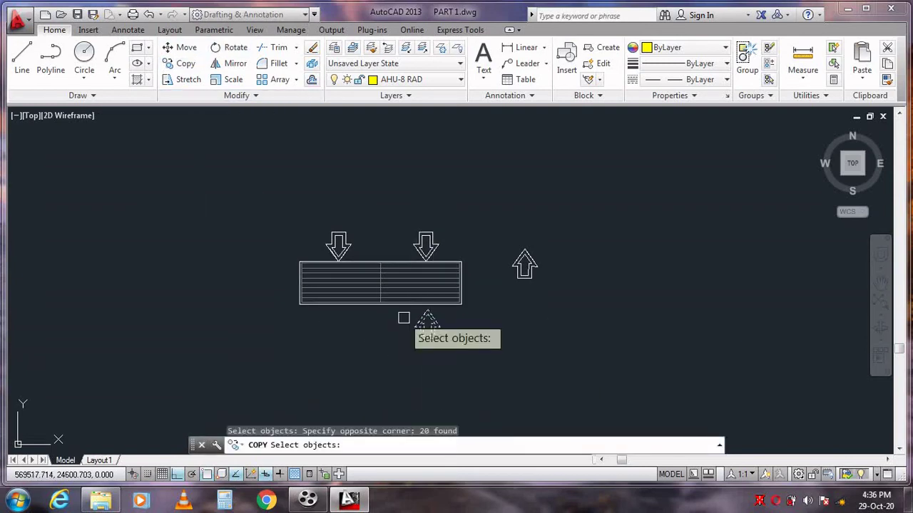
{"action": "key", "text": "Return"}
{"action": "left_click", "coordinate": [419, 319]}
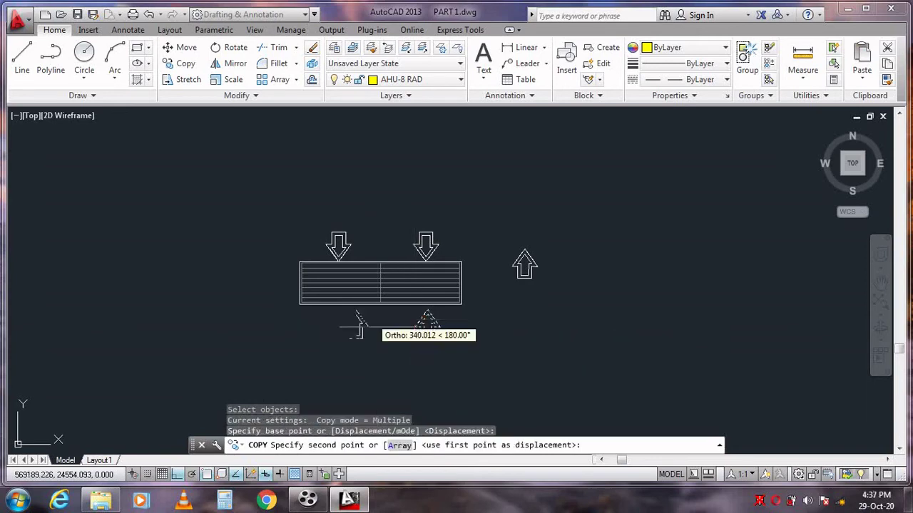
{"action": "left_click", "coordinate": [327, 305]}
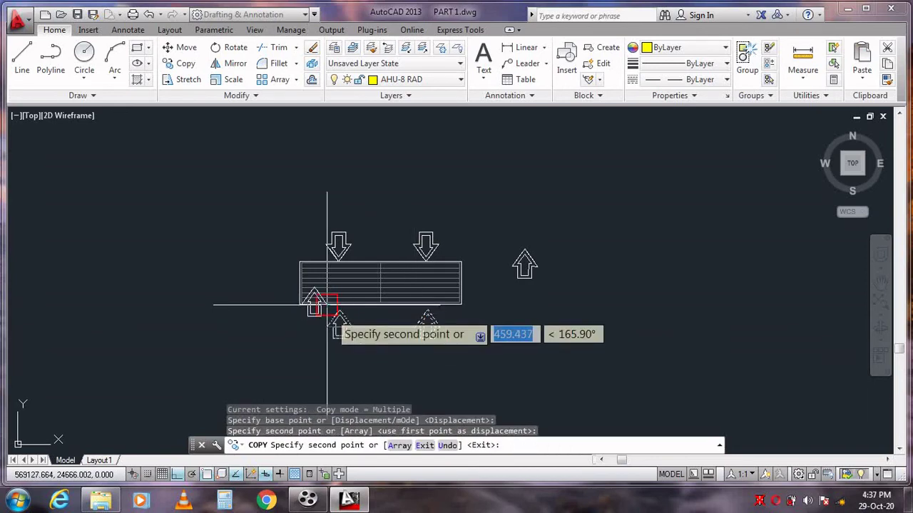
{"action": "key", "text": "ctrl+z"}
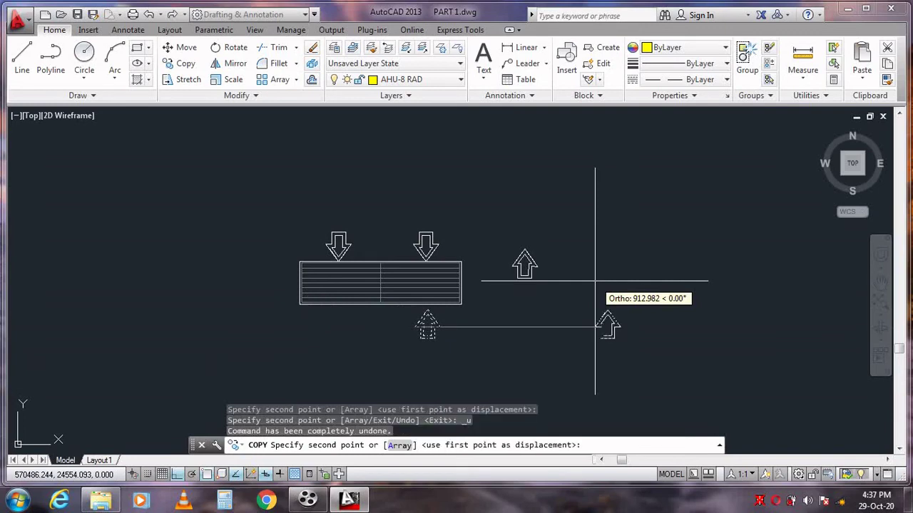
{"action": "left_click", "coordinate": [333, 323]}
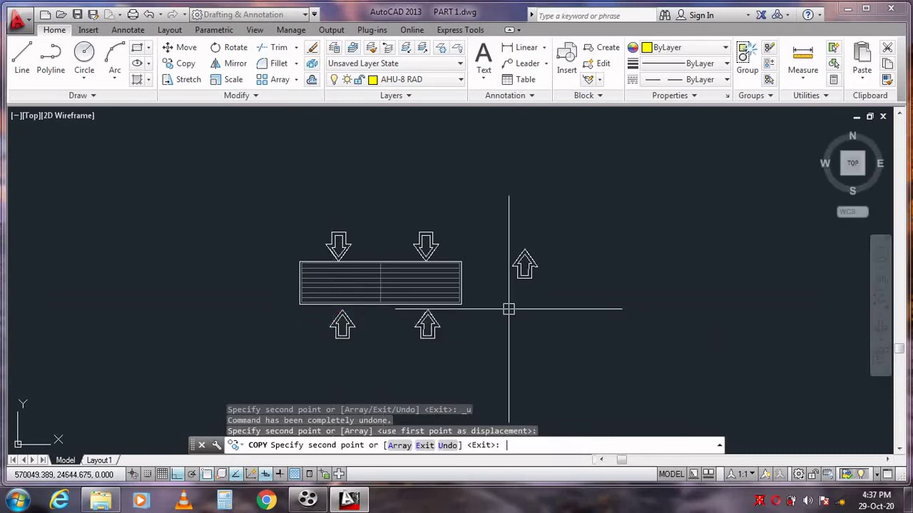
{"action": "key", "text": "Escape"}
Erase the spare upward arrow standing to the right of the return air grille.
{"action": "left_click", "coordinate": [586, 311]}
{"action": "left_click", "coordinate": [488, 222]}
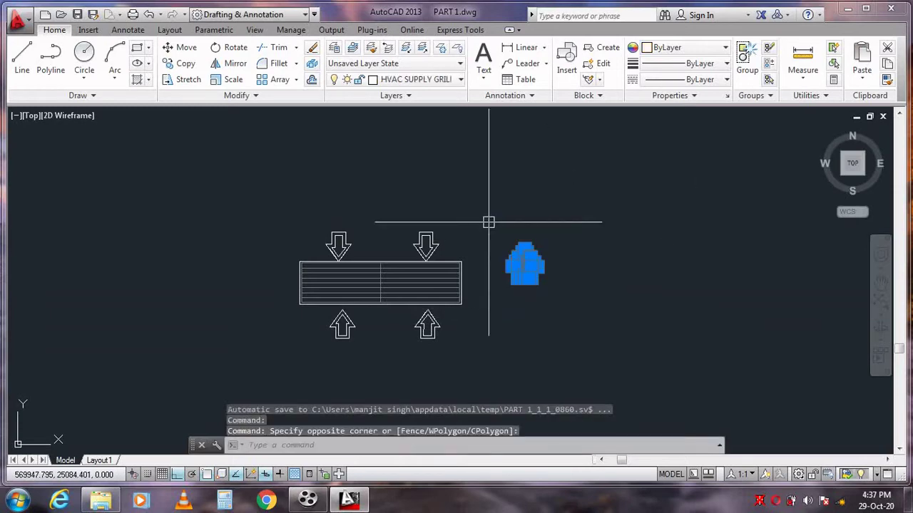
{"action": "key", "text": "Delete"}
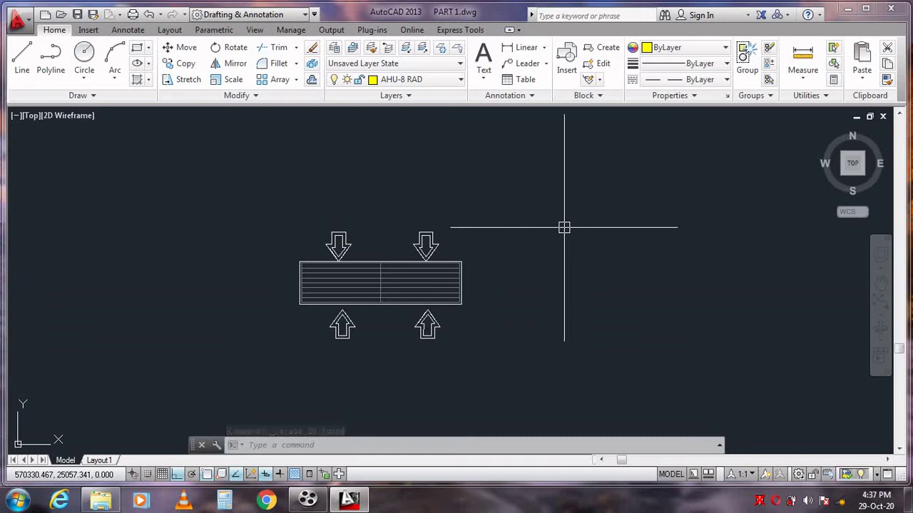
Copy the complete return air grille with its four arrows horizontally to the right by about 3950.
{"action": "right_click", "coordinate": [565, 234]}
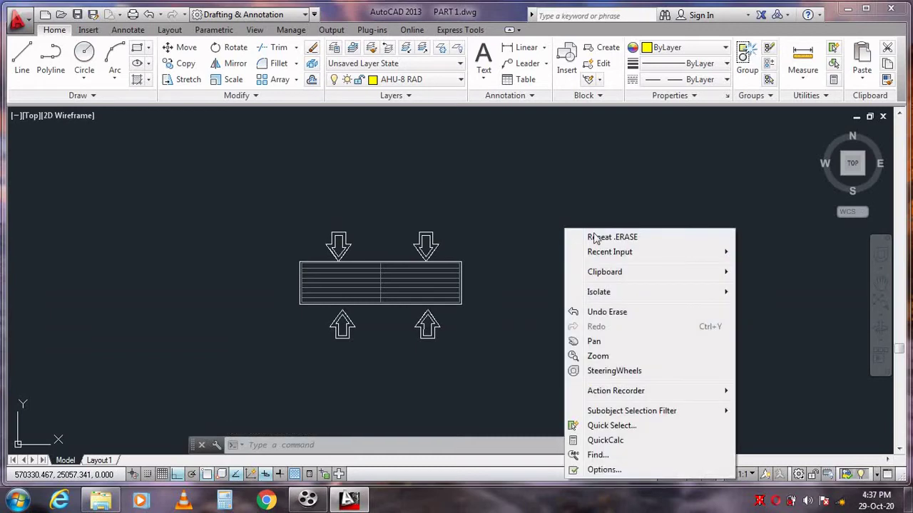
{"action": "left_click", "coordinate": [599, 347]}
{"action": "right_click", "coordinate": [548, 307]}
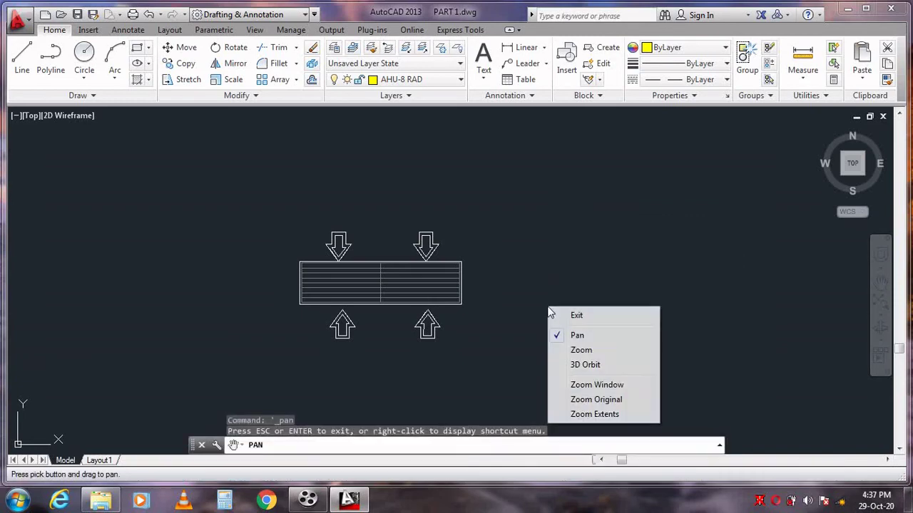
{"action": "left_click", "coordinate": [586, 351]}
{"action": "mouse_move", "coordinate": [581, 358]}
{"action": "left_mouse_down"}
{"action": "mouse_move", "coordinate": [580, 290]}
{"action": "mouse_move", "coordinate": [578, 364]}
{"action": "left_mouse_up"}
{"action": "left_click_drag", "start_coordinate": [547, 284], "coordinate": [561, 464]}
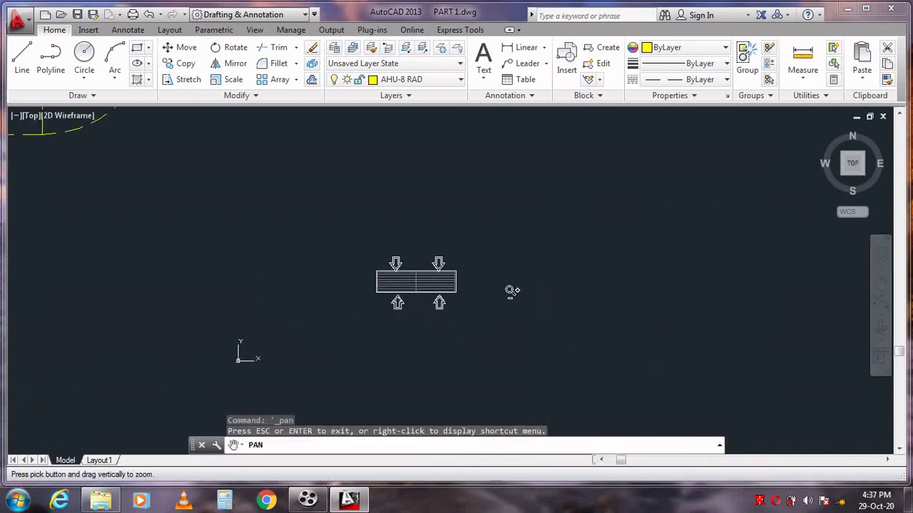
{"action": "left_click_drag", "start_coordinate": [512, 291], "coordinate": [521, 391]}
{"action": "left_click_drag", "start_coordinate": [482, 296], "coordinate": [491, 398]}
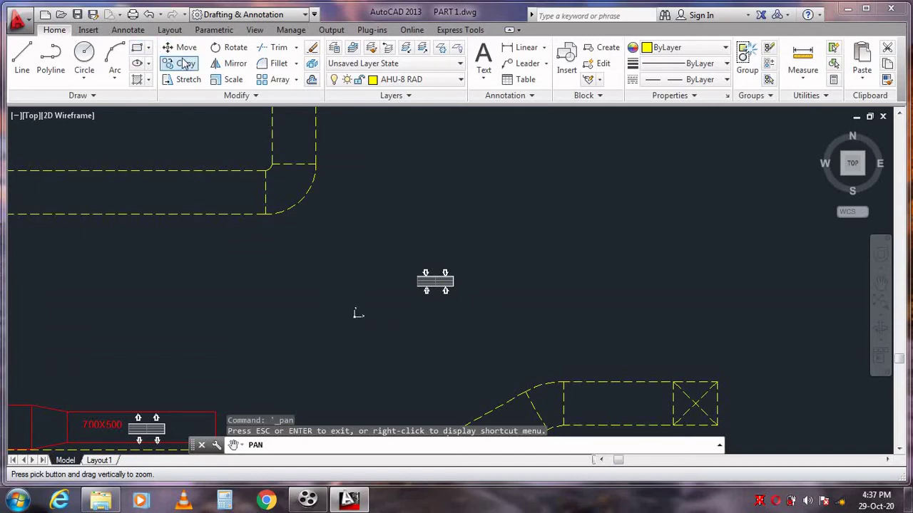
{"action": "left_click", "coordinate": [235, 47]}
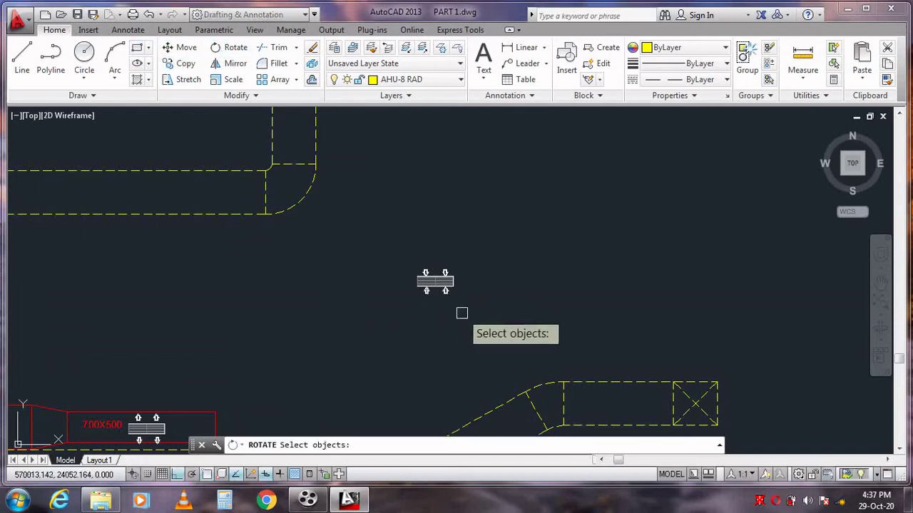
{"action": "left_click", "coordinate": [178, 64]}
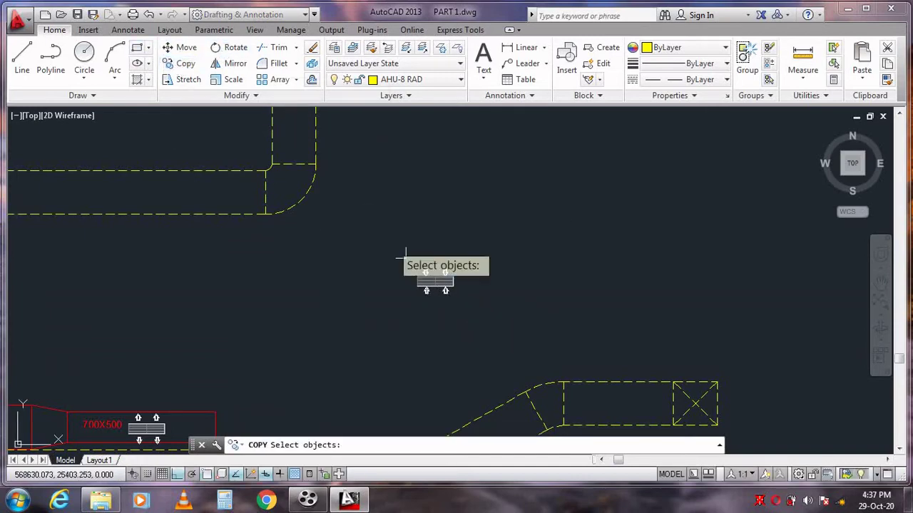
{"action": "left_click", "coordinate": [476, 325]}
{"action": "left_click", "coordinate": [387, 226]}
{"action": "key", "text": "Return"}
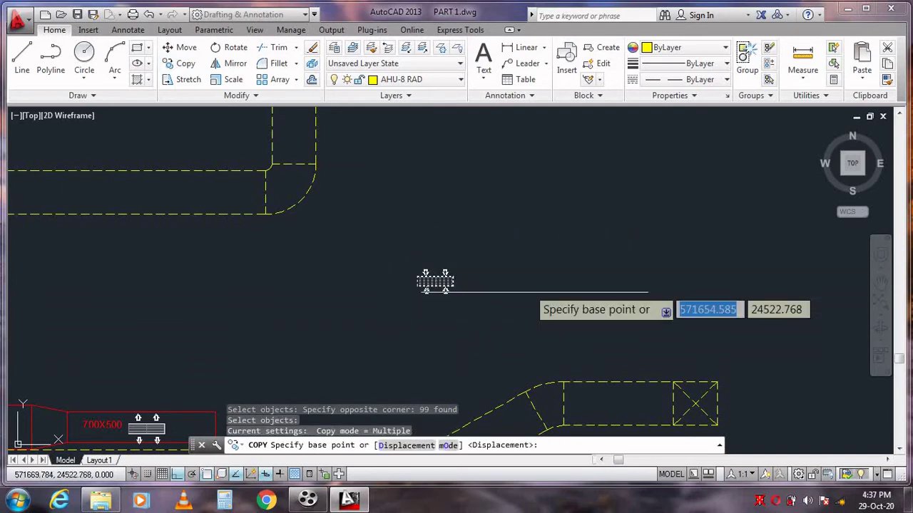
{"action": "left_click", "coordinate": [460, 291]}
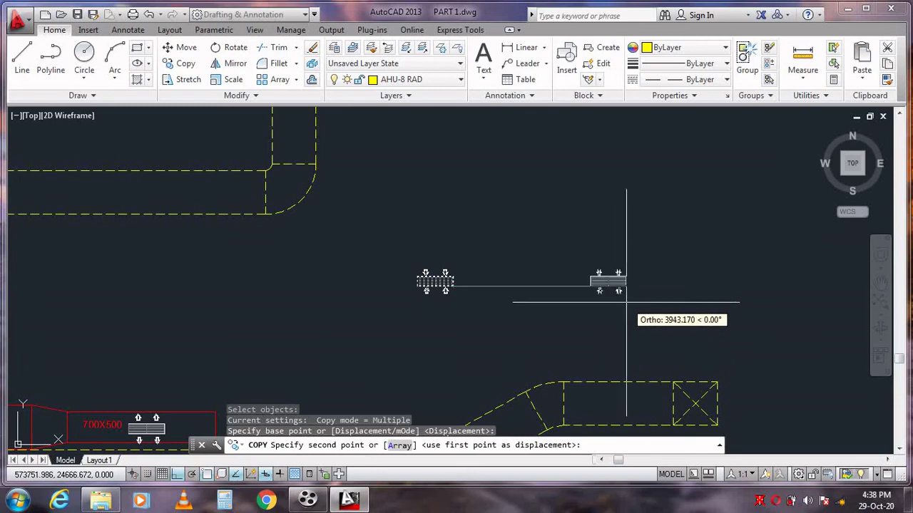
{"action": "left_click", "coordinate": [623, 289]}
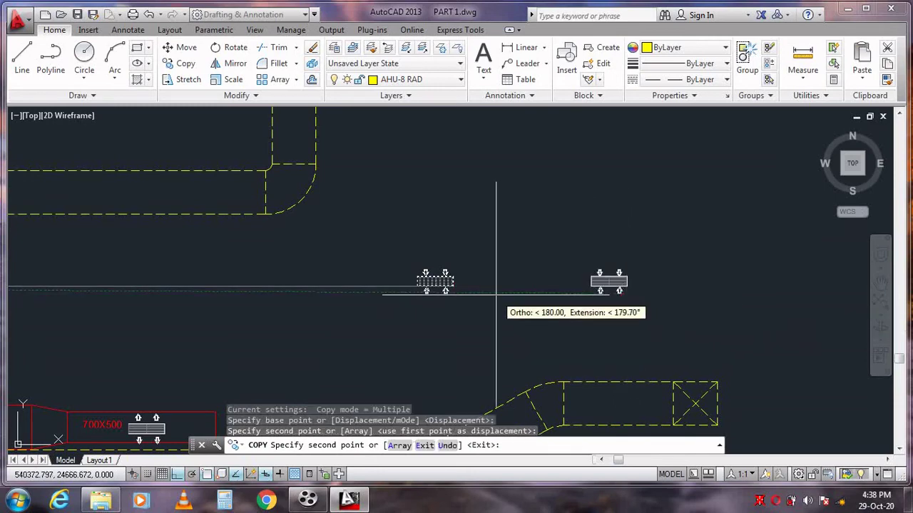
{"action": "key", "text": "Escape"}
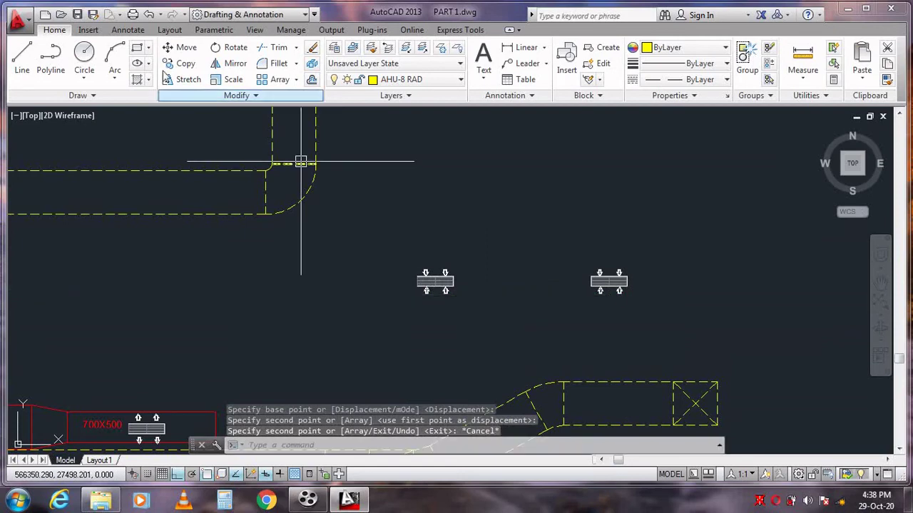
Rotate the original return air grille 90 degrees about its upper-right corner so it stands vertically.
{"action": "left_click", "coordinate": [227, 54]}
{"action": "left_click", "coordinate": [489, 325]}
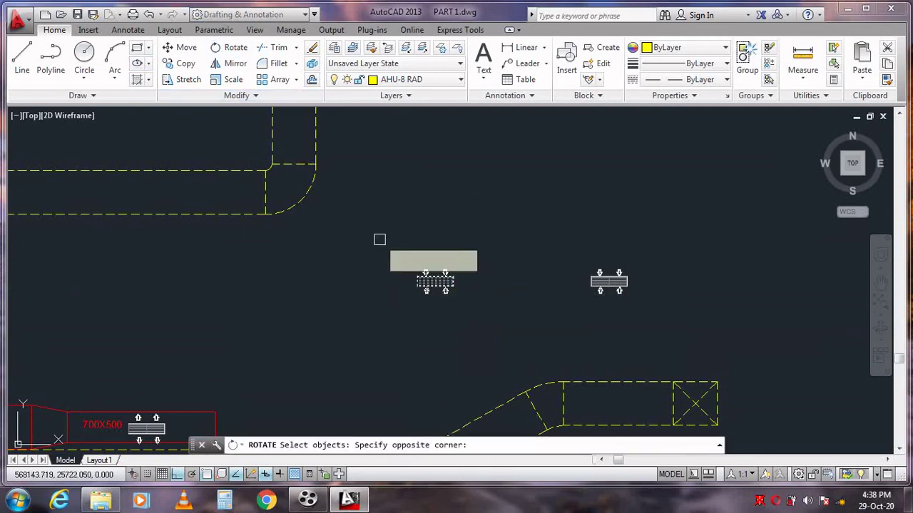
{"action": "left_click", "coordinate": [385, 241]}
{"action": "key", "text": "Return"}
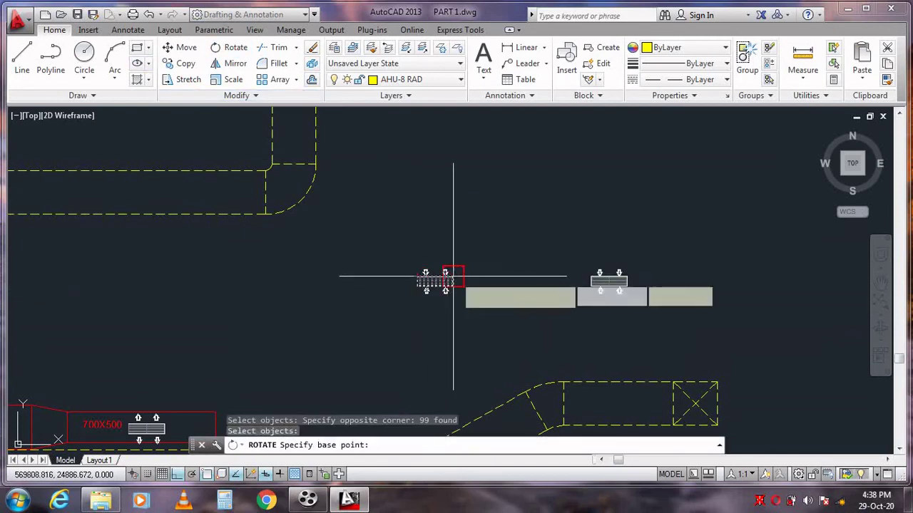
{"action": "left_click", "coordinate": [453, 277]}
{"action": "left_click", "coordinate": [440, 190]}
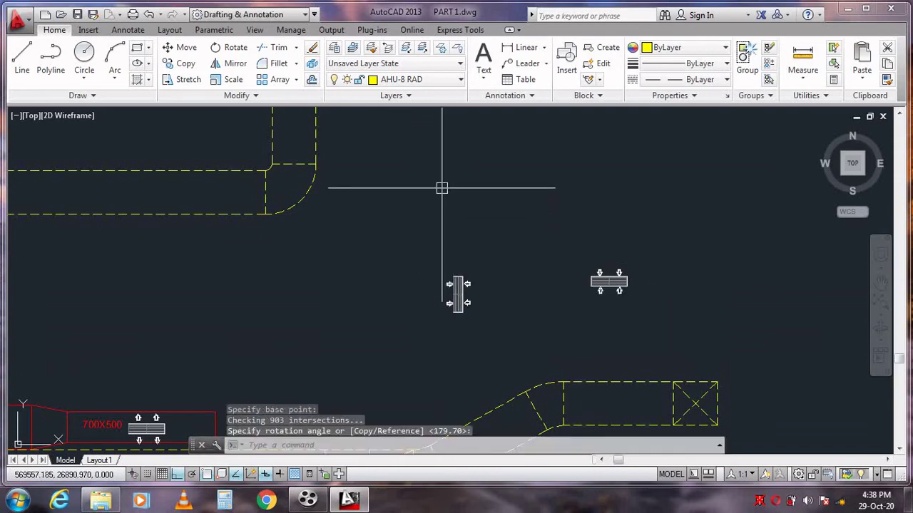
Copy the vertical return air grille straight up, level with the duct elbow.
{"action": "left_click", "coordinate": [184, 63]}
{"action": "left_click", "coordinate": [483, 333]}
{"action": "left_click", "coordinate": [421, 251]}
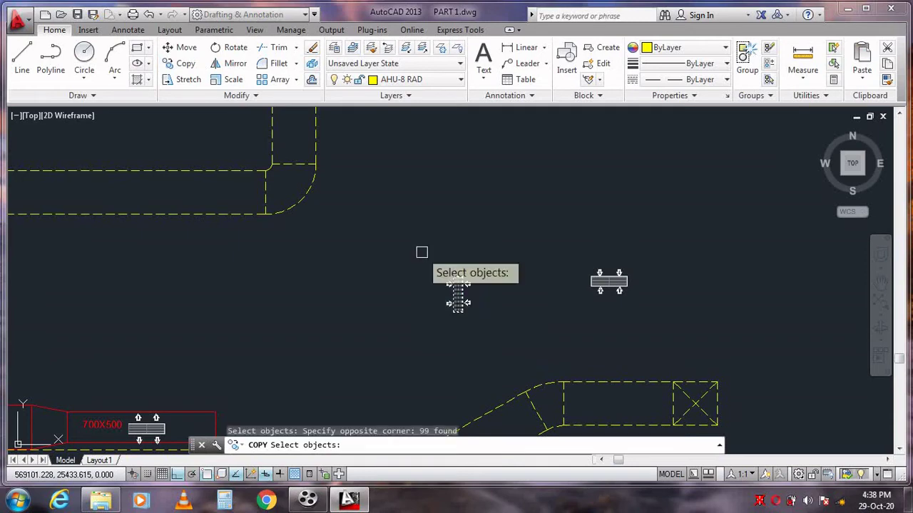
{"action": "key", "text": "Return"}
{"action": "left_click", "coordinate": [454, 280]}
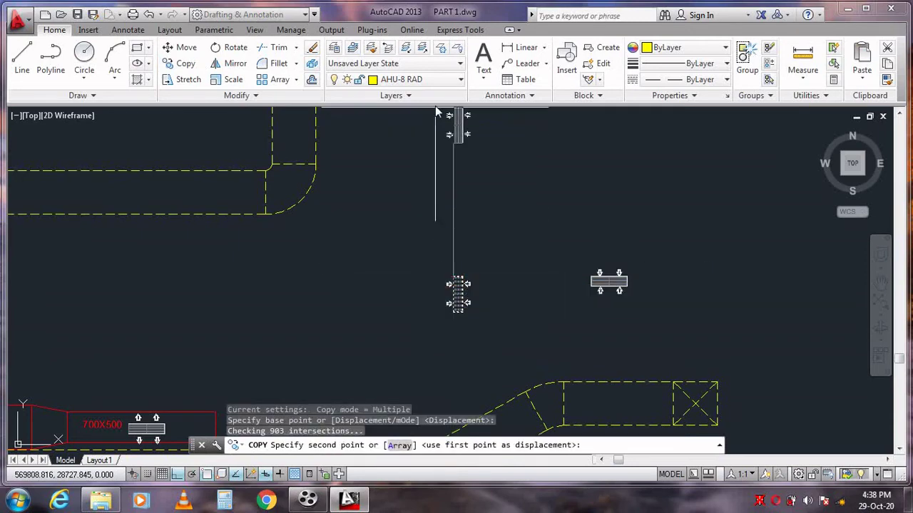
{"action": "left_click", "coordinate": [454, 129]}
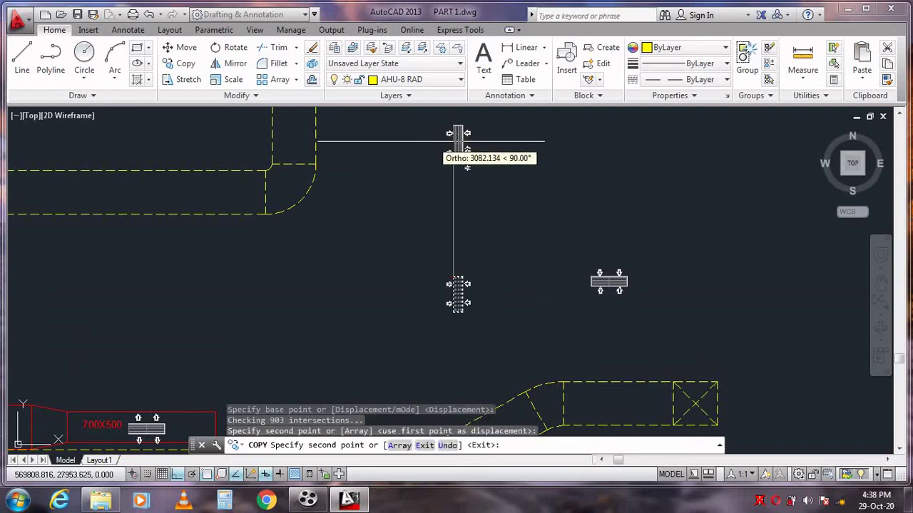
{"action": "key", "text": "Escape"}
Copy the upper vertical grille horizontally to the left into the short vertical duct section between the two elbows.
{"action": "right_click", "coordinate": [429, 144]}
{"action": "left_click", "coordinate": [458, 258]}
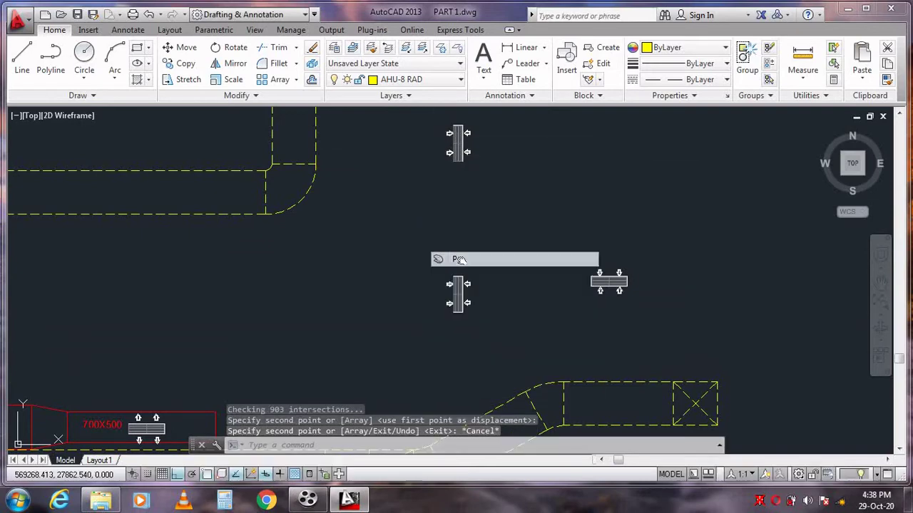
{"action": "mouse_move", "coordinate": [426, 177]}
{"action": "left_mouse_down"}
{"action": "mouse_move", "coordinate": [435, 338]}
{"action": "mouse_move", "coordinate": [426, 330]}
{"action": "left_mouse_up"}
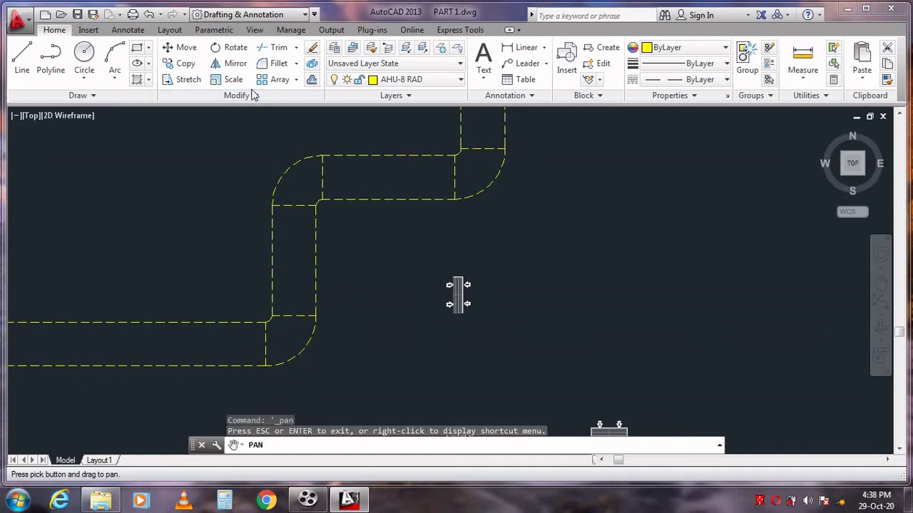
{"action": "left_click", "coordinate": [181, 64]}
{"action": "left_click", "coordinate": [482, 328]}
{"action": "left_click", "coordinate": [430, 260]}
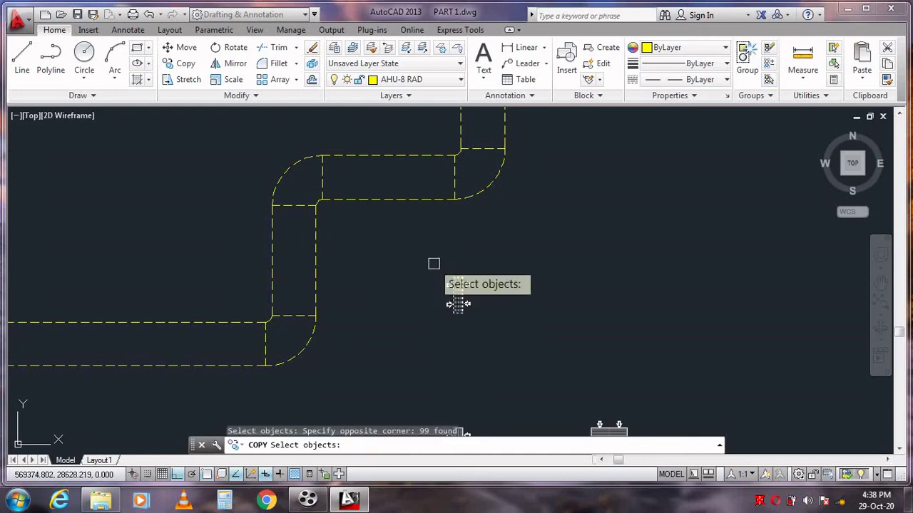
{"action": "key", "text": "Return"}
{"action": "left_click", "coordinate": [406, 273]}
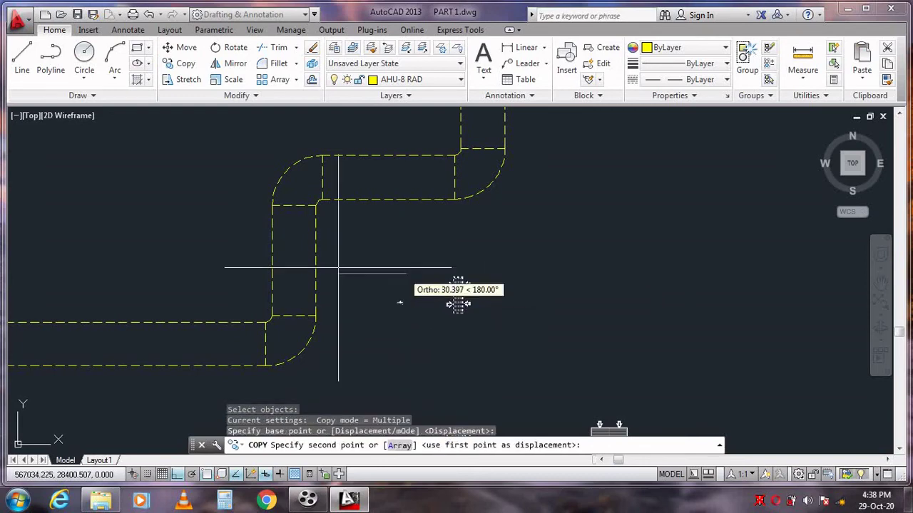
{"action": "left_click", "coordinate": [238, 250]}
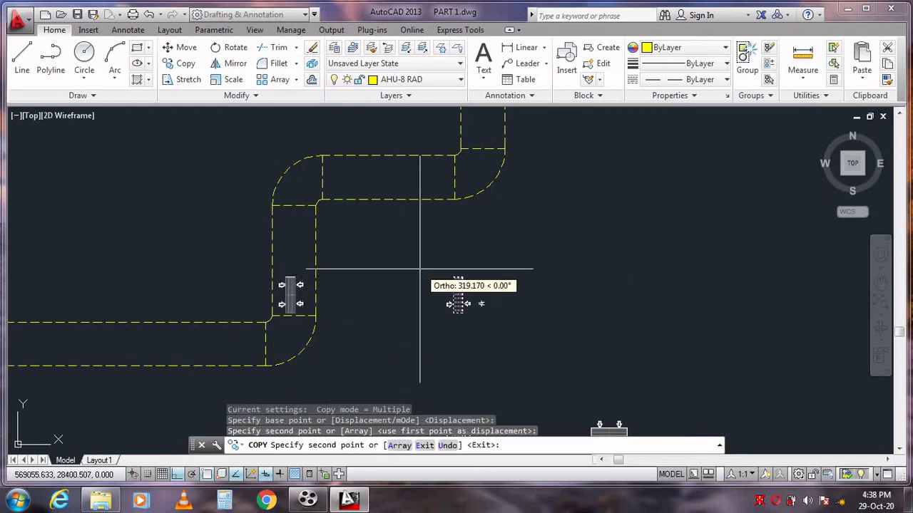
{"action": "key", "text": "Escape"}
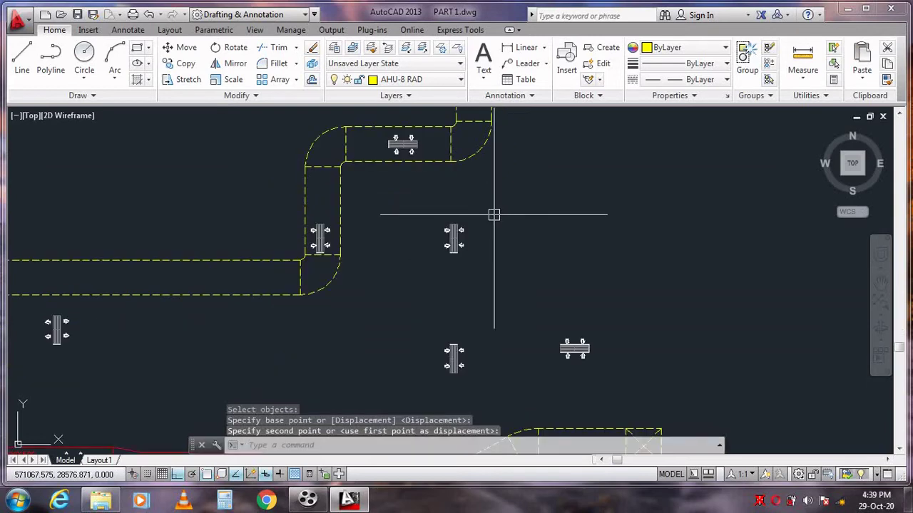
Start moving the spare vertical grille that stands to the right of the stepped duct run.
{"action": "key", "text": "Escape"}
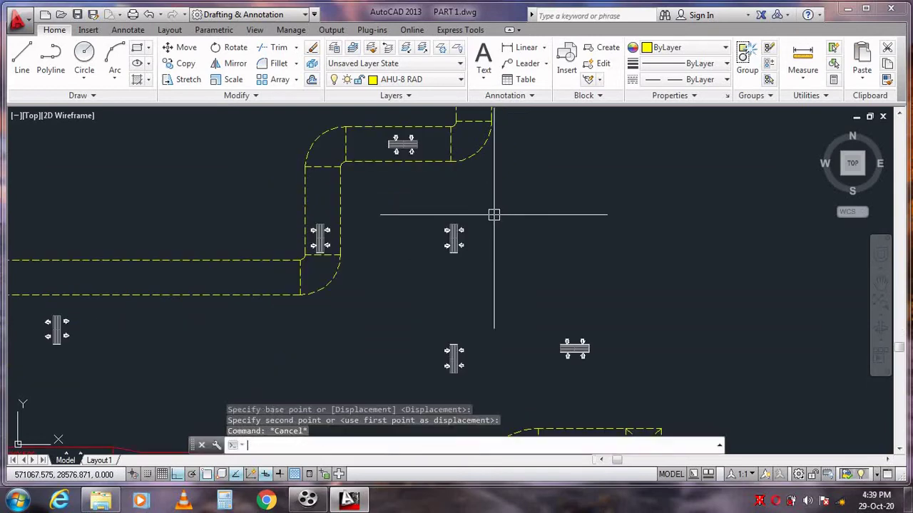
{"action": "right_click", "coordinate": [551, 178]}
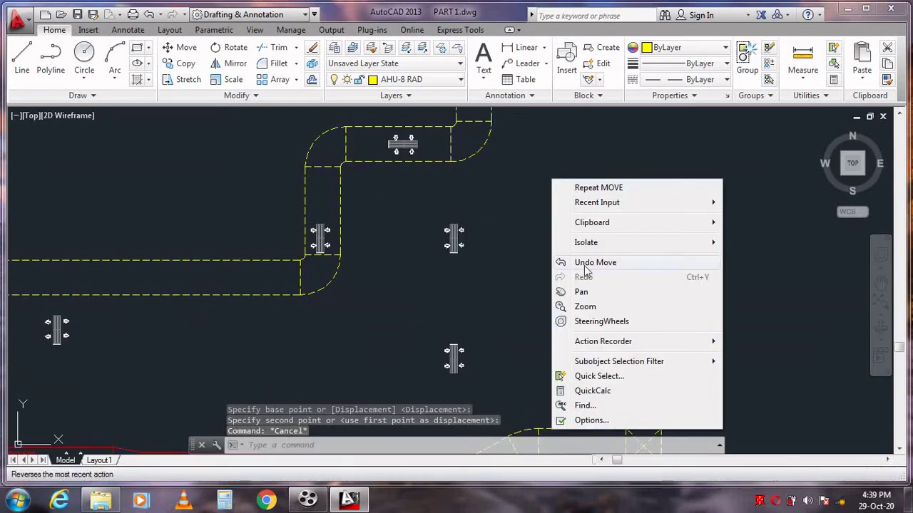
{"action": "left_click", "coordinate": [583, 292]}
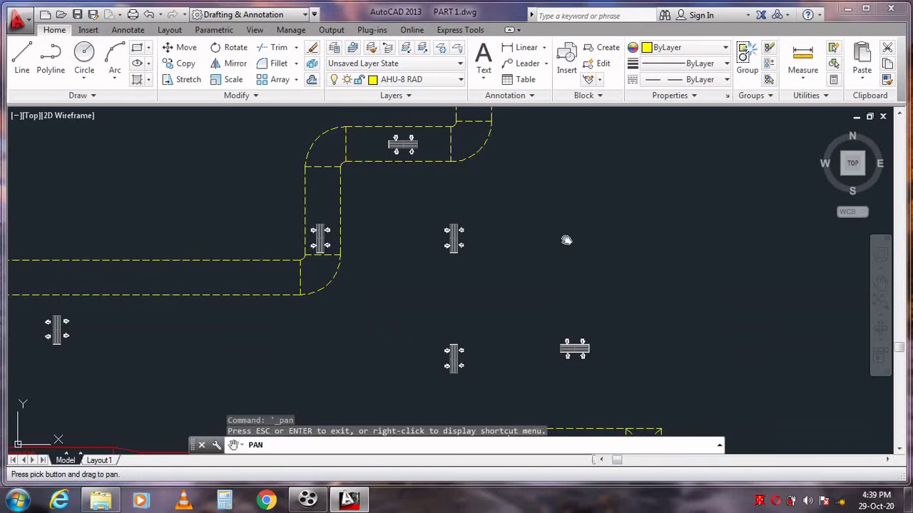
{"action": "left_click_drag", "start_coordinate": [554, 228], "coordinate": [536, 342]}
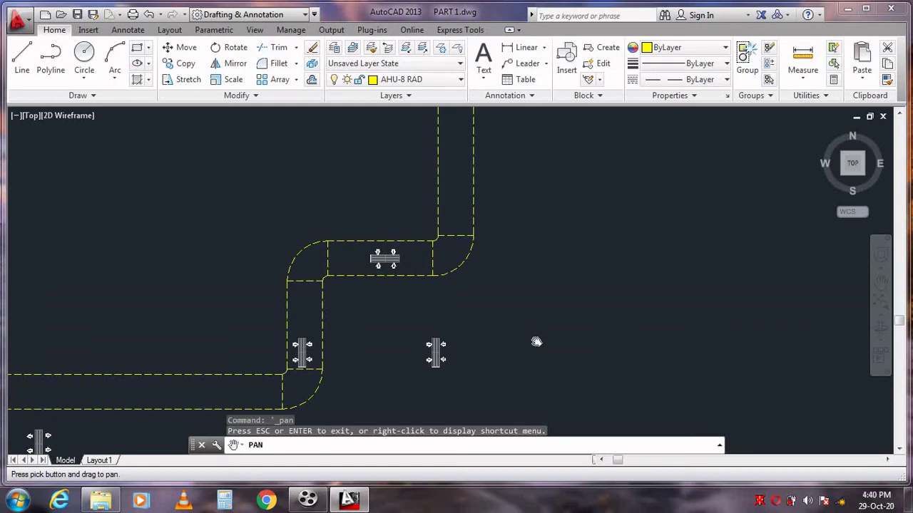
{"action": "left_click", "coordinate": [186, 50]}
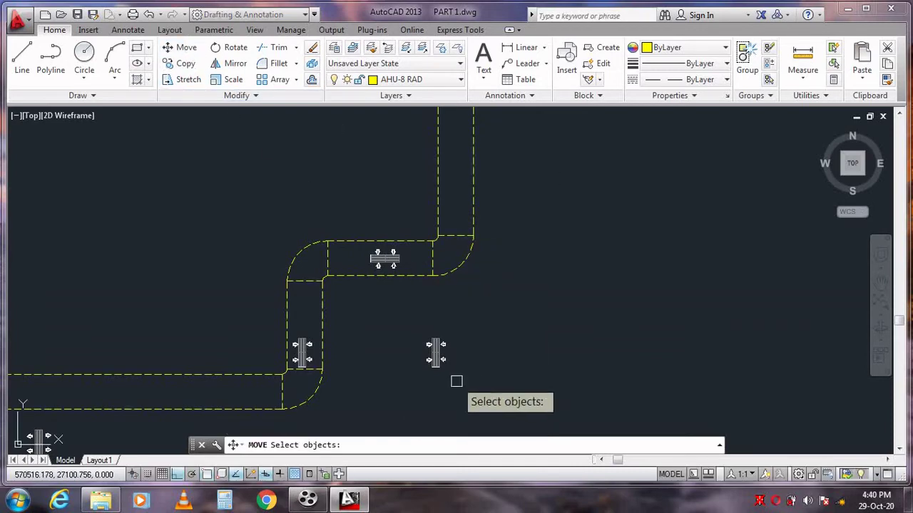
{"action": "left_click", "coordinate": [183, 65]}
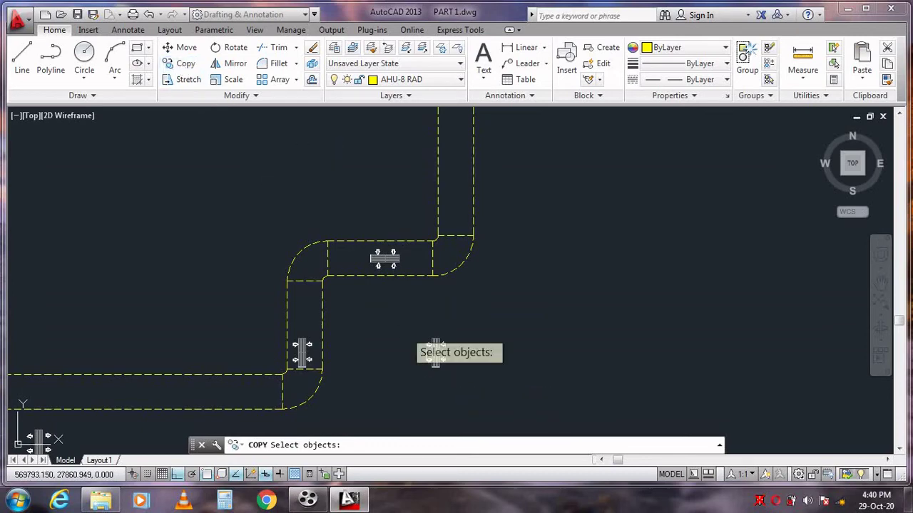
{"action": "left_click", "coordinate": [185, 50]}
{"action": "left_click", "coordinate": [463, 378]}
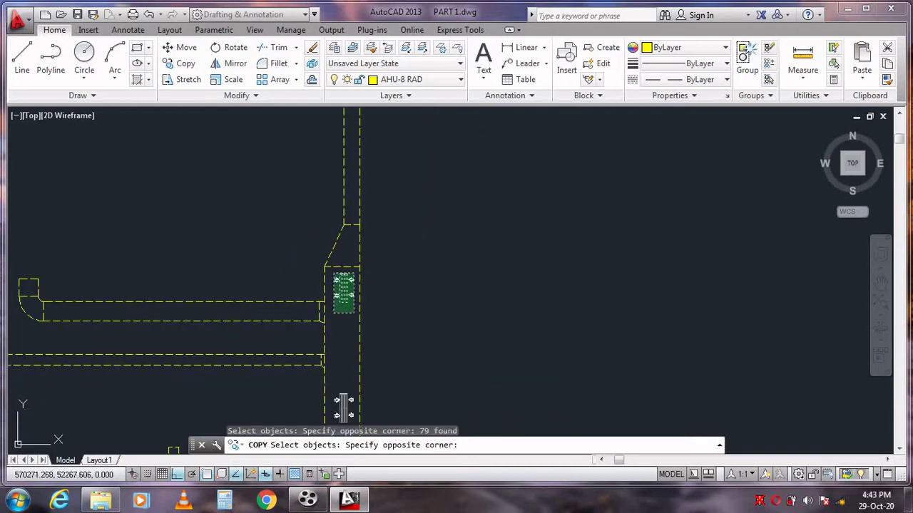
Copy the vertical grille just below the duct reducer horizontally to the right by about 4345, outside the duct.
{"action": "left_click", "coordinate": [333, 273]}
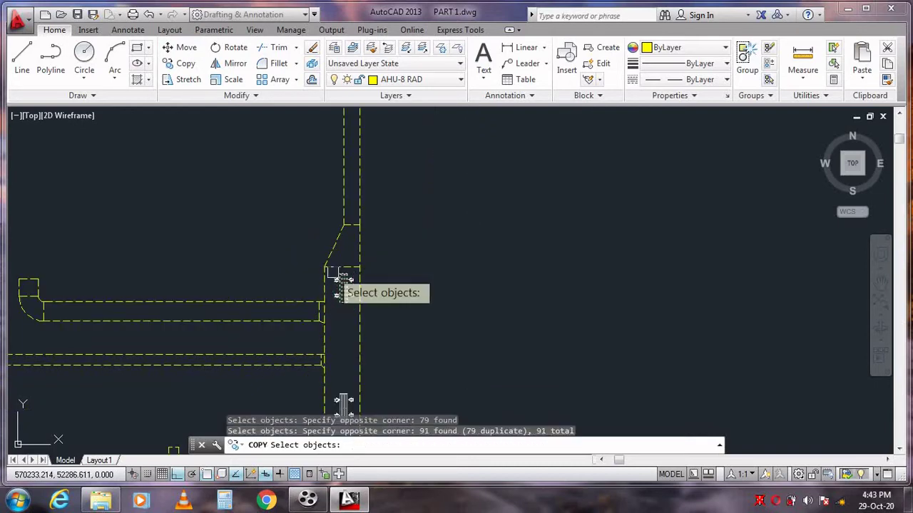
{"action": "key", "text": "Return"}
{"action": "left_click", "coordinate": [337, 272]}
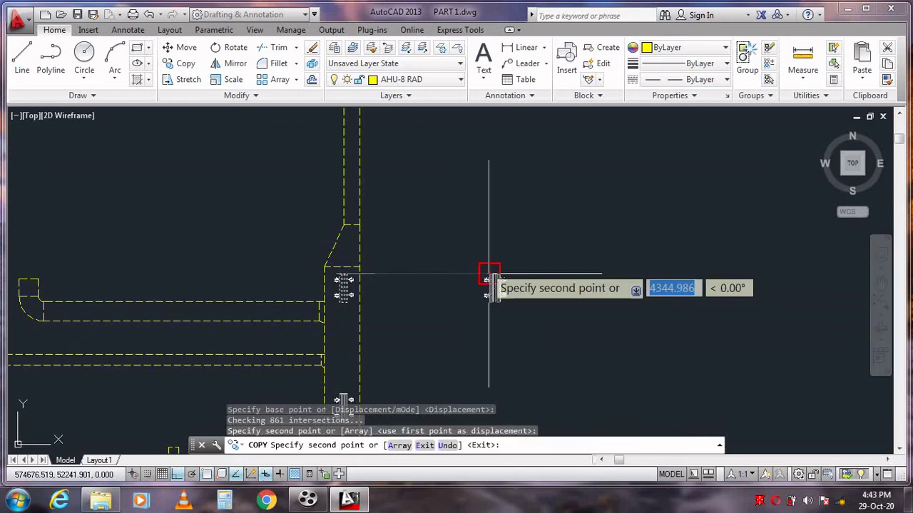
{"action": "key", "text": "Escape"}
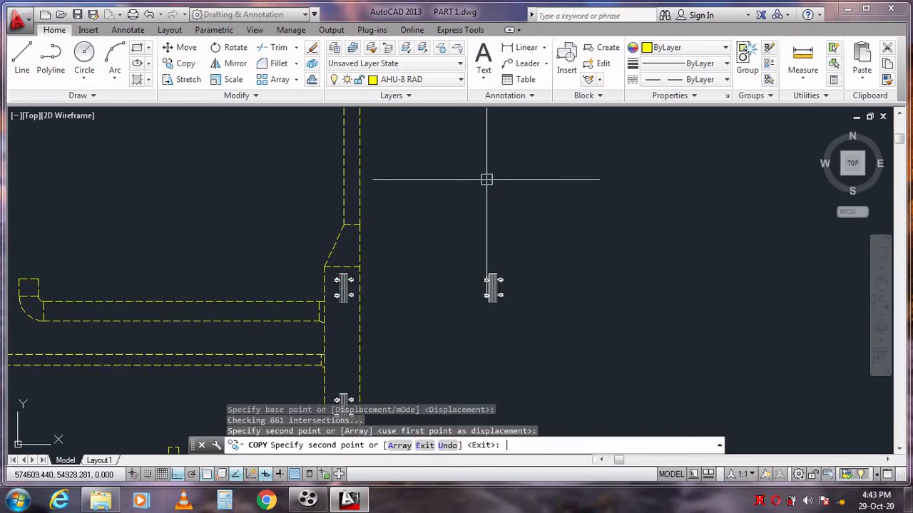
Move the spare vertical grille outside the duct straight up, above the level of the duct reducer.
{"action": "left_click", "coordinate": [184, 50]}
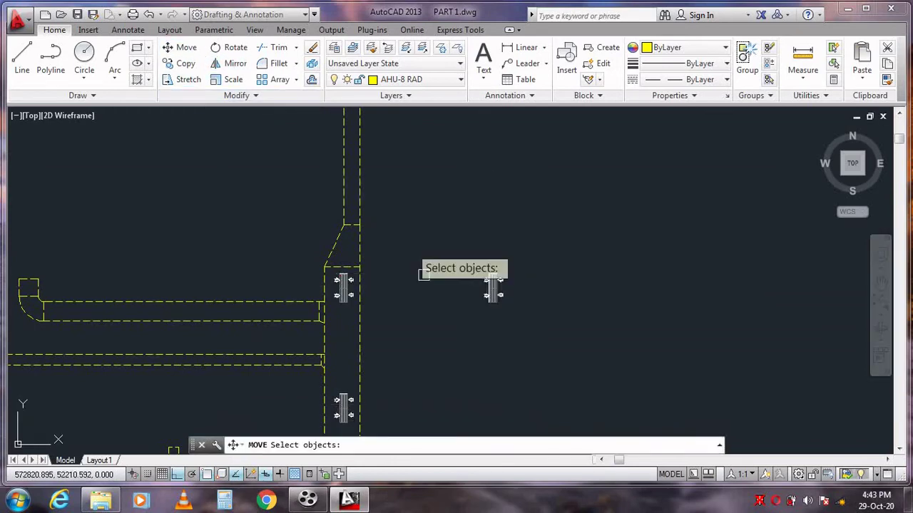
{"action": "left_click", "coordinate": [523, 341]}
{"action": "left_click", "coordinate": [474, 253]}
{"action": "key", "text": "Return"}
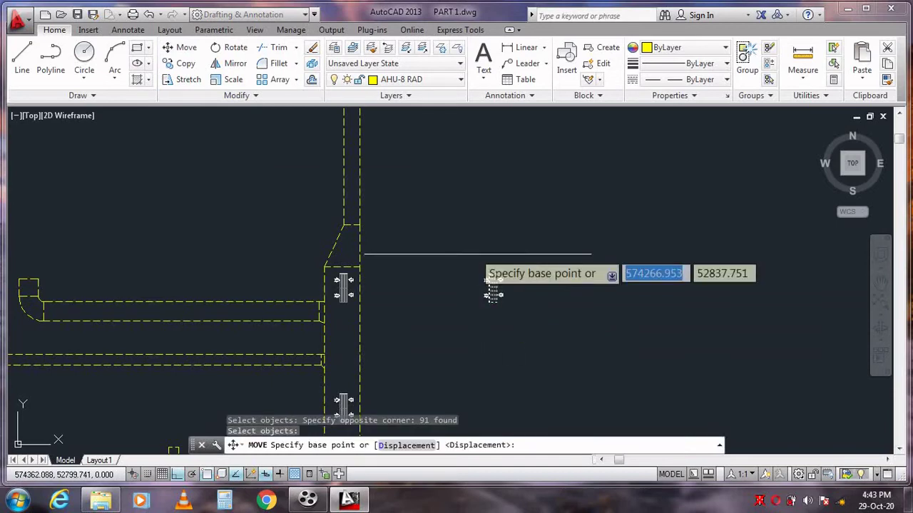
{"action": "left_click", "coordinate": [489, 274]}
{"action": "left_click", "coordinate": [463, 171]}
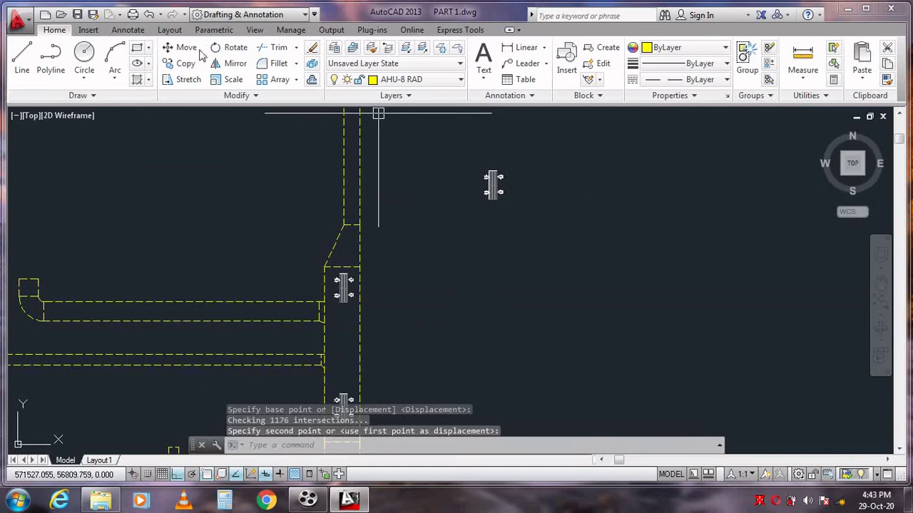
Try to copy the spare vertical grille onto the midpoint of the reducer's narrow end, and undo the copy.
{"action": "left_click", "coordinate": [184, 64]}
{"action": "left_click", "coordinate": [529, 216]}
{"action": "left_click", "coordinate": [492, 172]}
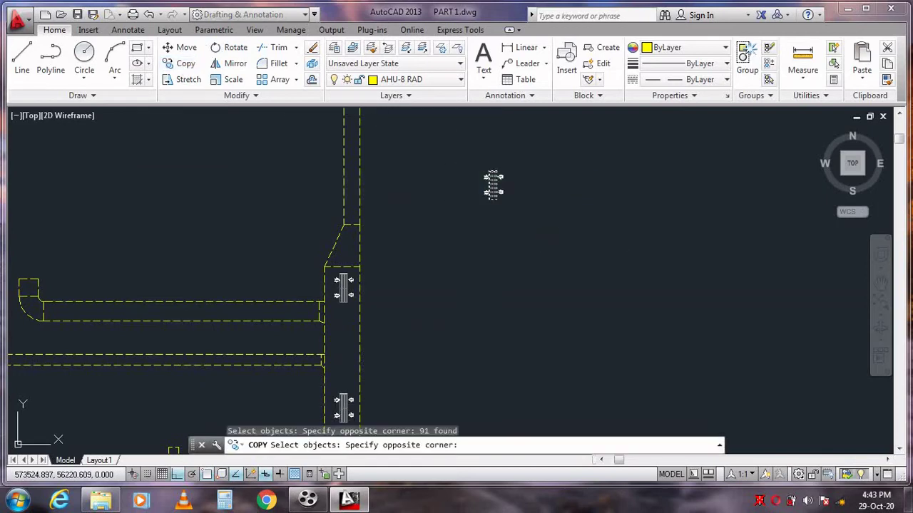
{"action": "left_click", "coordinate": [494, 185]}
{"action": "left_click", "coordinate": [493, 186]}
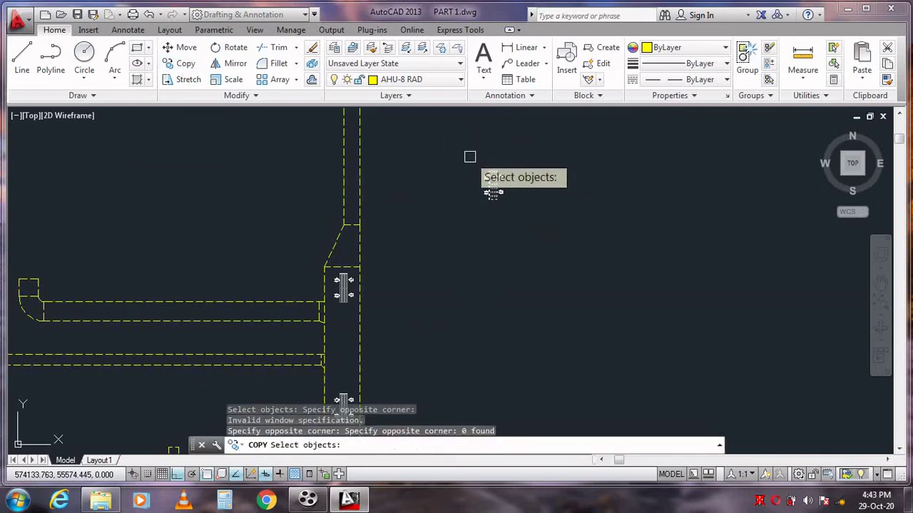
{"action": "key", "text": "Return"}
{"action": "left_click", "coordinate": [490, 173]}
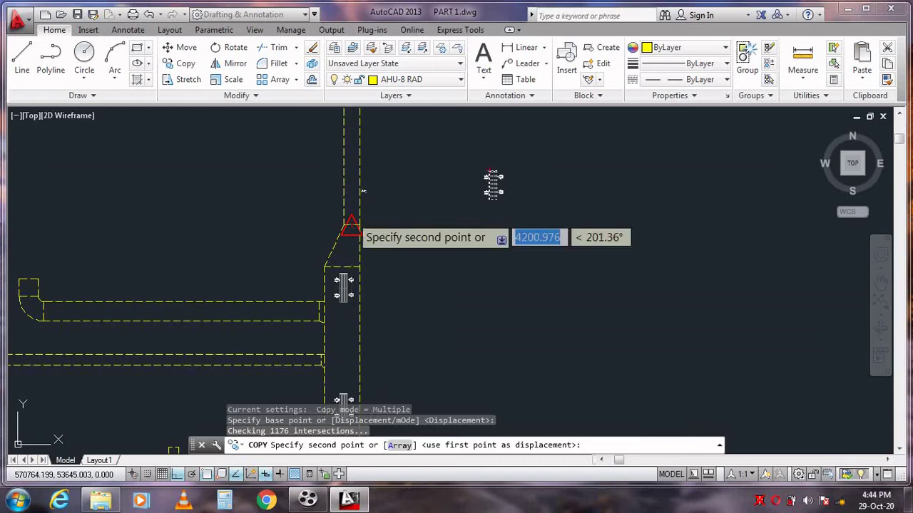
{"action": "left_click", "coordinate": [350, 227]}
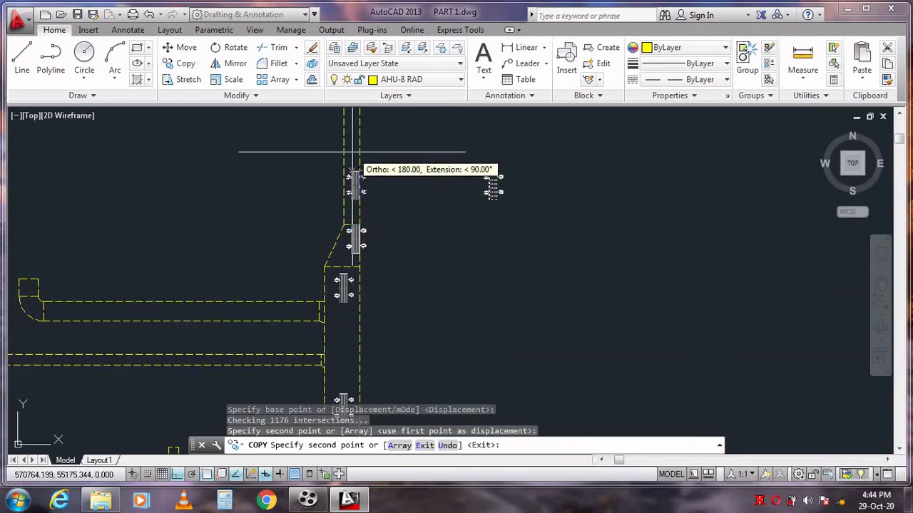
{"action": "key", "text": "Escape"}
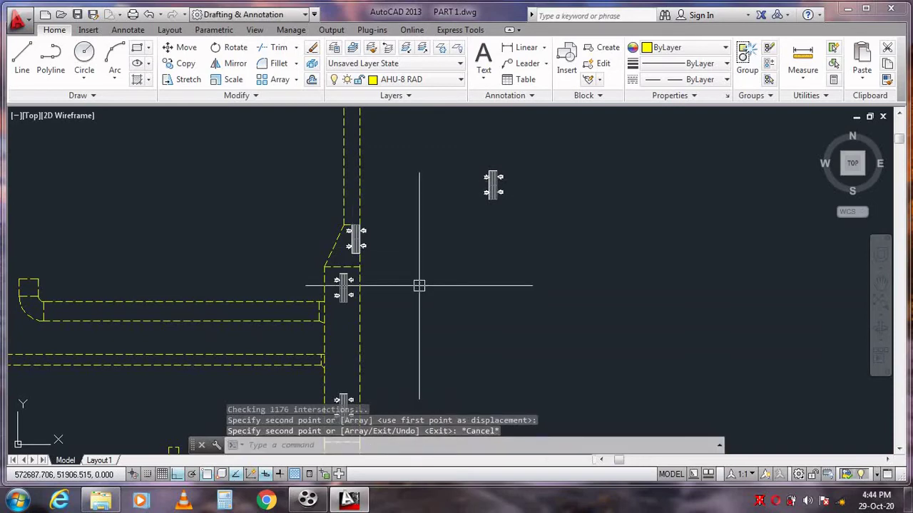
{"action": "key", "text": "ctrl+z"}
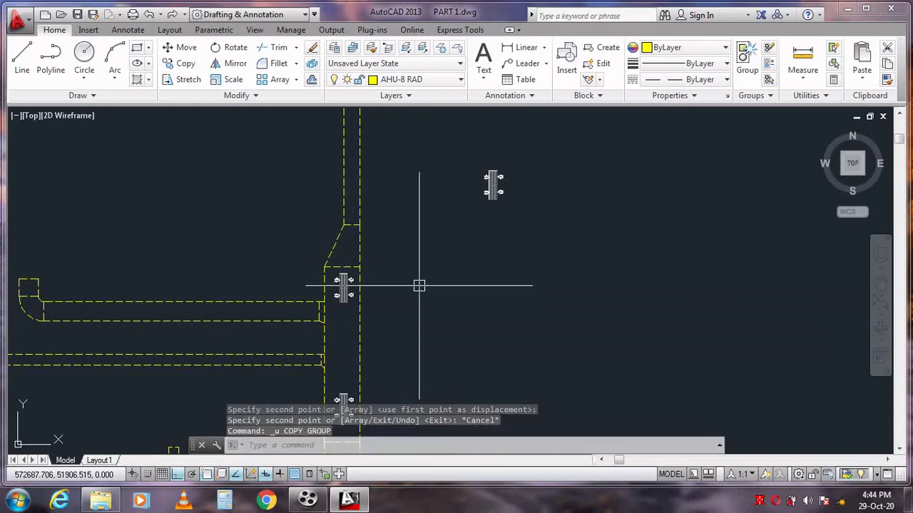
Move the spare vertical grille horizontally to the left, just outside the narrow vertical duct above the reducer.
{"action": "left_click", "coordinate": [181, 47]}
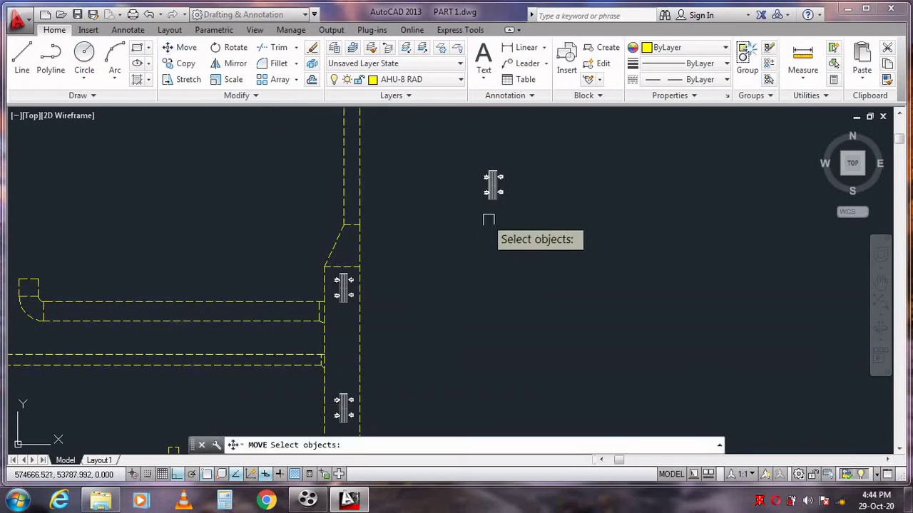
{"action": "left_click", "coordinate": [504, 219]}
{"action": "left_click", "coordinate": [465, 157]}
{"action": "key", "text": "Return"}
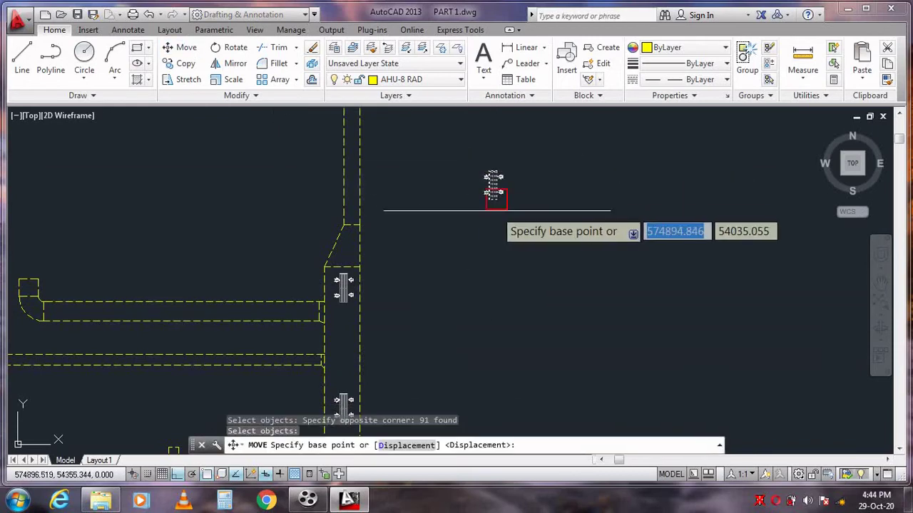
{"action": "left_click", "coordinate": [494, 192]}
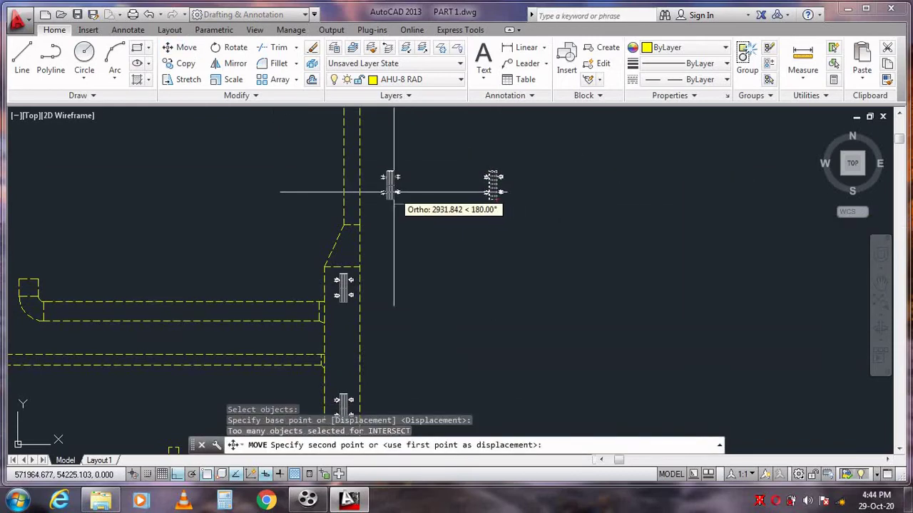
{"action": "left_click", "coordinate": [381, 191]}
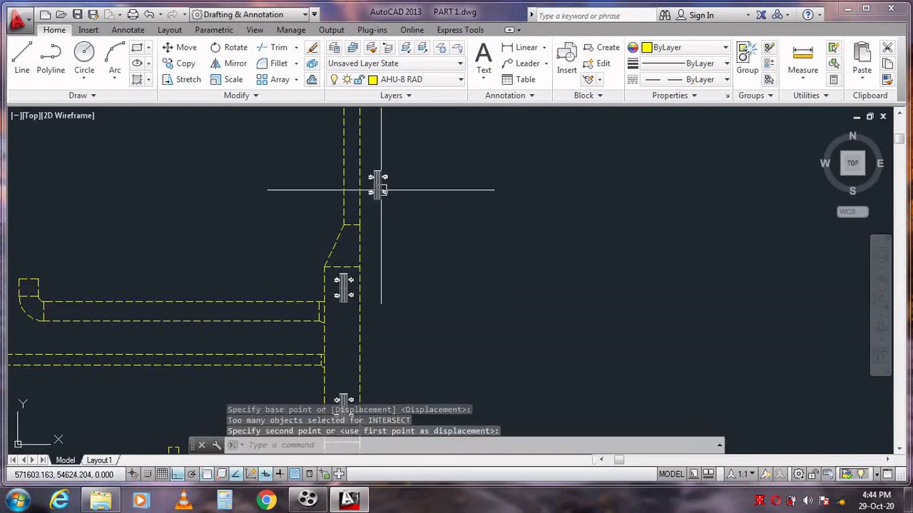
Try to copy the grille from its lower end to the right endpoint of the reducer's narrow end, and undo it.
{"action": "left_click", "coordinate": [187, 62]}
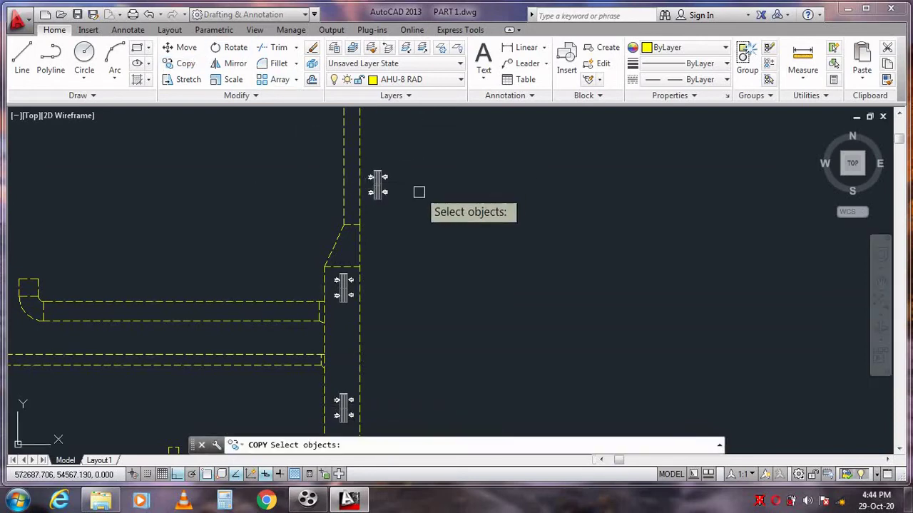
{"action": "left_click", "coordinate": [417, 206]}
{"action": "left_click", "coordinate": [365, 154]}
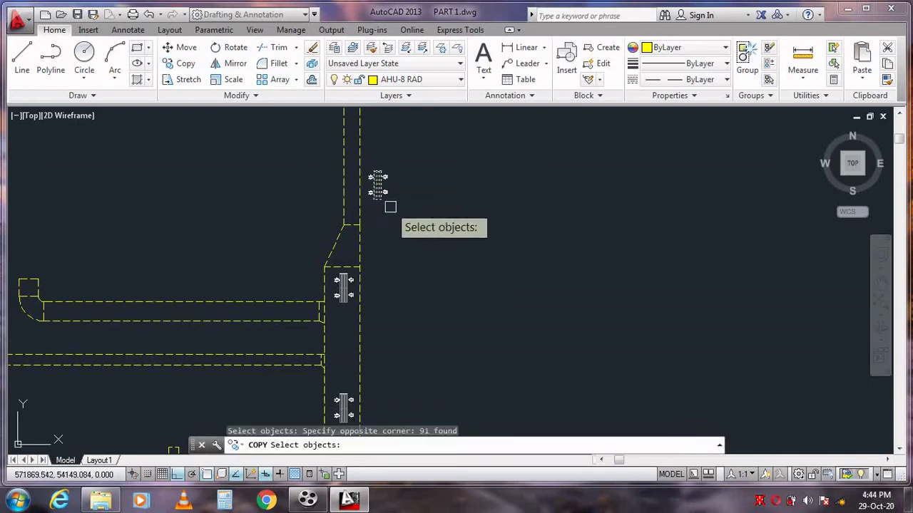
{"action": "right_click", "coordinate": [391, 206]}
{"action": "left_click", "coordinate": [382, 201]}
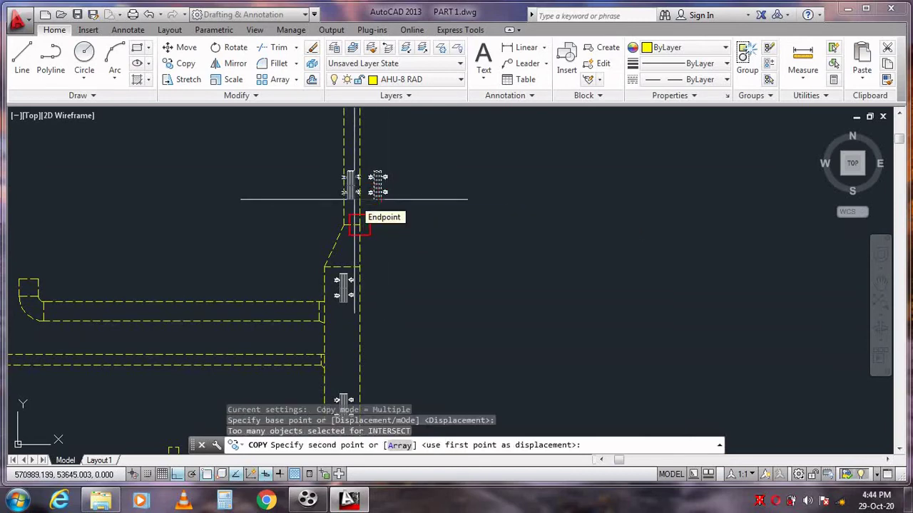
{"action": "left_click", "coordinate": [359, 226]}
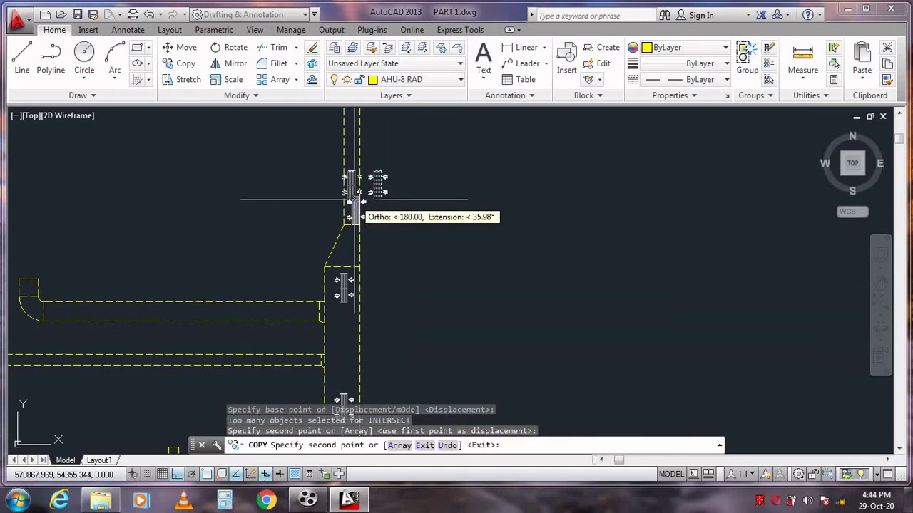
{"action": "key", "text": "ctrl+z"}
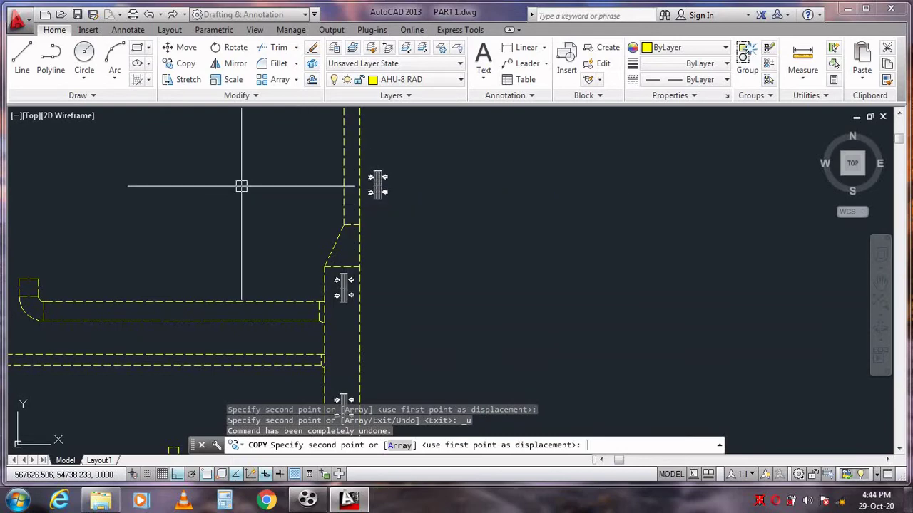
{"action": "key", "text": "Escape"}
Copy the vertical grille horizontally to the left by about 800 into the narrow vertical duct above the reducer.
{"action": "left_click", "coordinate": [185, 64]}
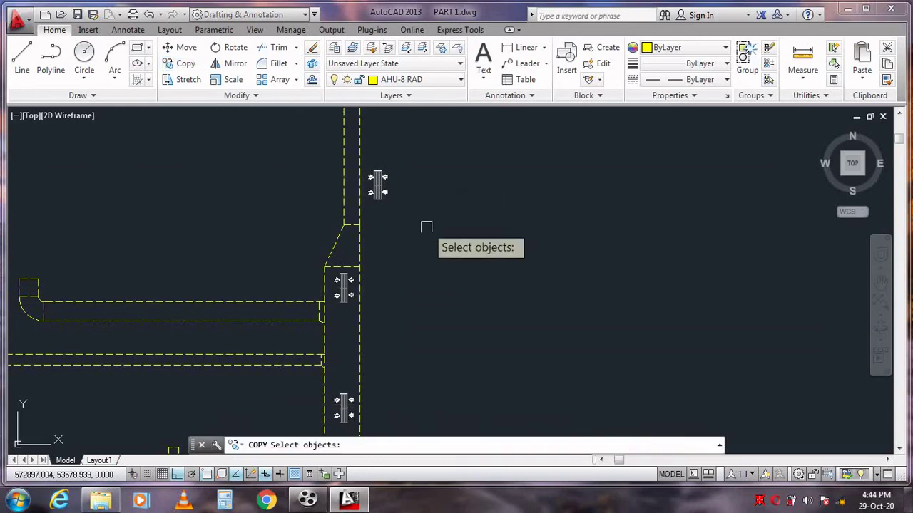
{"action": "left_click", "coordinate": [427, 228]}
{"action": "left_click", "coordinate": [364, 157]}
{"action": "left_click", "coordinate": [369, 157]}
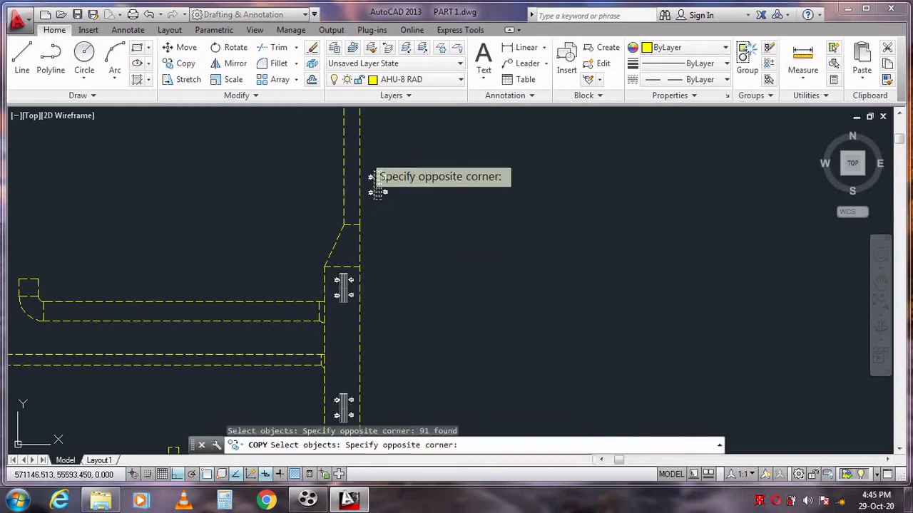
{"action": "left_click", "coordinate": [439, 188]}
{"action": "key", "text": "Return"}
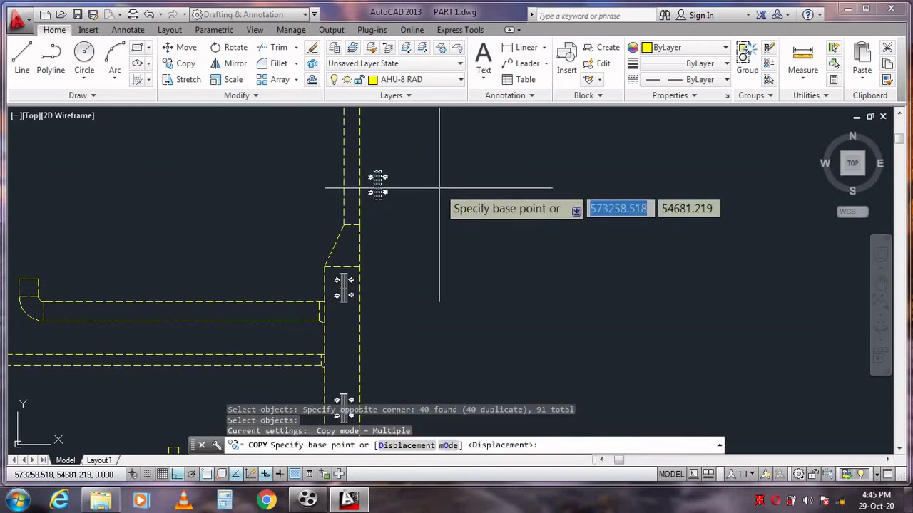
{"action": "left_click", "coordinate": [462, 198]}
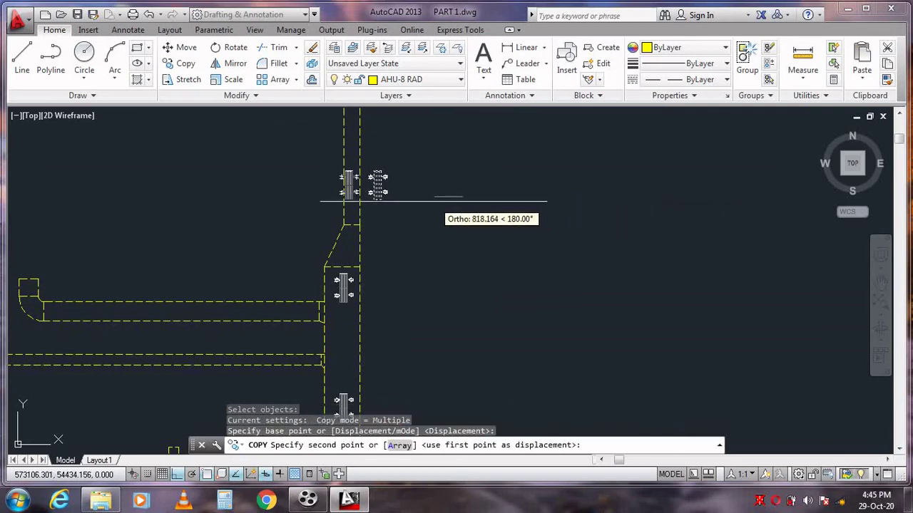
{"action": "left_click", "coordinate": [435, 199]}
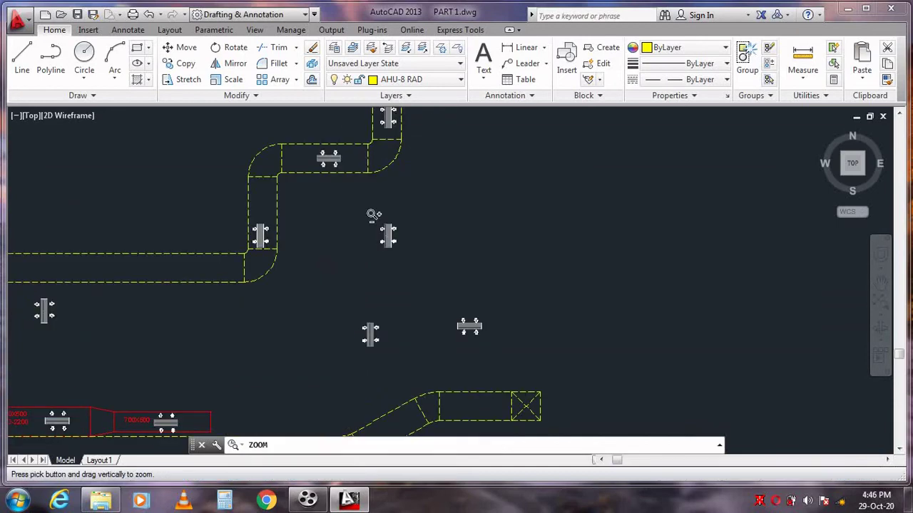
{"action": "key", "text": "Escape"}
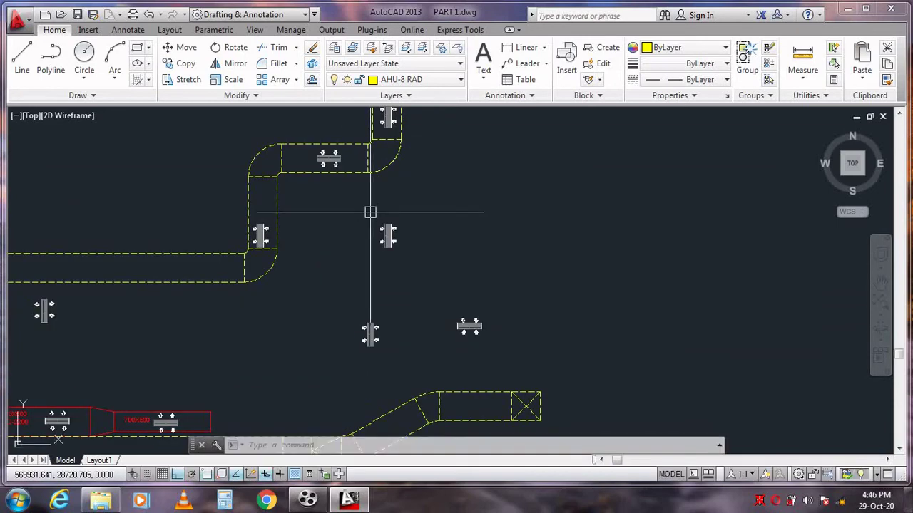
{"action": "left_click", "coordinate": [397, 365]}
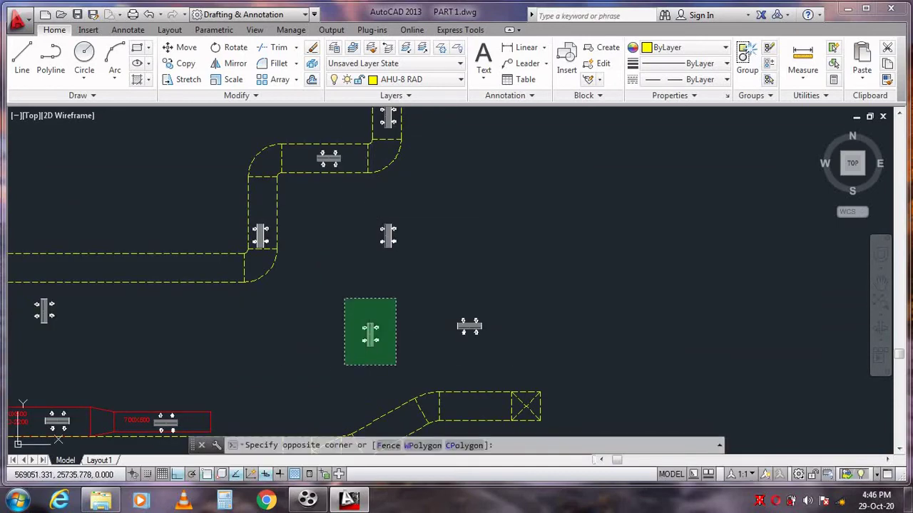
{"action": "left_click", "coordinate": [345, 299]}
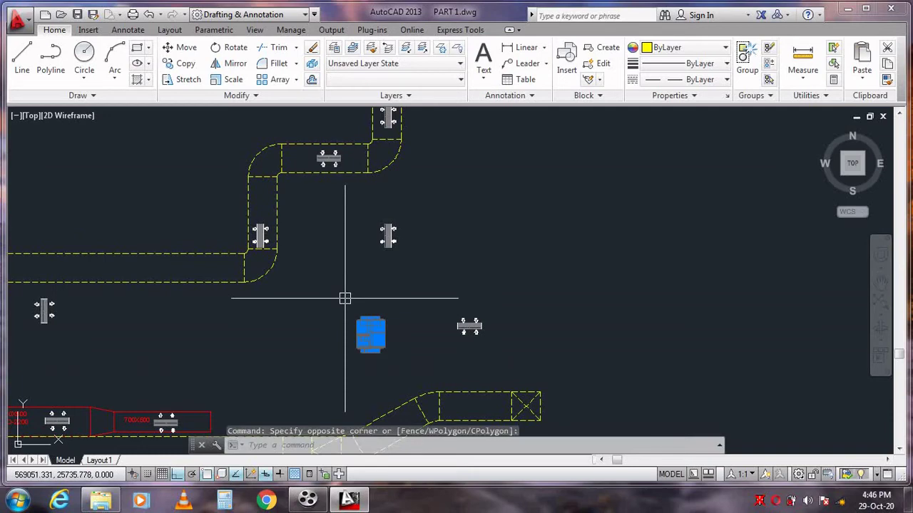
{"action": "key", "text": "Escape"}
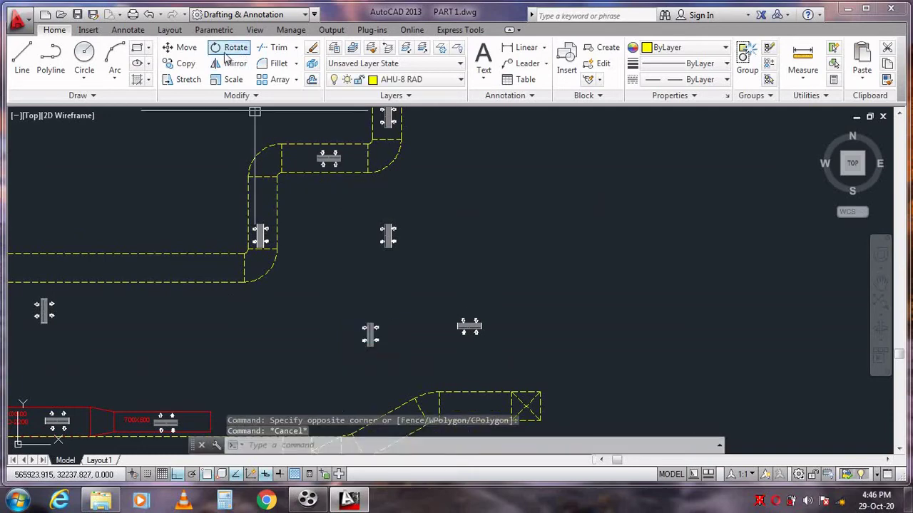
{"action": "left_click", "coordinate": [186, 50]}
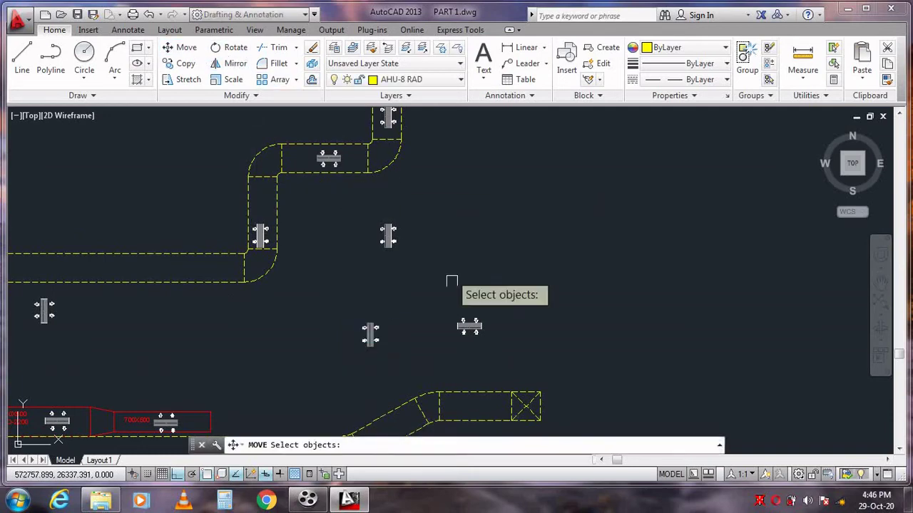
{"action": "left_click", "coordinate": [493, 347]}
{"action": "left_click", "coordinate": [437, 281]}
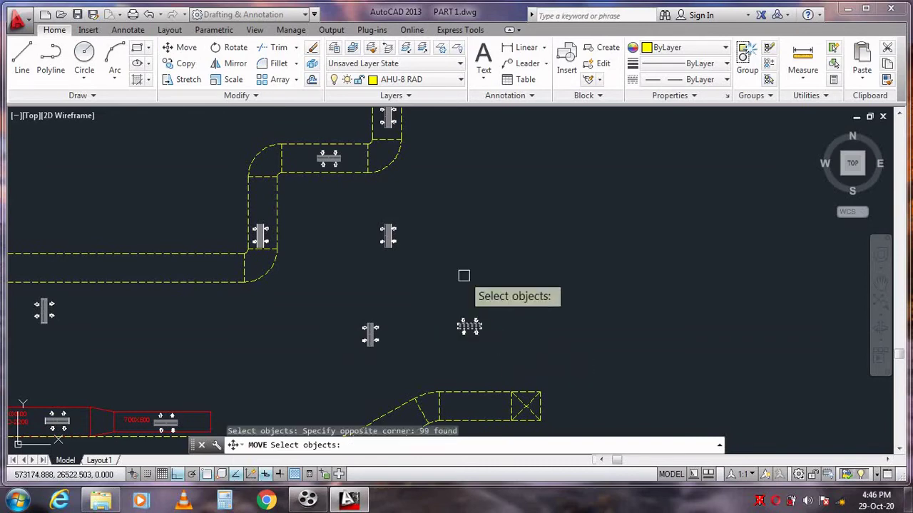
{"action": "key", "text": "Return"}
{"action": "left_click", "coordinate": [503, 316]}
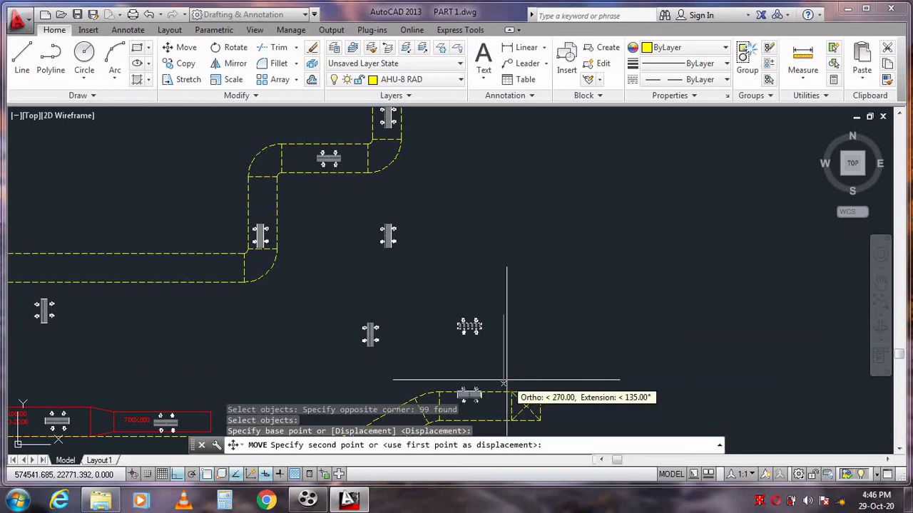
{"action": "key", "text": "Escape"}
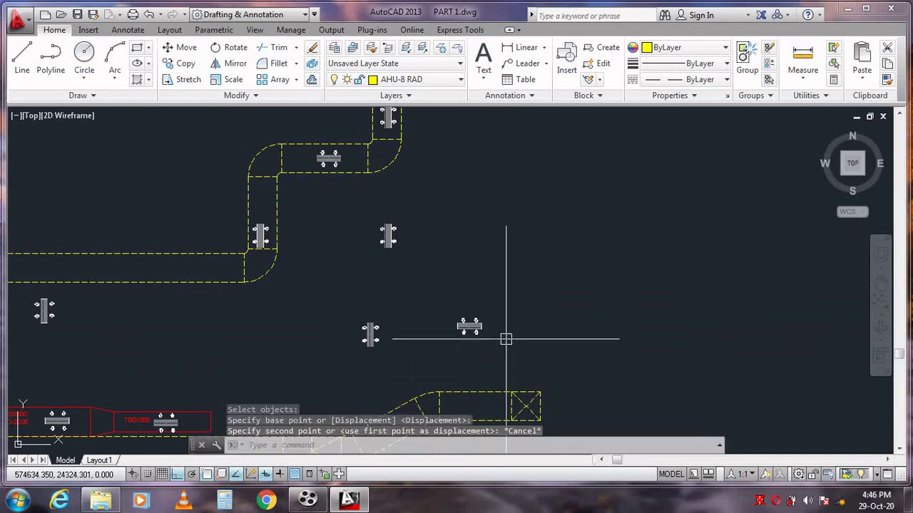
Move the spare horizontal grille straight down into the short horizontal duct section beside the crossed square duct end.
{"action": "left_click", "coordinate": [181, 47]}
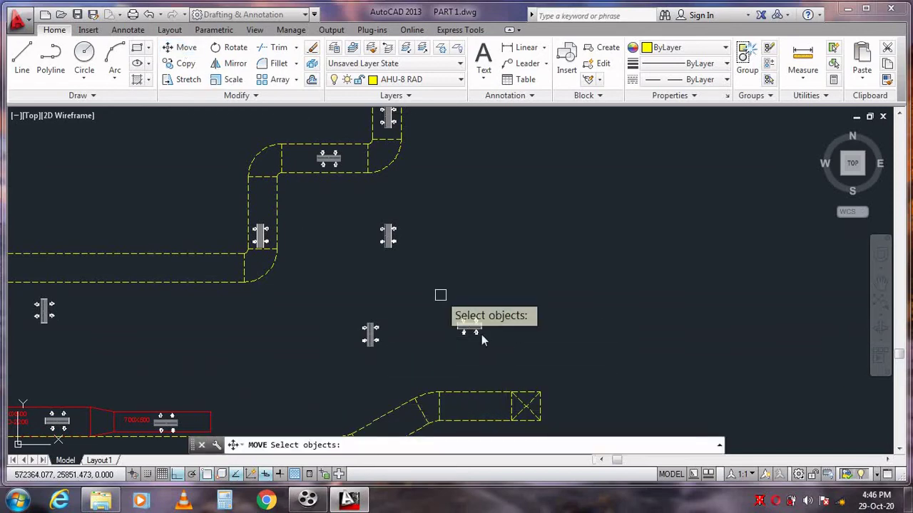
{"action": "left_click", "coordinate": [504, 365]}
{"action": "left_click", "coordinate": [440, 293]}
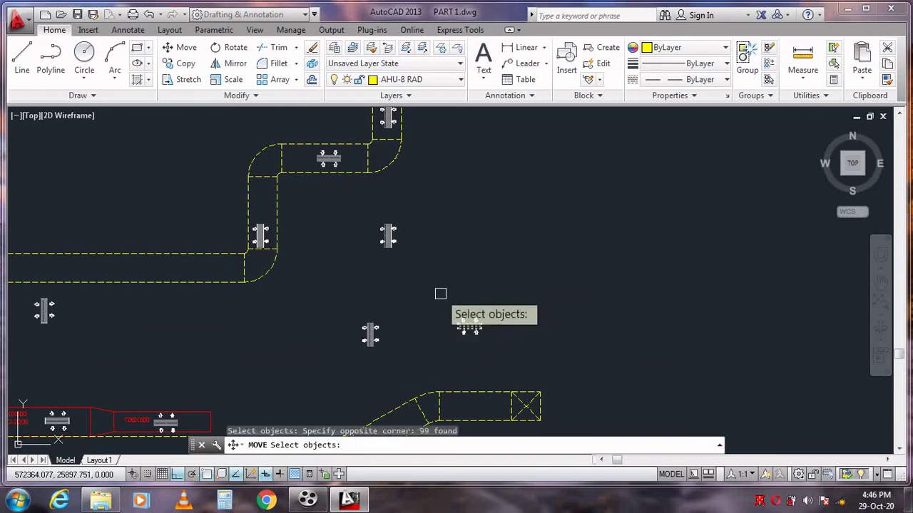
{"action": "key", "text": "Return"}
{"action": "left_click", "coordinate": [488, 237]}
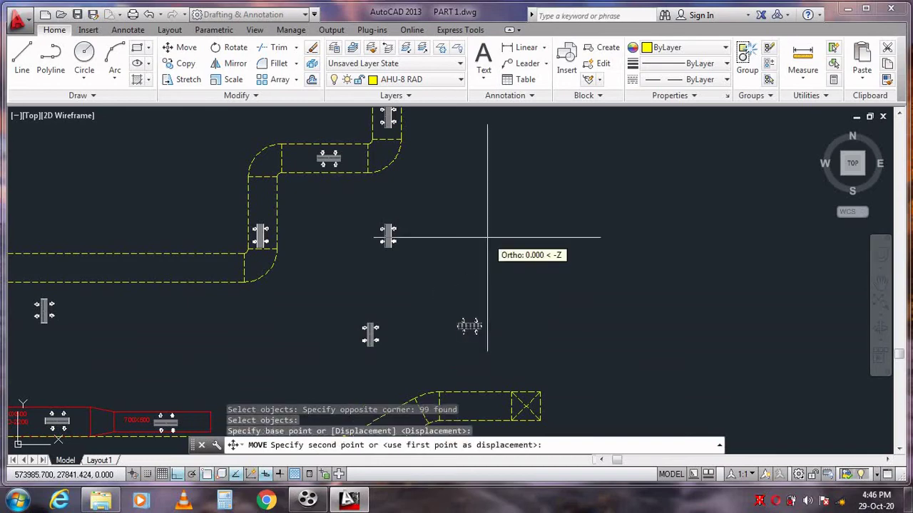
{"action": "left_click", "coordinate": [503, 317]}
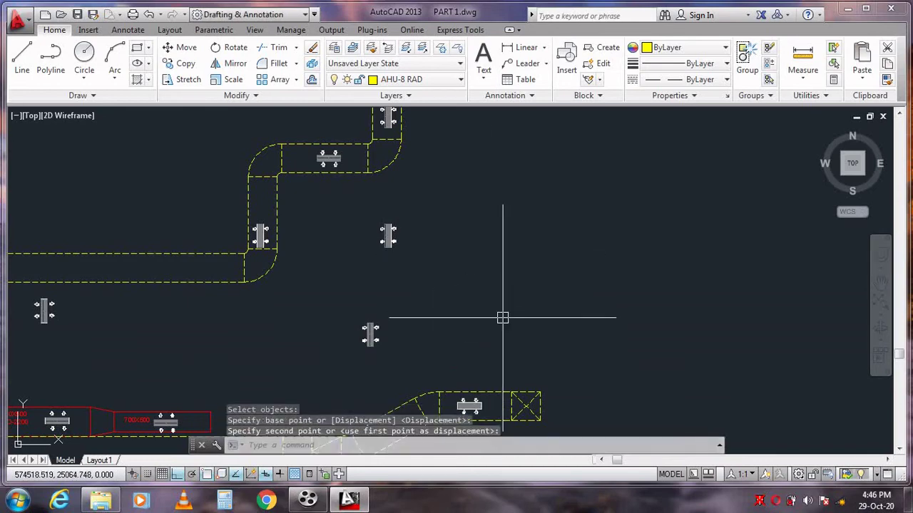
Copy the horizontal grille beside the crossed square duct end about 7725 horizontally to the left, above the long horizontal duct.
{"action": "key", "text": "Escape"}
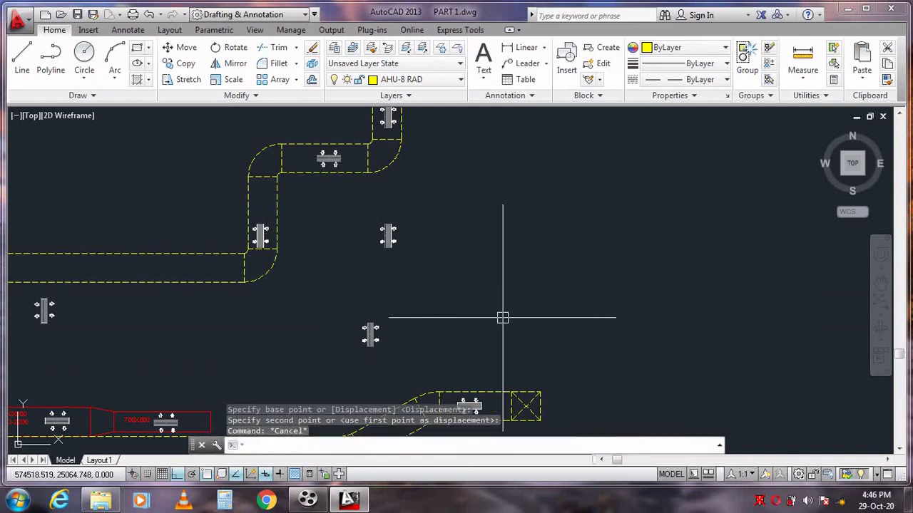
{"action": "right_click", "coordinate": [503, 317]}
{"action": "left_click", "coordinate": [540, 181]}
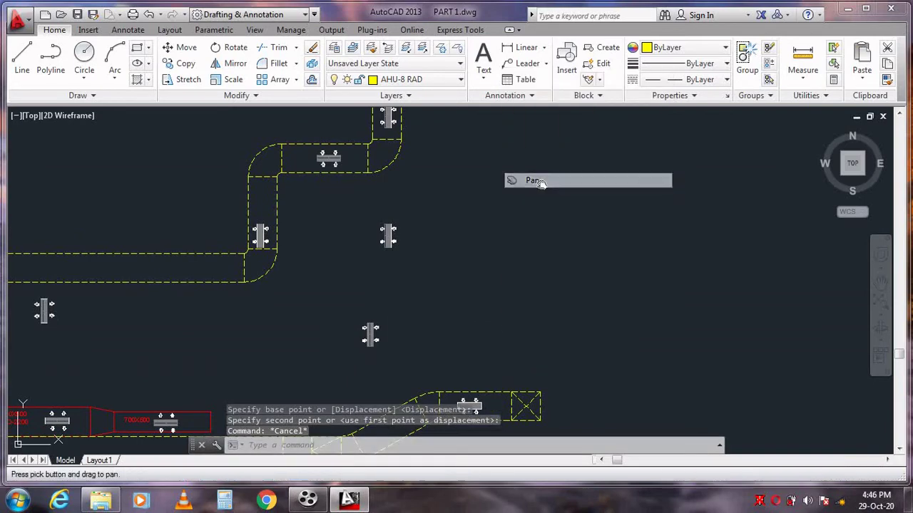
{"action": "left_click_drag", "start_coordinate": [475, 315], "coordinate": [574, 197]}
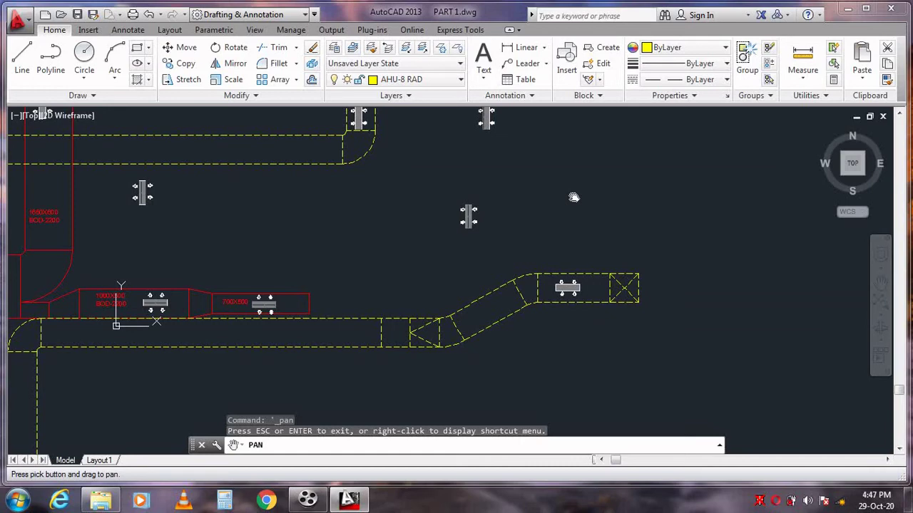
{"action": "left_click", "coordinate": [185, 63]}
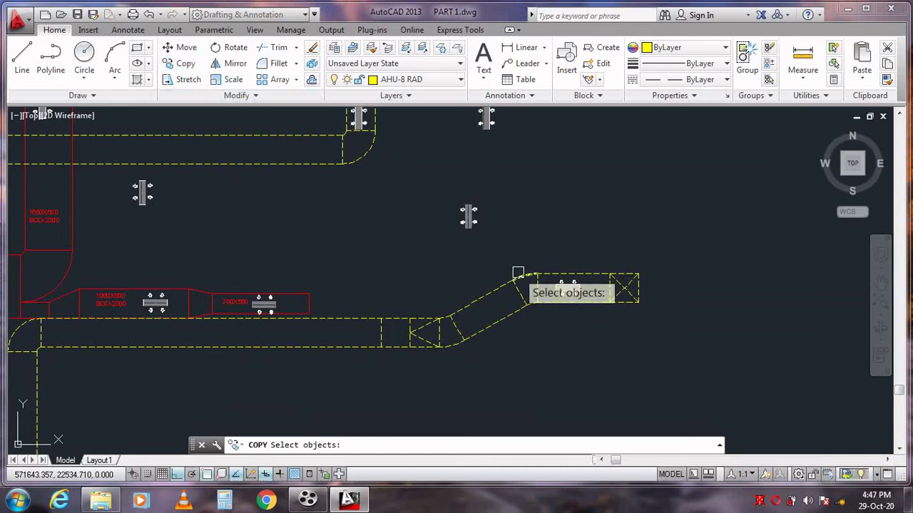
{"action": "key", "text": "Escape"}
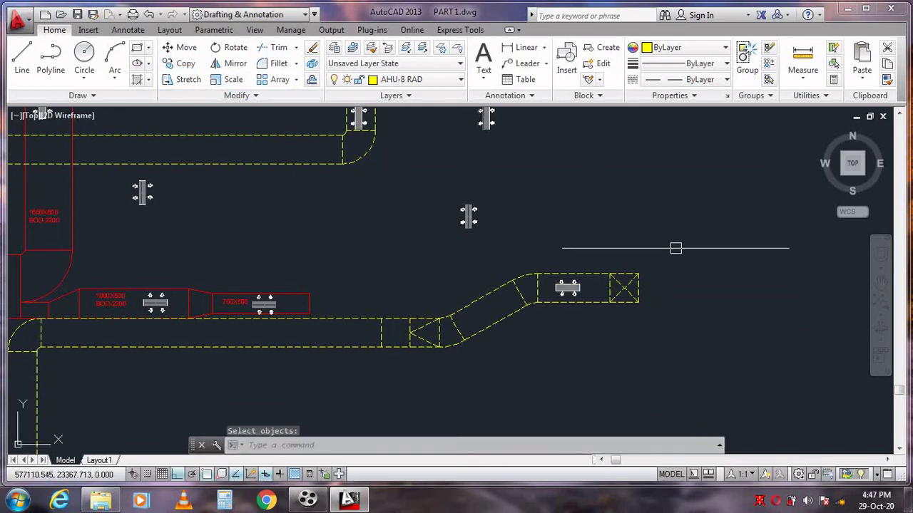
{"action": "right_click", "coordinate": [643, 222]}
{"action": "left_click", "coordinate": [641, 348]}
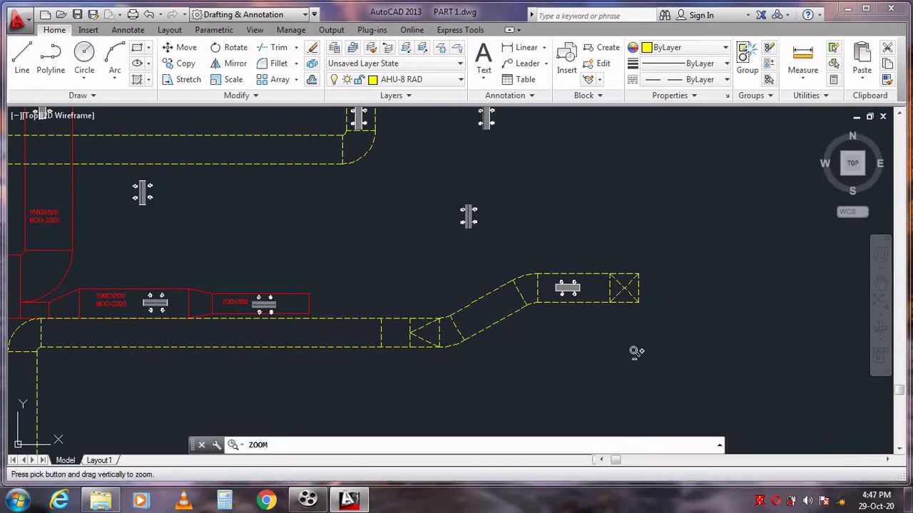
{"action": "left_click_drag", "start_coordinate": [635, 350], "coordinate": [632, 216]}
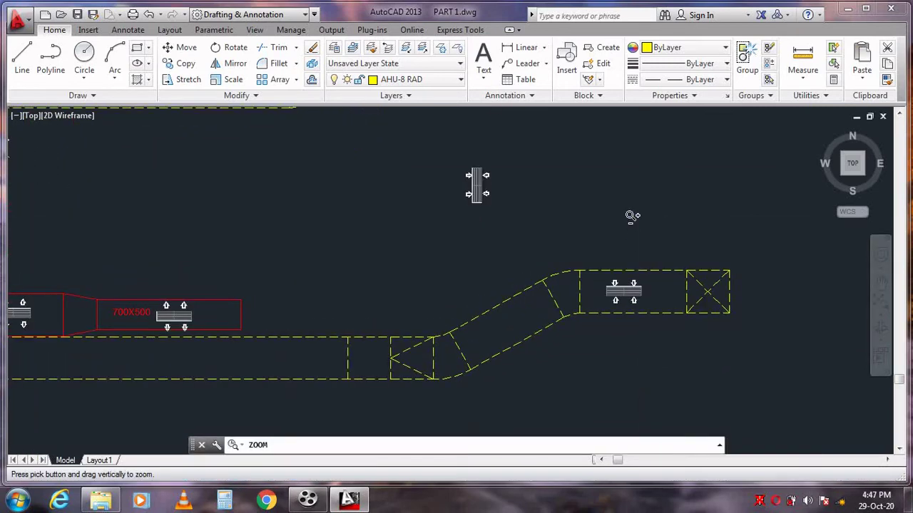
{"action": "left_click", "coordinate": [186, 64]}
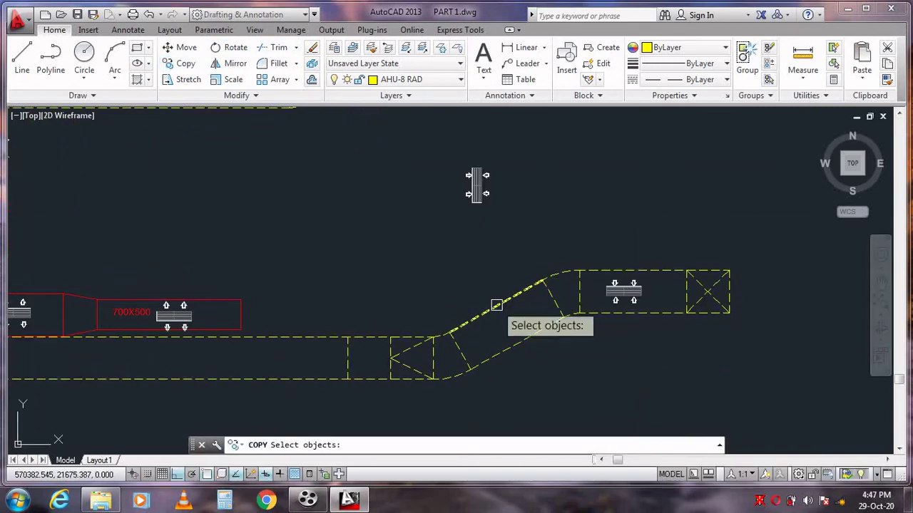
{"action": "left_click", "coordinate": [651, 304]}
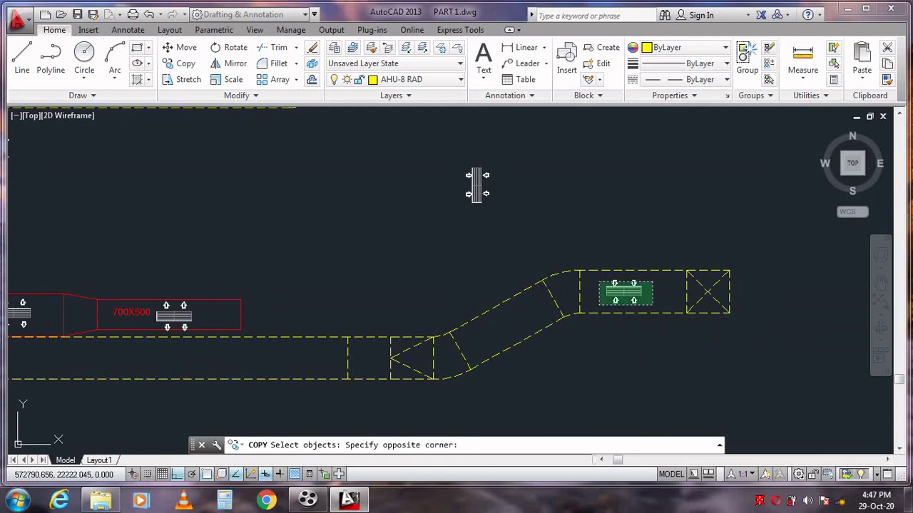
{"action": "left_click", "coordinate": [596, 276]}
{"action": "key", "text": "Return"}
{"action": "left_click", "coordinate": [605, 287]}
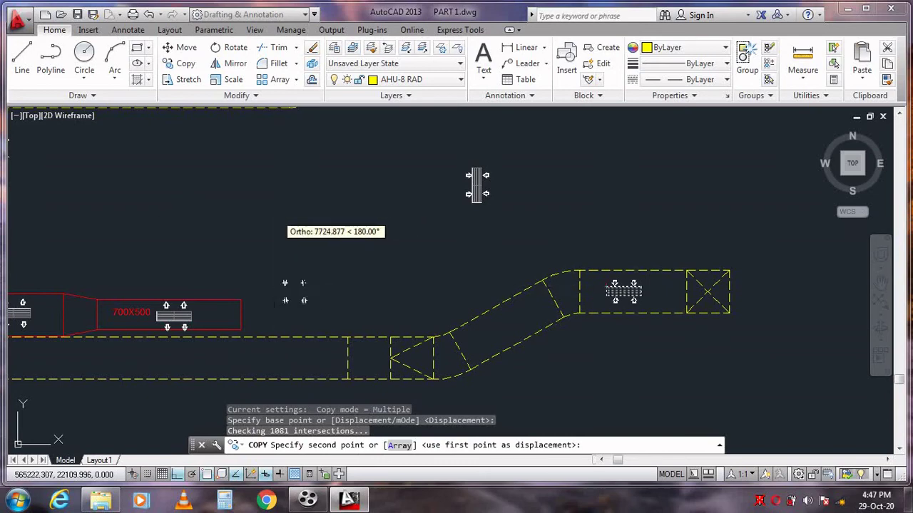
{"action": "left_click", "coordinate": [277, 214]}
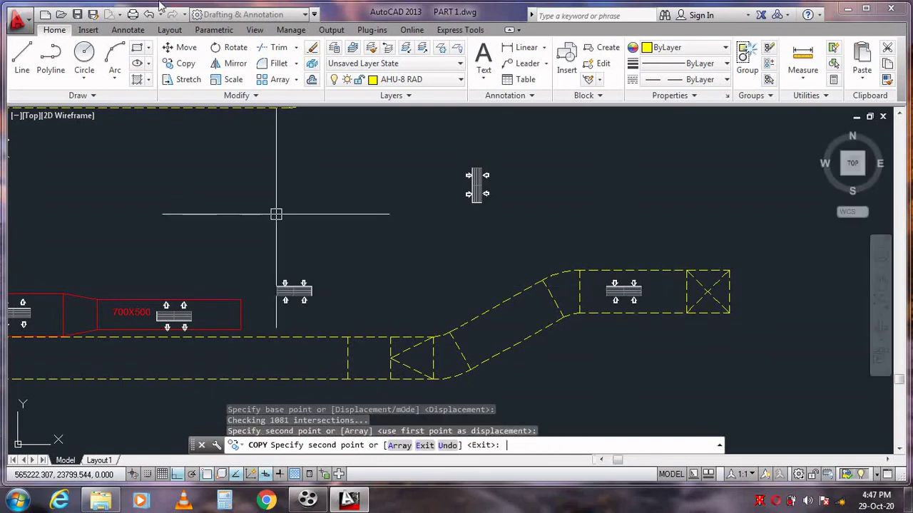
{"action": "key", "text": "Escape"}
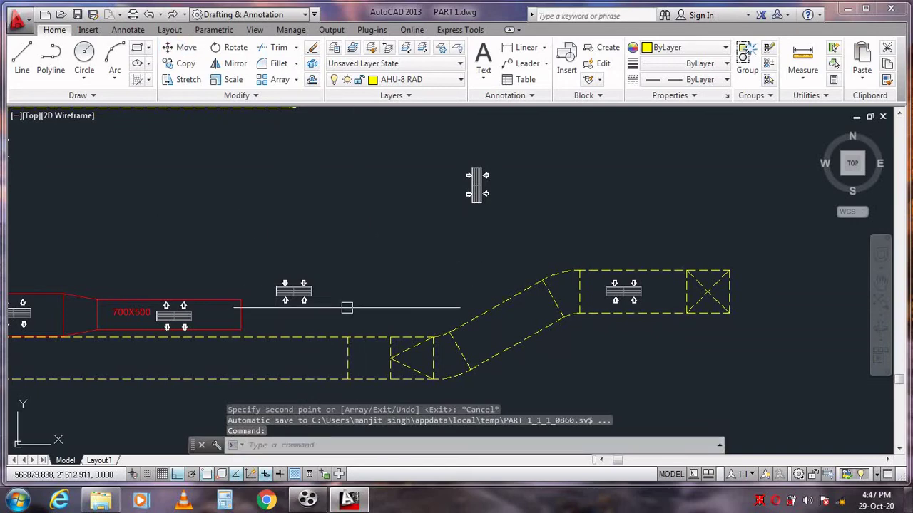
Move the copied horizontal grille straight down into the long horizontal duct section.
{"action": "left_click", "coordinate": [347, 307]}
{"action": "left_click", "coordinate": [261, 261]}
{"action": "right_click", "coordinate": [271, 232]}
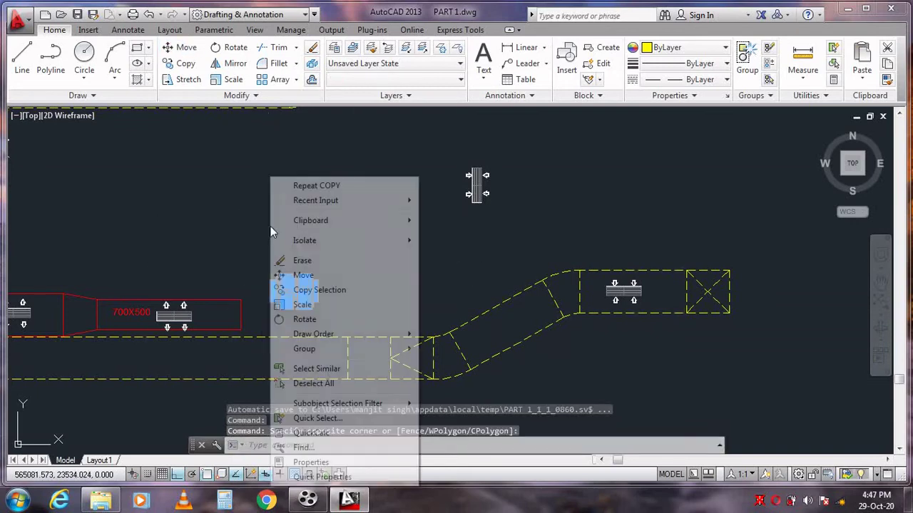
{"action": "left_click", "coordinate": [228, 225]}
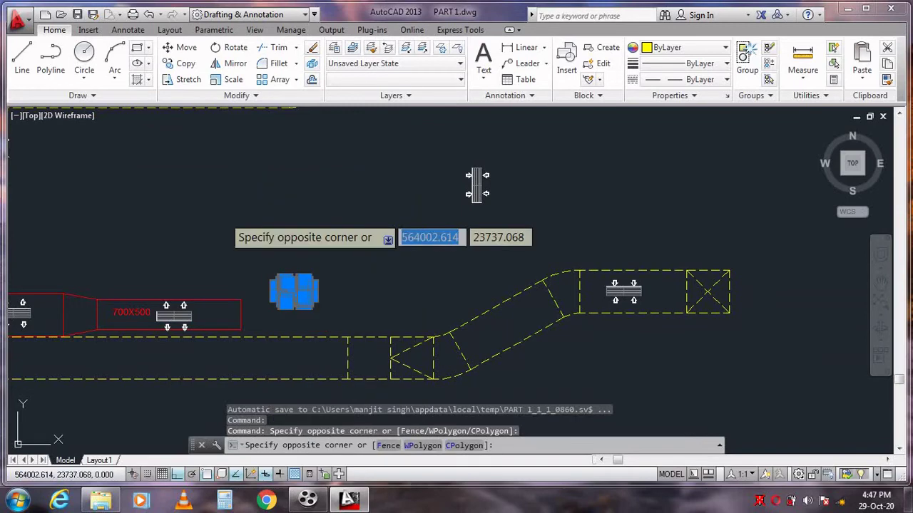
{"action": "left_click", "coordinate": [296, 191]}
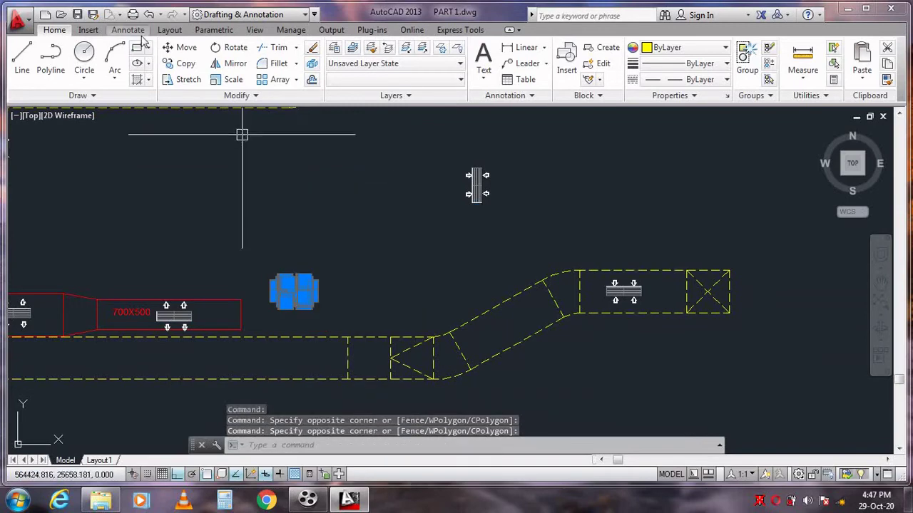
{"action": "left_click", "coordinate": [184, 47]}
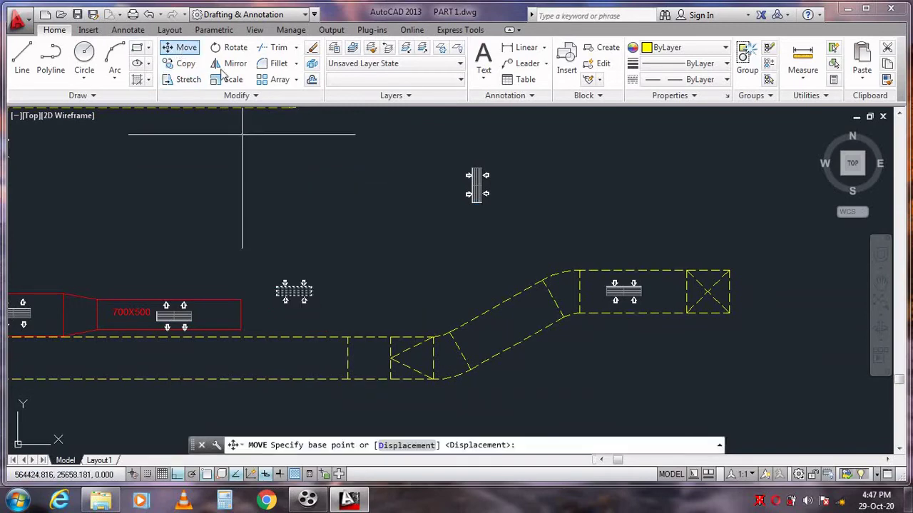
{"action": "left_click", "coordinate": [286, 175]}
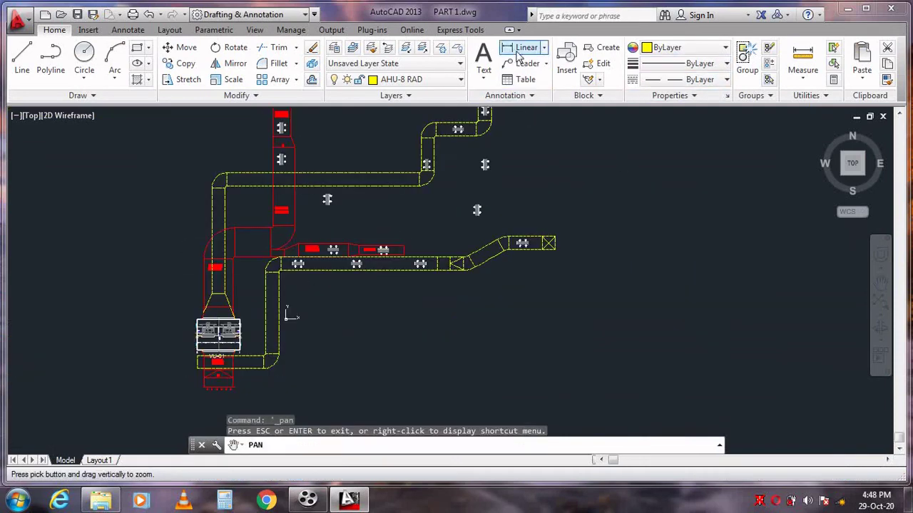
Add a two-line multiline text label reading 1000x100 and BOD-3200 in the empty area below the long horizontal duct, and save it.
{"action": "left_click", "coordinate": [484, 57]}
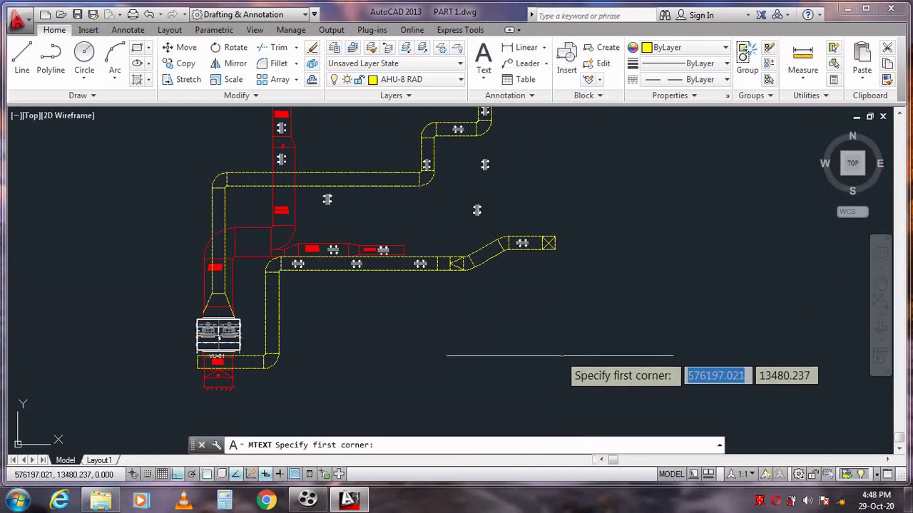
{"action": "left_click", "coordinate": [568, 351]}
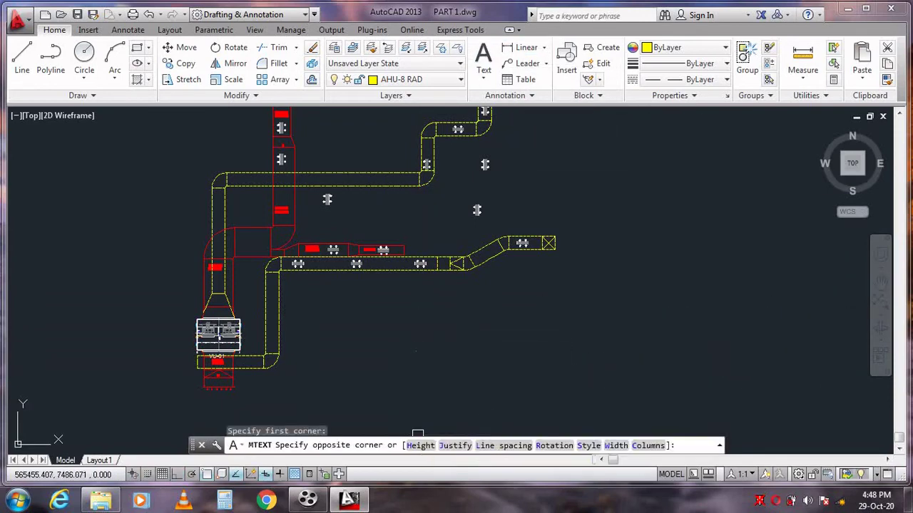
{"action": "left_click", "coordinate": [423, 423]}
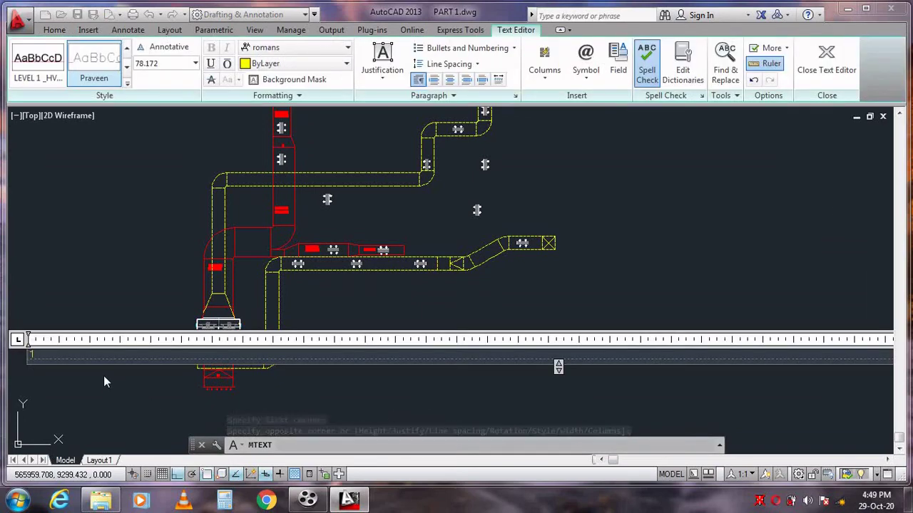
{"action": "type", "text": "100"}
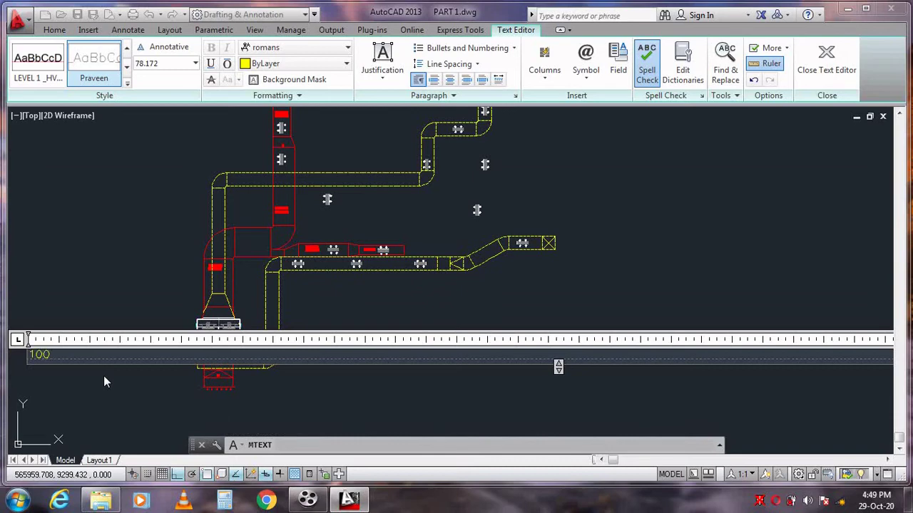
{"action": "type", "text": "0x100"}
{"action": "key", "text": "Return"}
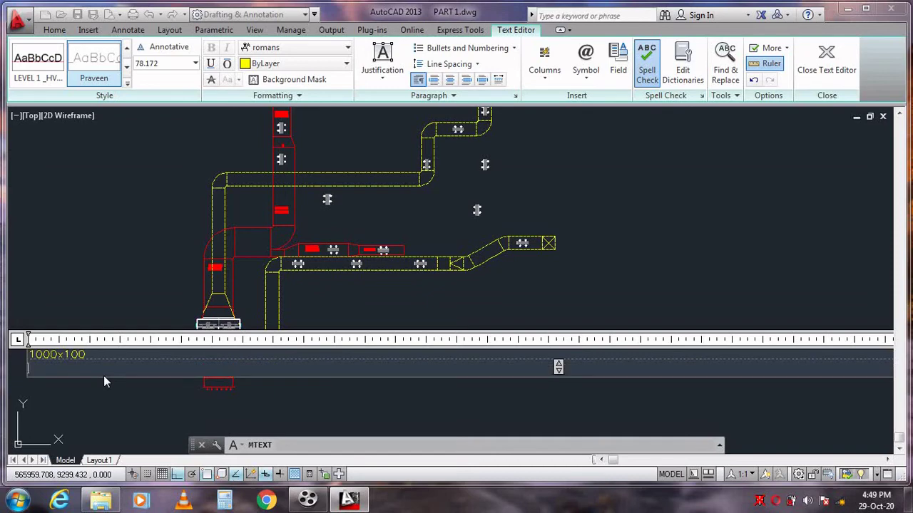
{"action": "type", "text": "BOD"}
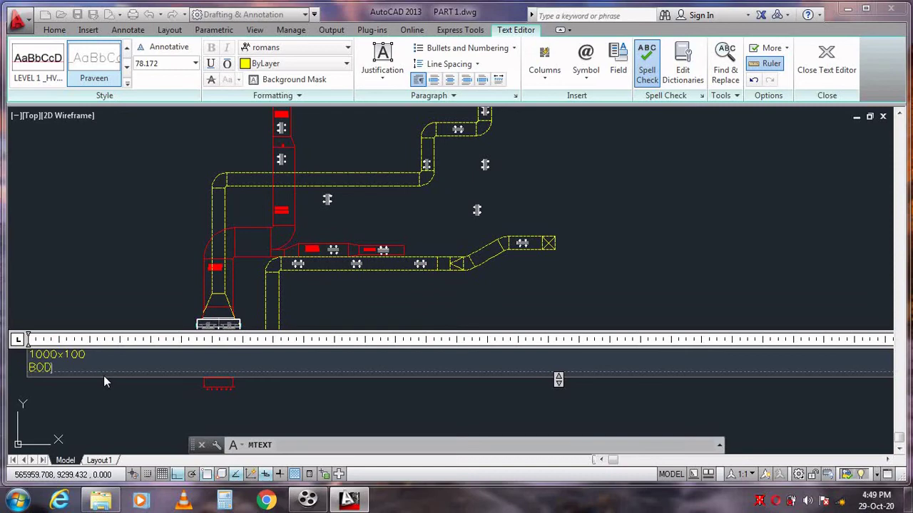
{"action": "type", "text": "-3200"}
{"action": "key", "text": "Return"}
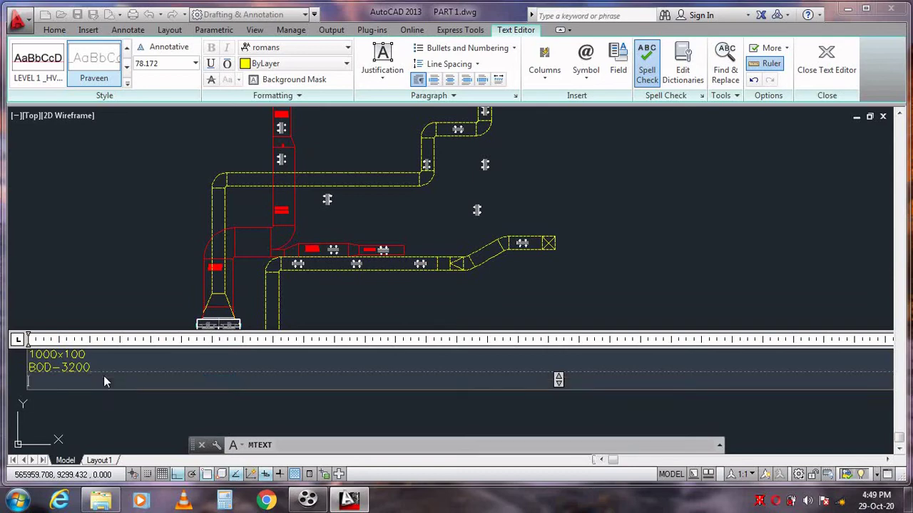
{"action": "key", "text": "Escape"}
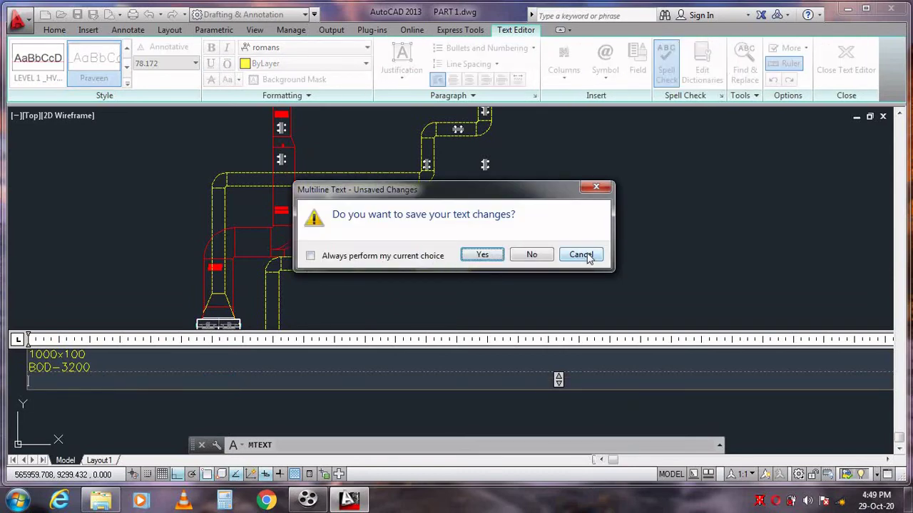
{"action": "left_click", "coordinate": [482, 255]}
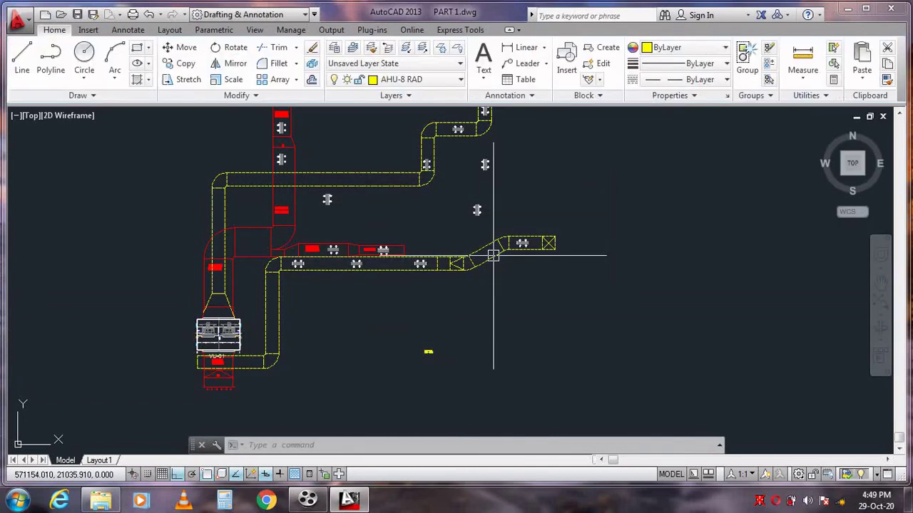
Examine the new two-line size label below the long horizontal duct up close.
{"action": "right_click", "coordinate": [478, 357]}
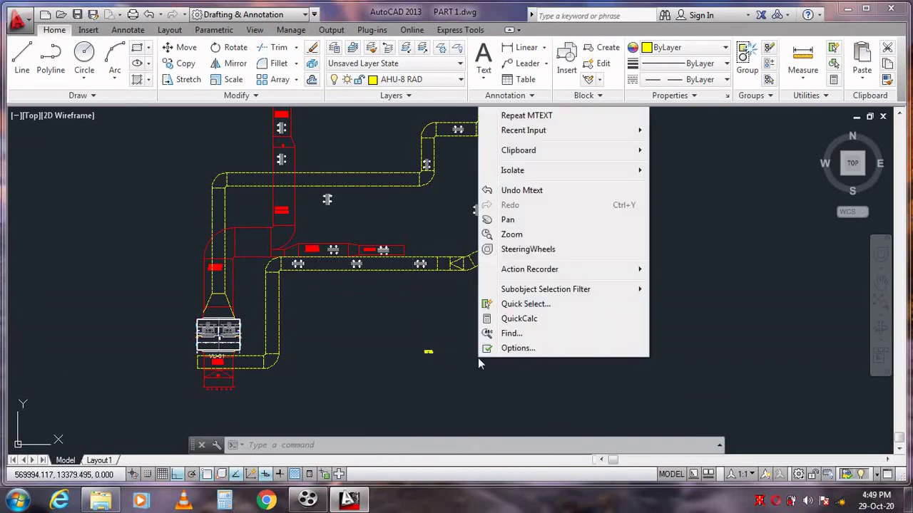
{"action": "left_click", "coordinate": [512, 235]}
{"action": "left_click_drag", "start_coordinate": [480, 365], "coordinate": [480, 181]}
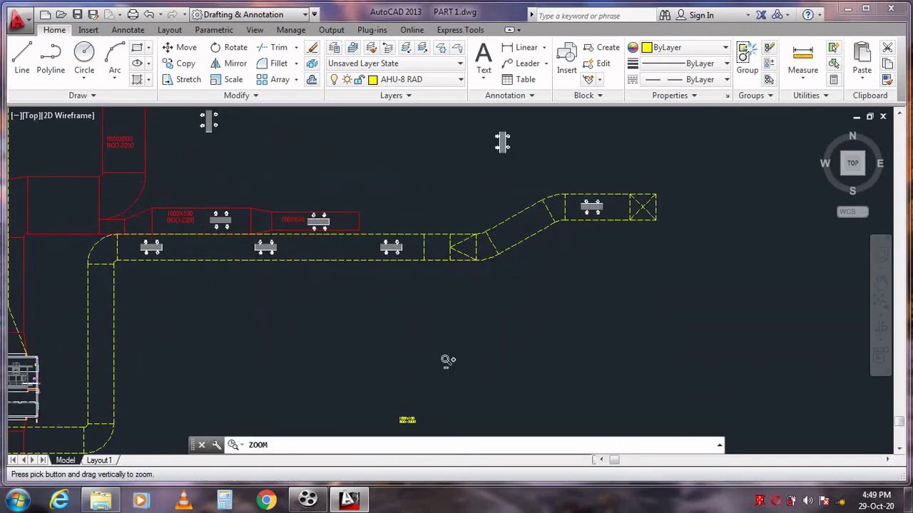
{"action": "left_click_drag", "start_coordinate": [446, 361], "coordinate": [447, 281]}
{"action": "right_click", "coordinate": [445, 283]}
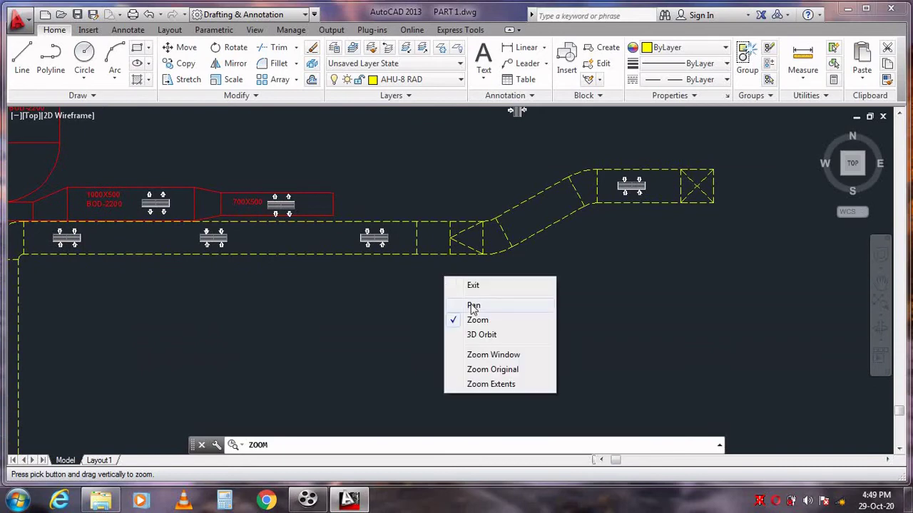
{"action": "left_click", "coordinate": [465, 305]}
{"action": "left_click_drag", "start_coordinate": [417, 432], "coordinate": [462, 297]}
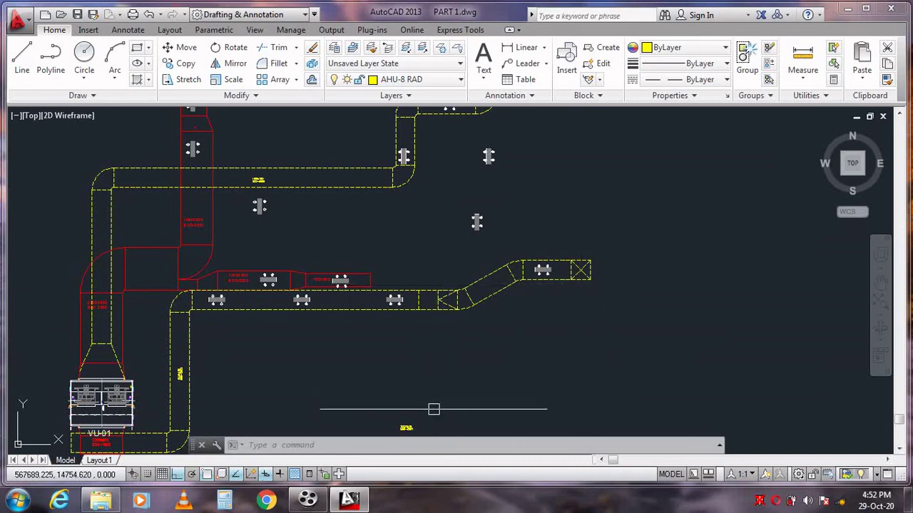
Move the spare size label horizontally to the right, to below the crossed square duct end.
{"action": "right_click", "coordinate": [422, 337]}
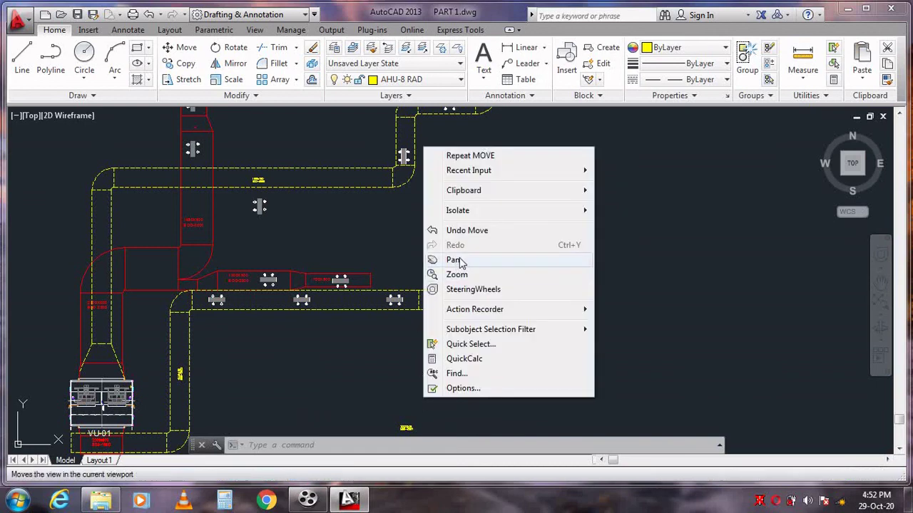
{"action": "left_click", "coordinate": [428, 259]}
{"action": "left_click_drag", "start_coordinate": [443, 368], "coordinate": [441, 326]}
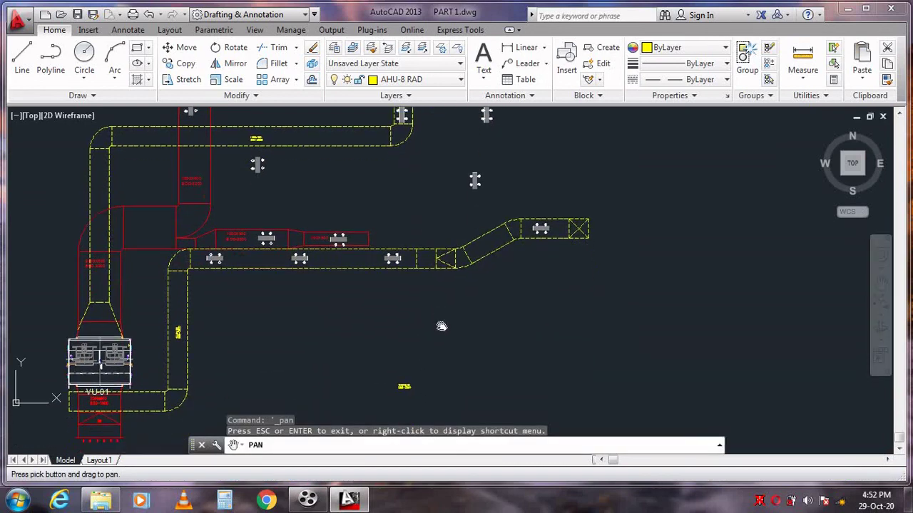
{"action": "left_click", "coordinate": [183, 47]}
{"action": "left_click", "coordinate": [429, 400]}
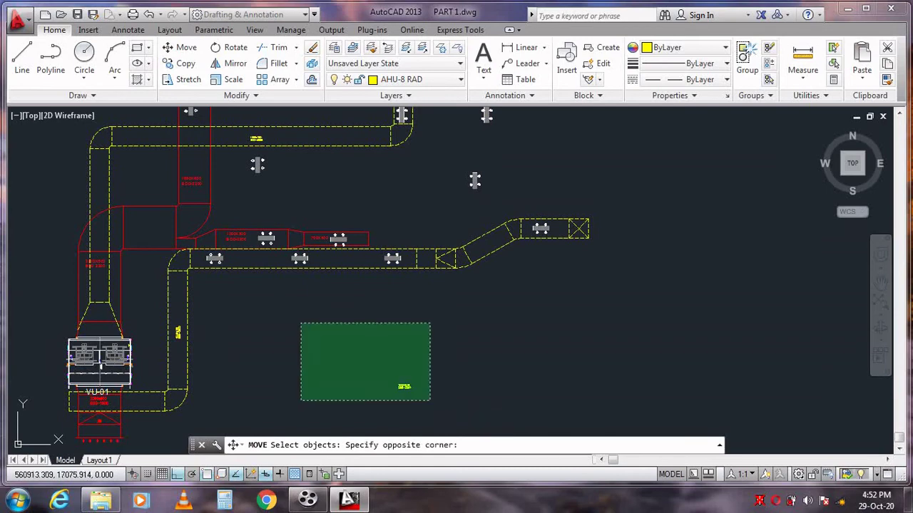
{"action": "left_click", "coordinate": [301, 322]}
{"action": "key", "text": "Return"}
{"action": "left_click", "coordinate": [301, 323]}
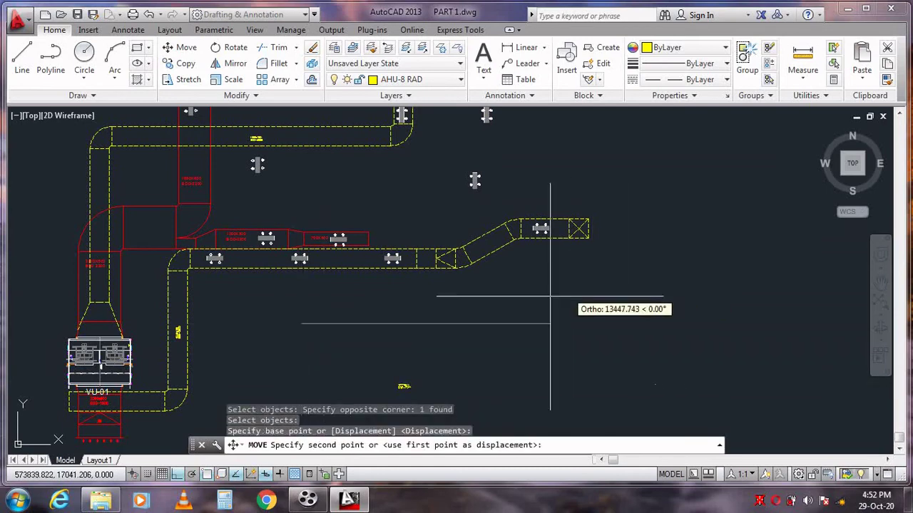
{"action": "left_click", "coordinate": [490, 299]}
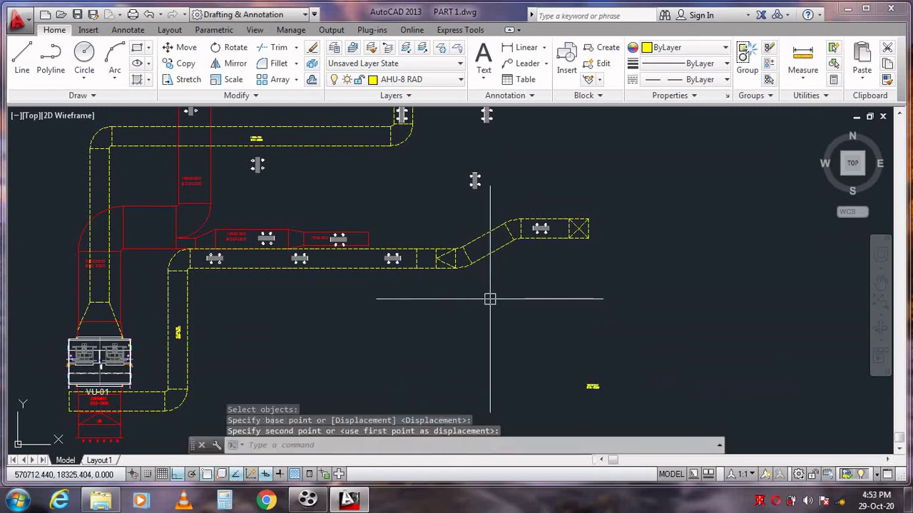
Move the spare two-line size label straight up to just below the crossed square duct end.
{"action": "left_click", "coordinate": [184, 47]}
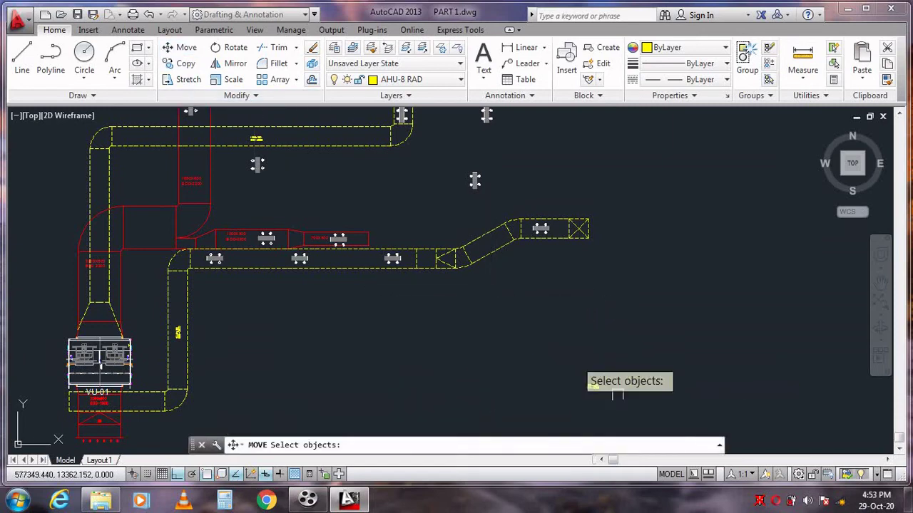
{"action": "left_click", "coordinate": [626, 416]}
{"action": "left_click", "coordinate": [572, 373]}
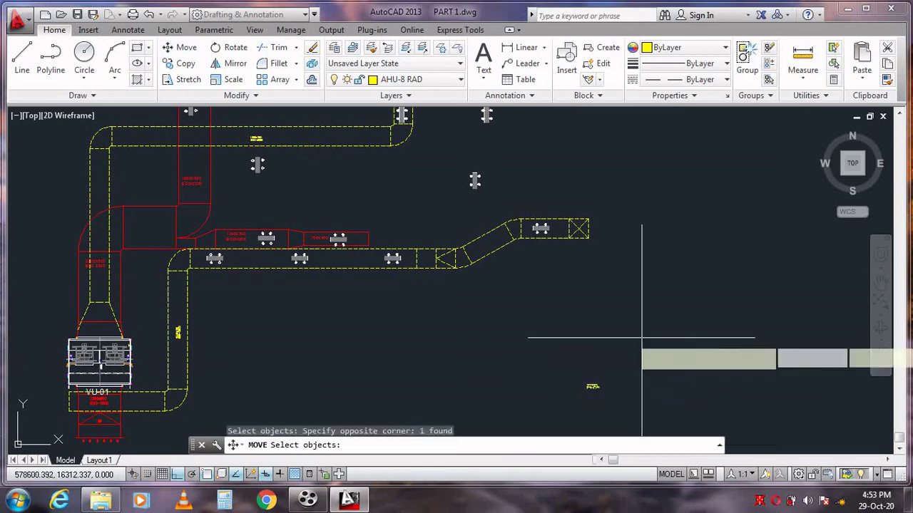
{"action": "key", "text": "Return"}
{"action": "left_click", "coordinate": [642, 339]}
{"action": "left_click", "coordinate": [621, 232]}
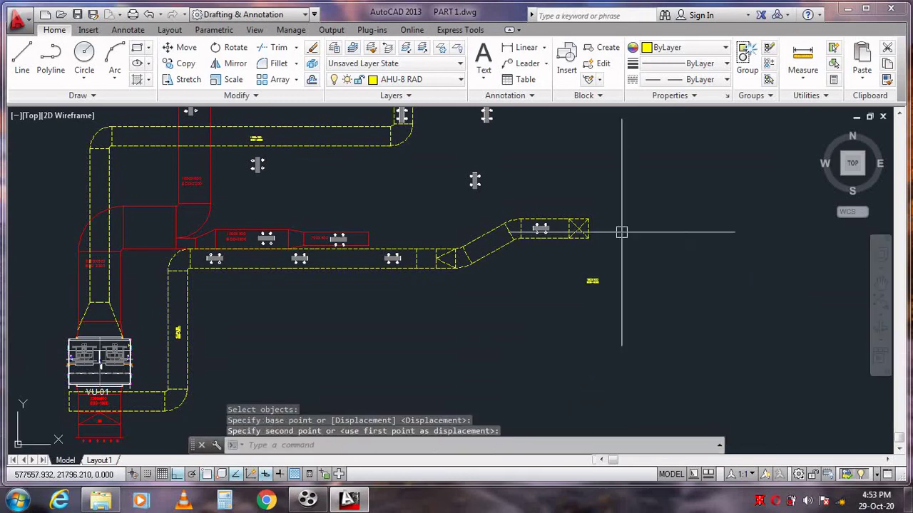
Shift the spare size label horizontally to the left, beneath the short duct section beside the crossed square end.
{"action": "left_click", "coordinate": [184, 48]}
{"action": "left_click", "coordinate": [622, 319]}
{"action": "left_click", "coordinate": [576, 269]}
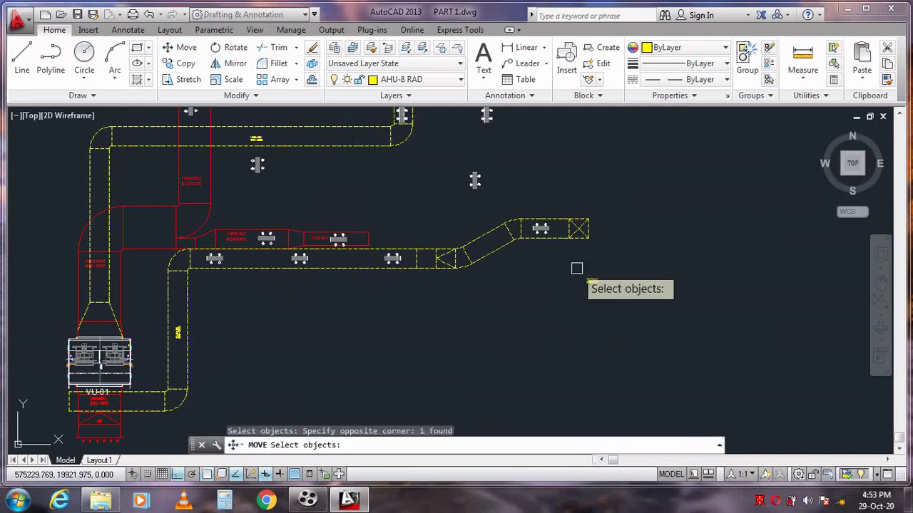
{"action": "key", "text": "Return"}
{"action": "left_click", "coordinate": [577, 271]}
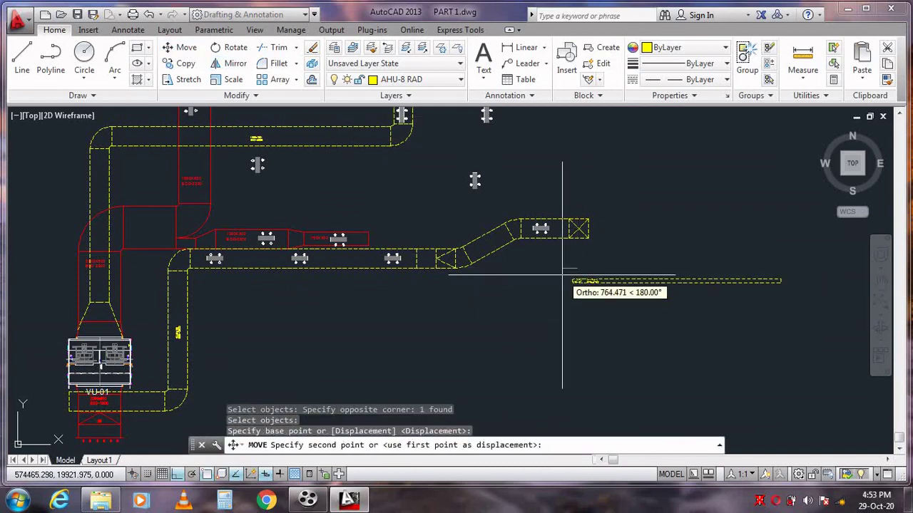
{"action": "left_click", "coordinate": [551, 273]}
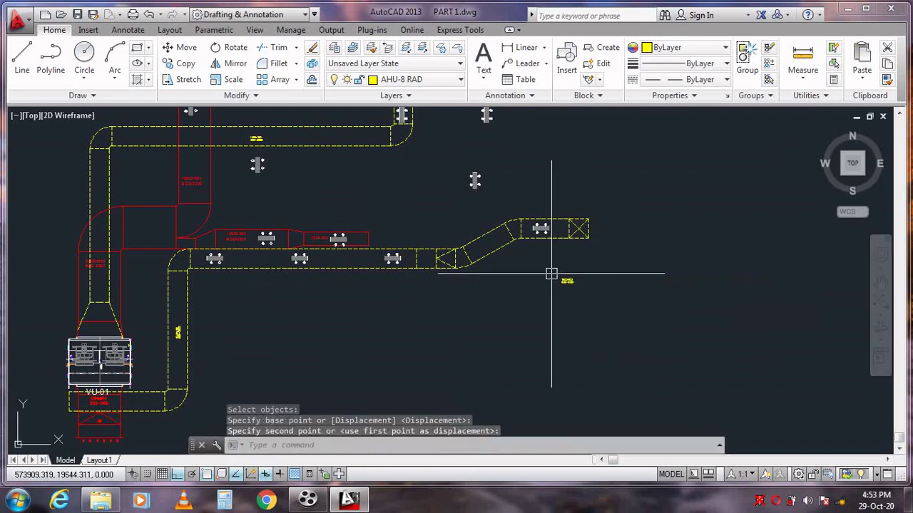
Change the second line of the spare size label to BOD-5400 and save the text.
{"action": "double_click", "coordinate": [564, 280]}
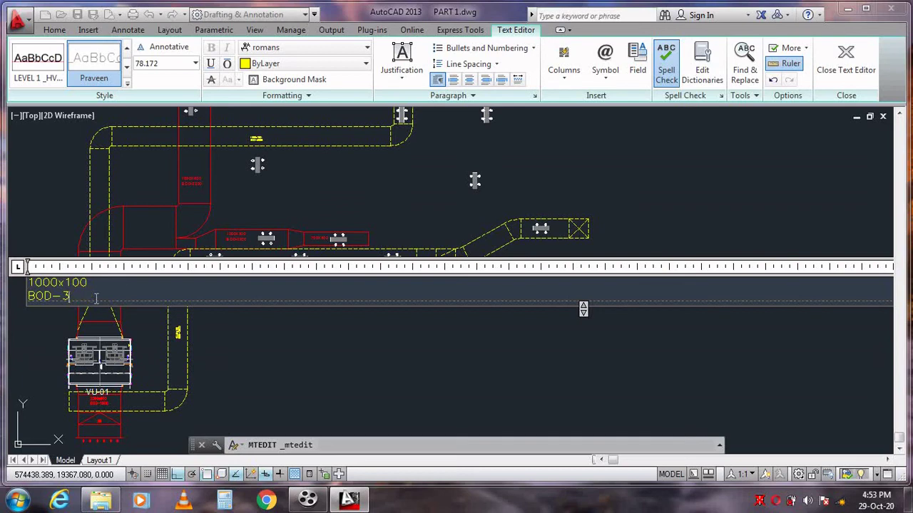
{"action": "key", "text": "BackSpace"}
{"action": "key", "text": "BackSpace"}
{"action": "key", "text": "Return"}
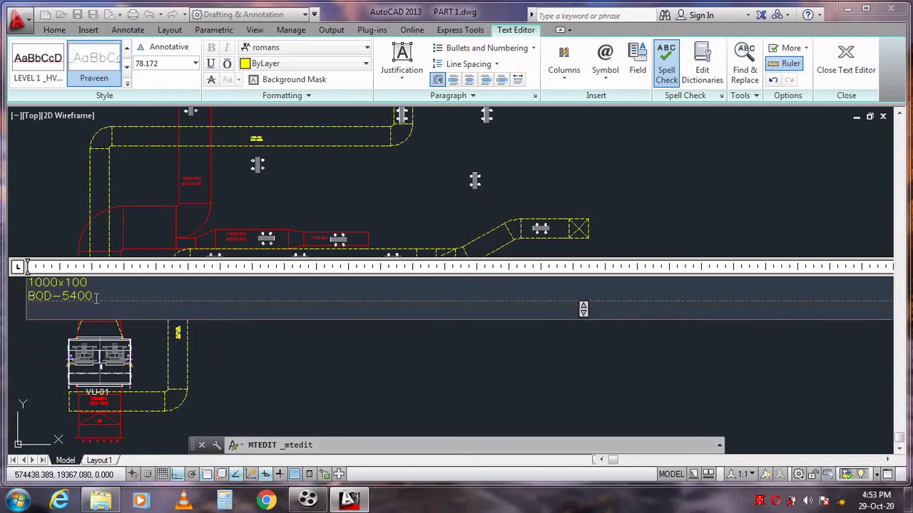
{"action": "left_click", "coordinate": [605, 197]}
Examine the edited size label and the duct end with the crossed square up close.
{"action": "right_click", "coordinate": [632, 269]}
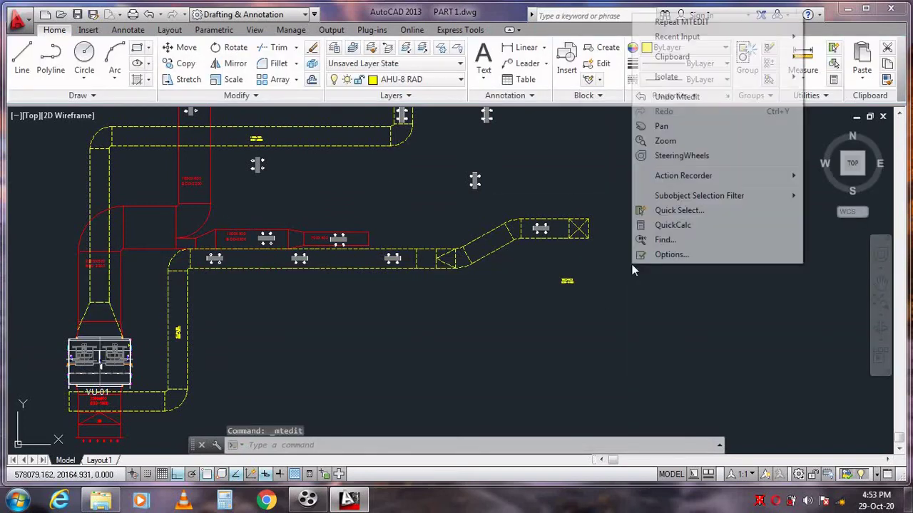
{"action": "left_click", "coordinate": [663, 141]}
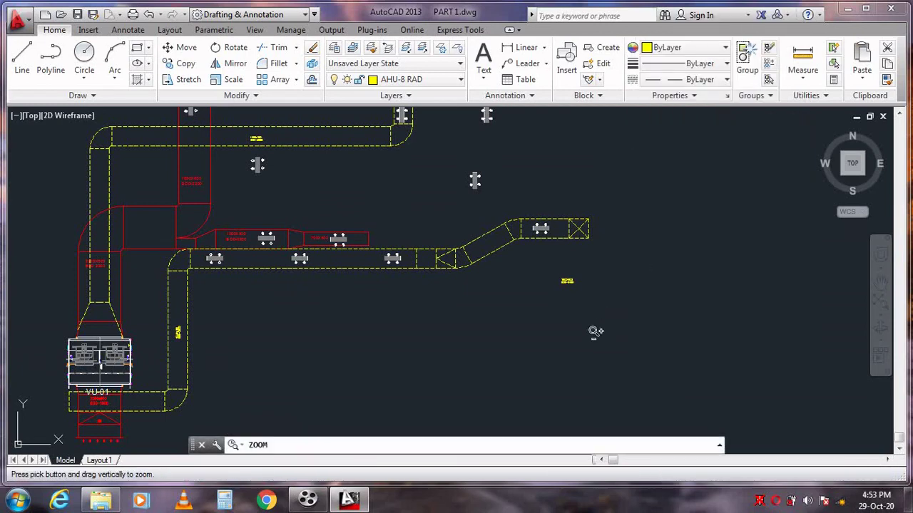
{"action": "left_click_drag", "start_coordinate": [595, 331], "coordinate": [643, 219]}
{"action": "left_click_drag", "start_coordinate": [694, 275], "coordinate": [650, 154]}
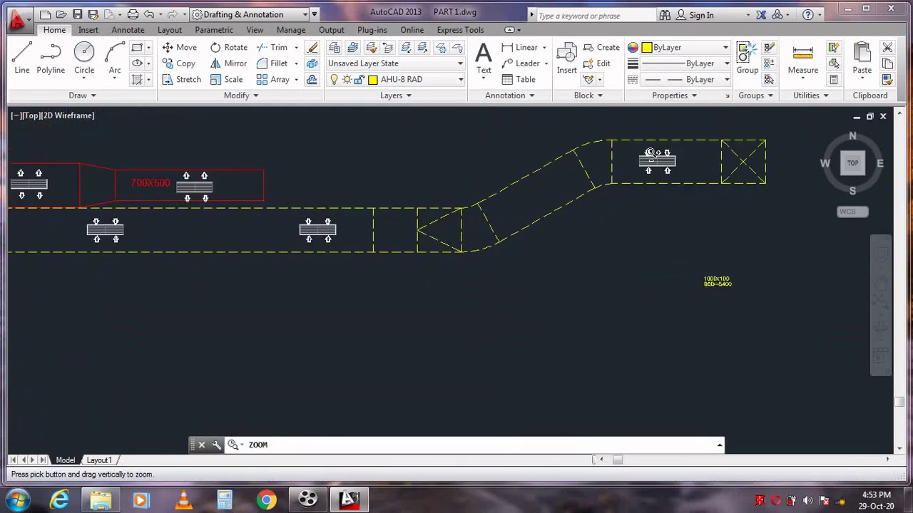
{"action": "right_click", "coordinate": [607, 248]}
{"action": "left_click", "coordinate": [637, 274]}
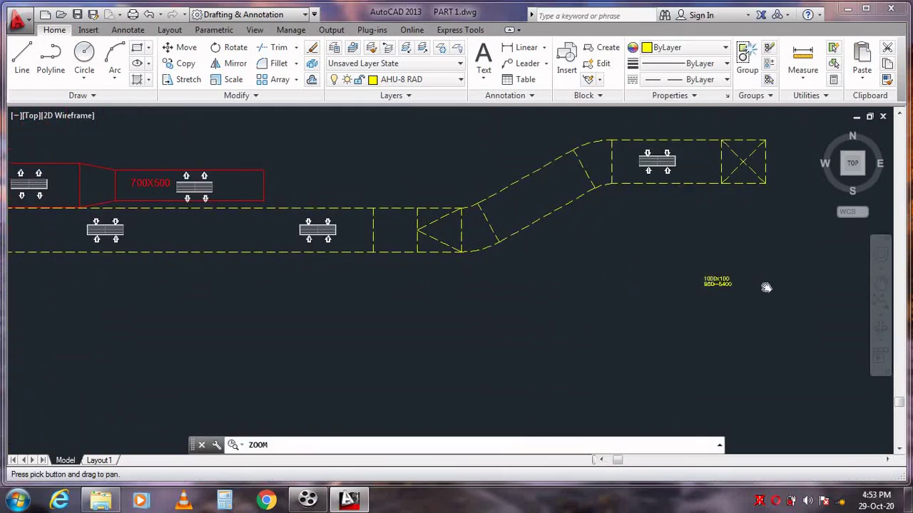
{"action": "mouse_move", "coordinate": [662, 280]}
{"action": "left_mouse_down"}
{"action": "mouse_move", "coordinate": [629, 269]}
{"action": "mouse_move", "coordinate": [402, 273]}
{"action": "left_mouse_up"}
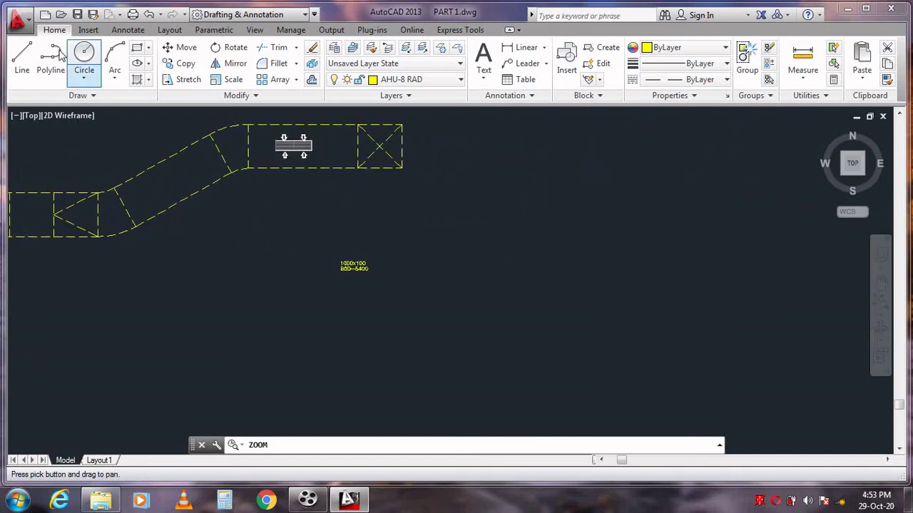
{"action": "left_click", "coordinate": [184, 64]}
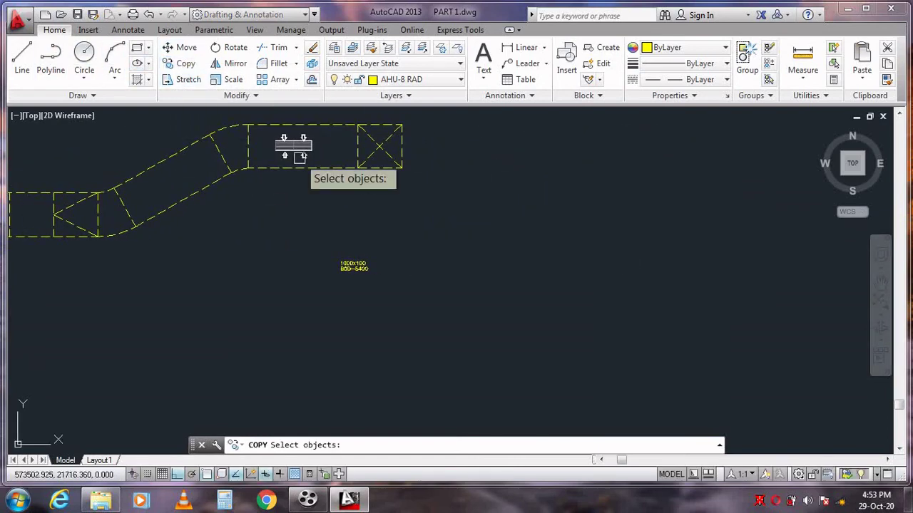
{"action": "left_click", "coordinate": [394, 300]}
{"action": "left_click", "coordinate": [304, 224]}
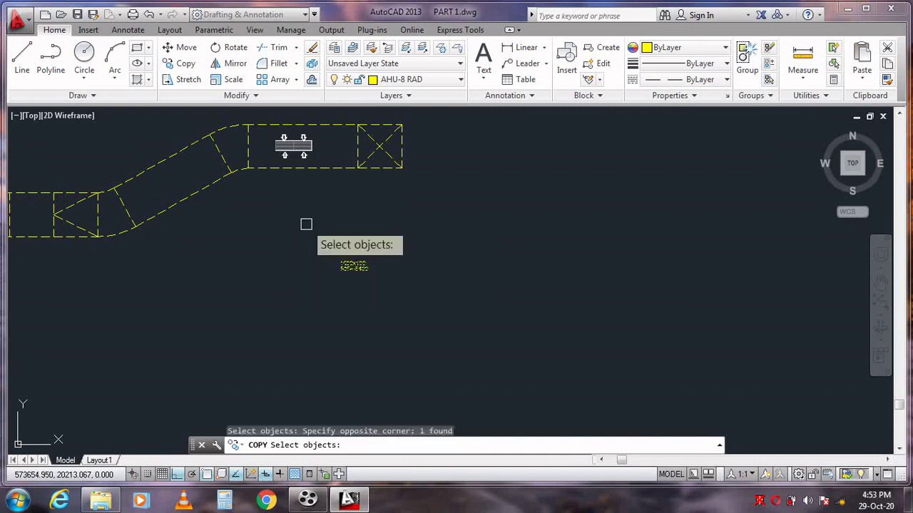
{"action": "key", "text": "Return"}
{"action": "left_click", "coordinate": [434, 342]}
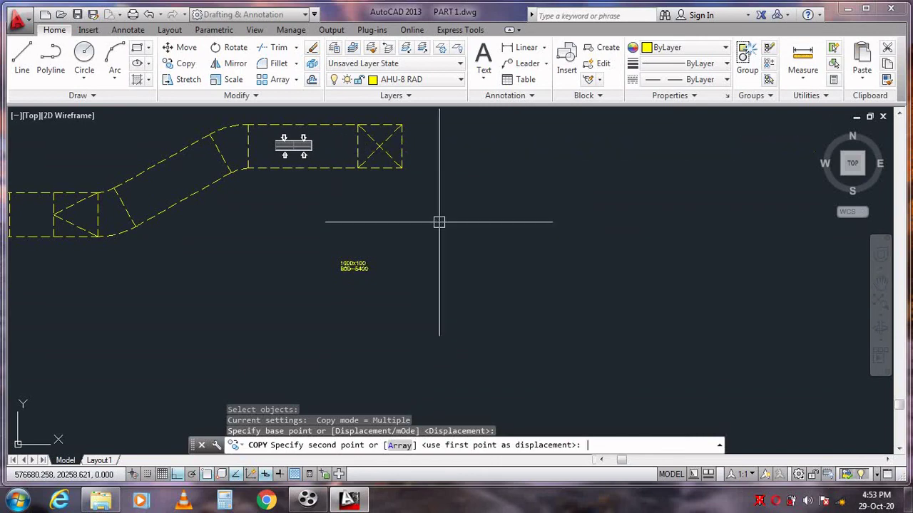
{"action": "key", "text": "Escape"}
Move the BOD-5400 label slightly left so it sits directly below the gap between the grille and the crossed square.
{"action": "left_click", "coordinate": [187, 49]}
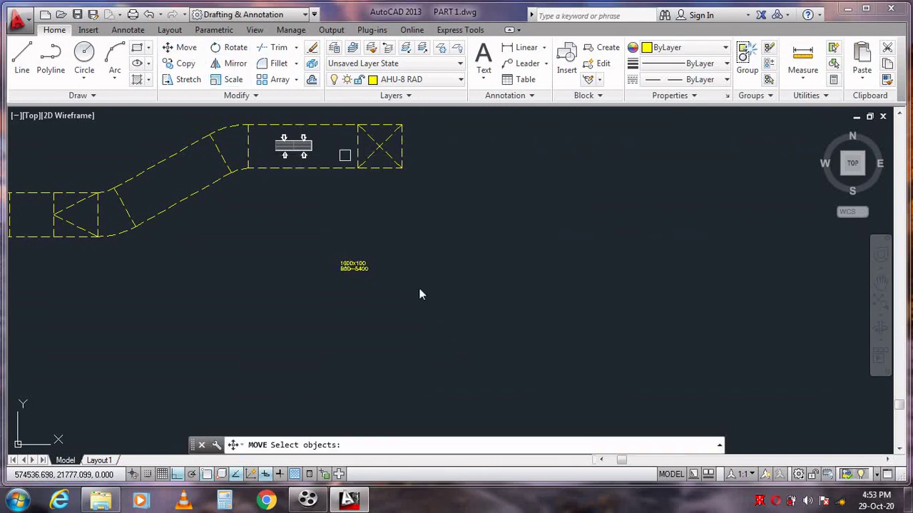
{"action": "left_click", "coordinate": [426, 326]}
{"action": "left_click", "coordinate": [329, 242]}
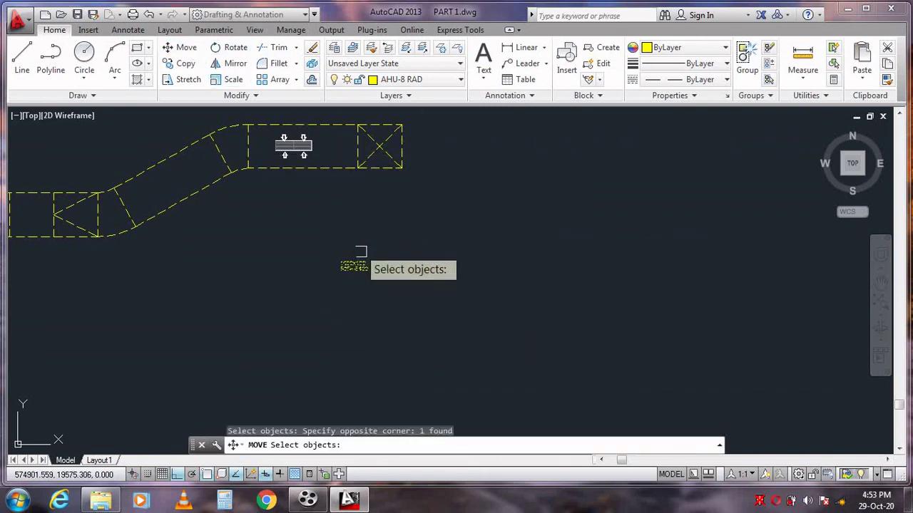
{"action": "key", "text": "Return"}
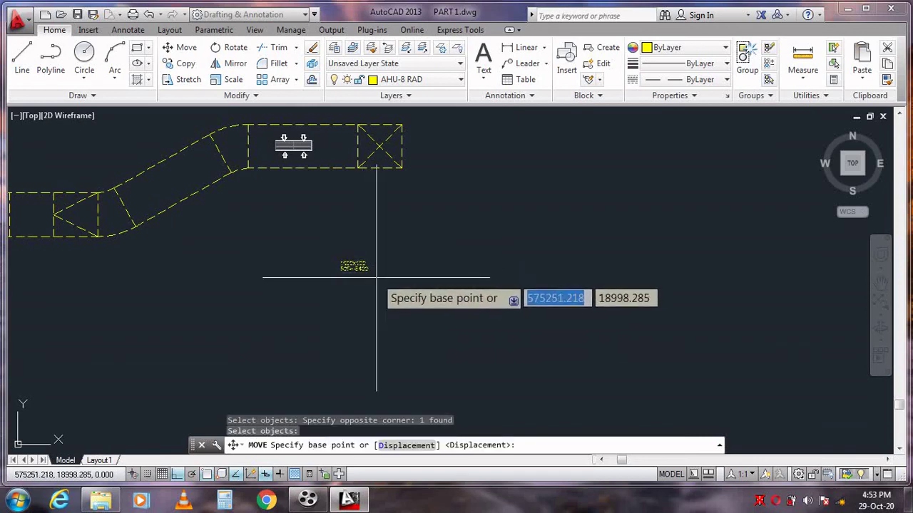
{"action": "left_click", "coordinate": [375, 274]}
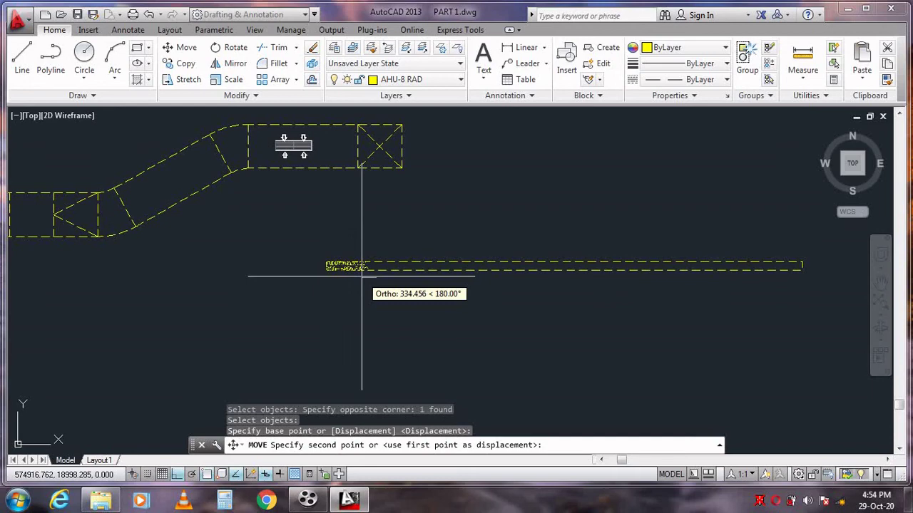
{"action": "left_click", "coordinate": [361, 273]}
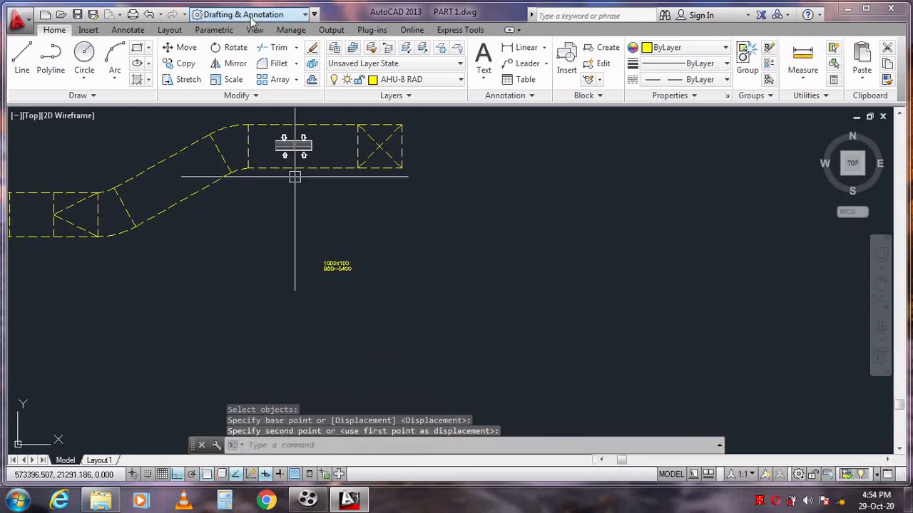
Copy the BOD-5400 label straight up into the short horizontal duct, between the grille and the crossed square end.
{"action": "left_click", "coordinate": [182, 63]}
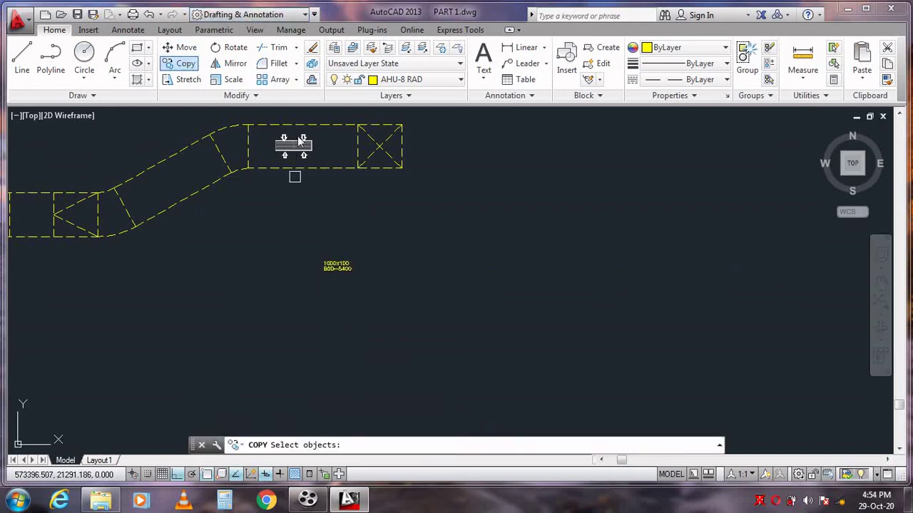
{"action": "left_click", "coordinate": [372, 302]}
{"action": "left_click", "coordinate": [310, 246]}
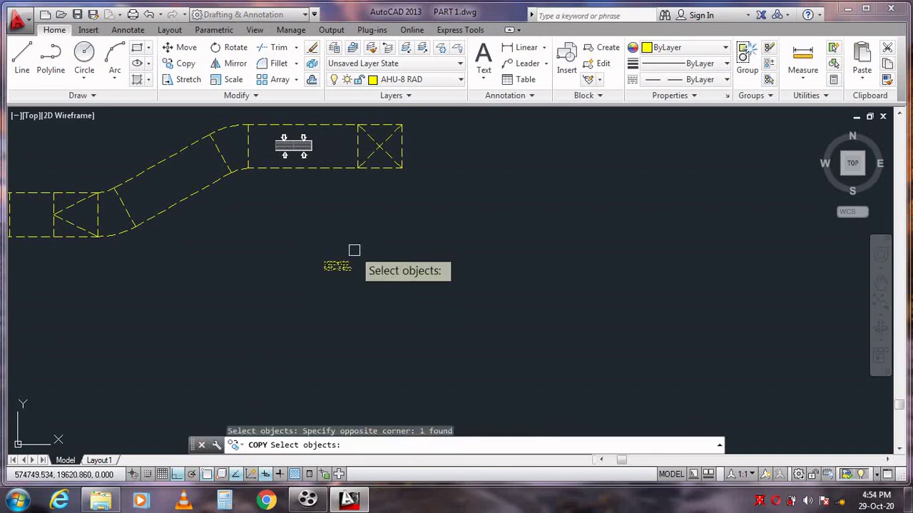
{"action": "key", "text": "Return"}
{"action": "left_click", "coordinate": [407, 349]}
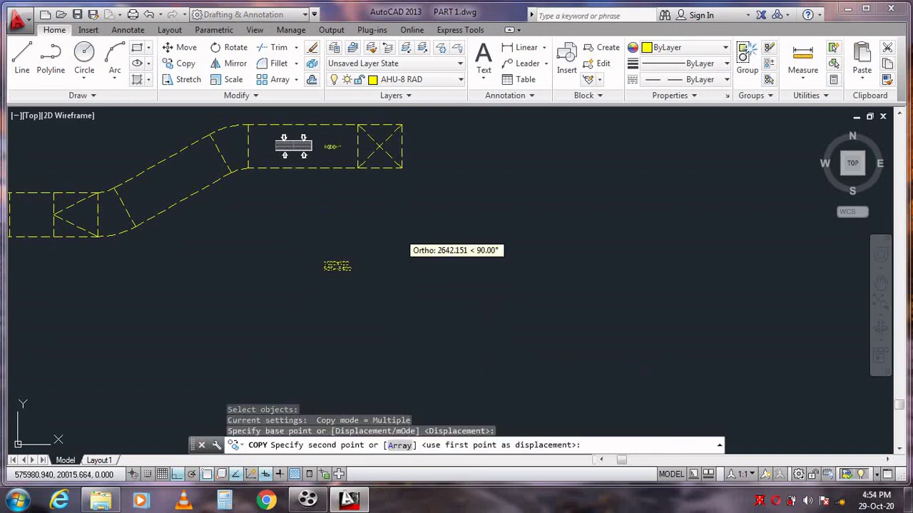
{"action": "left_click", "coordinate": [408, 229]}
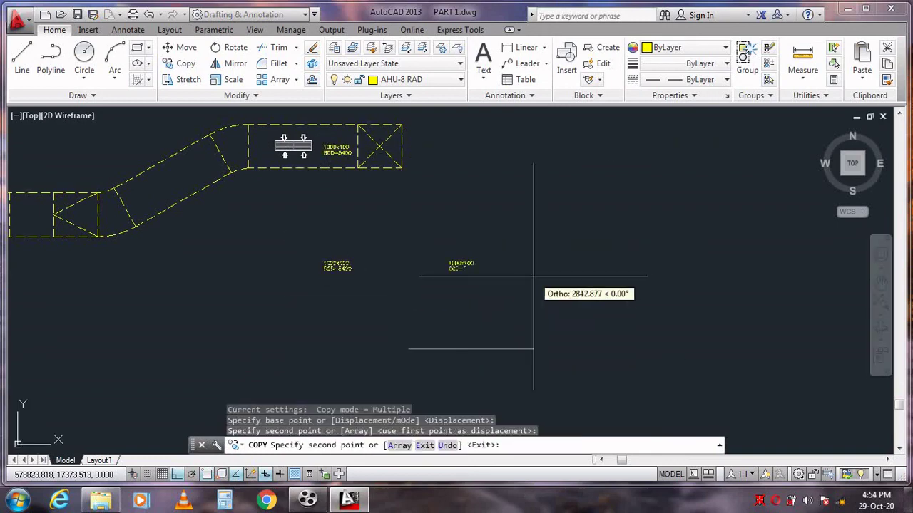
{"action": "key", "text": "Escape"}
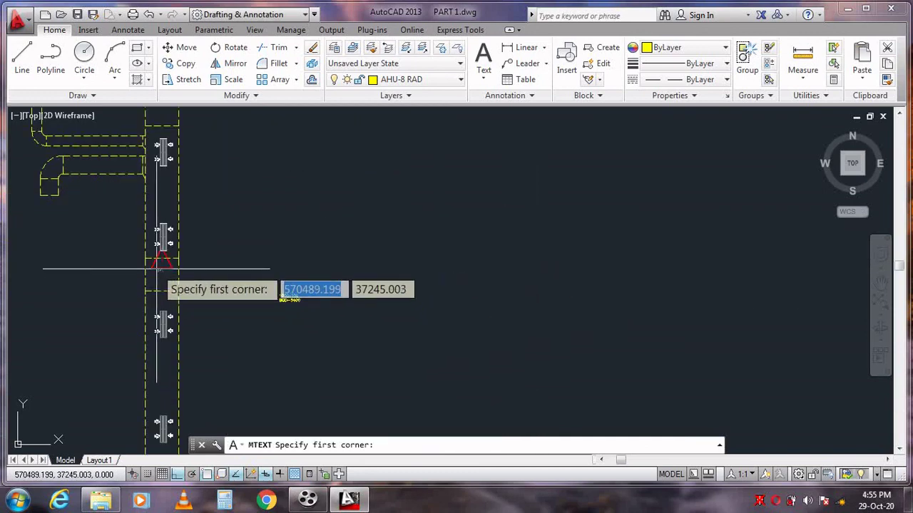
Add a multiline text label reading T beside the short vertical duct piece between the two middle grilles.
{"action": "left_click", "coordinate": [220, 293]}
{"action": "left_click", "coordinate": [244, 320]}
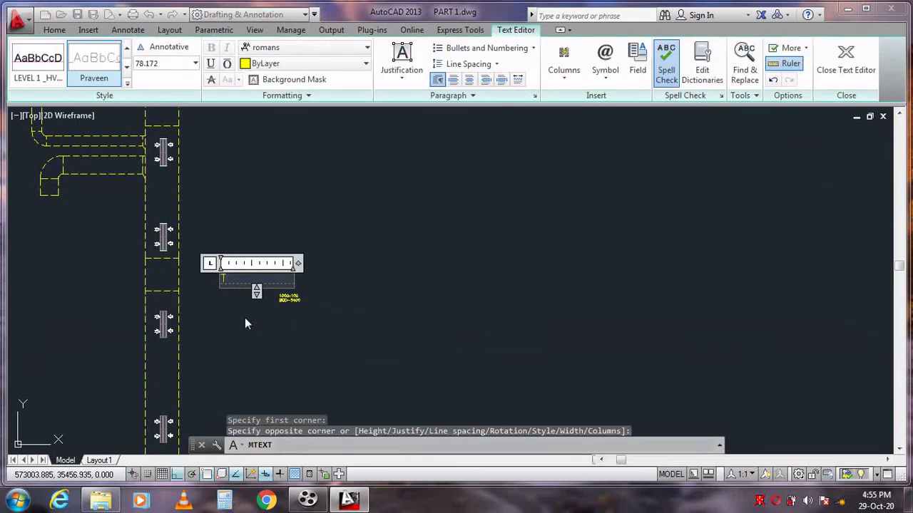
{"action": "left_click", "coordinate": [375, 286]}
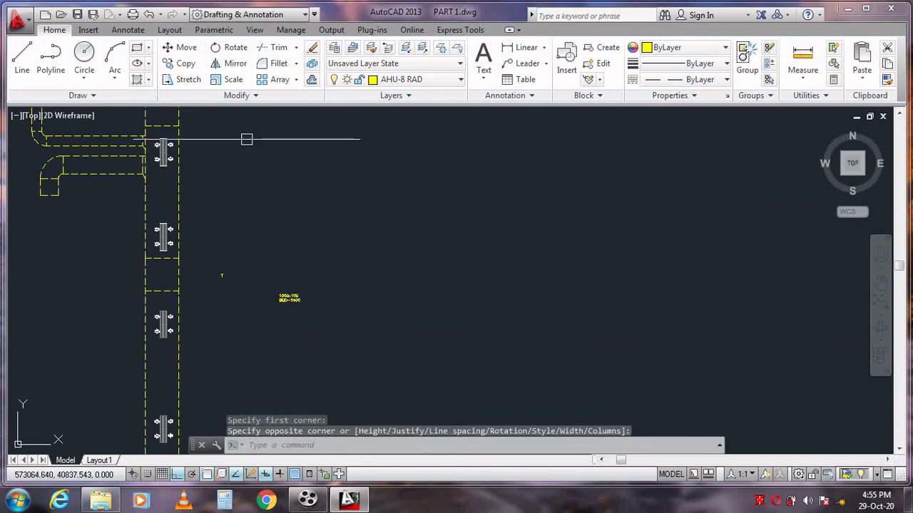
{"action": "left_click", "coordinate": [182, 47]}
{"action": "left_click", "coordinate": [238, 280]}
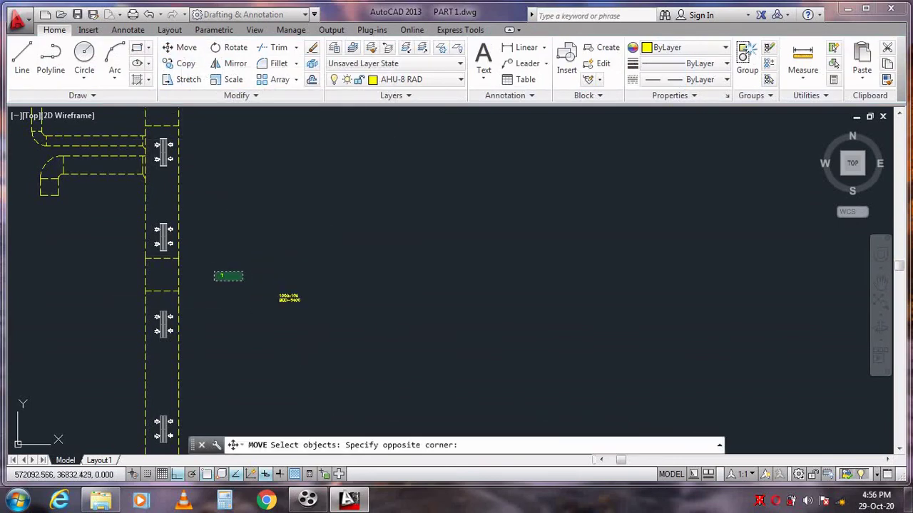
{"action": "left_click", "coordinate": [216, 270]}
{"action": "key", "text": "Return"}
{"action": "left_click", "coordinate": [234, 294]}
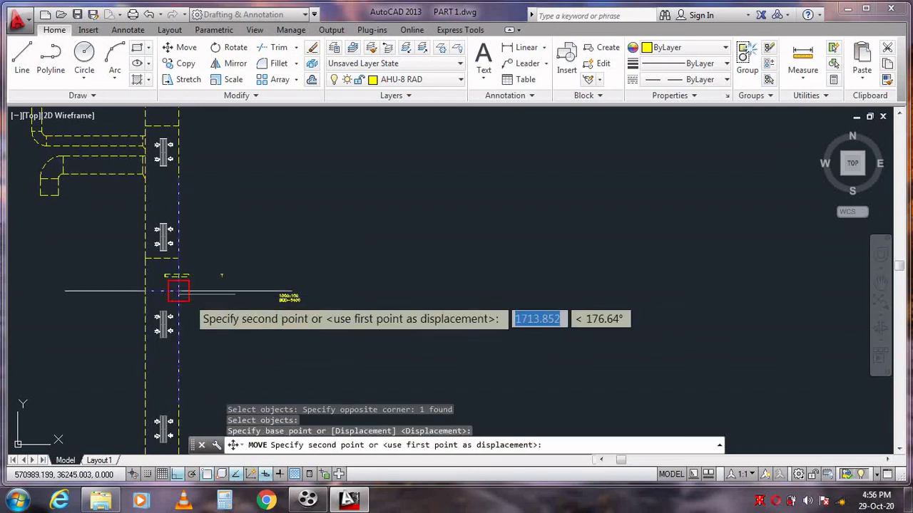
{"action": "key", "text": "Escape"}
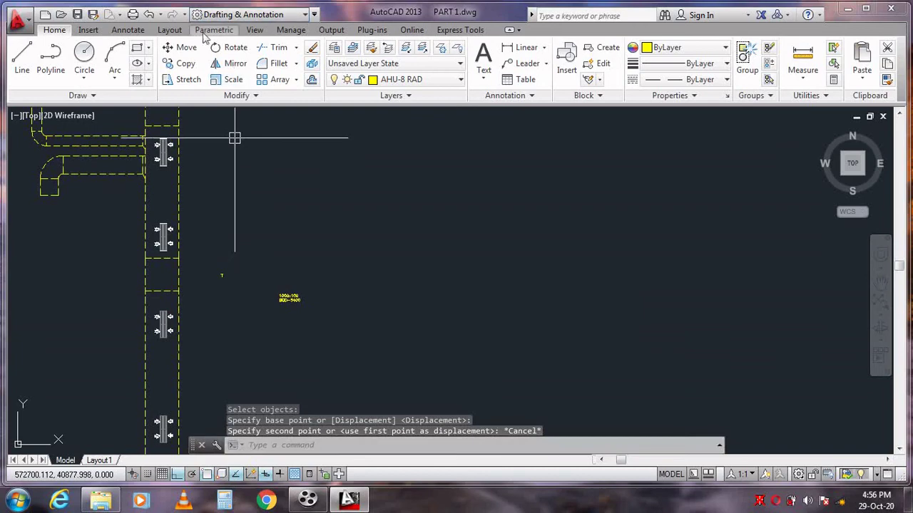
Move the T label horizontally left to the middle of the short vertical duct piece between the grilles.
{"action": "left_click", "coordinate": [185, 47]}
{"action": "left_click", "coordinate": [253, 285]}
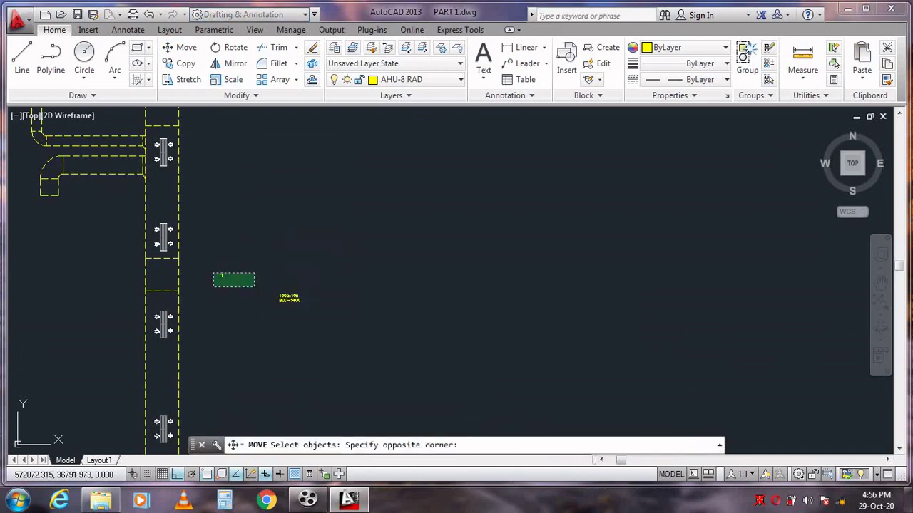
{"action": "left_click", "coordinate": [212, 271]}
{"action": "key", "text": "Return"}
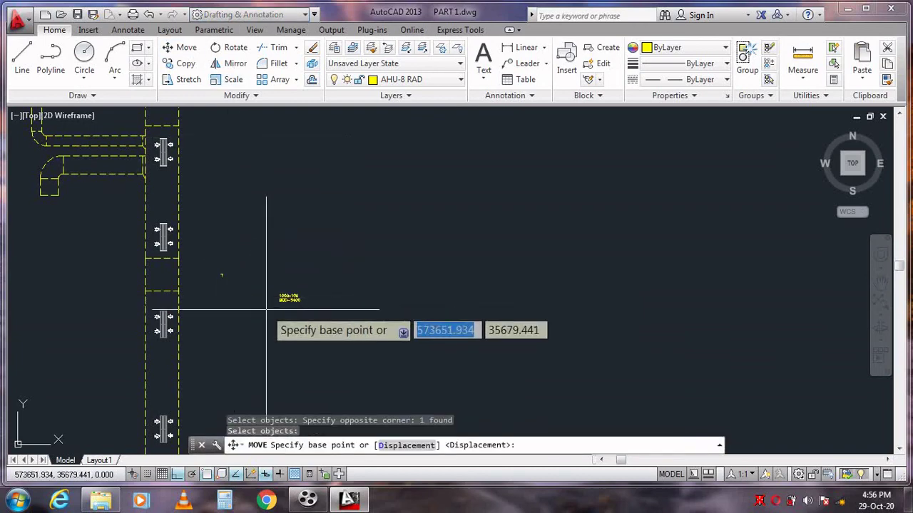
{"action": "left_click", "coordinate": [267, 310]}
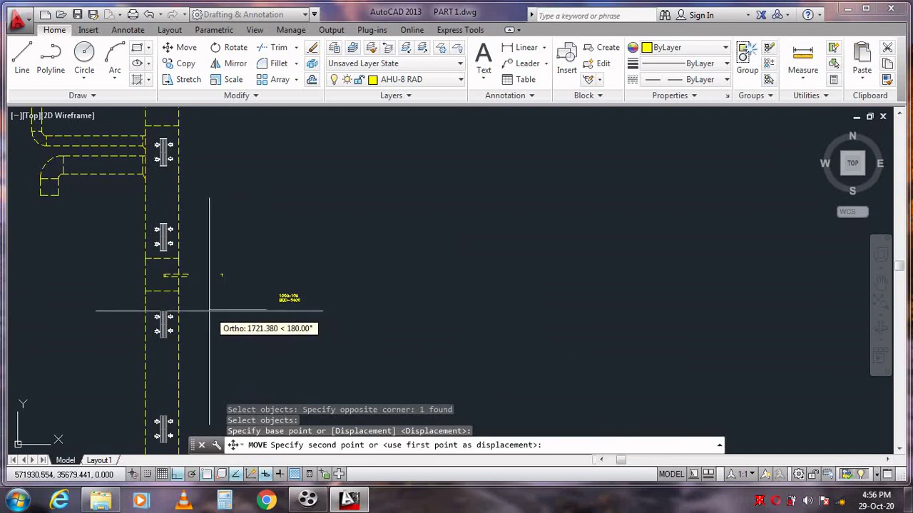
{"action": "left_click", "coordinate": [163, 310]}
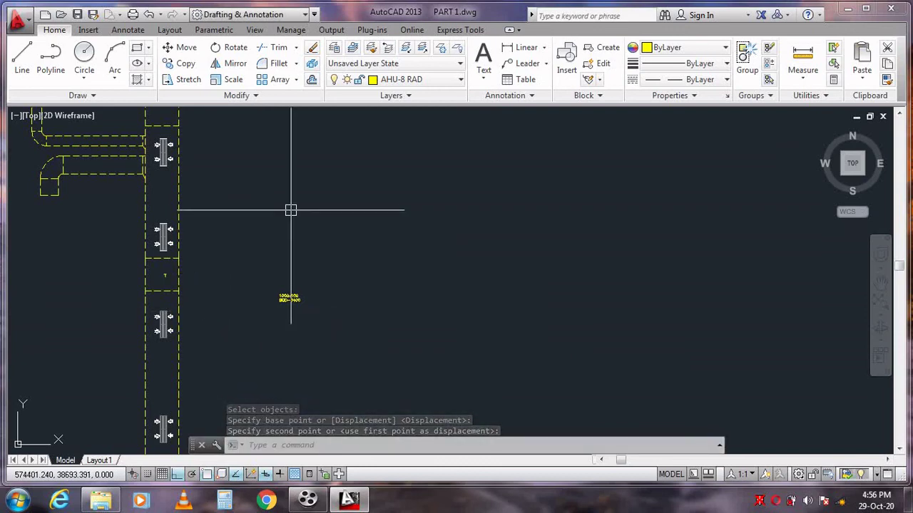
Edit the duct size and bottom-of-duct values in the BOD-5400 label beside the main vertical duct.
{"action": "double_click", "coordinate": [293, 299]}
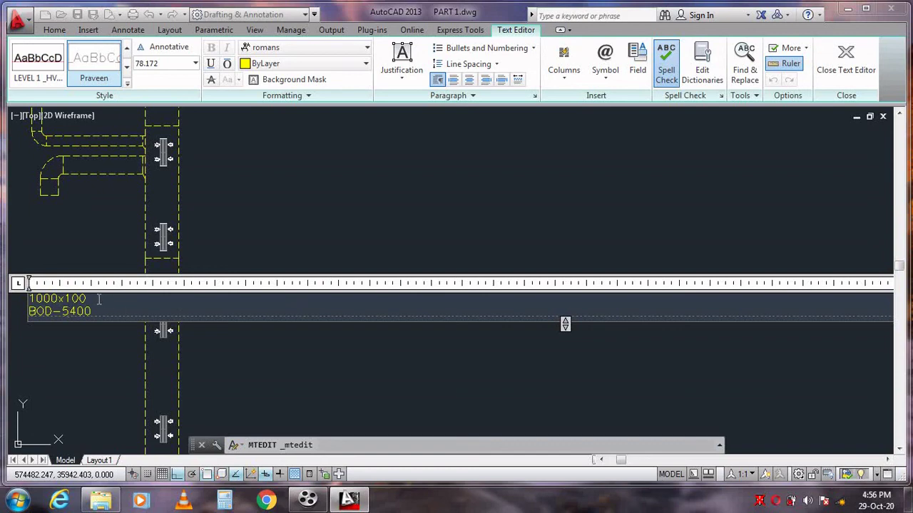
{"action": "key", "text": "BackSpace"}
{"action": "key", "text": "BackSpace"}
{"action": "left_click", "coordinate": [191, 240]}
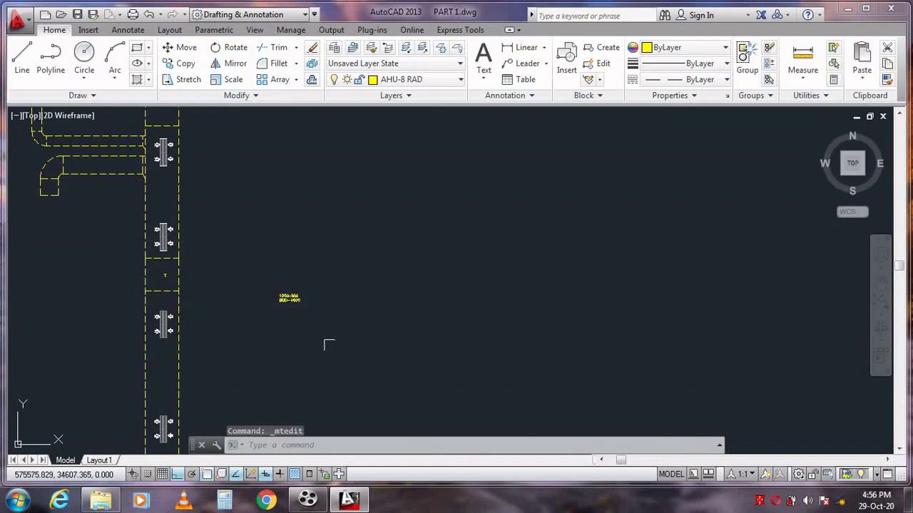
Move the edited size and BOD label straight up, level with the gap between the two grilles above the T piece.
{"action": "left_click", "coordinate": [182, 47]}
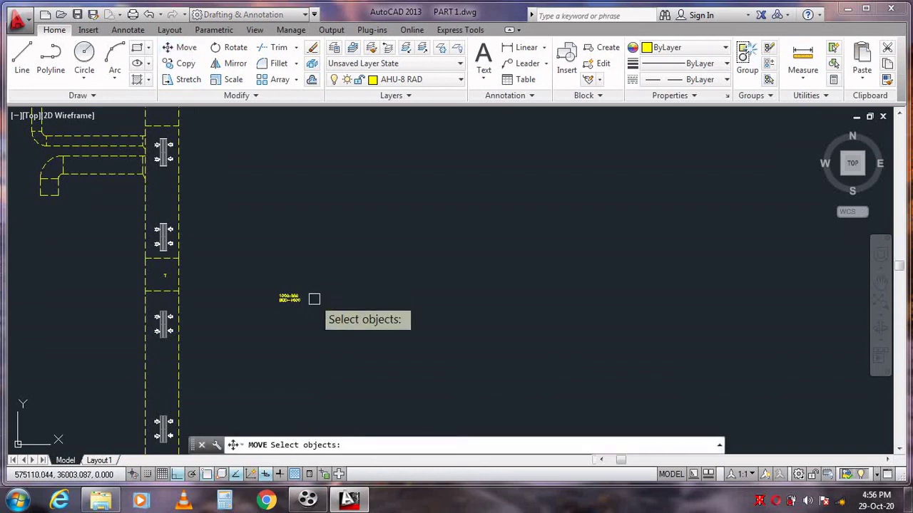
{"action": "left_click", "coordinate": [333, 343]}
{"action": "left_click", "coordinate": [265, 275]}
{"action": "key", "text": "Return"}
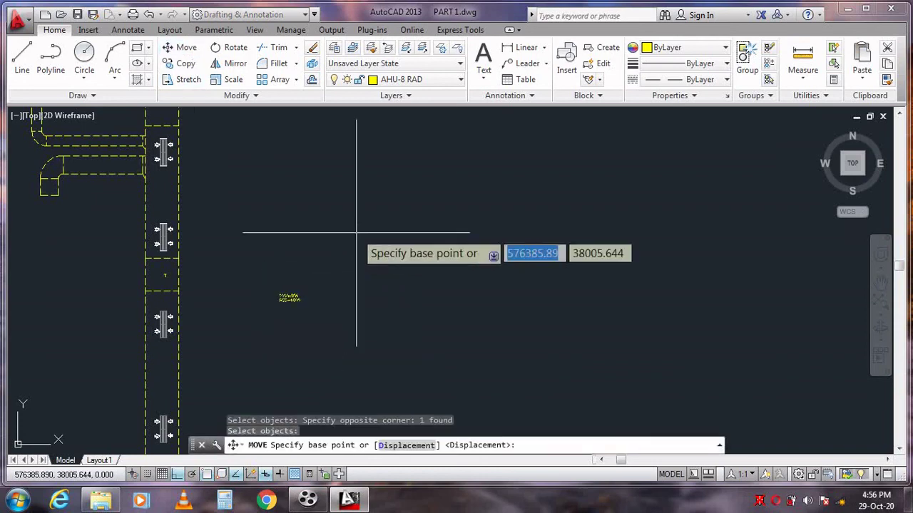
{"action": "left_click", "coordinate": [356, 232]}
{"action": "left_click", "coordinate": [351, 142]}
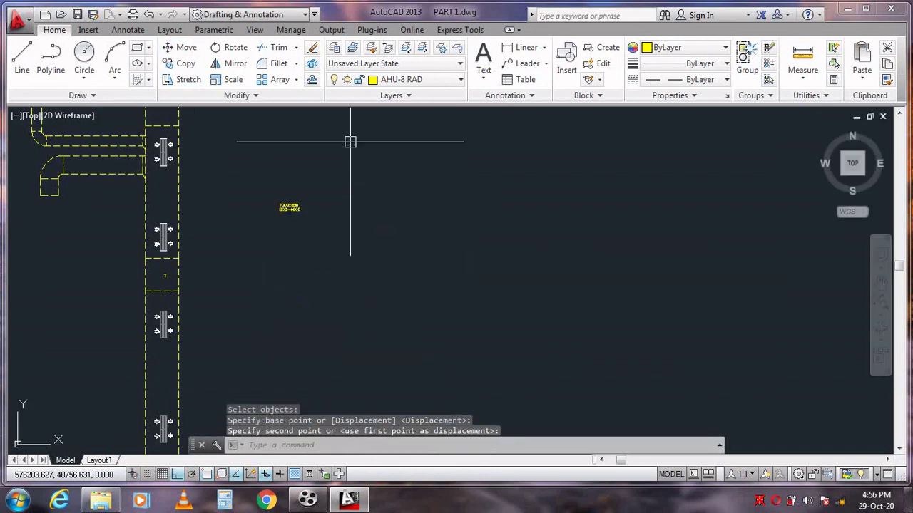
Copy the edited size and BOD label horizontally left into the main vertical duct, between the two grilles above the T piece.
{"action": "left_click", "coordinate": [182, 62]}
{"action": "left_click", "coordinate": [333, 236]}
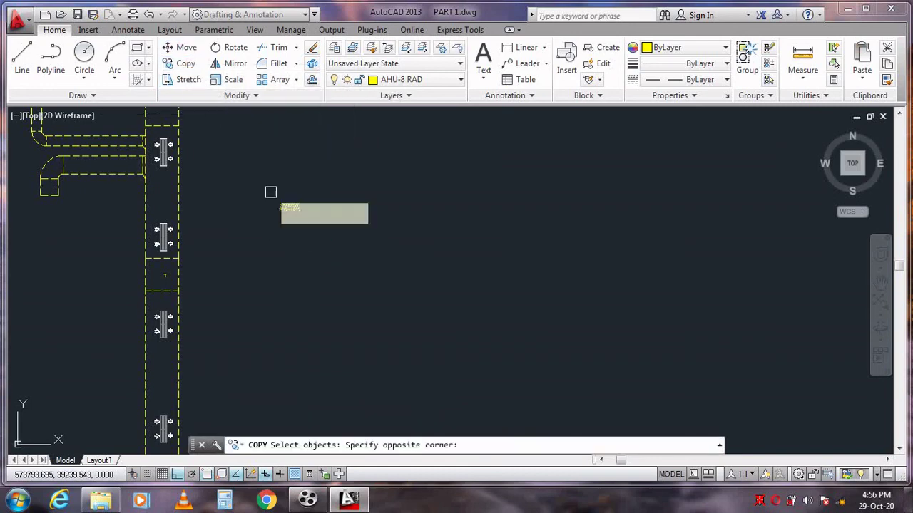
{"action": "left_click", "coordinate": [272, 192]}
{"action": "key", "text": "Return"}
{"action": "left_click", "coordinate": [377, 243]}
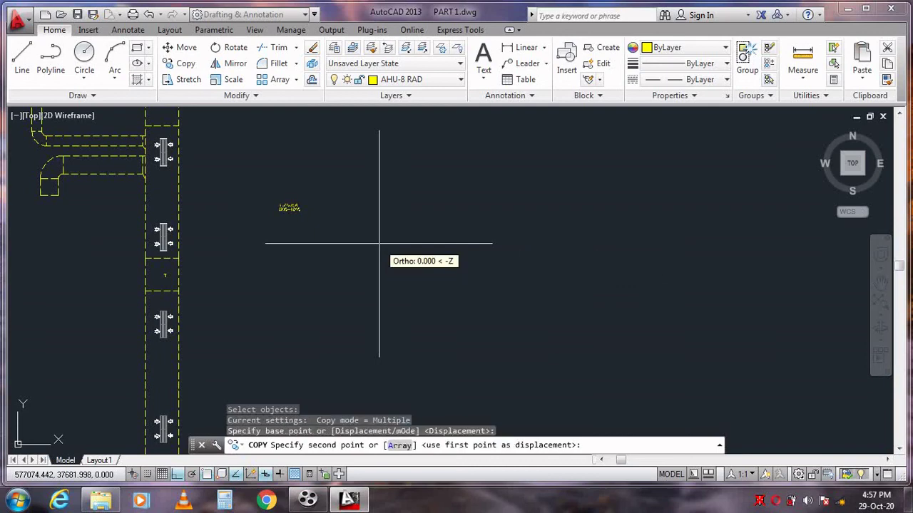
{"action": "left_click", "coordinate": [240, 243]}
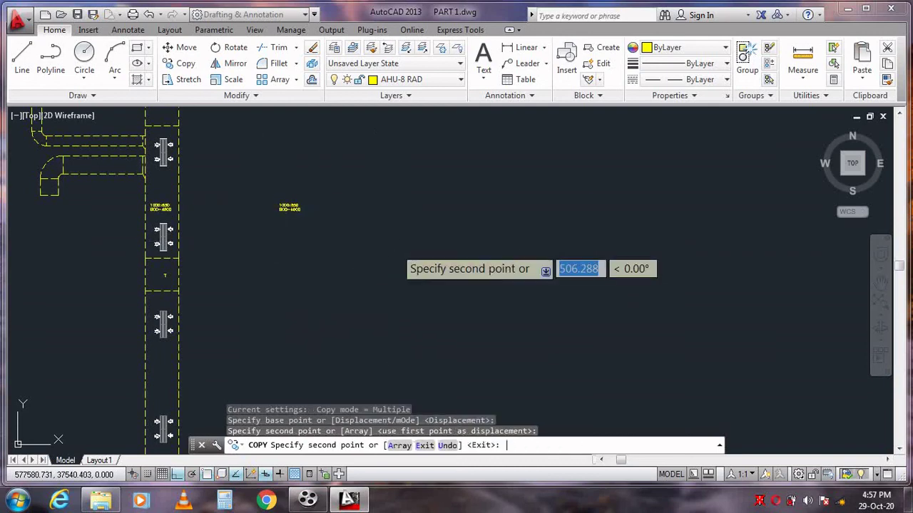
{"action": "key", "text": "Escape"}
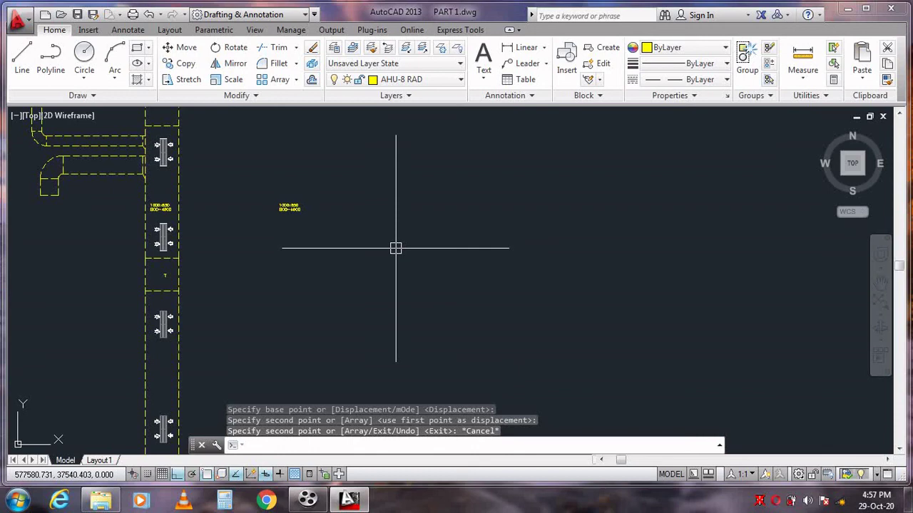
Zoom out to examine the complete supply and return duct layout.
{"action": "right_click", "coordinate": [596, 238]}
{"action": "left_click", "coordinate": [626, 349]}
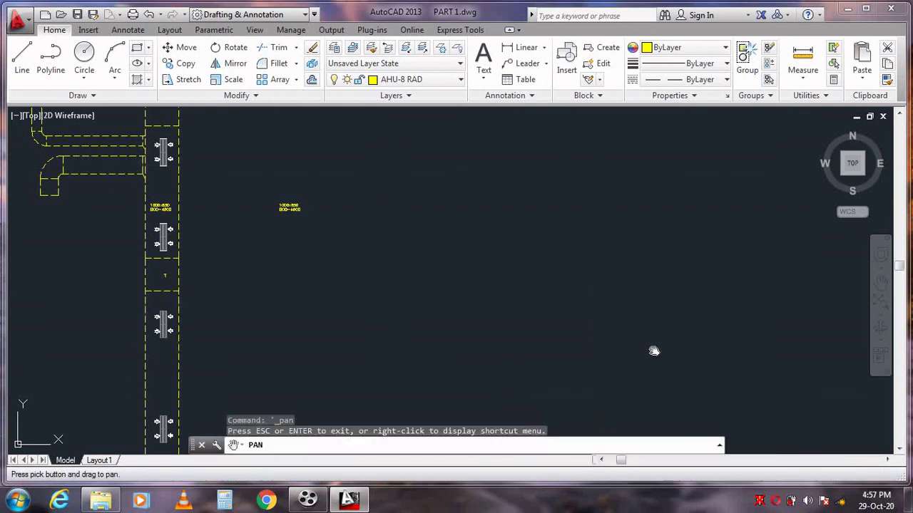
{"action": "right_click", "coordinate": [520, 209]}
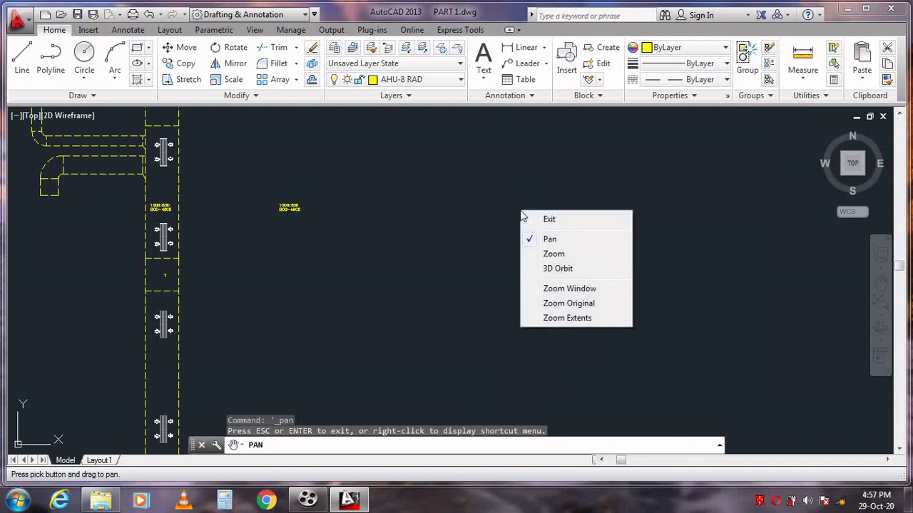
{"action": "left_click", "coordinate": [572, 254]}
{"action": "mouse_move", "coordinate": [487, 292]}
{"action": "left_mouse_down"}
{"action": "mouse_move", "coordinate": [487, 182]}
{"action": "mouse_move", "coordinate": [457, 283]}
{"action": "mouse_move", "coordinate": [413, 314]}
{"action": "mouse_move", "coordinate": [417, 381]}
{"action": "left_mouse_up"}
{"action": "left_click_drag", "start_coordinate": [442, 234], "coordinate": [444, 376]}
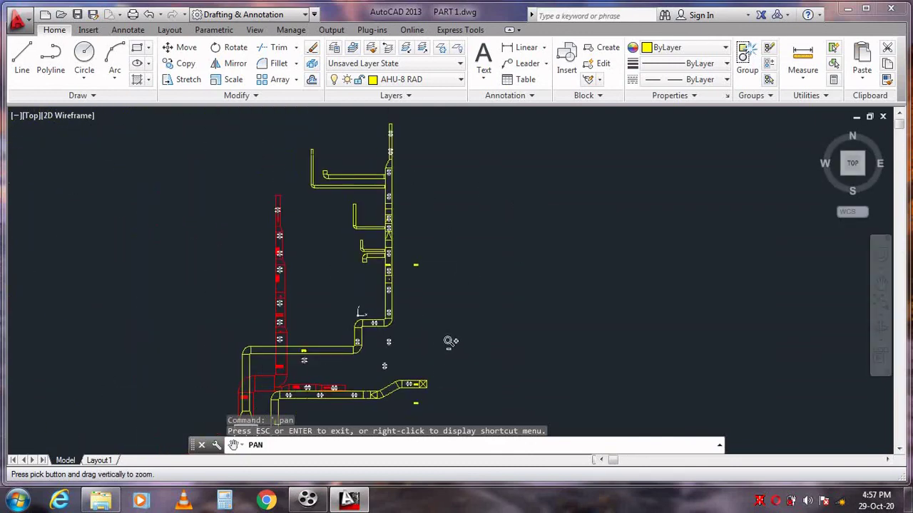
{"action": "left_click_drag", "start_coordinate": [470, 275], "coordinate": [471, 318]}
{"action": "left_click_drag", "start_coordinate": [481, 288], "coordinate": [483, 326]}
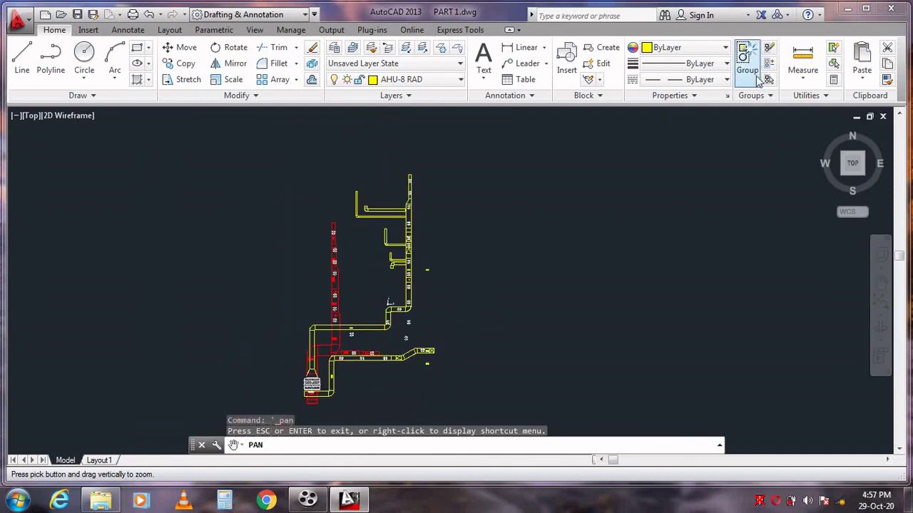
Close the drawing program, saving the changes to PART 1.dwg, and close the ato folder window.
{"action": "left_click", "coordinate": [891, 9]}
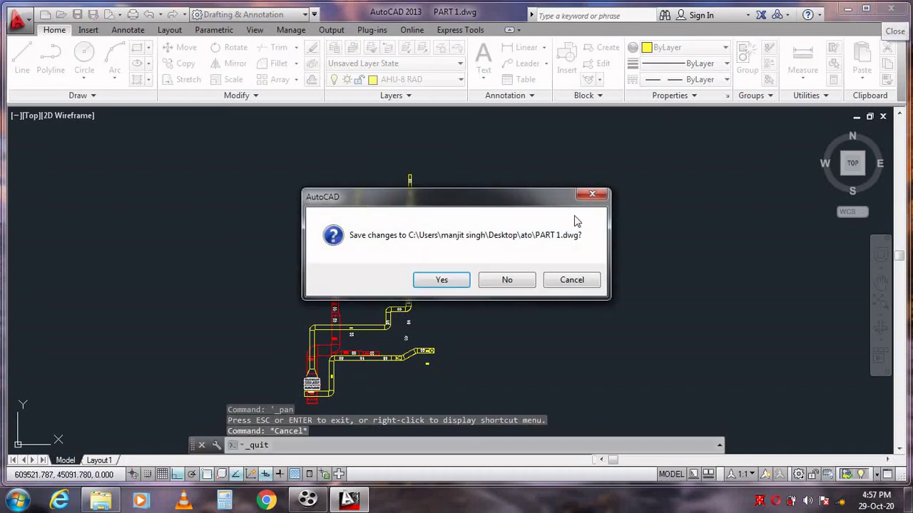
{"action": "left_click", "coordinate": [448, 282]}
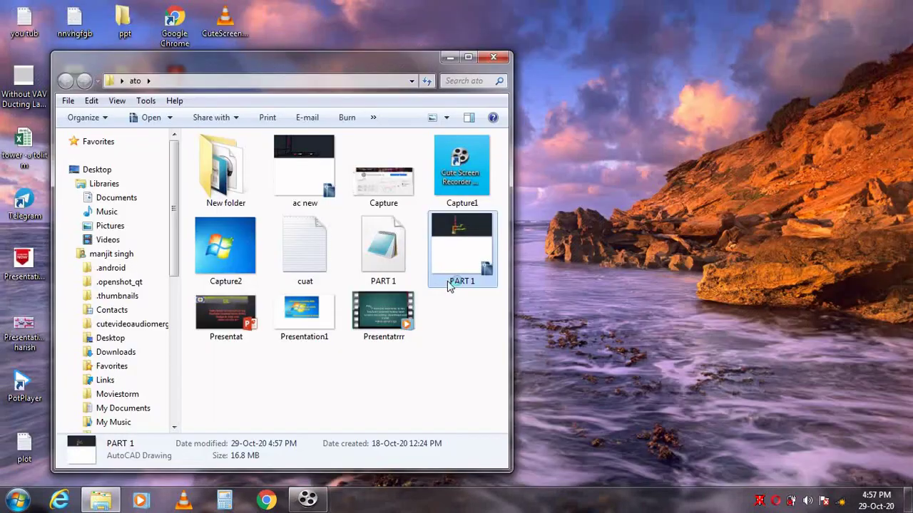
{"action": "left_click", "coordinate": [501, 57]}
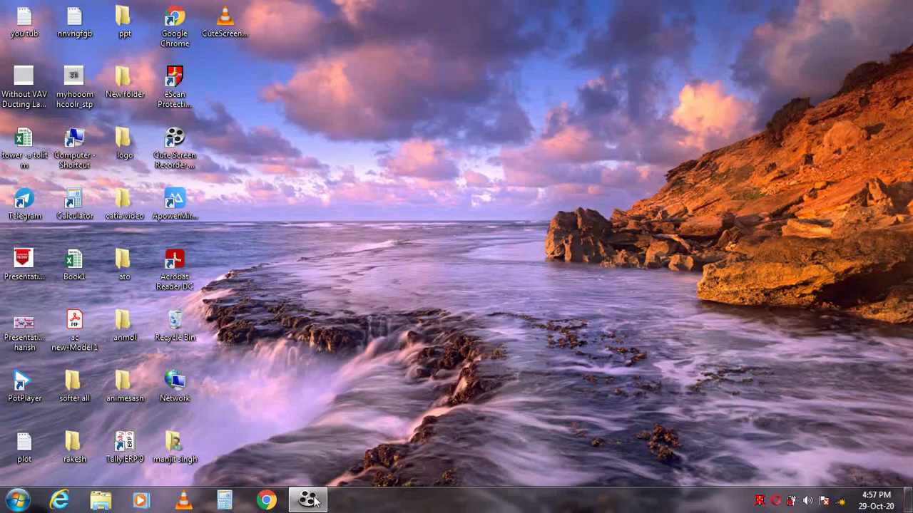